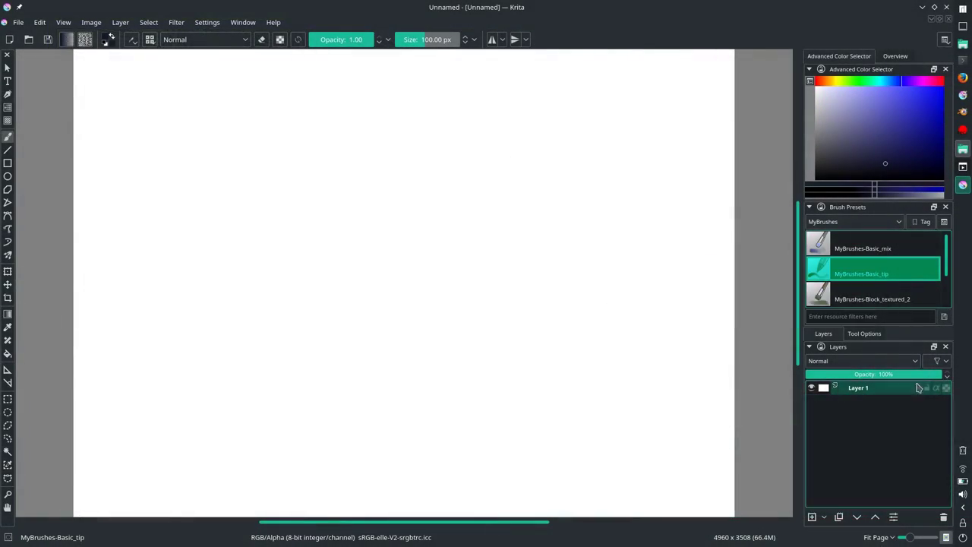
- Try the Basic_mix and Block_textured_2 presets, then return to Basic_mix
click(872, 249)
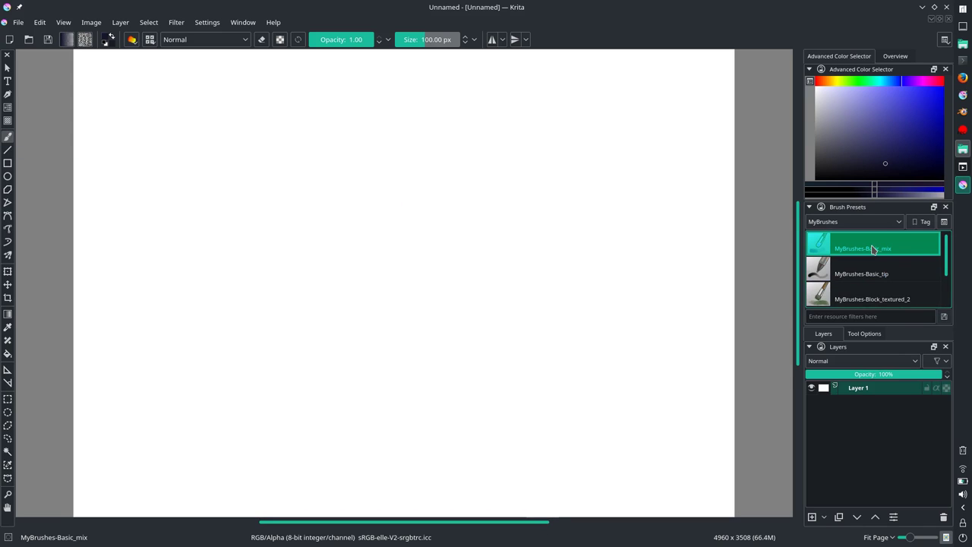
click(868, 300)
scroll(912, 281, down, 2)
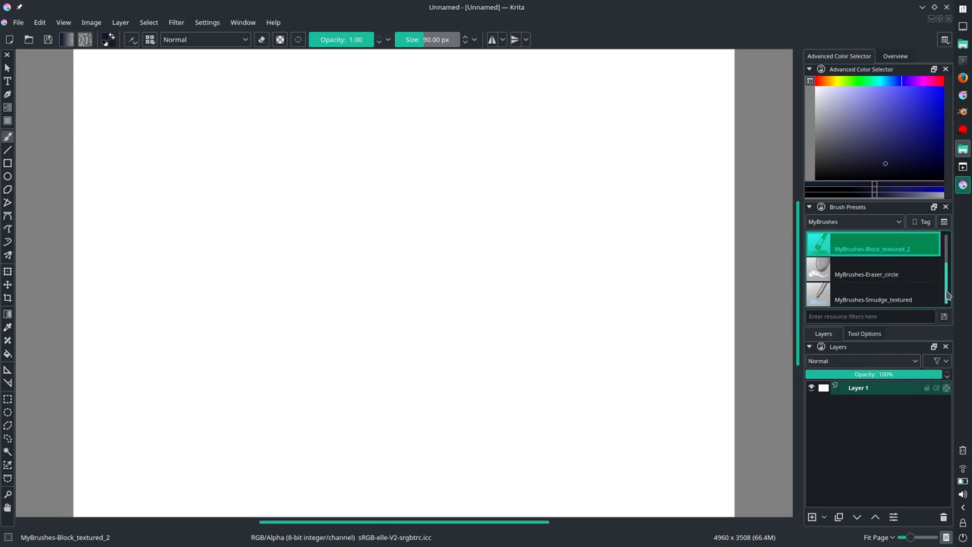
click(906, 297)
scroll(947, 284, up, 2)
click(873, 247)
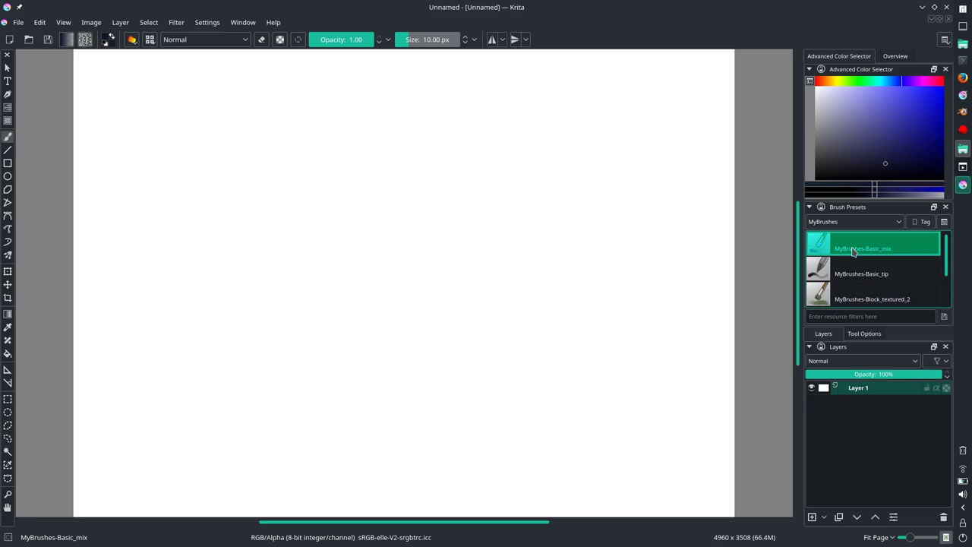
- Check the brush's opacity pressure settings, then settle on the Basic_tip preset
click(132, 39)
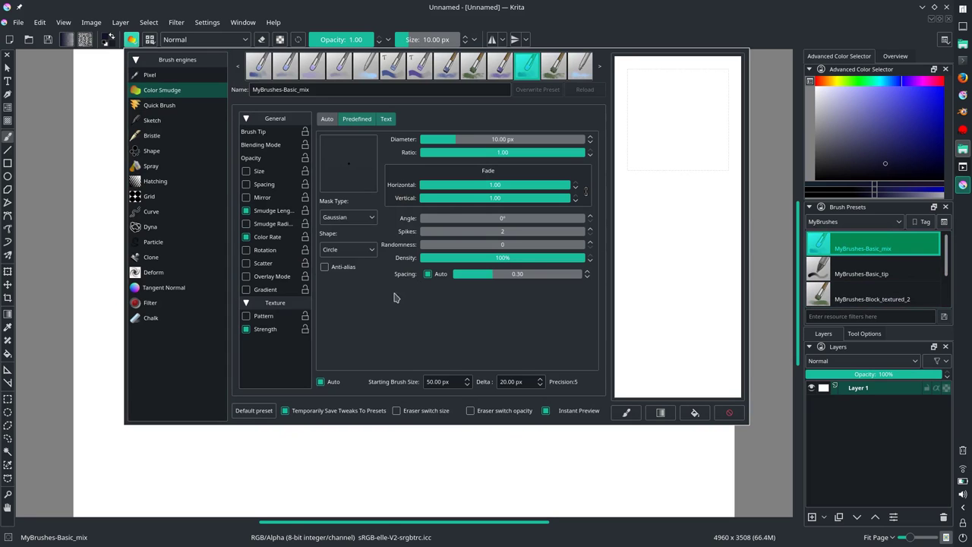
click(262, 158)
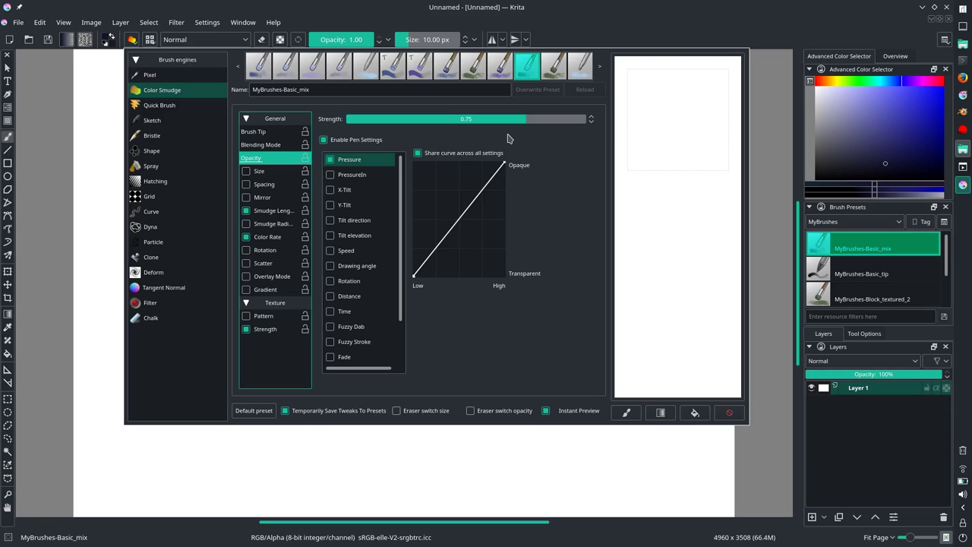
click(132, 39)
click(853, 272)
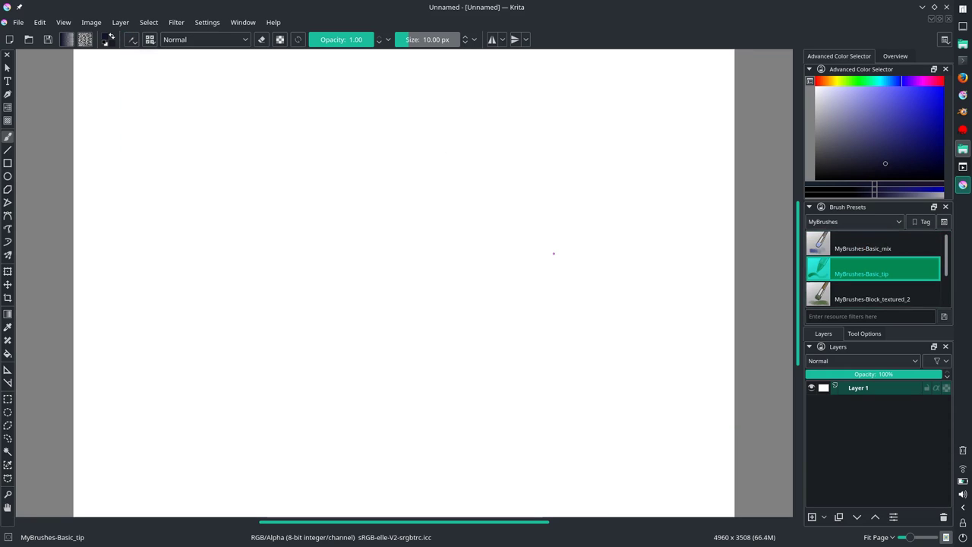
key(.)
click(830, 277)
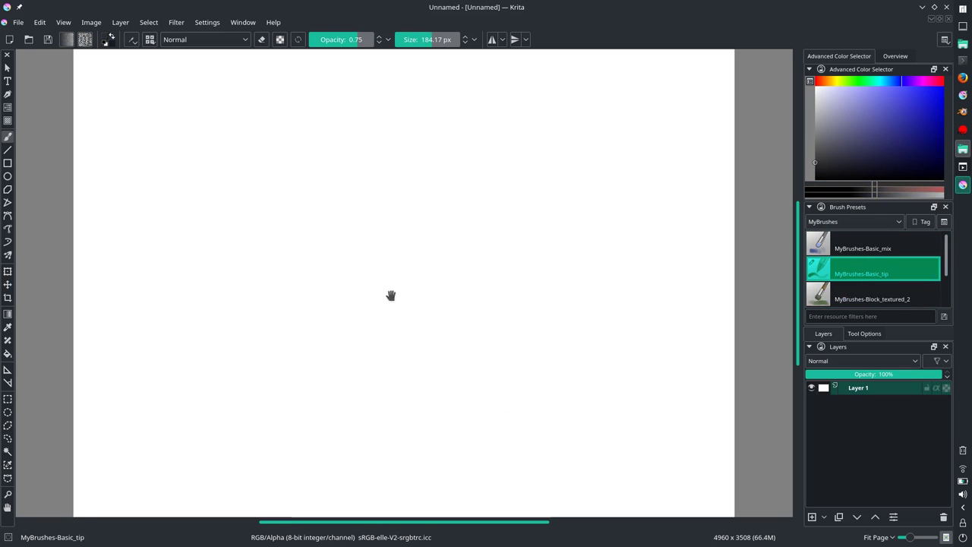
- Zoom in to 95% and paint a centre column with diagonal roof strokes
drag(391, 296, 430, 265)
drag(414, 301, 423, 288)
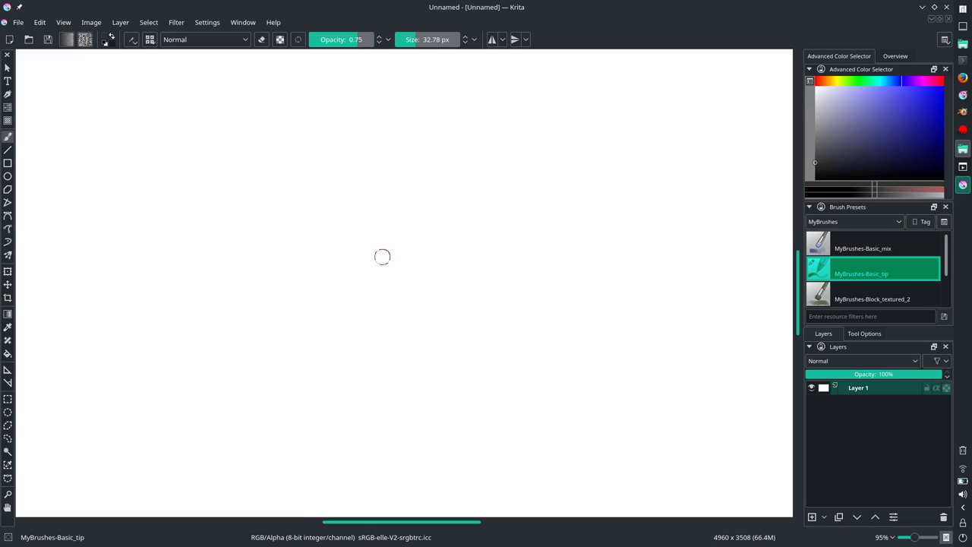
mouse_move(423, 196)
mouse_down()
mouse_move(429, 169)
mouse_move(440, 344)
mouse_up()
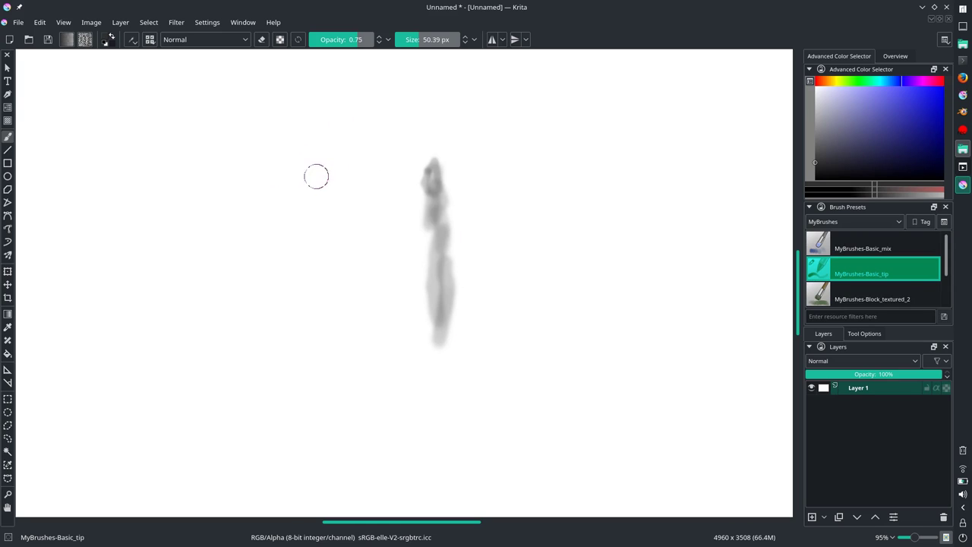
drag(259, 181, 368, 183)
drag(267, 153, 391, 167)
drag(315, 121, 453, 148)
drag(400, 94, 566, 142)
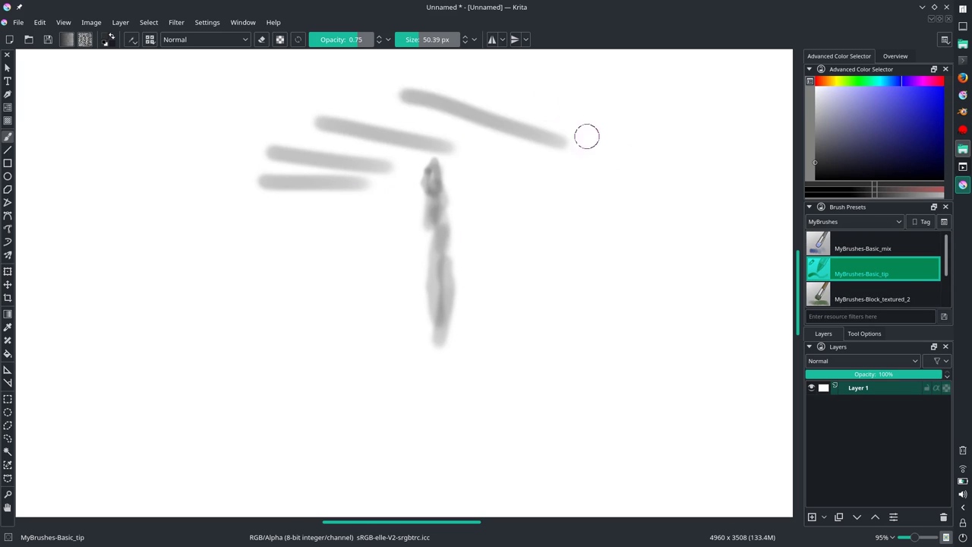
drag(518, 84, 661, 150)
- Darken and extend the roof strokes, adding long diagonals and horizontal beams
drag(203, 180, 364, 182)
drag(257, 151, 388, 165)
drag(320, 121, 498, 170)
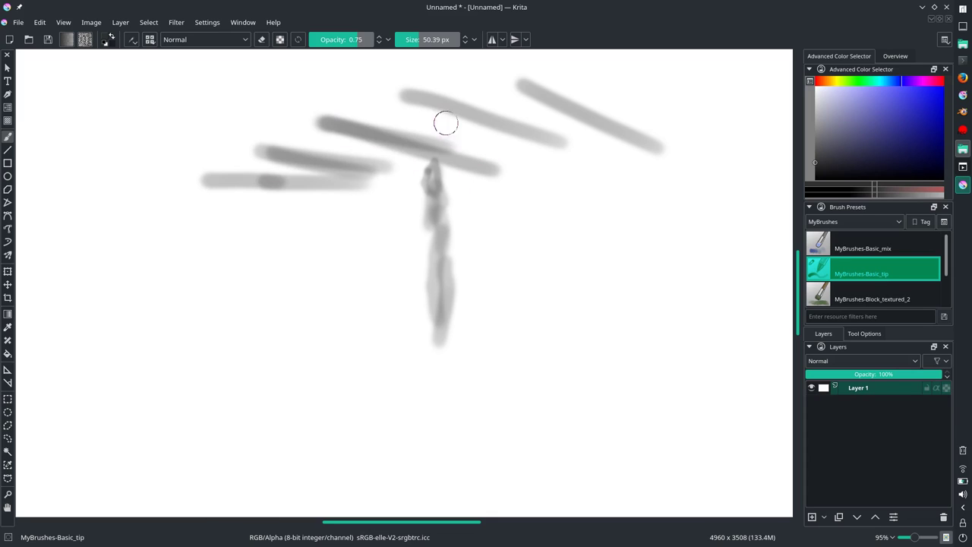
drag(418, 96, 584, 164)
drag(540, 78, 699, 163)
drag(144, 187, 458, 95)
drag(341, 196, 700, 148)
drag(419, 203, 717, 203)
drag(452, 191, 743, 176)
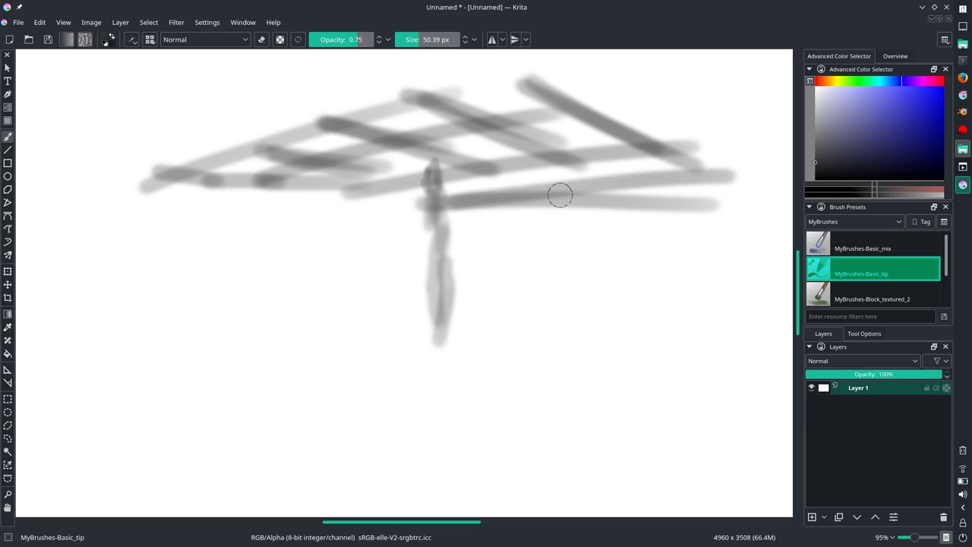
drag(456, 201, 660, 199)
drag(475, 183, 559, 168)
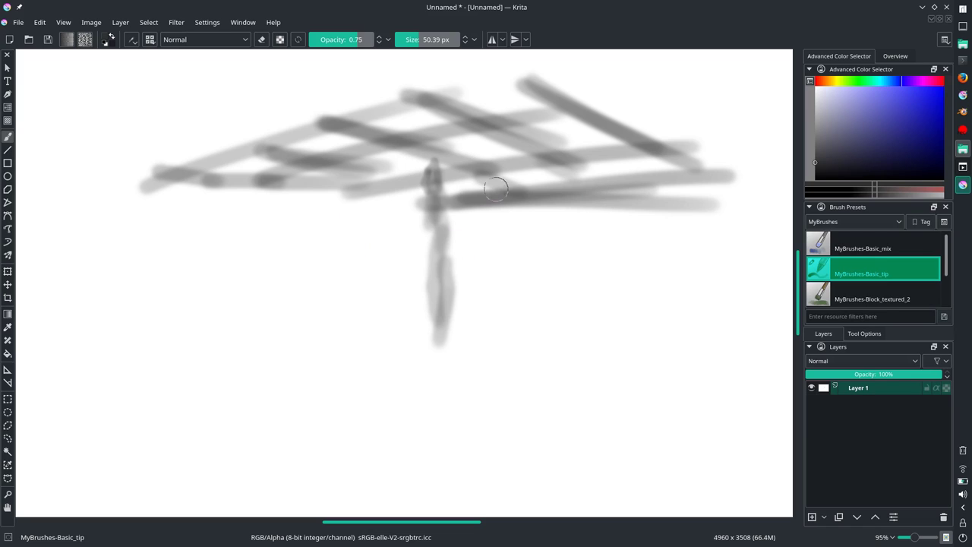
- Paint three more columns under the roof and a floor line across their bases
mouse_move(471, 179)
mouse_down()
mouse_move(494, 224)
mouse_move(494, 328)
mouse_up()
drag(537, 203, 535, 345)
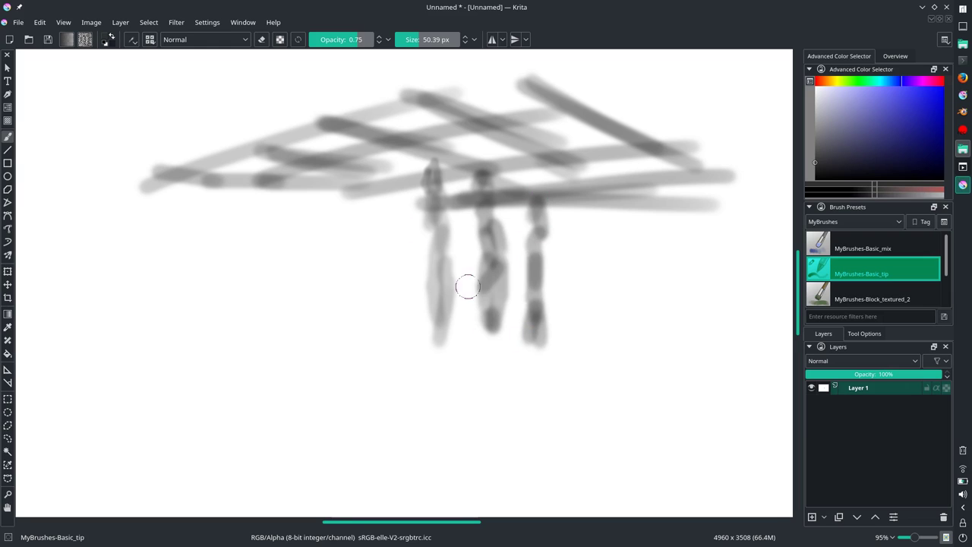
drag(383, 143, 387, 326)
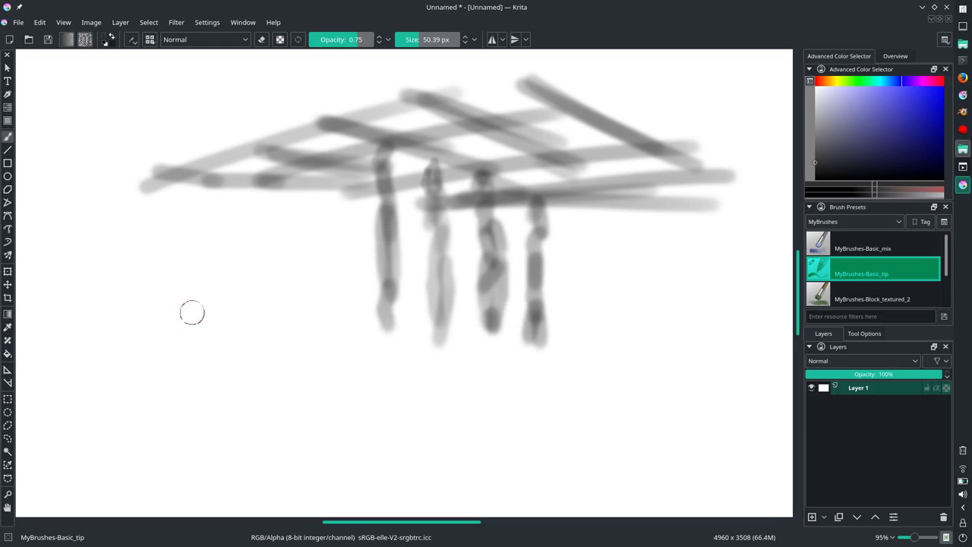
mouse_move(170, 325)
mouse_down()
mouse_move(356, 326)
mouse_move(417, 310)
mouse_move(714, 338)
mouse_up()
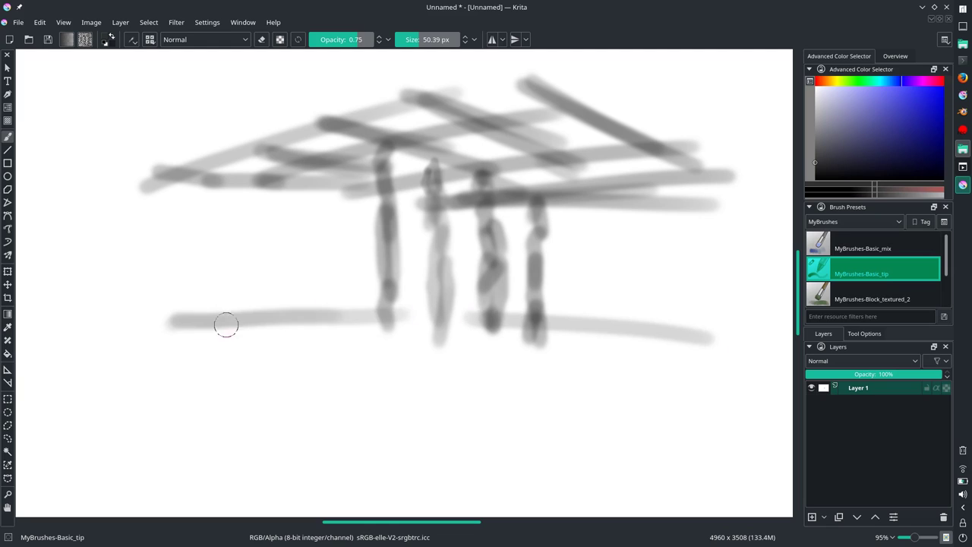
drag(223, 324, 663, 319)
- Add diagonal ground lines and upper roof edges, then select Block_textured_2
drag(131, 351, 362, 437)
drag(473, 451, 653, 381)
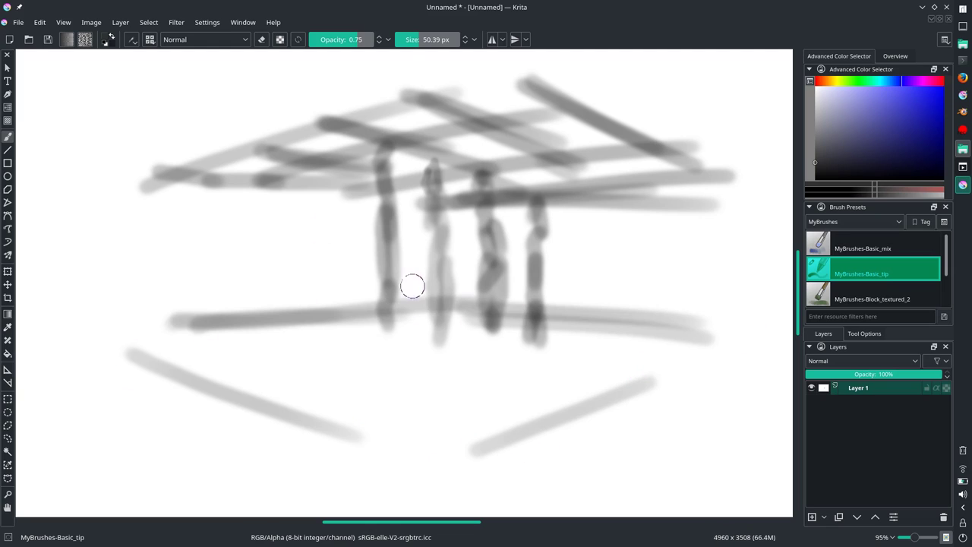
drag(163, 175, 357, 87)
drag(440, 60, 574, 114)
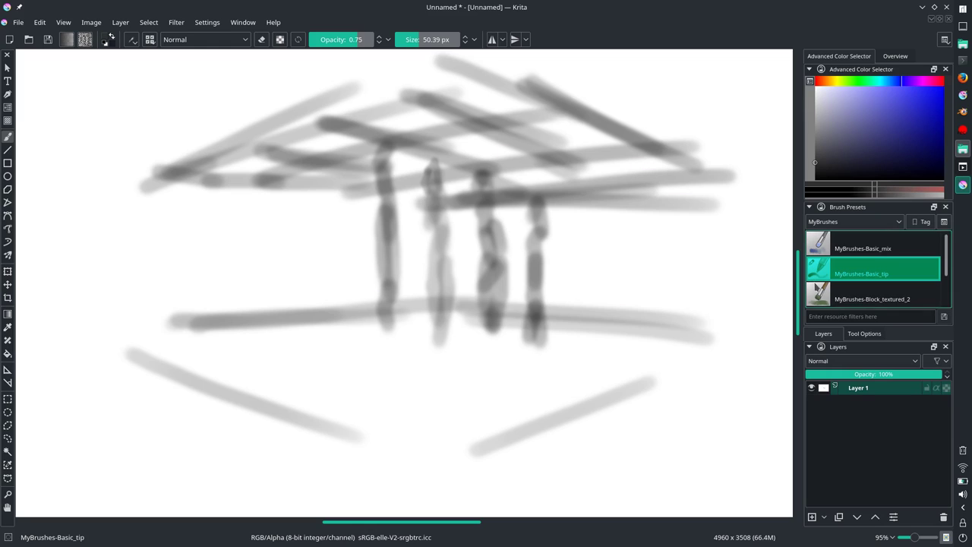
click(890, 300)
- Smear the roof strokes together with Smudge_textured enlarged to about 111 px
scroll(947, 271, down, 1)
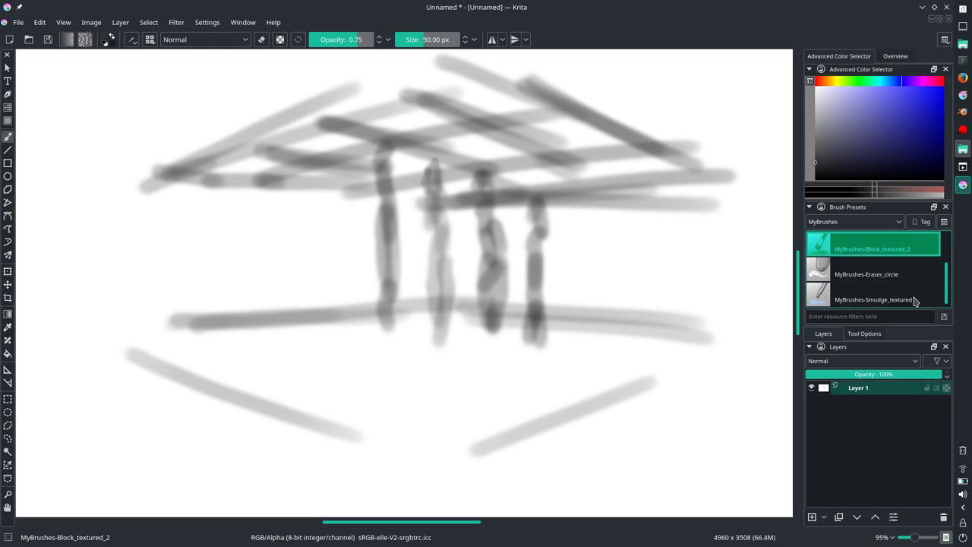
click(889, 299)
drag(449, 240, 487, 239)
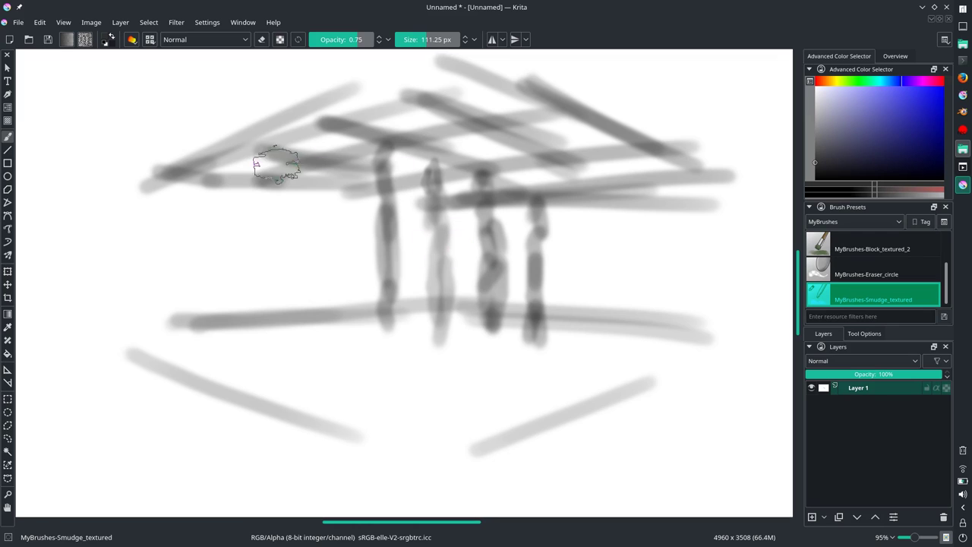
mouse_move(261, 163)
mouse_down()
mouse_move(456, 108)
mouse_move(452, 149)
mouse_move(552, 135)
mouse_move(337, 190)
mouse_move(405, 195)
mouse_move(501, 139)
mouse_move(679, 201)
mouse_move(733, 199)
mouse_up()
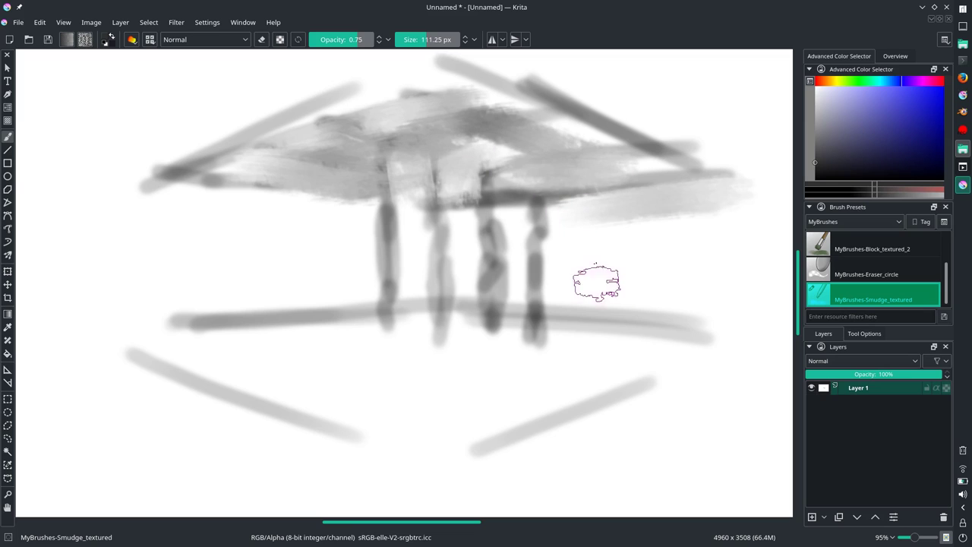
drag(597, 284, 715, 303)
mouse_move(167, 190)
mouse_down()
mouse_move(575, 210)
mouse_move(536, 211)
mouse_move(598, 190)
mouse_move(391, 91)
mouse_move(405, 86)
mouse_move(380, 93)
mouse_up()
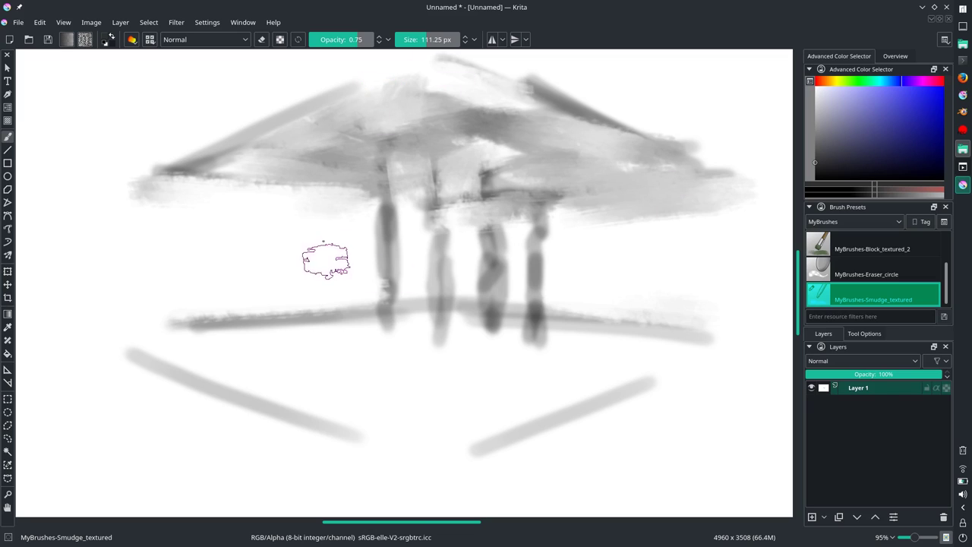
scroll(948, 272, up, 1)
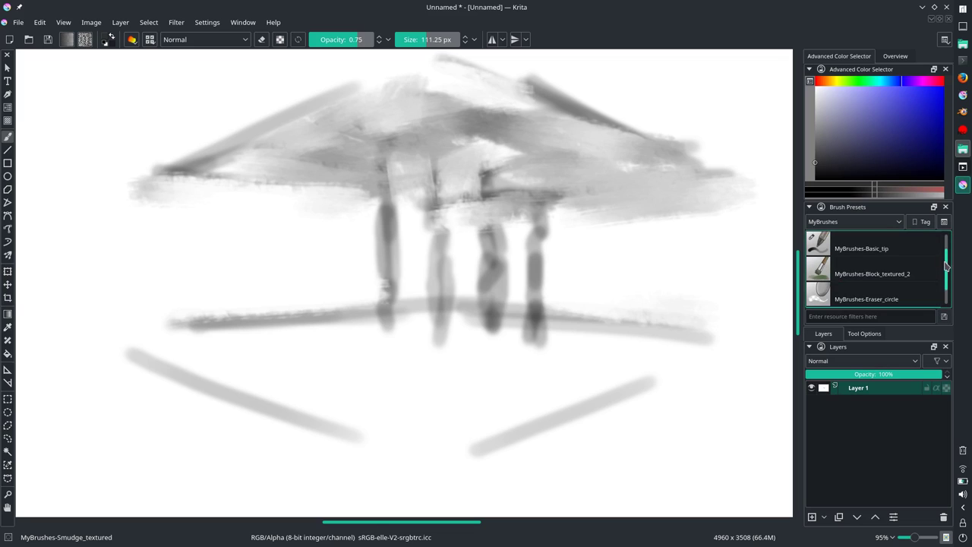
- Darken the roof's lower-left edge and diagonals with the Basic_tip preset
click(870, 247)
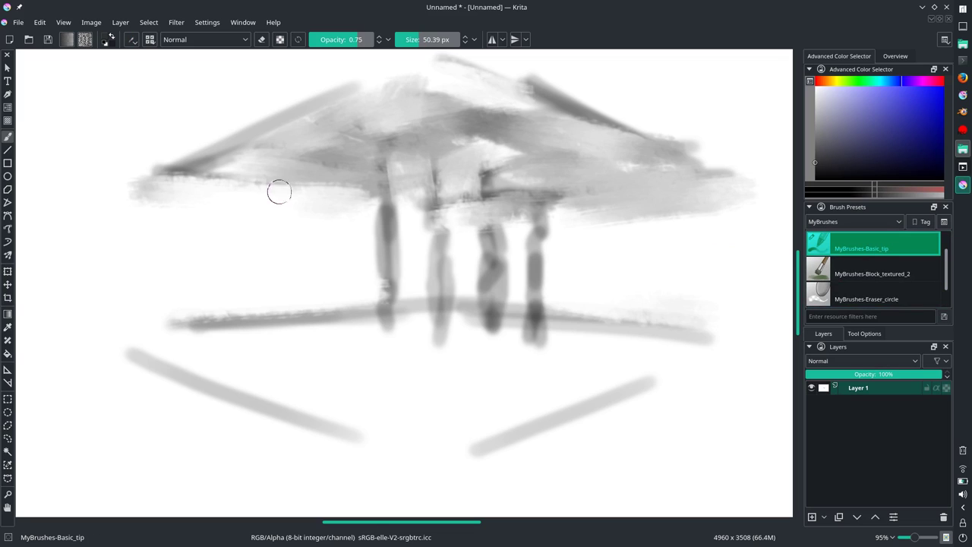
drag(190, 174, 377, 207)
drag(299, 163, 441, 204)
drag(241, 160, 362, 181)
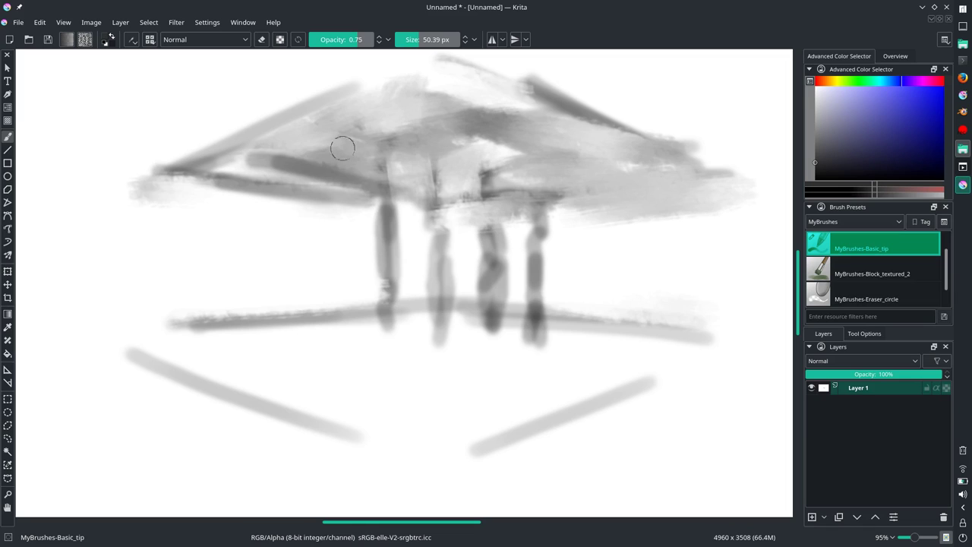
drag(330, 152, 453, 167)
drag(378, 129, 499, 165)
drag(438, 96, 597, 162)
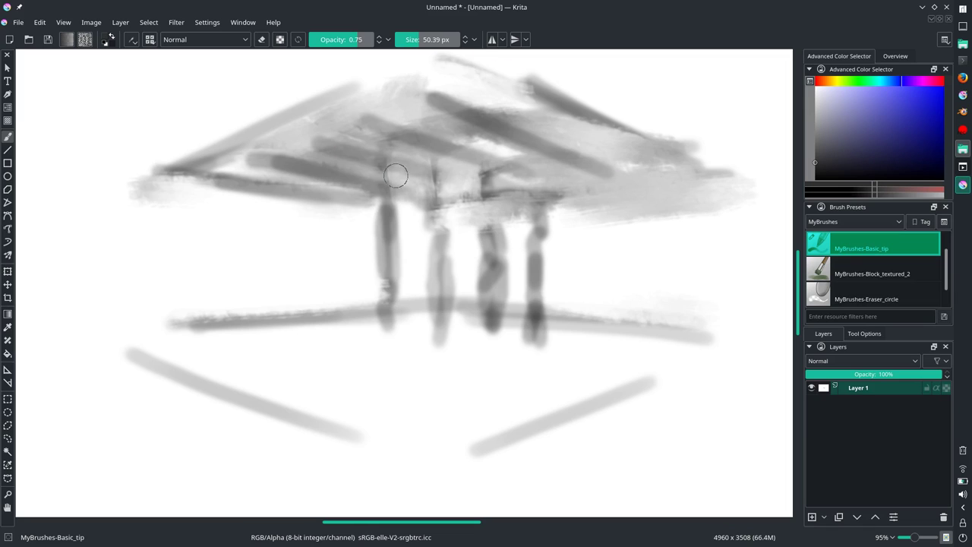
- Darken all four columns, then paint broad pale background bands at 230 px
drag(386, 167, 386, 353)
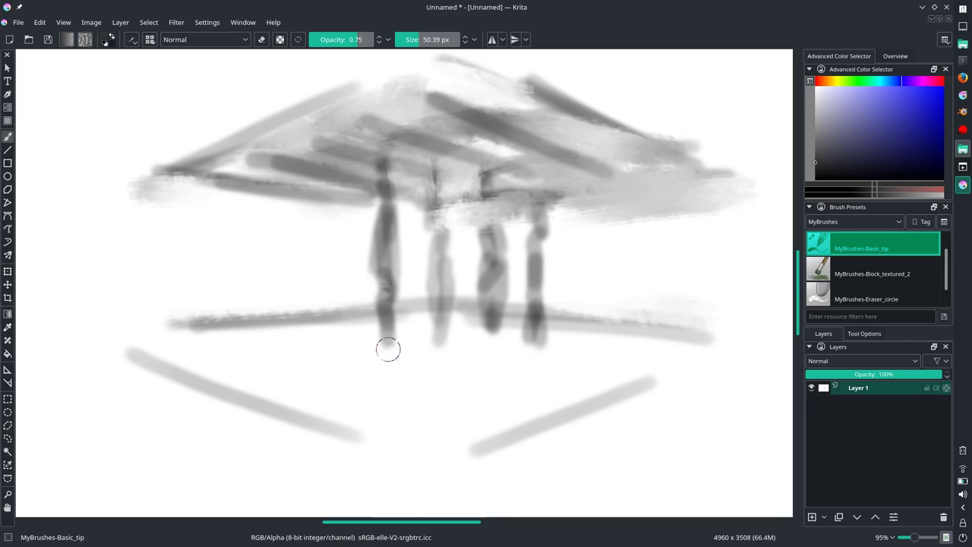
drag(429, 160, 447, 302)
drag(486, 164, 499, 323)
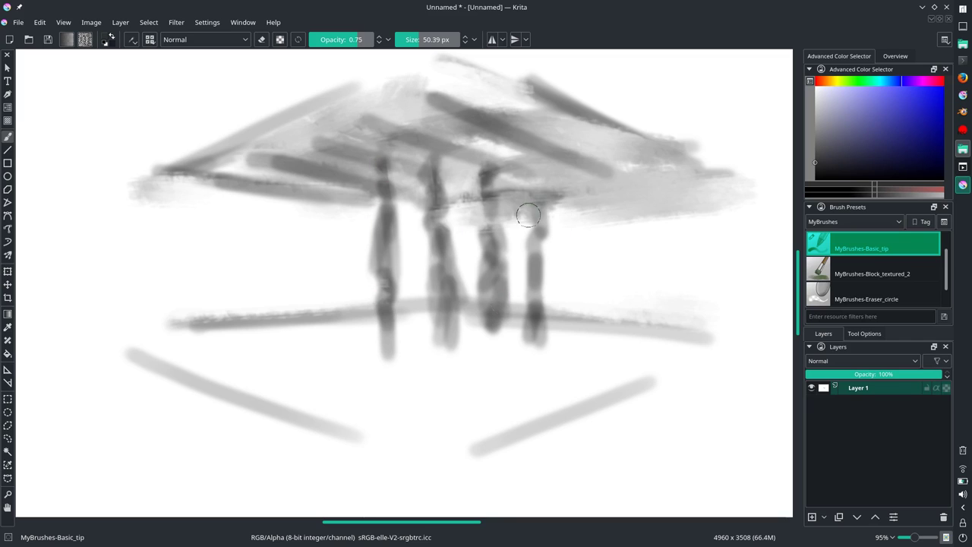
drag(538, 186, 547, 278)
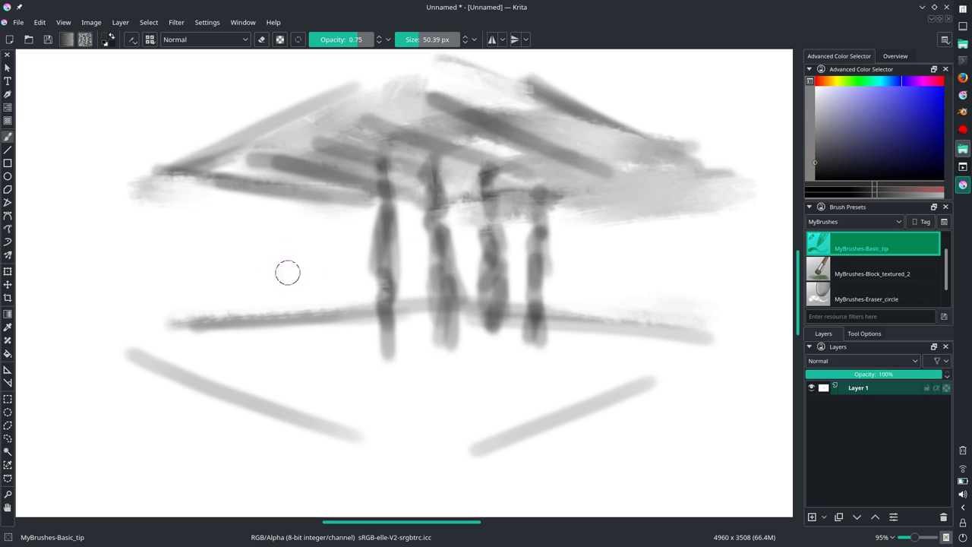
key(bracketright)
key(bracketright)
key(bracketright)
mouse_move(195, 217)
mouse_down()
mouse_move(341, 413)
mouse_move(506, 224)
mouse_move(676, 144)
mouse_move(732, 282)
mouse_move(716, 185)
mouse_move(767, 342)
mouse_up()
- Shrink the brush and paint dark curved, hook-based column strokes
key(bracketleft)
key(bracketleft)
key(bracketleft)
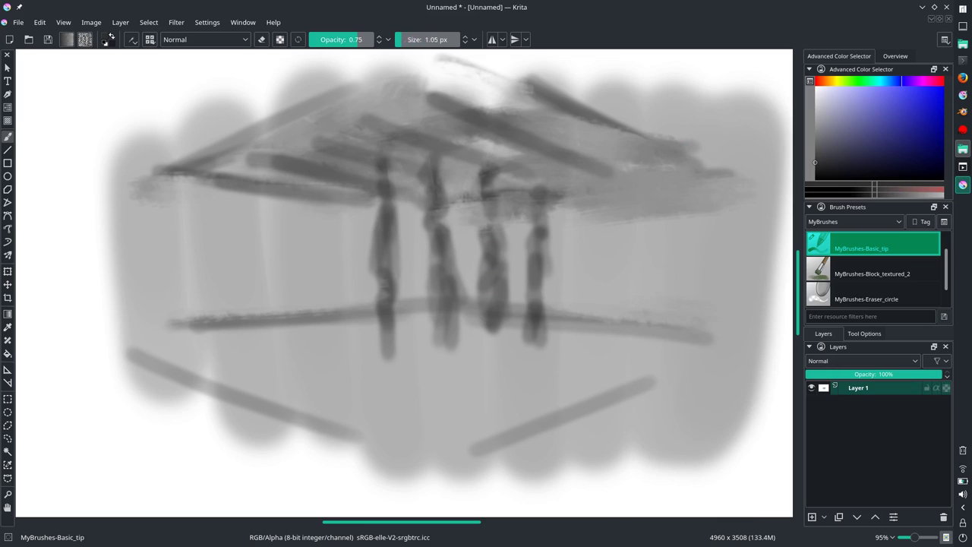
mouse_move(346, 186)
mouse_down()
mouse_move(353, 266)
mouse_move(336, 246)
mouse_move(317, 380)
mouse_up()
mouse_move(353, 258)
mouse_down()
mouse_move(357, 347)
mouse_move(405, 384)
mouse_move(440, 386)
mouse_up()
drag(398, 269, 401, 373)
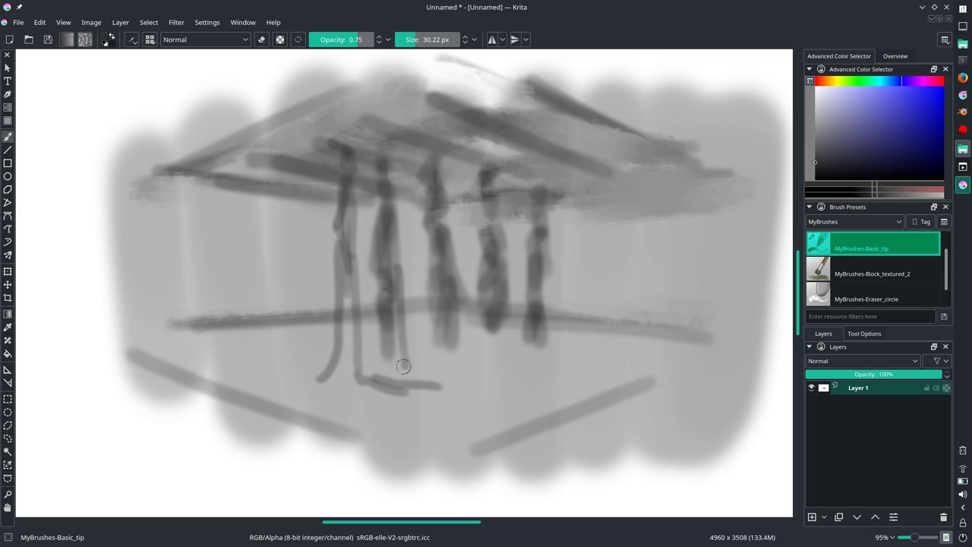
drag(448, 258, 453, 369)
drag(277, 155, 278, 290)
mouse_move(288, 190)
mouse_down()
mouse_move(285, 330)
mouse_move(258, 372)
mouse_move(304, 369)
mouse_up()
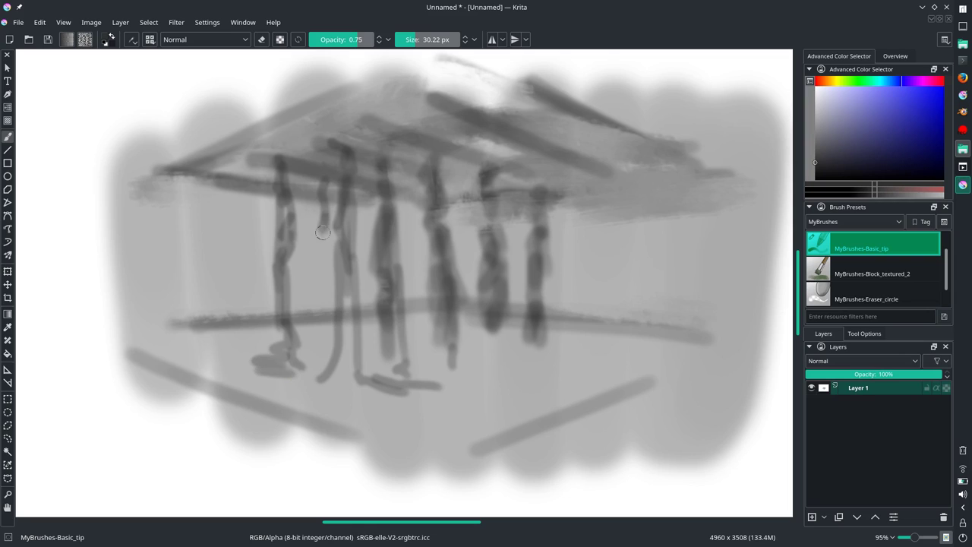
- Thicken the second column and extend the two right columns down with feet
drag(323, 232, 328, 327)
drag(332, 269, 332, 329)
drag(372, 220, 370, 270)
drag(322, 225, 328, 311)
drag(507, 242, 499, 366)
drag(538, 269, 563, 351)
- Build up a dark floor line and a dark diagonal under the roof
drag(238, 319, 449, 313)
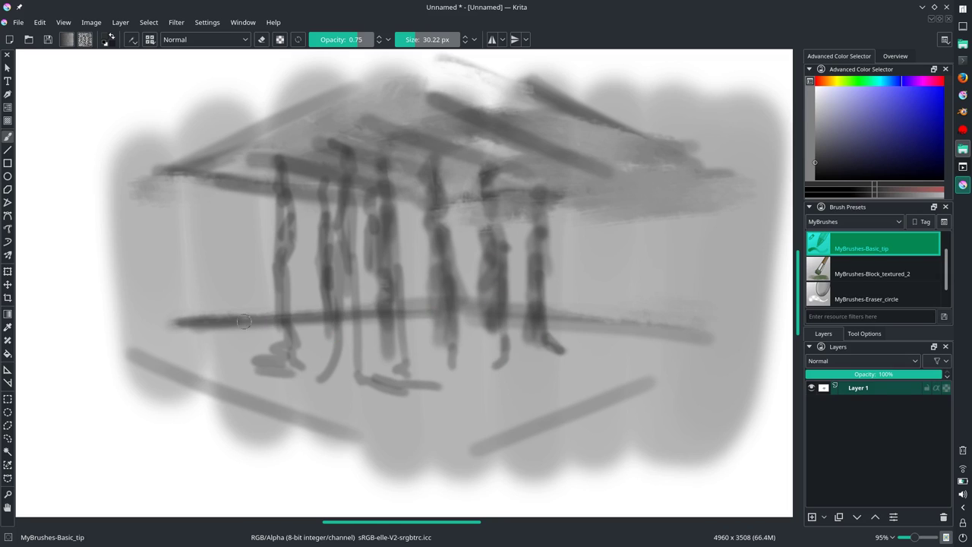
drag(176, 323, 661, 320)
drag(503, 316, 726, 322)
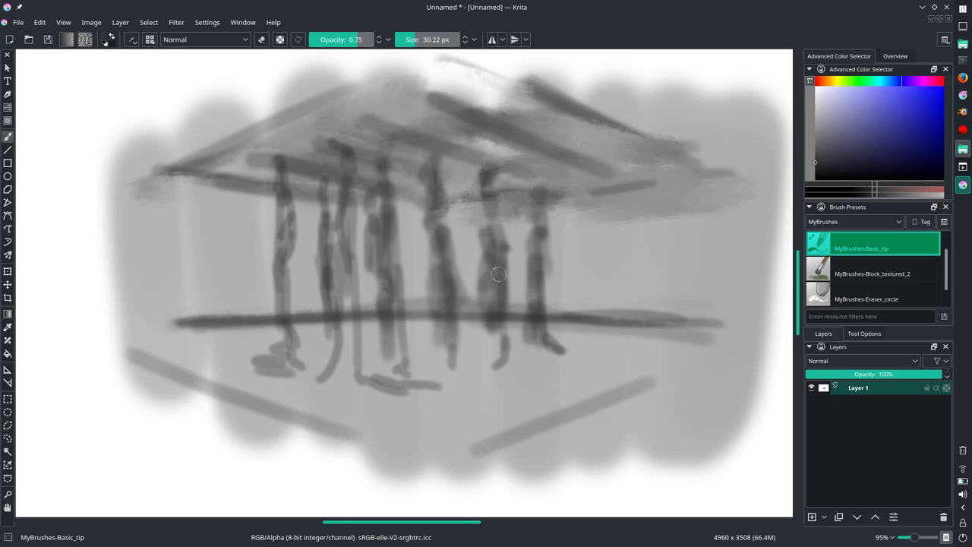
drag(534, 212, 703, 172)
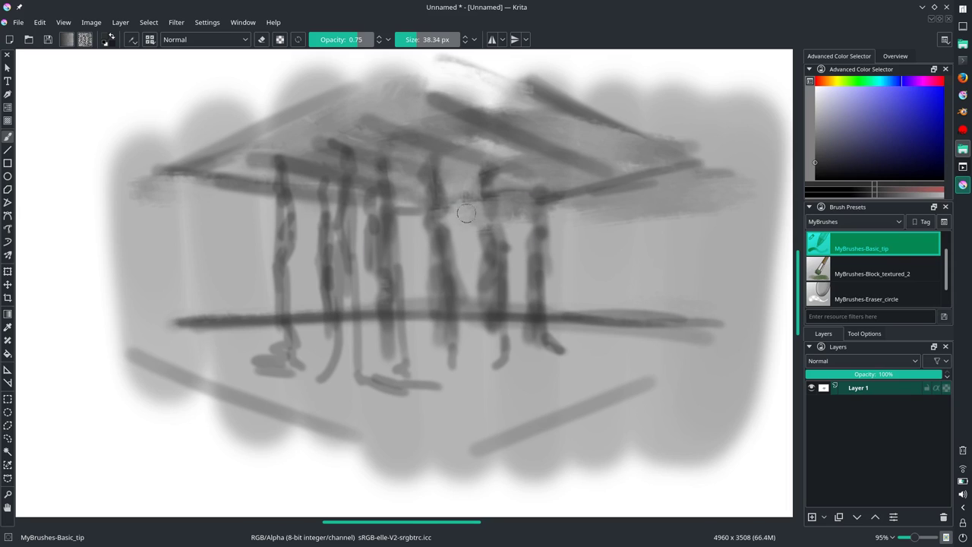
- Hang thin columns from the right and left roof lines
drag(458, 205, 459, 302)
drag(516, 196, 516, 307)
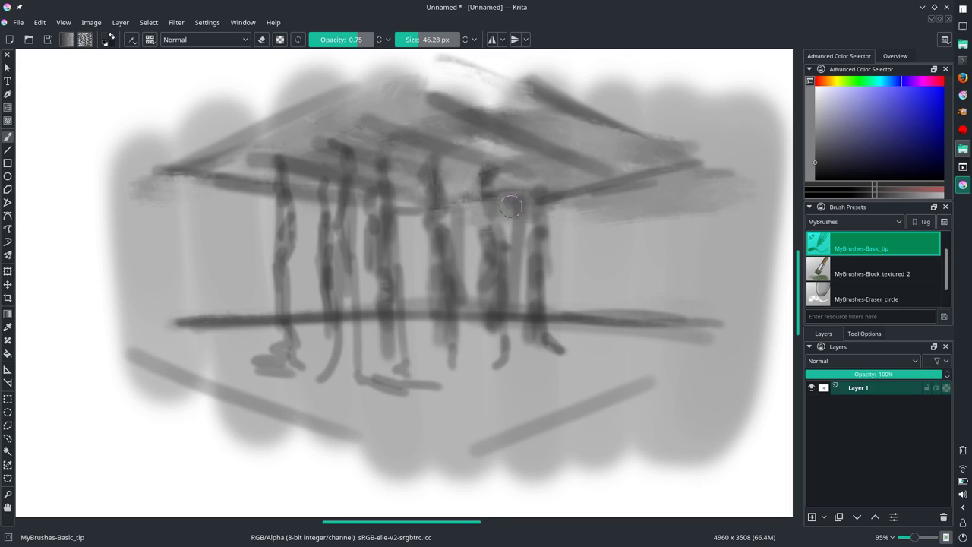
drag(600, 187, 601, 286)
drag(680, 172, 682, 295)
drag(359, 201, 346, 242)
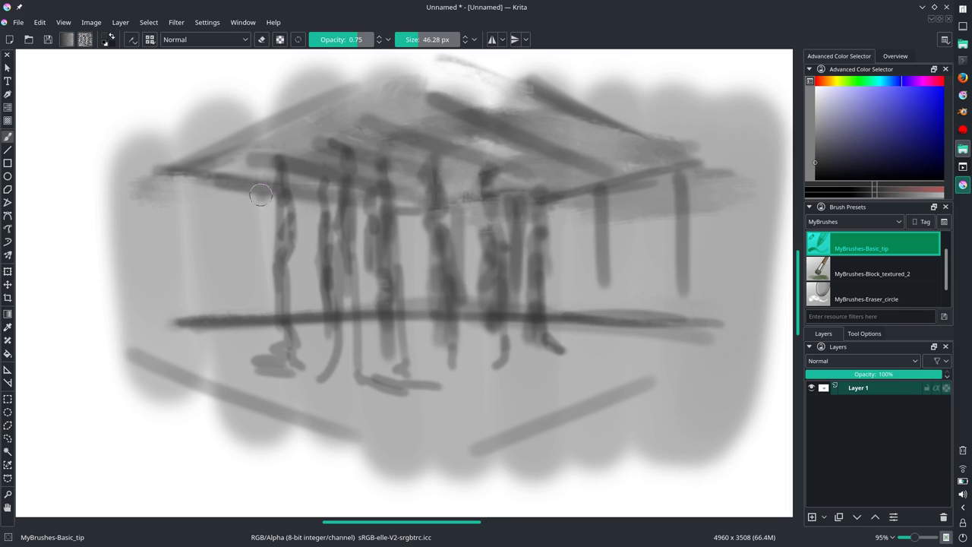
drag(260, 195, 263, 299)
drag(208, 184, 208, 269)
drag(168, 182, 168, 276)
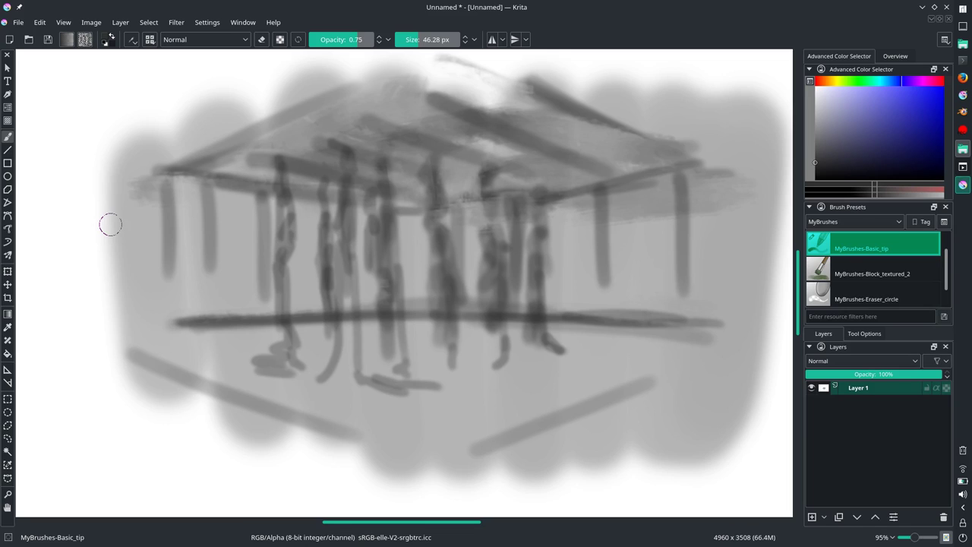
- Paint light grey floor strokes below the crossbar
click(818, 101)
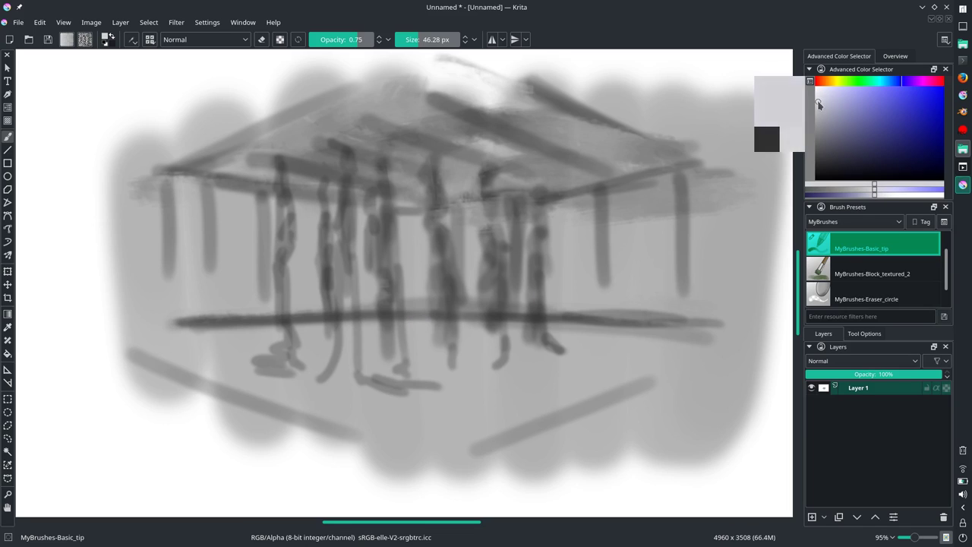
mouse_move(494, 332)
mouse_down()
mouse_move(532, 334)
mouse_move(418, 352)
mouse_move(635, 332)
mouse_move(532, 382)
mouse_move(614, 361)
mouse_up()
key(])
key(])
key(])
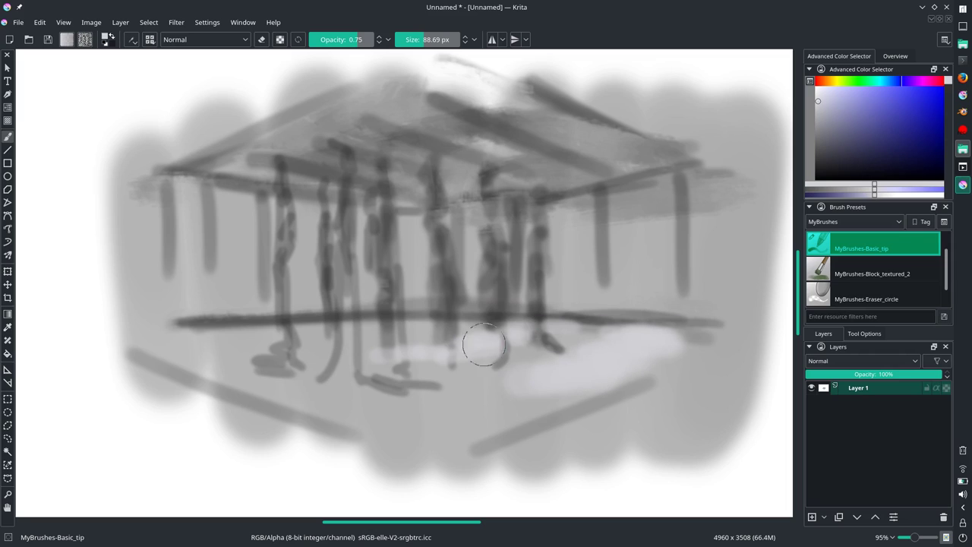
key([)
key([)
drag(479, 338, 334, 341)
- Paint dark grey strokes on the floor and extend the crossbar right
click(818, 172)
drag(550, 346, 510, 354)
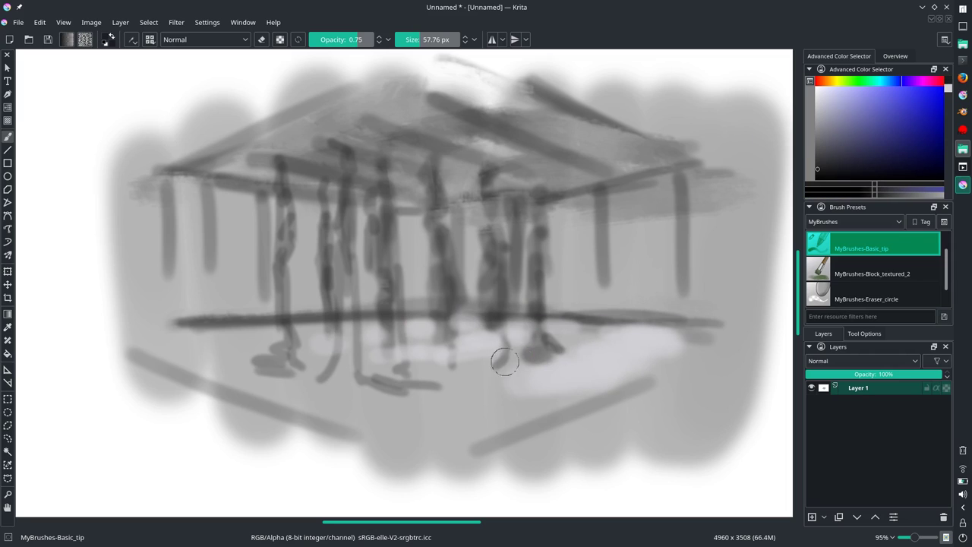
drag(600, 331, 479, 364)
key([)
key([)
key([)
drag(452, 331, 524, 321)
mouse_move(607, 312)
mouse_down()
mouse_move(717, 325)
mouse_move(388, 399)
mouse_up()
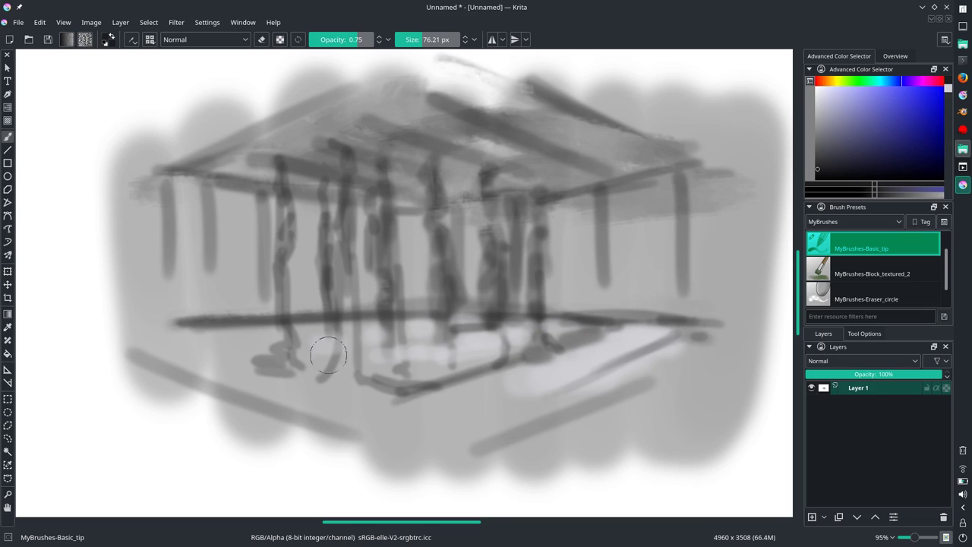
- Add dark diagonal floor lines and light highlights on the lower-right floor
key(])
key(])
mouse_move(303, 366)
mouse_down()
mouse_move(426, 339)
mouse_move(250, 348)
mouse_up()
drag(283, 411, 684, 331)
mouse_move(510, 424)
mouse_down()
mouse_move(657, 339)
mouse_move(542, 432)
mouse_move(722, 350)
mouse_move(490, 418)
mouse_up()
click(817, 98)
drag(590, 358, 723, 341)
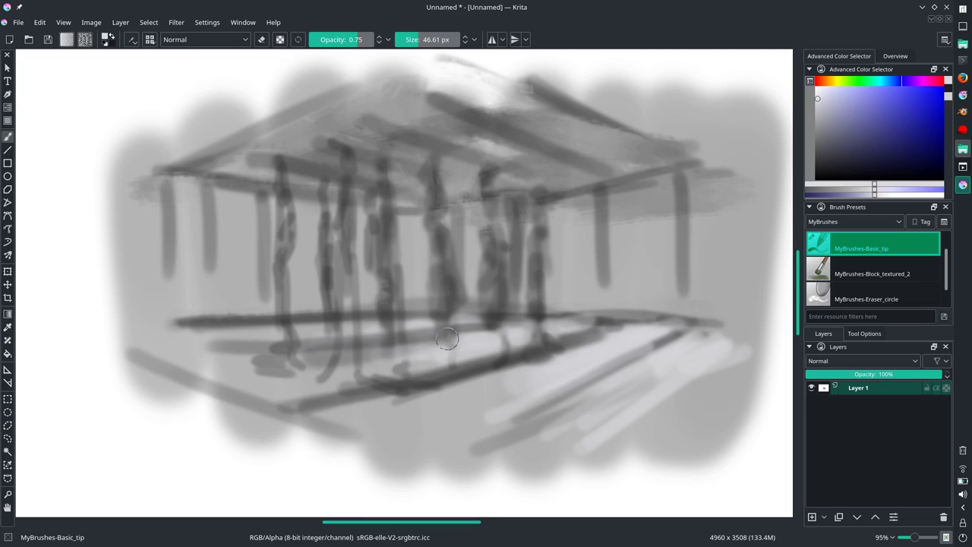
- Paint dark strokes and a column at the left, plus a horizontal stroke right of centre
click(820, 170)
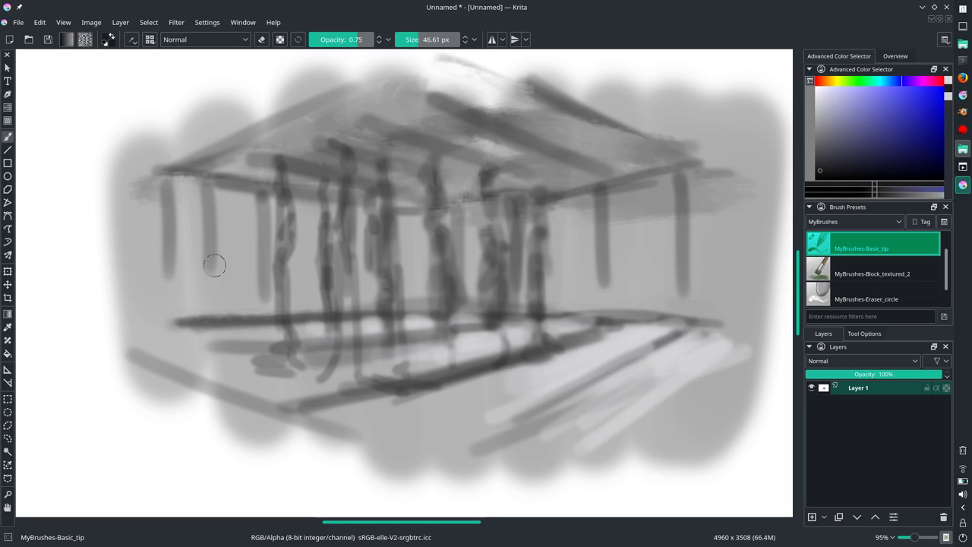
drag(146, 244, 245, 251)
mouse_move(243, 261)
mouse_down()
mouse_move(150, 265)
mouse_move(242, 290)
mouse_up()
mouse_move(209, 243)
mouse_down()
mouse_move(208, 298)
mouse_move(137, 306)
mouse_move(254, 317)
mouse_up()
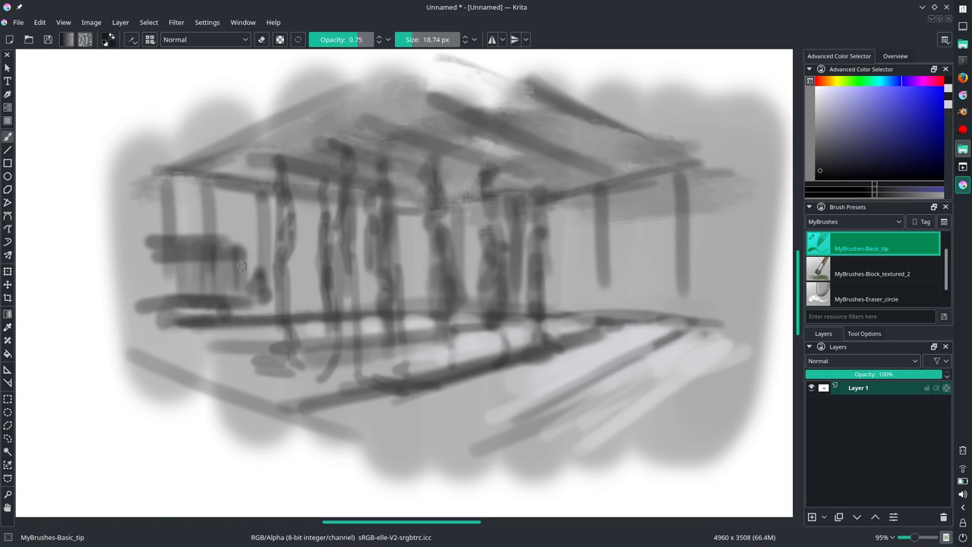
drag(259, 178, 258, 265)
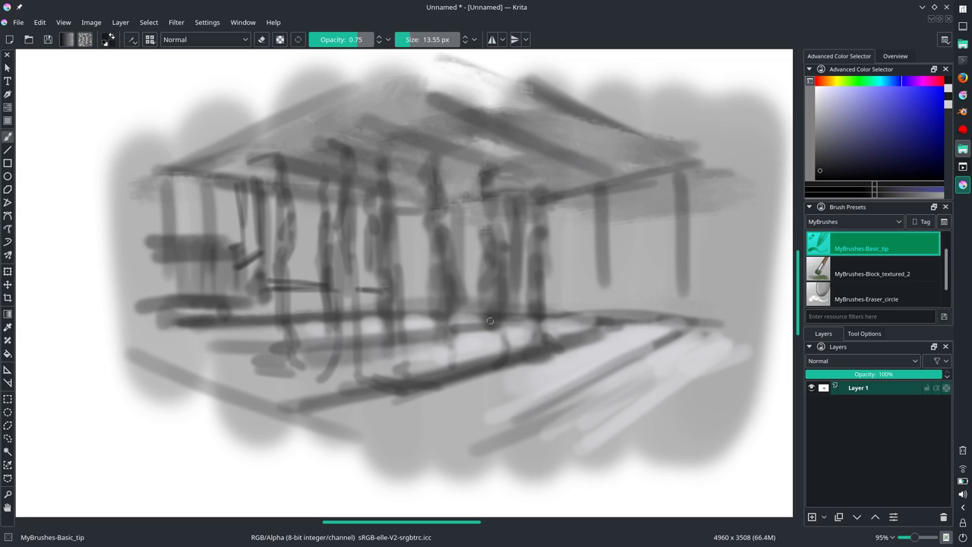
drag(497, 302, 569, 303)
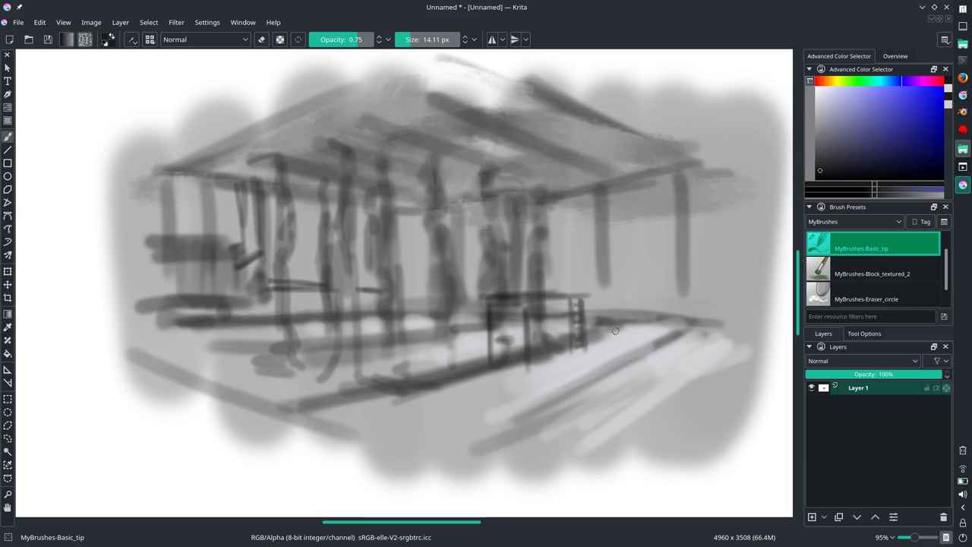
- Add dark vertical strokes on the left side and a column near the centre
drag(155, 182, 228, 274)
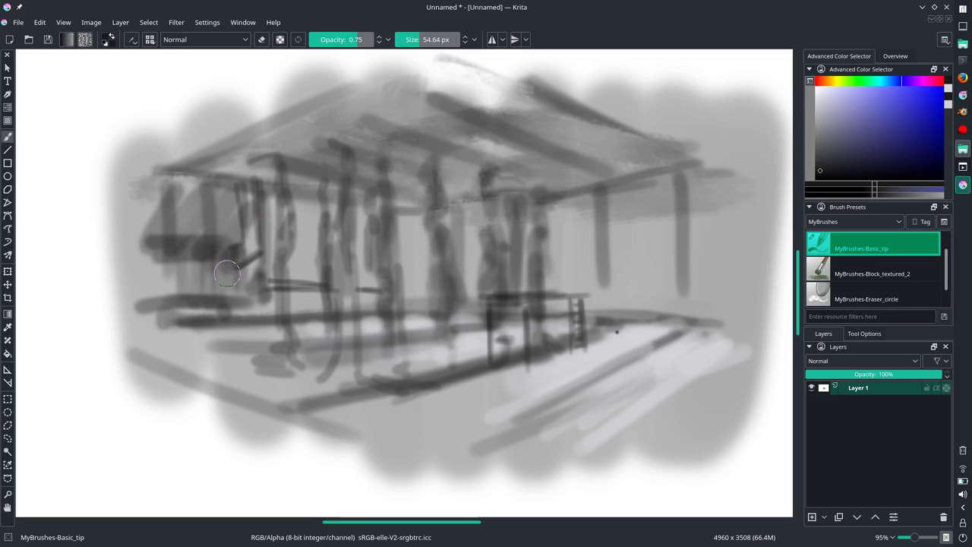
drag(258, 201, 147, 319)
drag(147, 190, 304, 312)
drag(326, 202, 382, 284)
drag(401, 221, 407, 319)
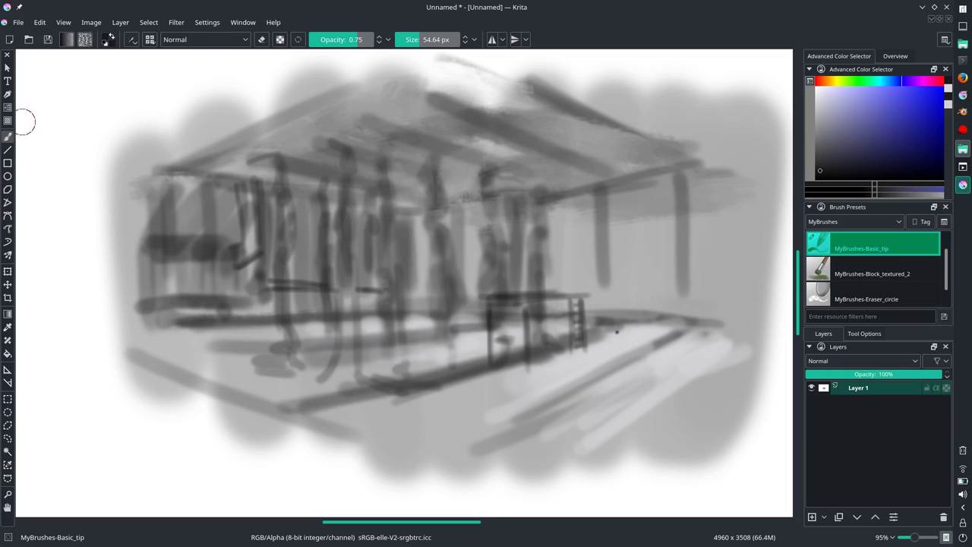
- Crop the canvas to 1317 x 649 around the hall and return to the brush
key(c)
mouse_move(111, 107)
mouse_down()
mouse_move(665, 403)
mouse_move(741, 417)
mouse_up()
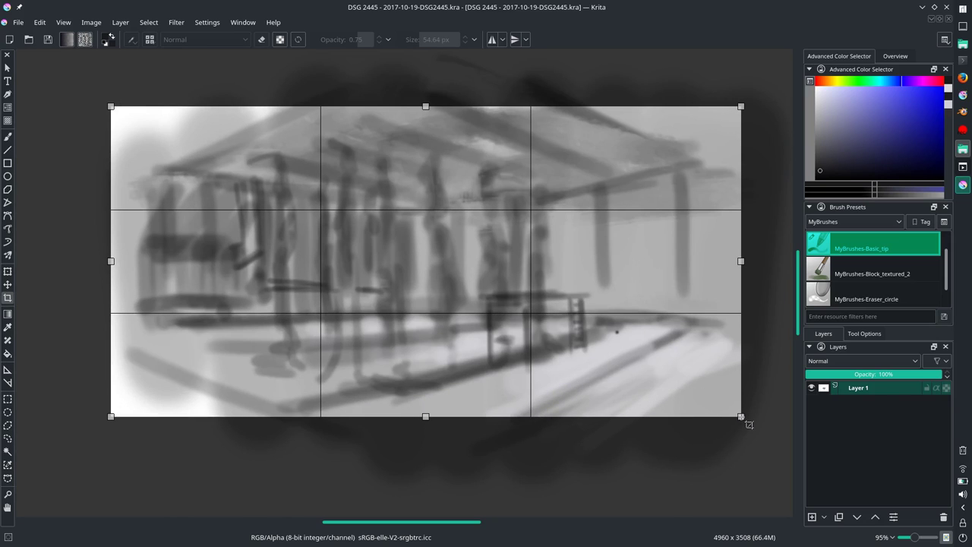
key(Return)
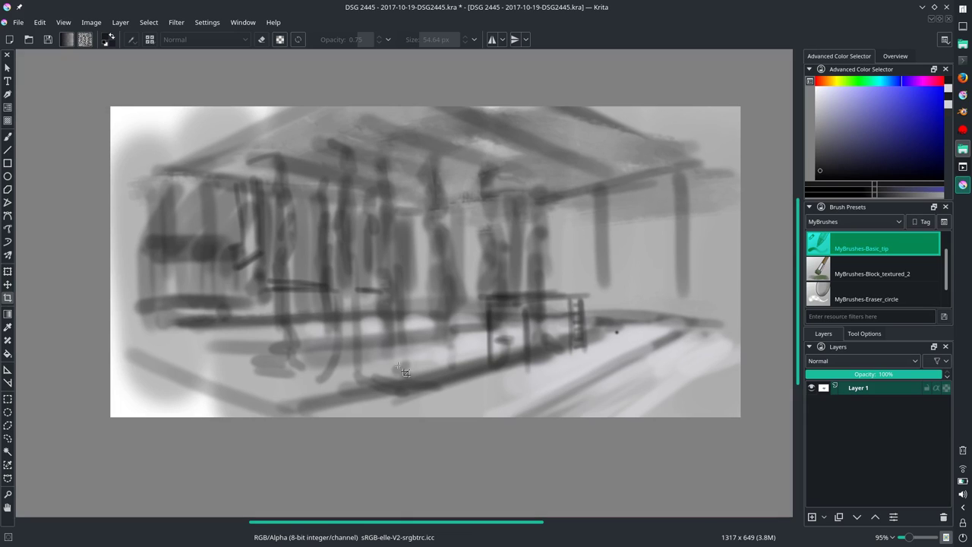
key(b)
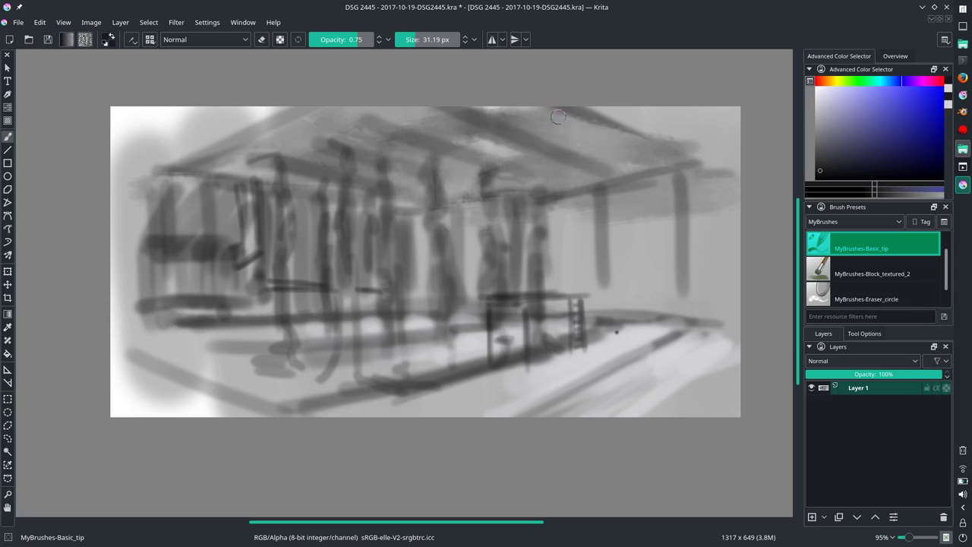
- Paint dark diagonal roof strokes across the top-right, top-left and lower-left corners
drag(621, 103, 684, 161)
drag(739, 142, 703, 101)
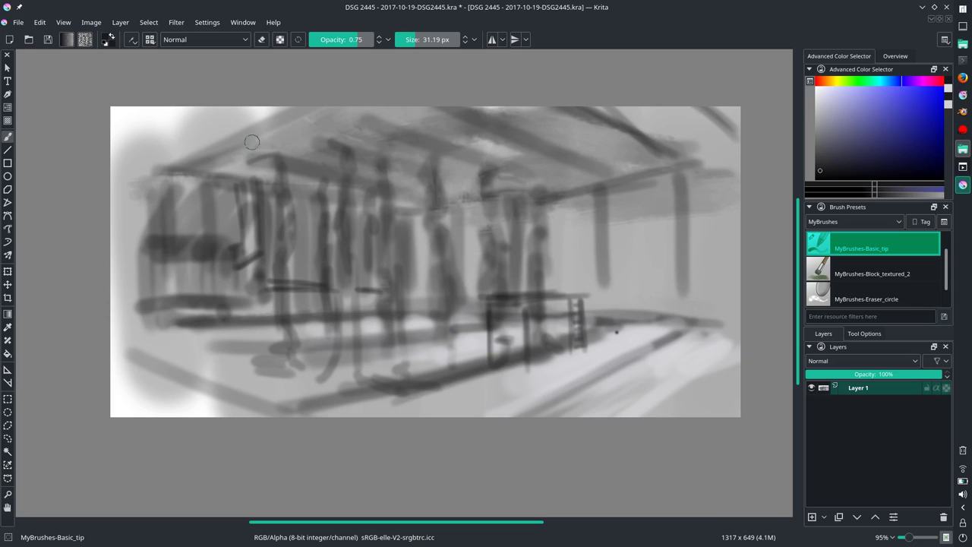
drag(113, 166, 259, 91)
drag(114, 145, 149, 112)
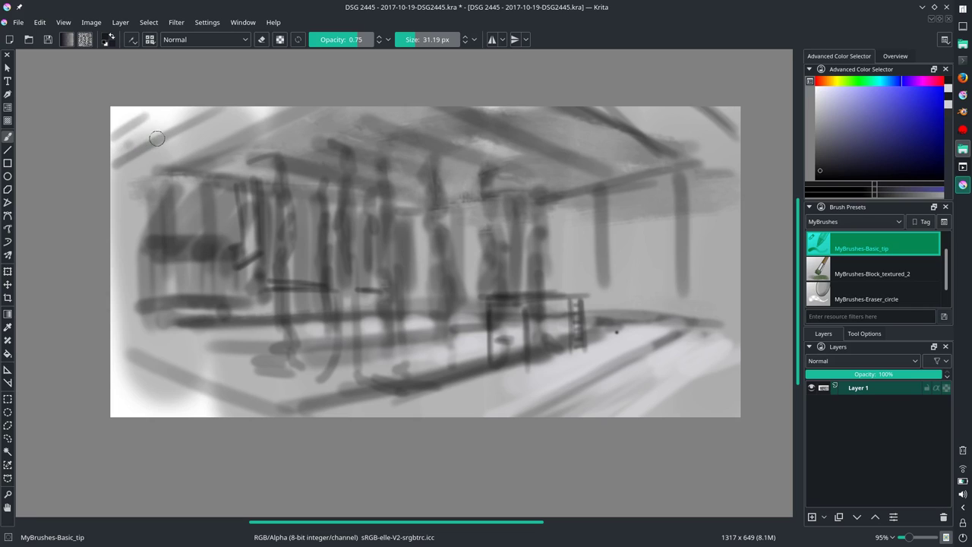
drag(112, 366, 173, 408)
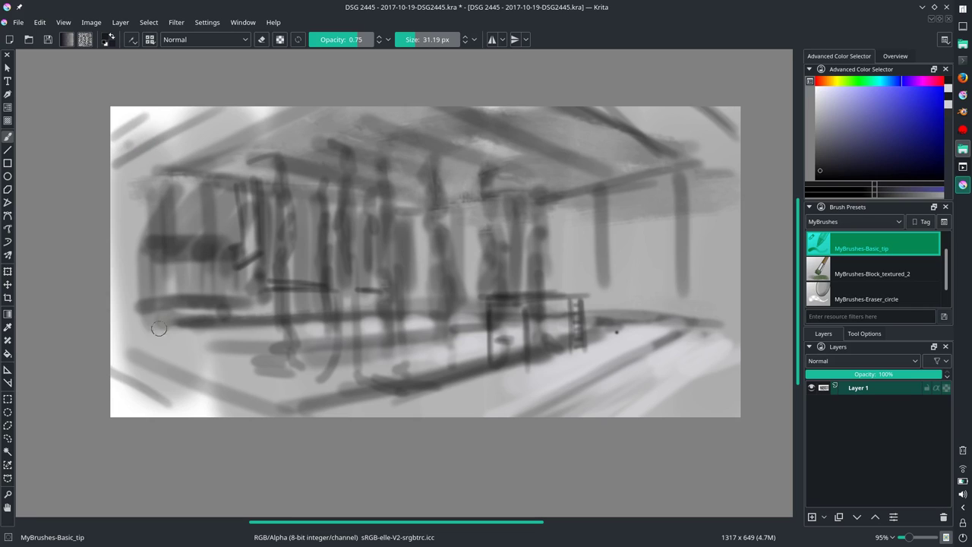
- Darken the left edge, the top band and the image edges
drag(108, 243, 149, 319)
drag(163, 251, 190, 274)
drag(228, 90, 466, 188)
drag(251, 126, 673, 131)
drag(577, 113, 702, 171)
drag(258, 414, 119, 390)
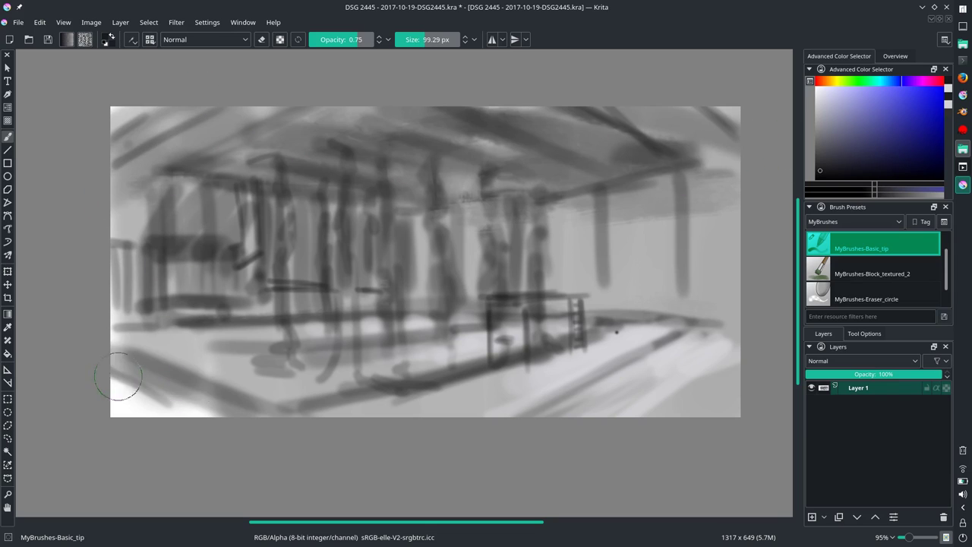
drag(118, 174, 112, 315)
- With a smaller near-white brush, paint pale vertical window-light strokes on the right wall and centre
key([)
click(817, 93)
mouse_move(558, 213)
mouse_down()
mouse_move(560, 269)
mouse_move(570, 213)
mouse_move(620, 205)
mouse_up()
drag(654, 295, 669, 190)
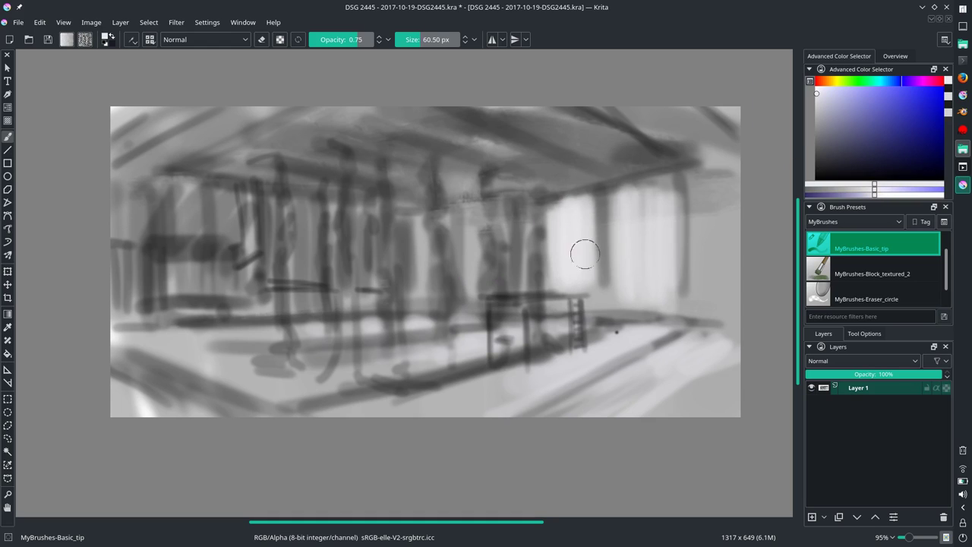
mouse_move(706, 319)
mouse_down()
mouse_move(706, 182)
mouse_move(744, 314)
mouse_up()
drag(714, 182, 714, 304)
drag(472, 228, 472, 290)
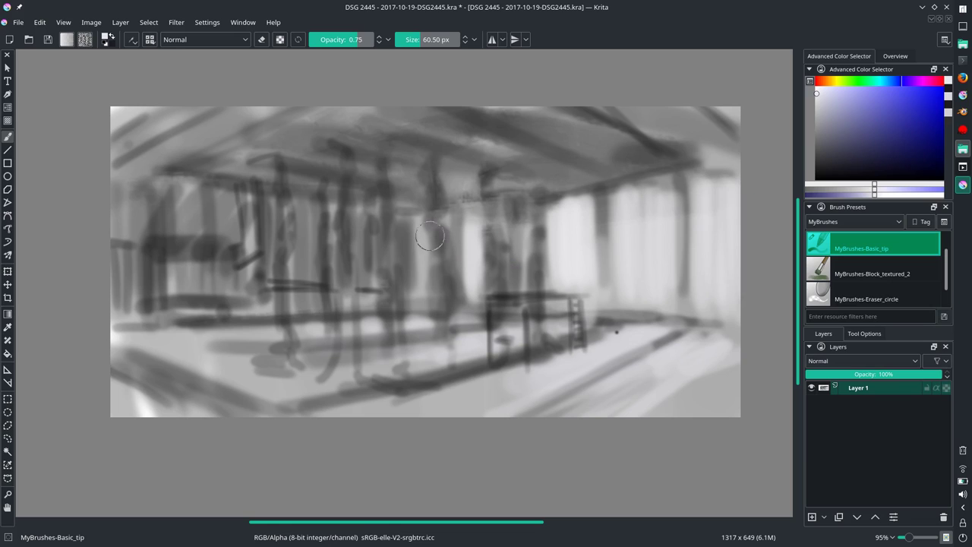
drag(421, 235, 445, 224)
- Switch to near black and shrink the Basic_tip brush to about 10 px
click(817, 173)
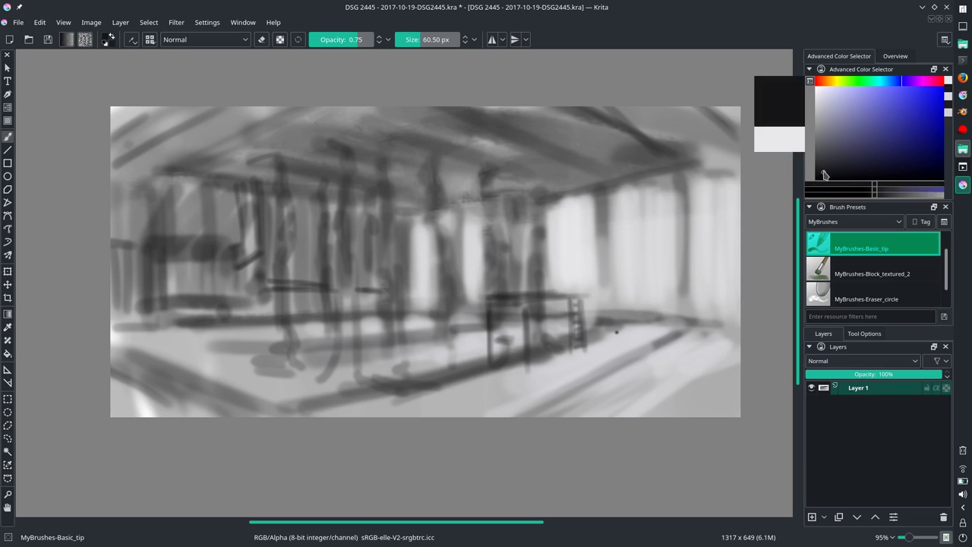
key(bracketleft)
key(bracketleft)
key(bracketleft)
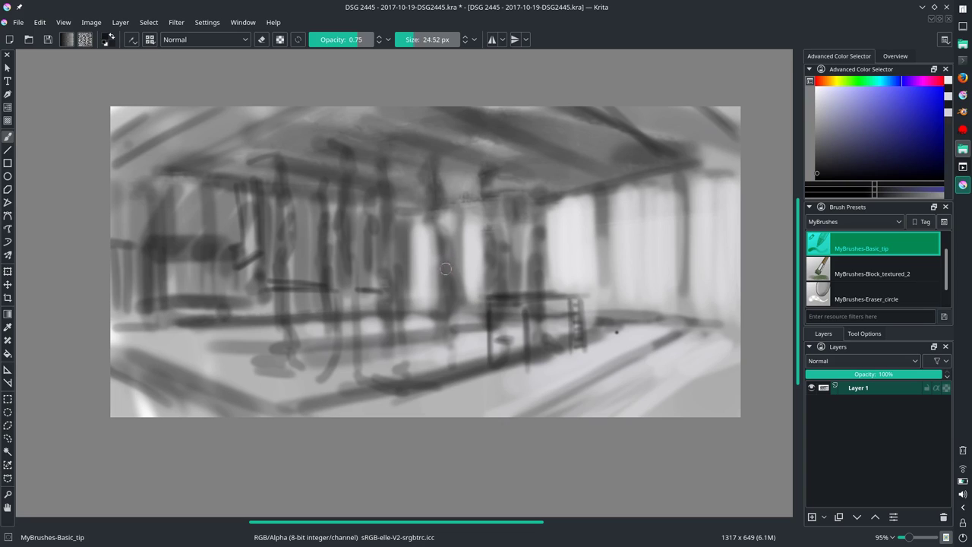
key(bracketleft)
key(bracketleft)
key(bracketleft)
- Save the painting and check the image properties
scroll(502, 293, up, 3)
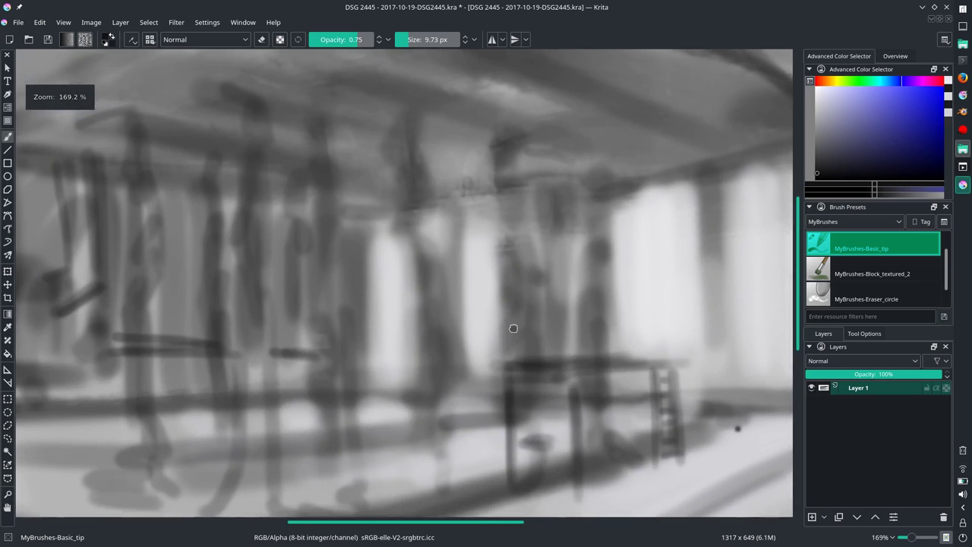
click(18, 22)
click(23, 79)
click(91, 22)
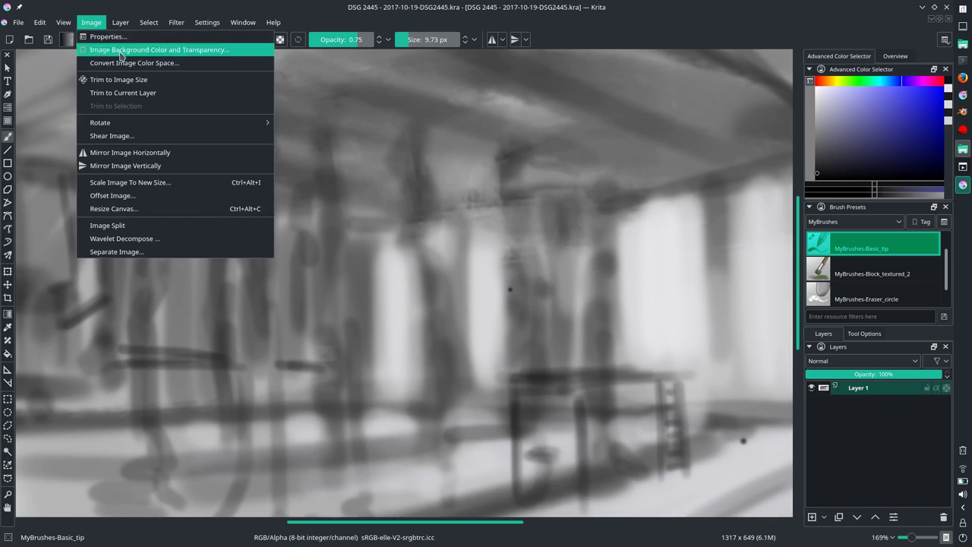
click(106, 36)
click(615, 438)
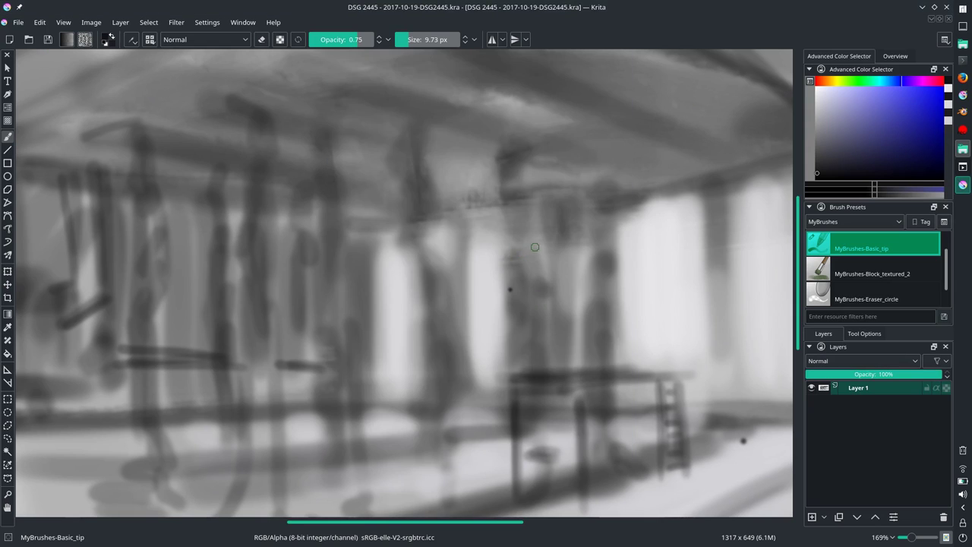
- Zoom toward the ceiling and draw two thin diagonal lines along the beam
scroll(509, 273, up, 2)
drag(548, 298, 516, 349)
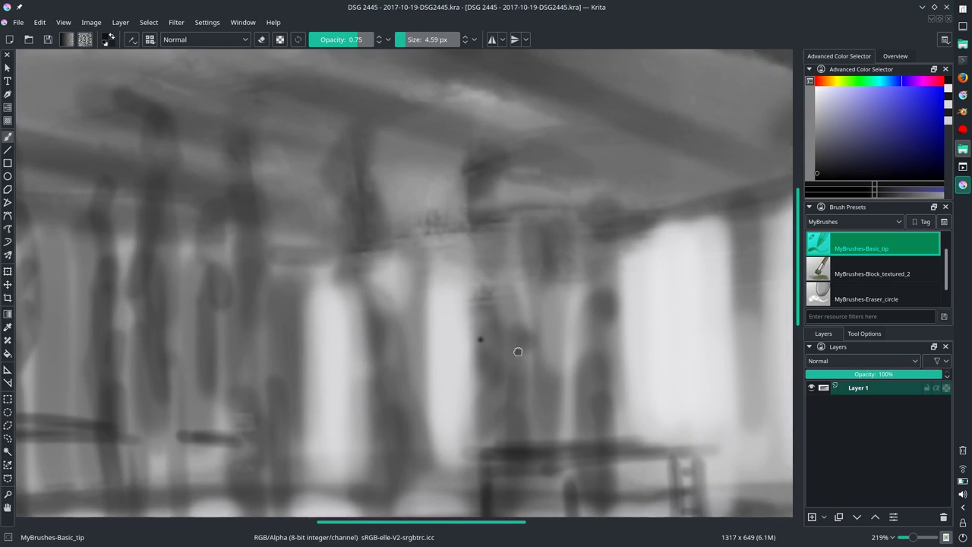
scroll(537, 269, down, 2)
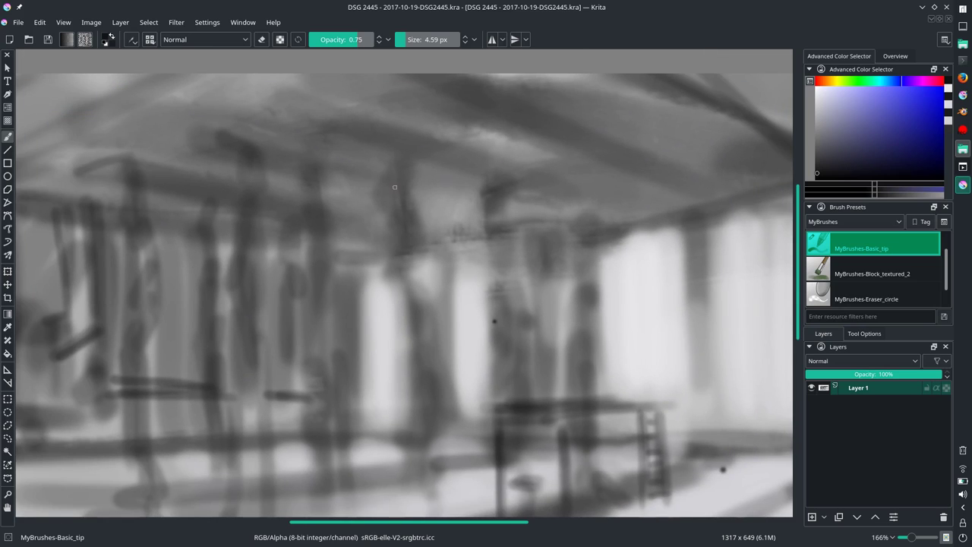
drag(302, 97, 417, 138)
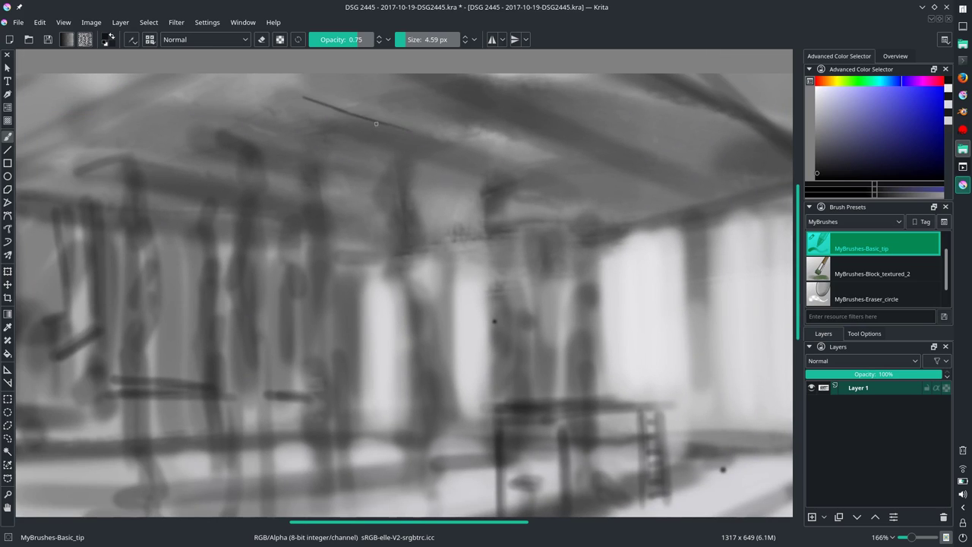
scroll(513, 238, up, 1)
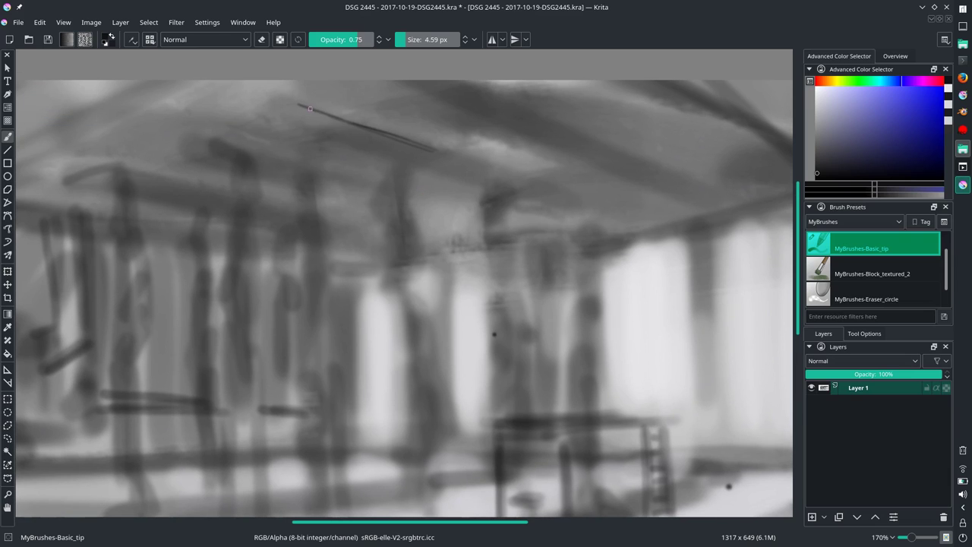
mouse_move(284, 99)
mouse_down()
mouse_move(531, 182)
mouse_move(363, 135)
mouse_move(482, 171)
mouse_up()
- Tilt the view about 30°, add another beam line, then reset the rotation
scroll(482, 171, down, 6)
scroll(565, 278, up, 3)
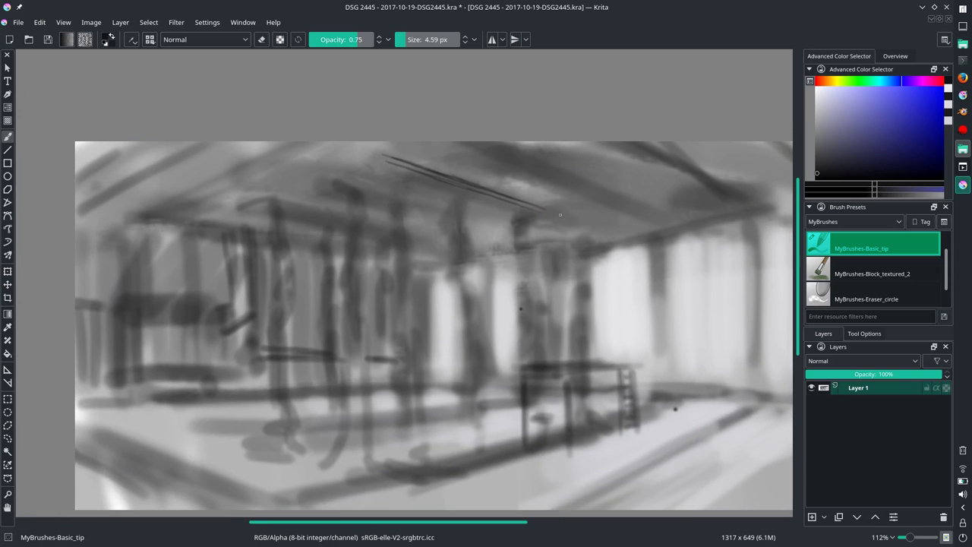
mouse_move(571, 217)
mouse_down()
mouse_move(540, 302)
mouse_move(453, 180)
mouse_up()
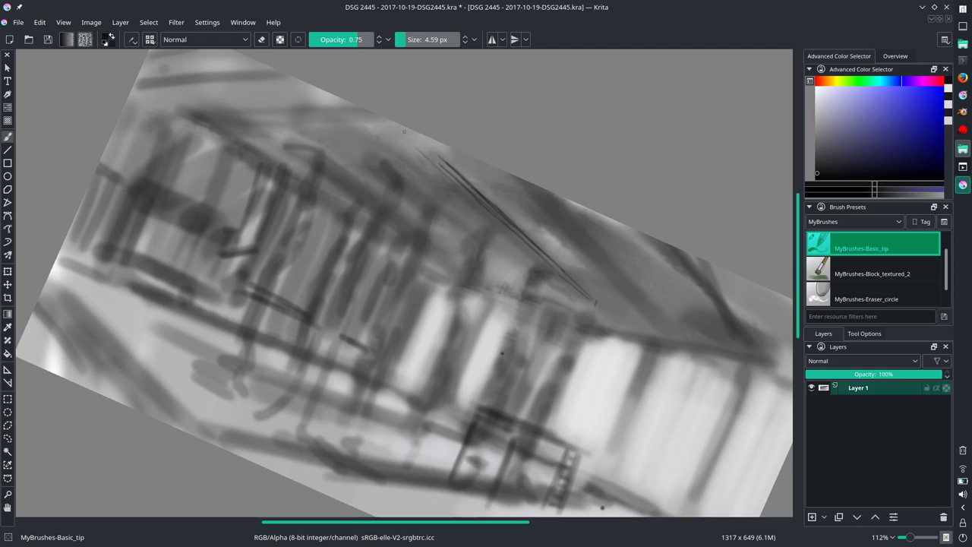
drag(404, 132, 456, 176)
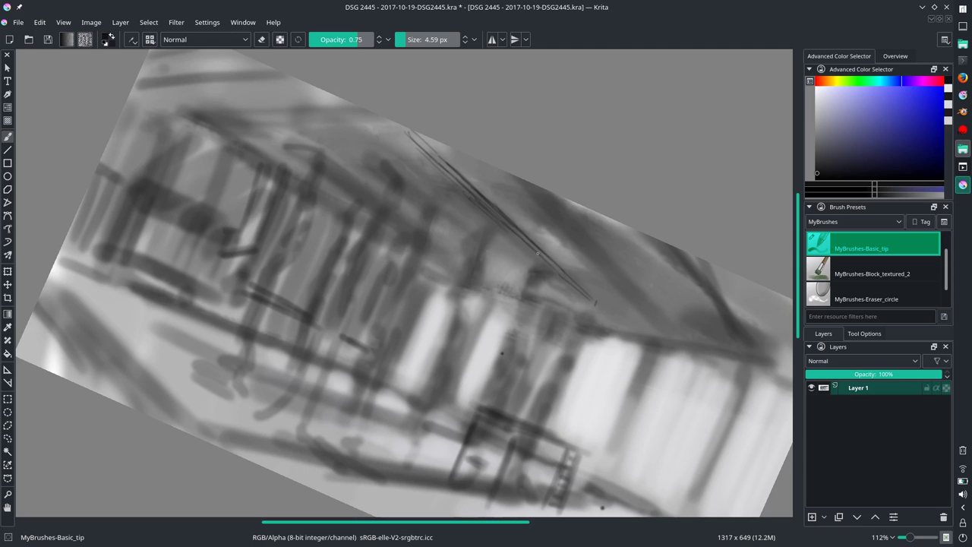
key(5)
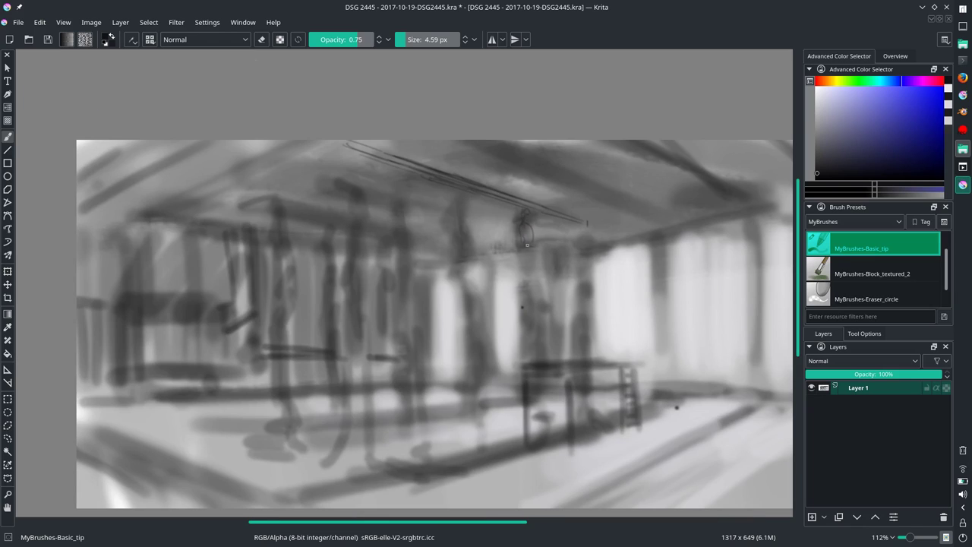
- Sketch a twisted column hanging from the beam with a loop, down to a base on the floor
drag(527, 245, 544, 323)
drag(535, 271, 536, 302)
mouse_move(532, 246)
mouse_down()
mouse_move(515, 301)
mouse_move(533, 315)
mouse_move(519, 340)
mouse_move(548, 356)
mouse_move(520, 376)
mouse_up()
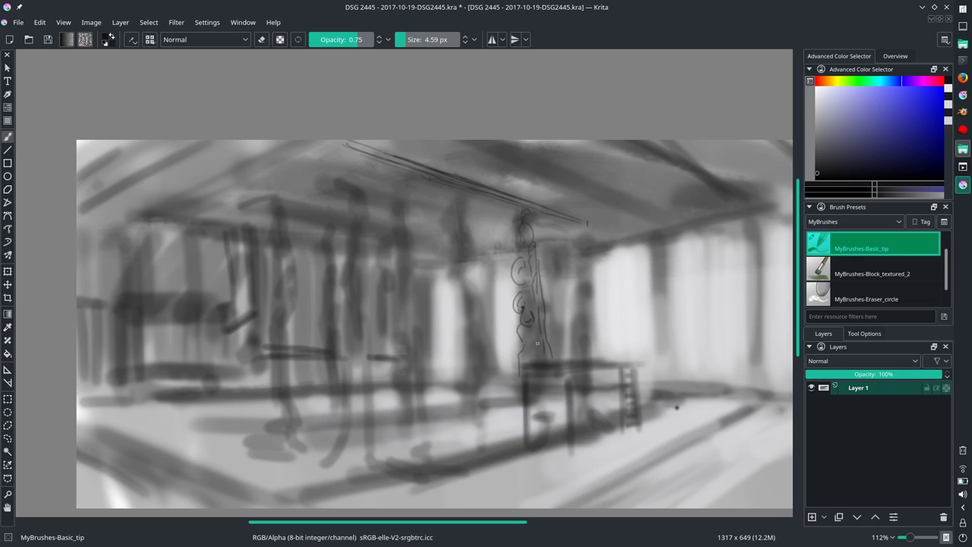
mouse_move(579, 232)
mouse_down()
mouse_move(579, 287)
mouse_move(592, 293)
mouse_move(576, 353)
mouse_up()
mouse_move(592, 309)
mouse_down()
mouse_move(597, 358)
mouse_move(583, 358)
mouse_up()
mouse_move(523, 364)
mouse_down()
mouse_move(507, 439)
mouse_move(567, 438)
mouse_move(608, 456)
mouse_move(635, 447)
mouse_move(612, 439)
mouse_up()
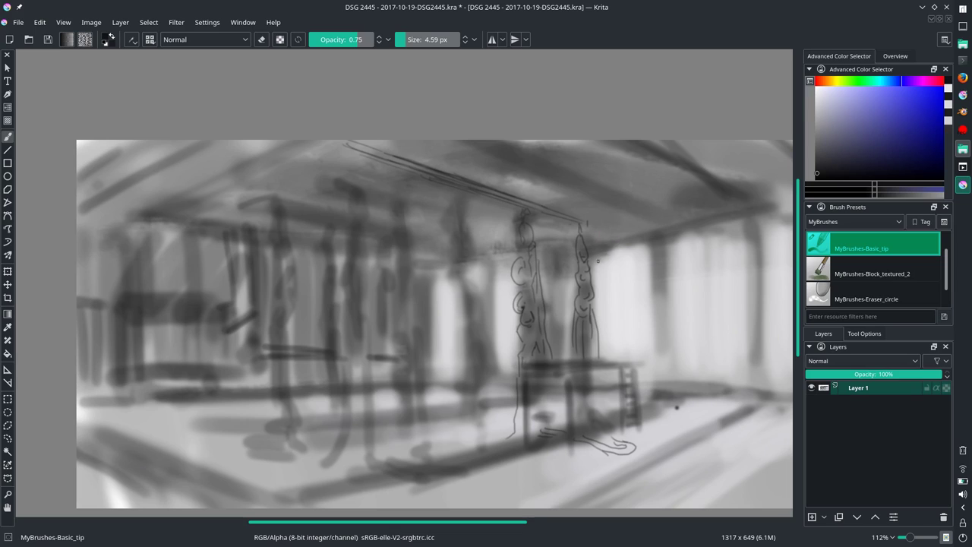
- Begin an arched window to the column's right with its top curve and sides
drag(598, 262, 651, 282)
drag(678, 323, 624, 311)
drag(591, 242, 601, 364)
- Outline the right-wall arches with their edges, a sill and the floor edge line
mouse_move(544, 246)
mouse_down()
mouse_move(541, 269)
mouse_move(596, 241)
mouse_move(605, 357)
mouse_up()
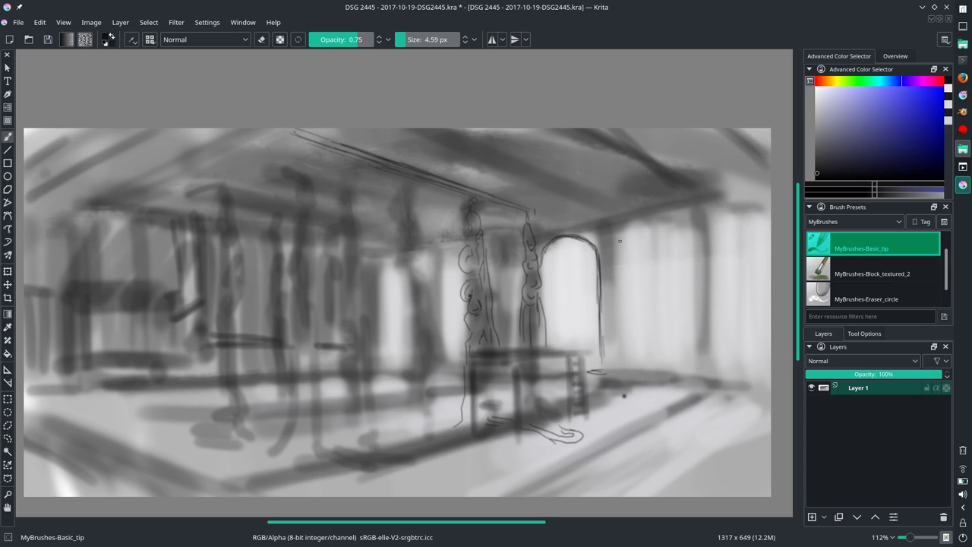
mouse_move(618, 243)
mouse_down()
mouse_move(621, 367)
mouse_move(662, 375)
mouse_move(688, 375)
mouse_move(627, 229)
mouse_move(680, 224)
mouse_move(697, 251)
mouse_up()
mouse_move(628, 225)
mouse_down()
mouse_move(697, 252)
mouse_move(700, 373)
mouse_up()
drag(714, 228, 714, 379)
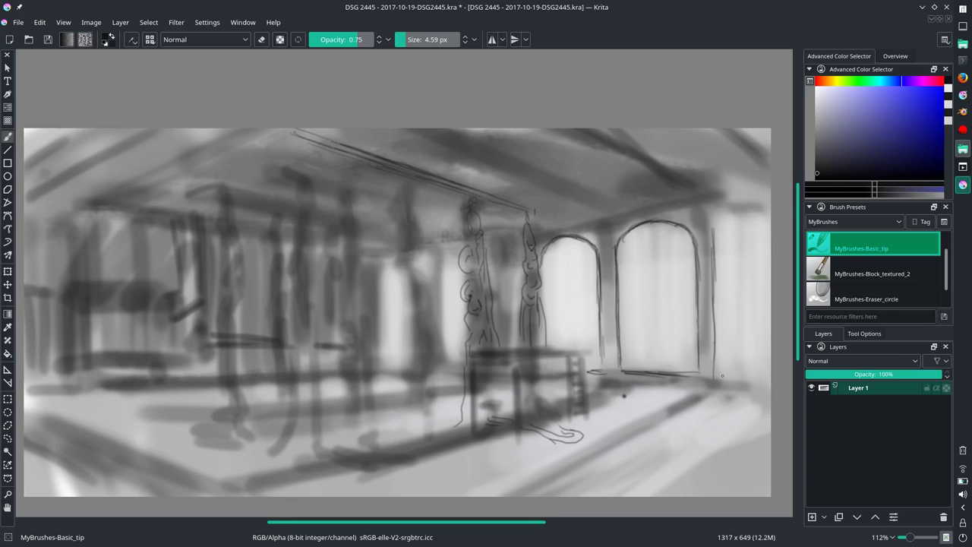
mouse_move(716, 342)
mouse_down()
mouse_move(717, 375)
mouse_move(772, 375)
mouse_up()
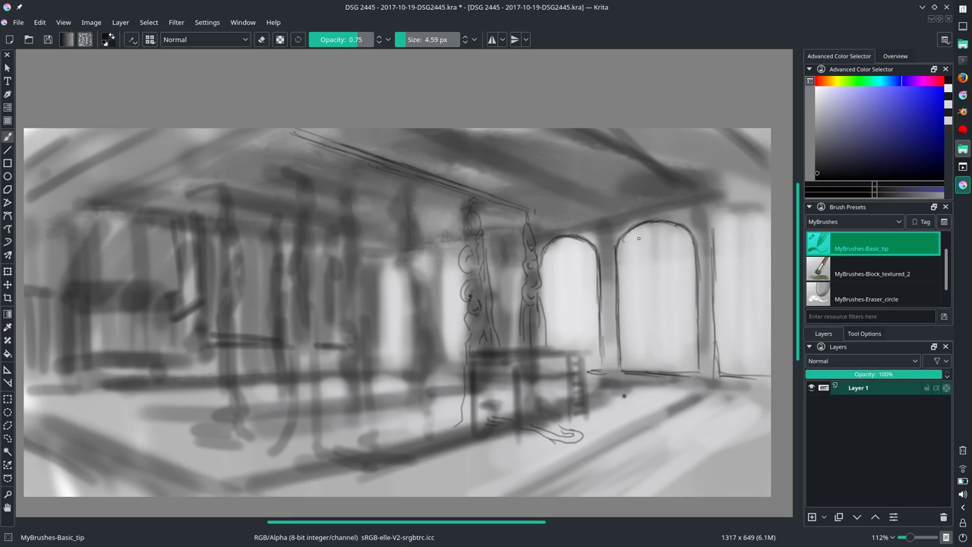
mouse_move(629, 242)
mouse_down()
mouse_move(649, 216)
mouse_move(691, 225)
mouse_move(699, 243)
mouse_move(646, 217)
mouse_move(698, 241)
mouse_move(772, 201)
mouse_up()
mouse_move(600, 222)
mouse_down()
mouse_move(544, 228)
mouse_move(761, 188)
mouse_up()
drag(594, 380, 764, 390)
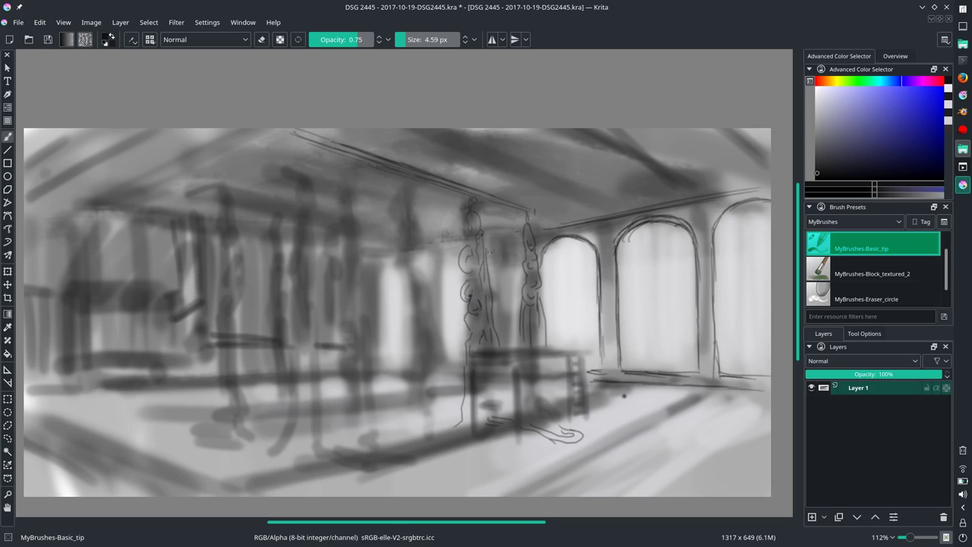
- Draw arches between the two columns and left of the column
mouse_move(494, 251)
mouse_down()
mouse_move(524, 260)
mouse_move(523, 231)
mouse_up()
mouse_move(463, 242)
mouse_down()
mouse_move(437, 247)
mouse_move(433, 321)
mouse_up()
mouse_move(433, 267)
mouse_down()
mouse_move(459, 255)
mouse_move(432, 268)
mouse_move(432, 334)
mouse_move(463, 365)
mouse_up()
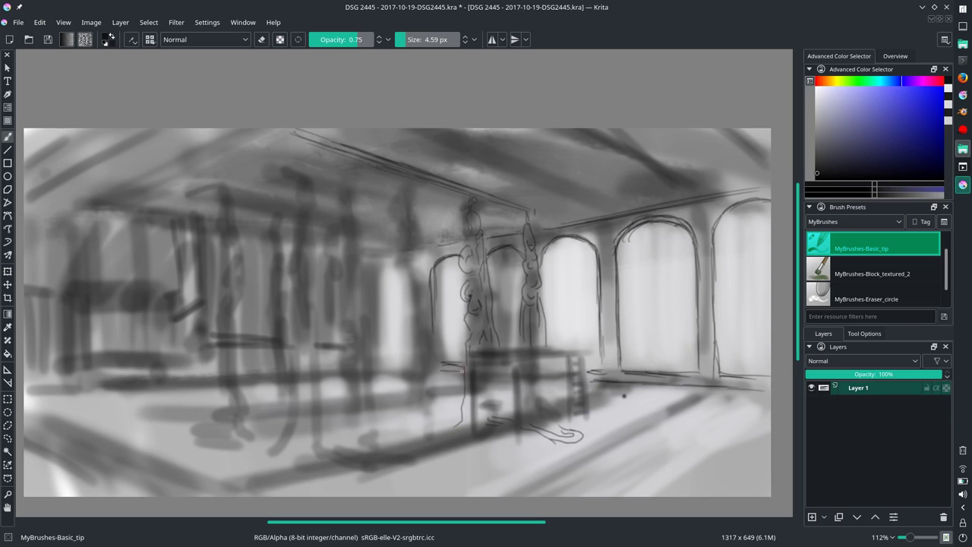
- Add an arch further left and a chain-linked column hanging from the beam down to its floor base
mouse_move(395, 265)
mouse_down()
mouse_move(388, 357)
mouse_move(413, 372)
mouse_up()
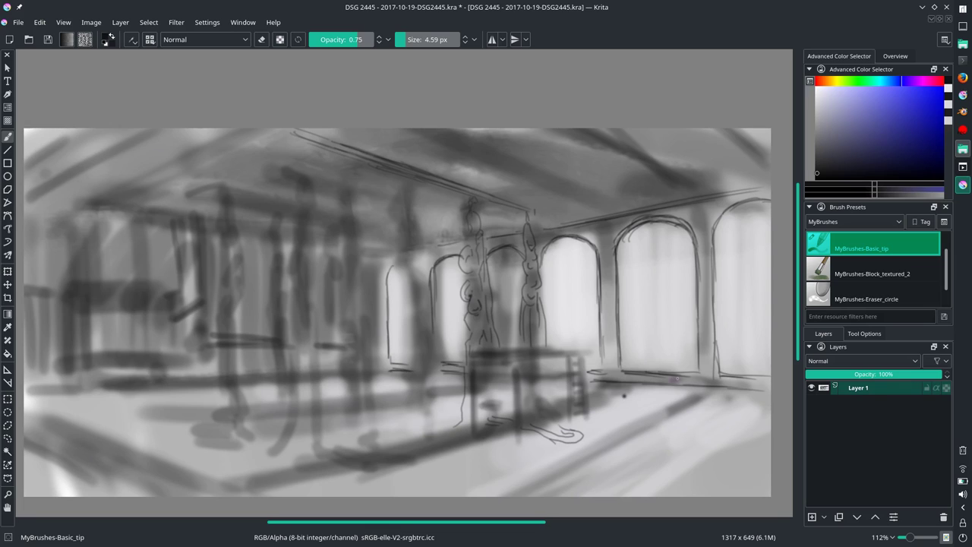
drag(495, 207, 531, 215)
mouse_move(412, 180)
mouse_down()
mouse_move(403, 263)
mouse_move(426, 314)
mouse_up()
drag(414, 266, 406, 308)
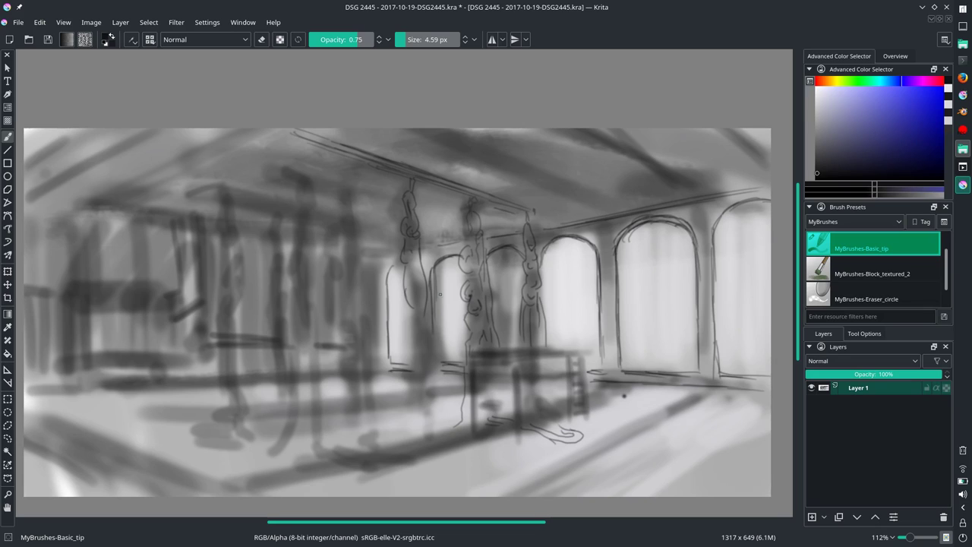
mouse_move(419, 279)
mouse_down()
mouse_move(405, 358)
mouse_move(411, 391)
mouse_up()
drag(413, 351, 417, 389)
drag(426, 333, 433, 389)
mouse_move(422, 350)
mouse_down()
mouse_move(427, 383)
mouse_move(445, 414)
mouse_move(461, 418)
mouse_up()
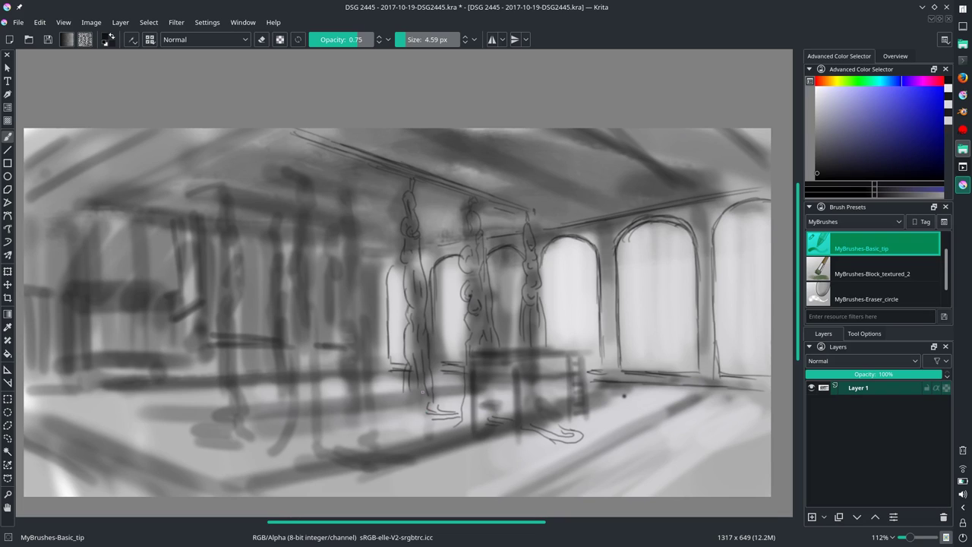
drag(423, 392, 423, 415)
mouse_move(408, 393)
mouse_down()
mouse_move(411, 413)
mouse_move(445, 423)
mouse_up()
mouse_move(408, 385)
mouse_down()
mouse_move(402, 410)
mouse_move(460, 448)
mouse_up()
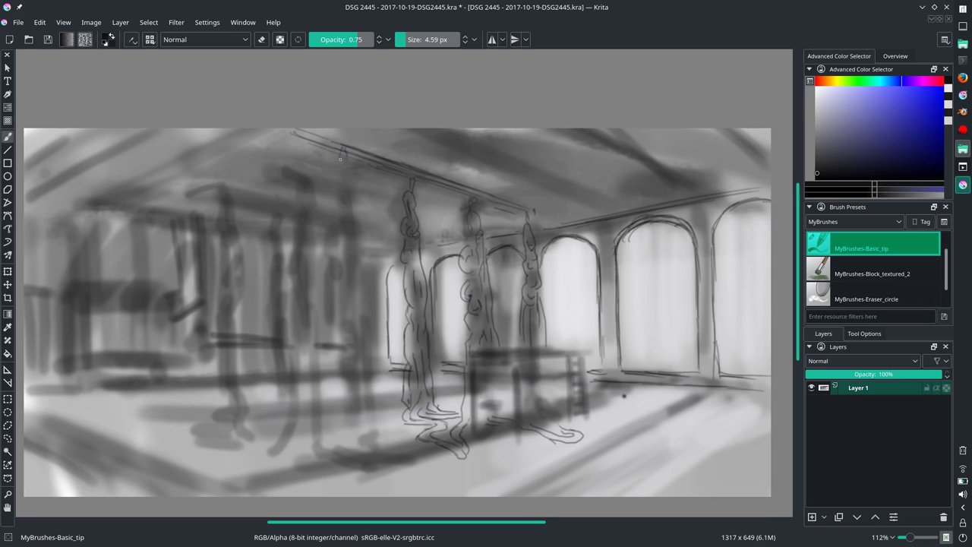
- Draw another twisted column further left with roots spreading at its base, then rotate the view about 50°
mouse_move(344, 164)
mouse_down()
mouse_move(345, 218)
mouse_move(356, 206)
mouse_move(338, 260)
mouse_move(343, 281)
mouse_move(346, 239)
mouse_move(349, 256)
mouse_up()
mouse_move(362, 293)
mouse_down()
mouse_move(354, 277)
mouse_move(351, 328)
mouse_move(338, 335)
mouse_up()
drag(348, 313, 338, 346)
mouse_move(364, 304)
mouse_down()
mouse_move(351, 384)
mouse_move(360, 402)
mouse_up()
drag(369, 371, 367, 434)
drag(341, 398, 337, 424)
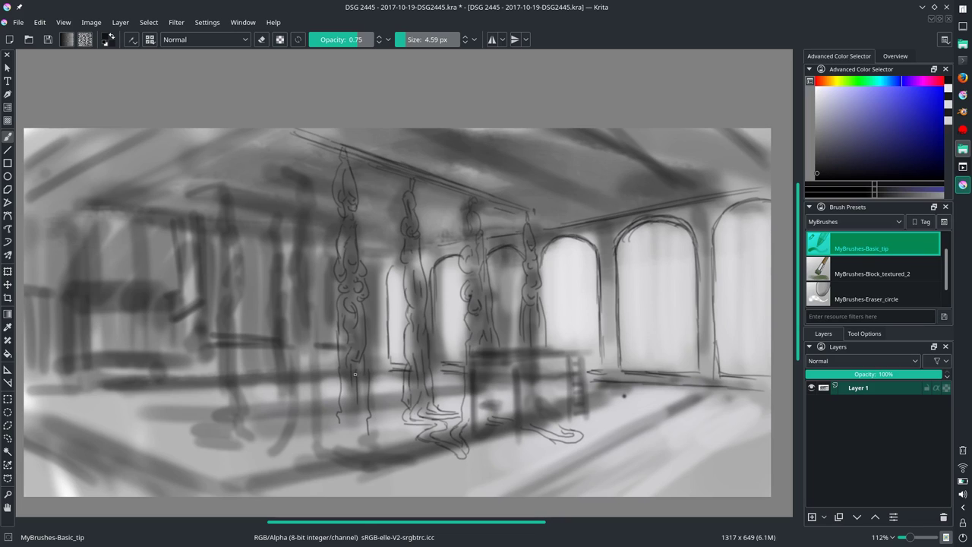
mouse_move(347, 404)
mouse_down()
mouse_move(342, 437)
mouse_move(398, 468)
mouse_up()
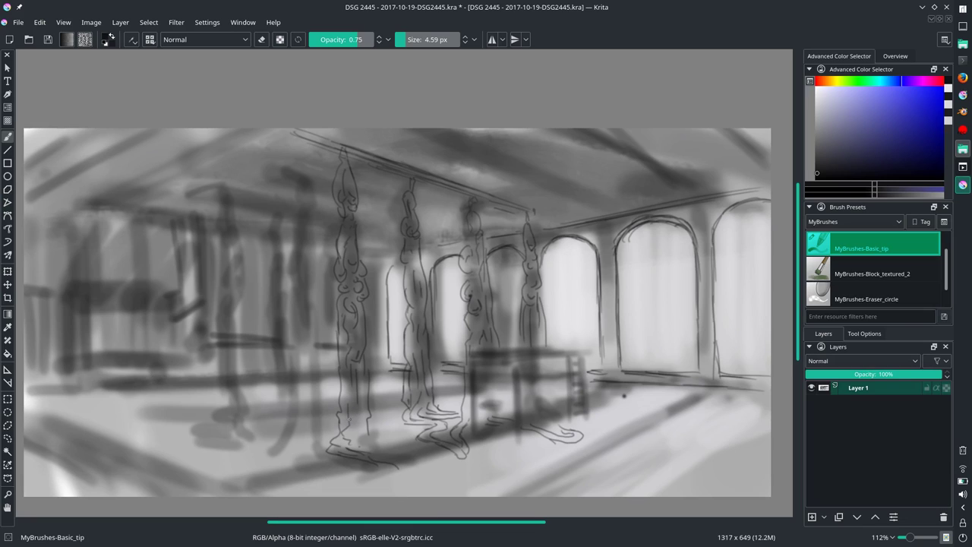
drag(354, 408, 362, 437)
mouse_move(348, 384)
mouse_down()
mouse_move(372, 439)
mouse_move(399, 428)
mouse_move(408, 455)
mouse_move(441, 451)
mouse_move(410, 474)
mouse_move(358, 473)
mouse_up()
mouse_move(338, 432)
mouse_down()
mouse_move(307, 443)
mouse_move(340, 437)
mouse_up()
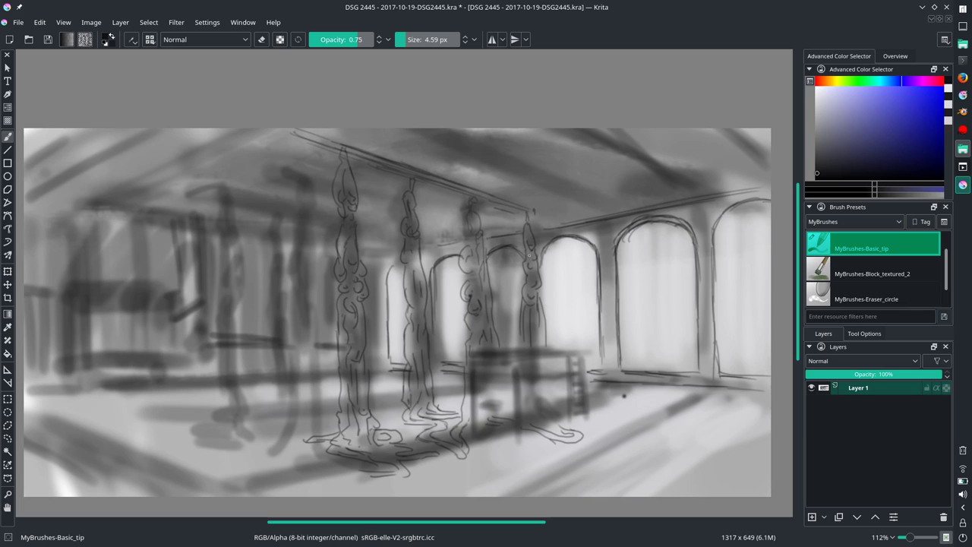
mouse_move(538, 288)
mouse_down()
mouse_move(416, 87)
mouse_move(442, 164)
mouse_up()
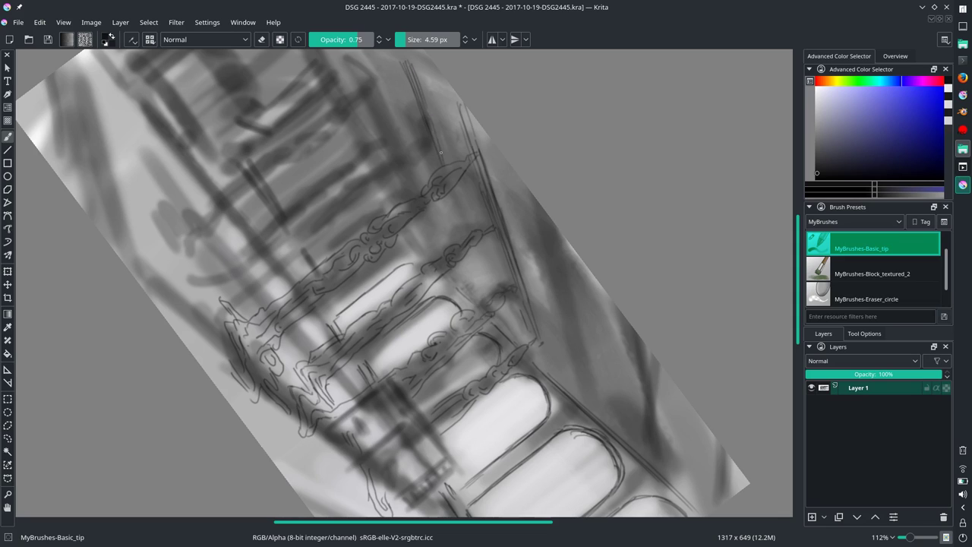
- Darken lines along the top and edge of the column, then reset the view rotation
drag(427, 102, 441, 147)
drag(465, 226, 453, 194)
drag(430, 120, 448, 168)
drag(467, 228, 453, 193)
drag(486, 282, 477, 245)
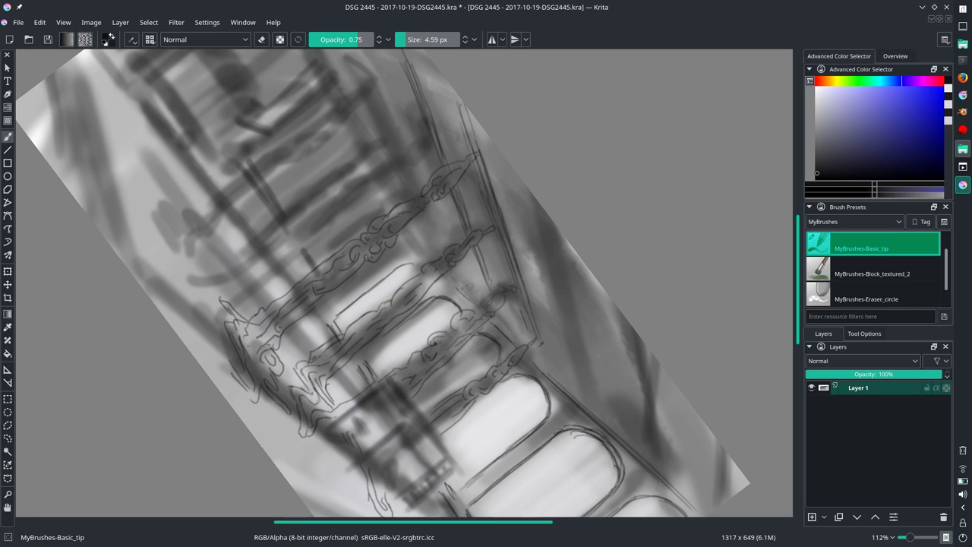
key(5)
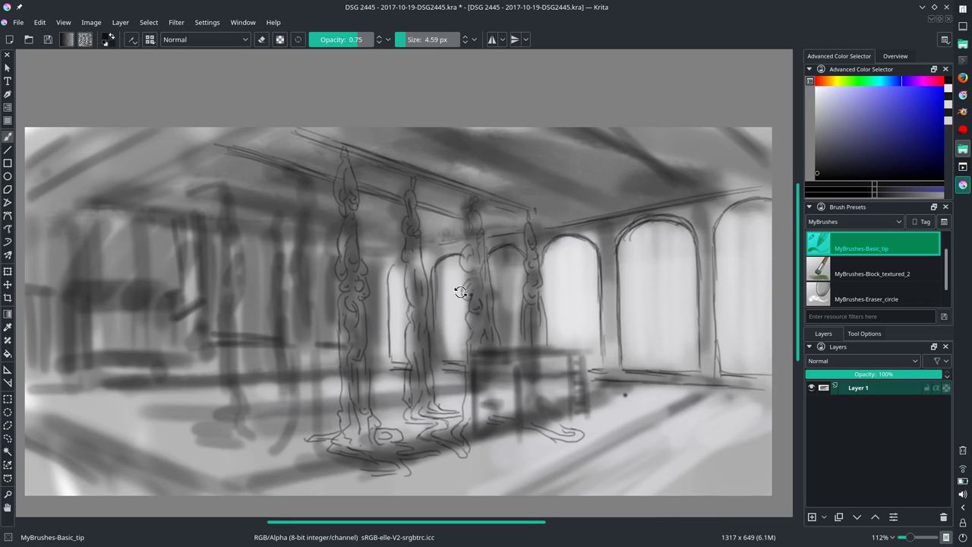
- Rotate the view about 40° the other way and extend the railing line with the Basic_tip brush
mouse_move(460, 290)
mouse_down()
mouse_move(609, 183)
mouse_move(600, 171)
mouse_up()
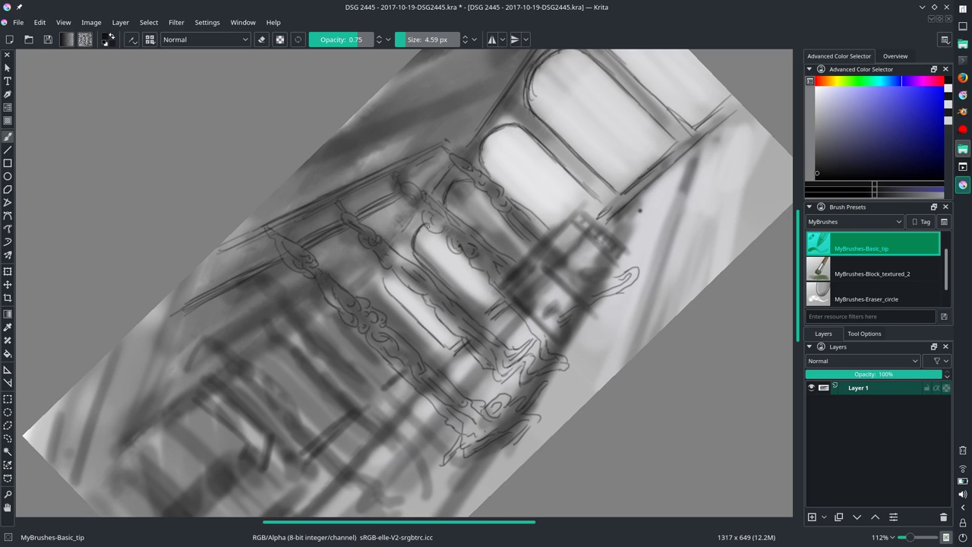
scroll(945, 305, down, 1)
click(934, 298)
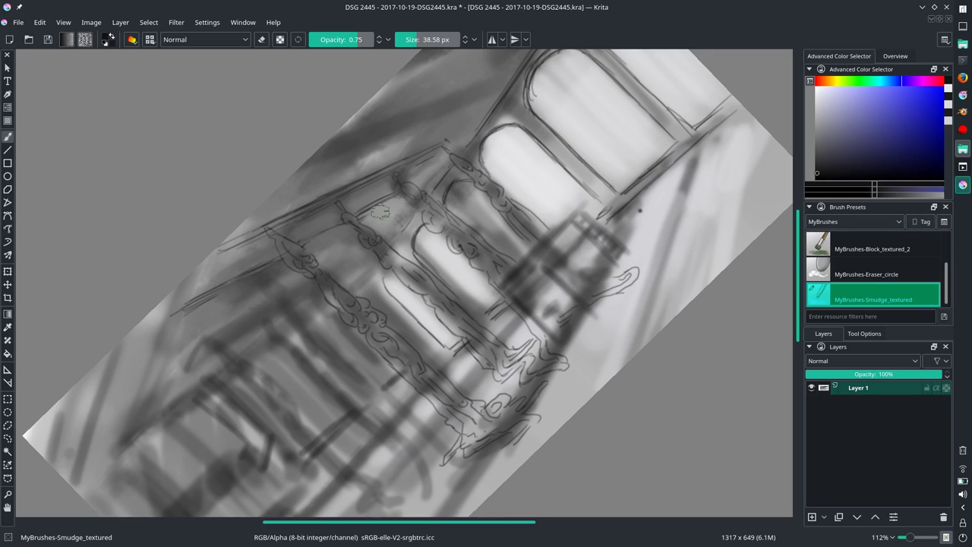
scroll(914, 270, up, 1)
click(873, 245)
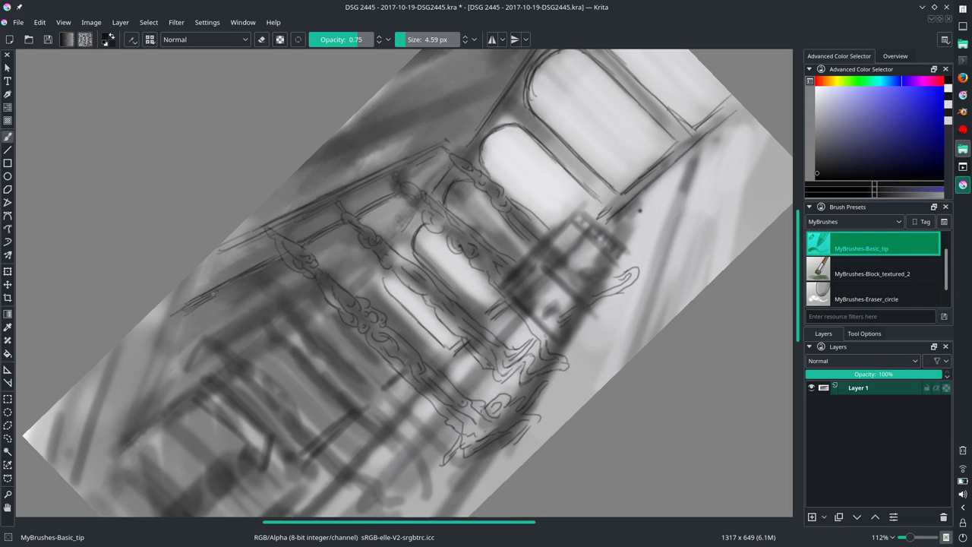
drag(212, 293, 266, 267)
- Tilt the view along the railing, draw three long railing lines, then level it again
key(5)
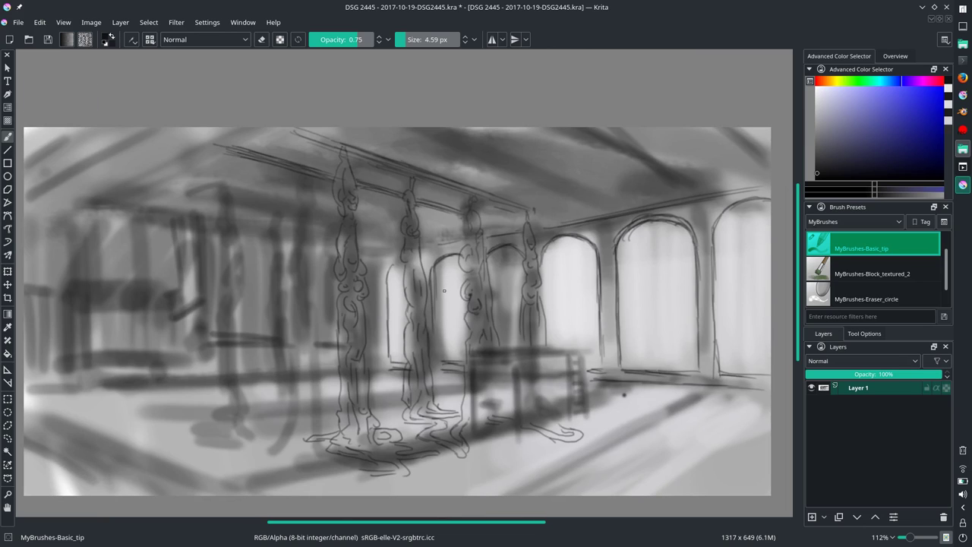
key(4)
key(4)
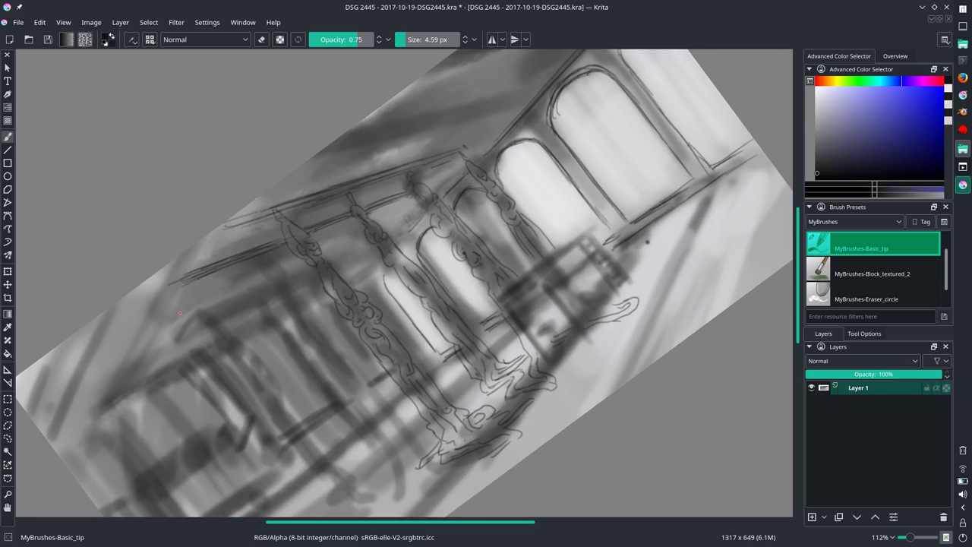
mouse_move(135, 325)
mouse_down()
mouse_move(351, 233)
mouse_move(319, 244)
mouse_up()
drag(141, 330, 307, 255)
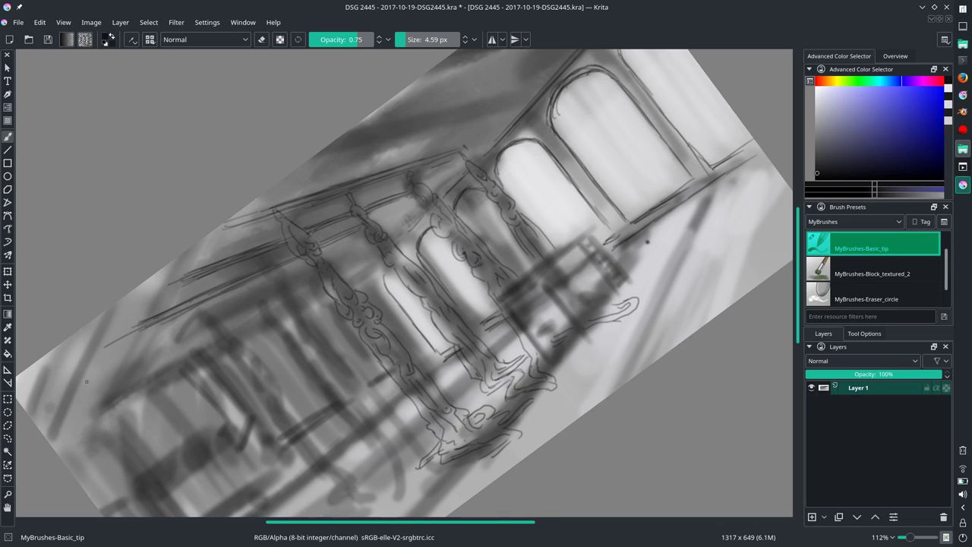
drag(86, 382, 276, 289)
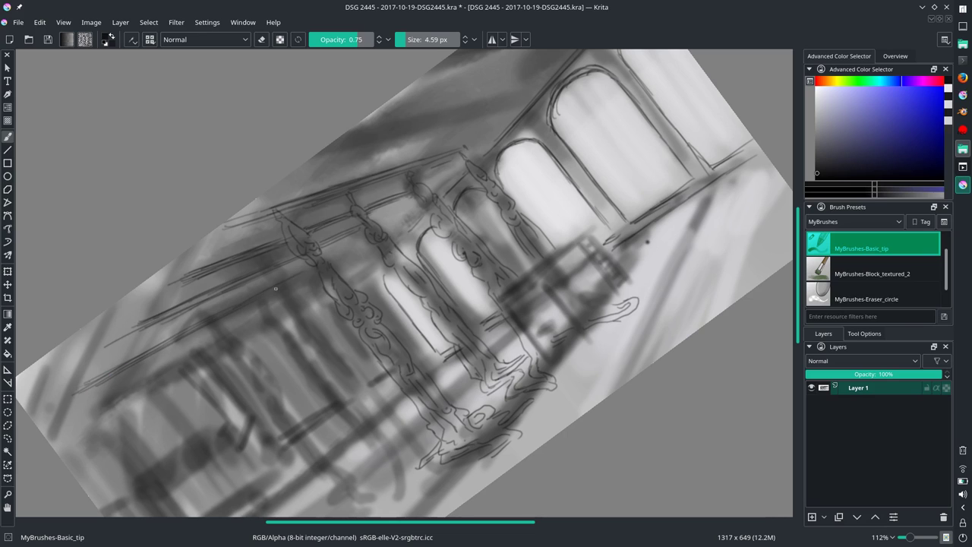
key(5)
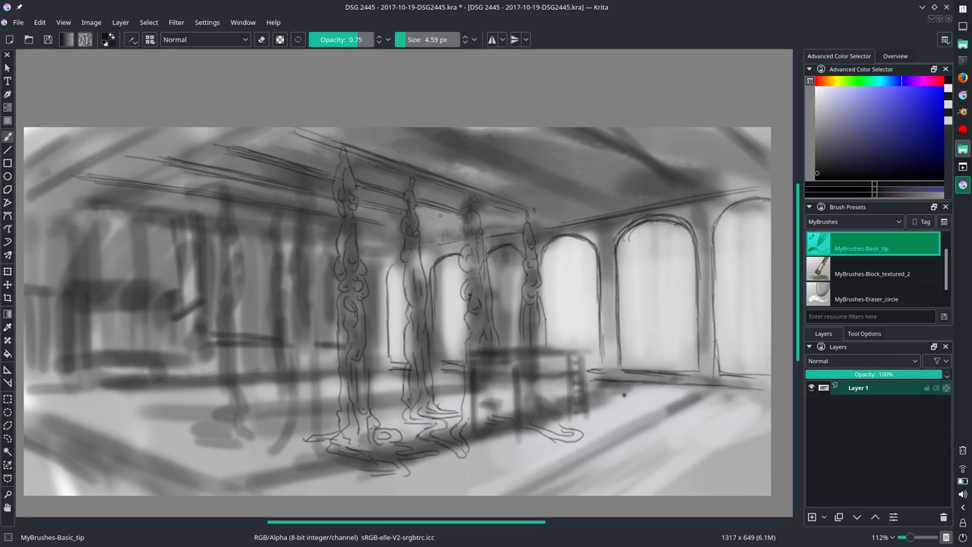
- Sketch short strokes beside the middle column, then switch to Smudge_textured at about 23 px
drag(433, 204, 424, 270)
drag(438, 262, 436, 290)
key(/)
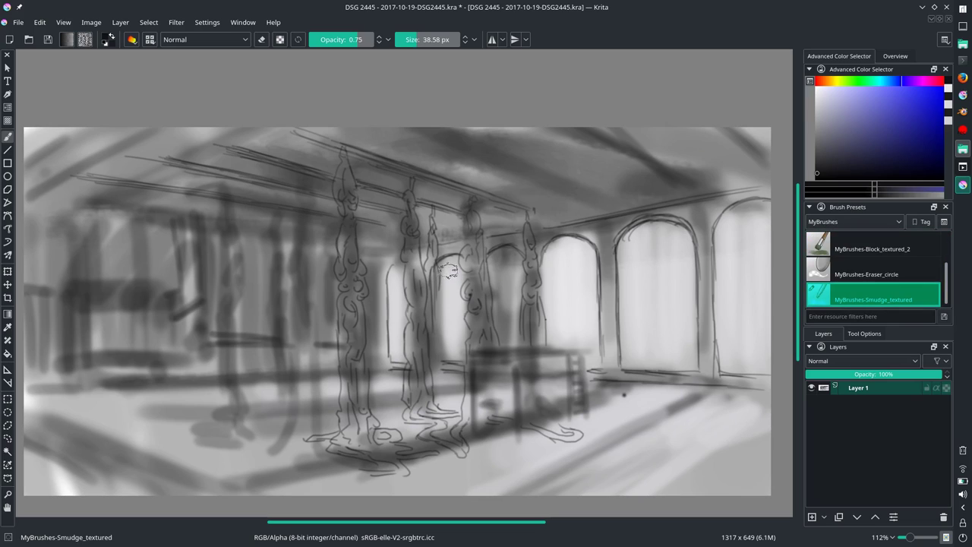
key(bracketleft)
key(bracketleft)
key(bracketleft)
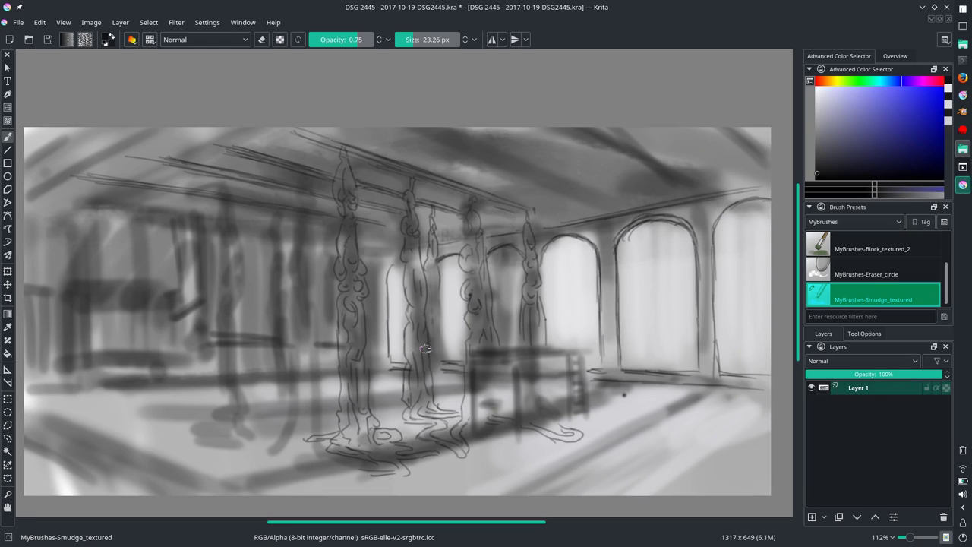
- Save the sketch, then crop the canvas to 1056 × 558 px, trimming the outer borders
click(17, 22)
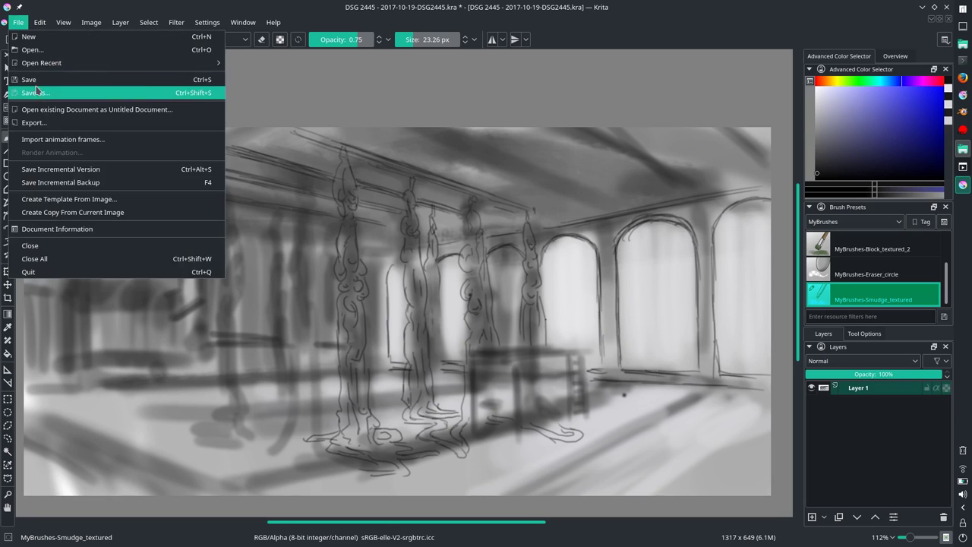
click(30, 79)
click(8, 297)
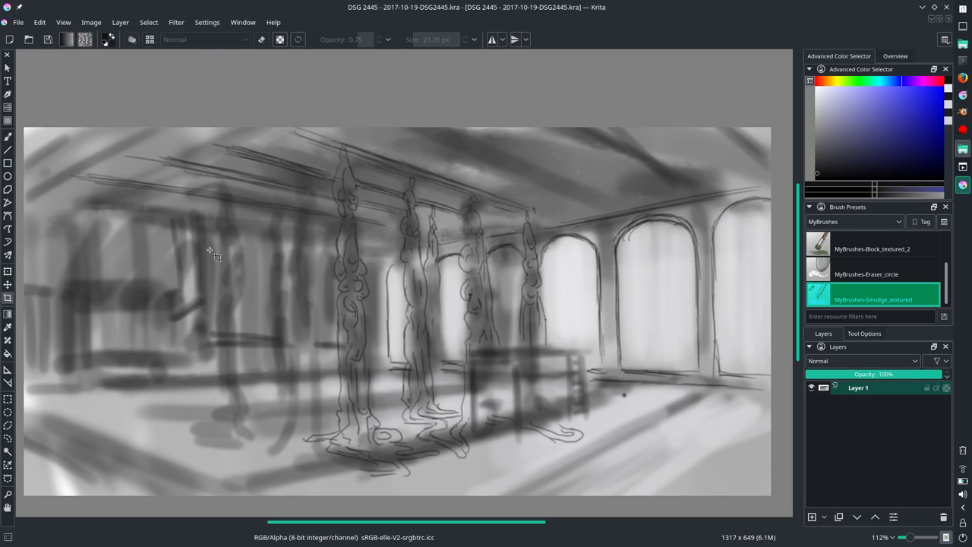
drag(122, 161, 721, 478)
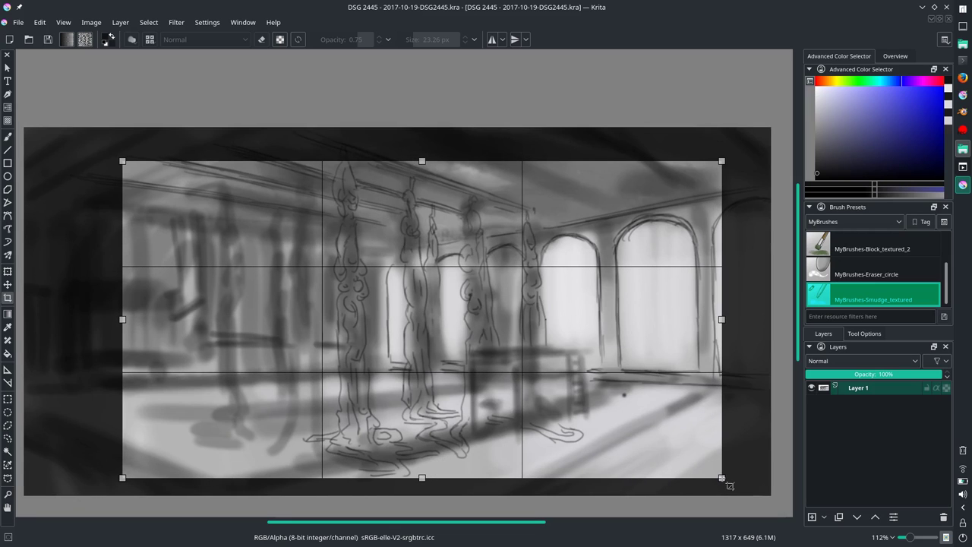
key(Return)
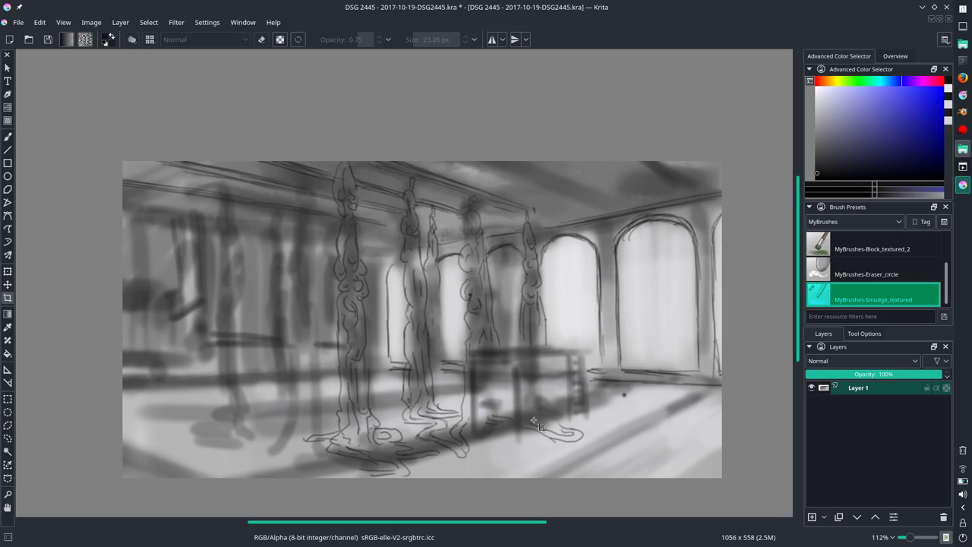
- With the Basic_tip brush, add a stroke near the cart and a short horizontal floor stroke
key(b)
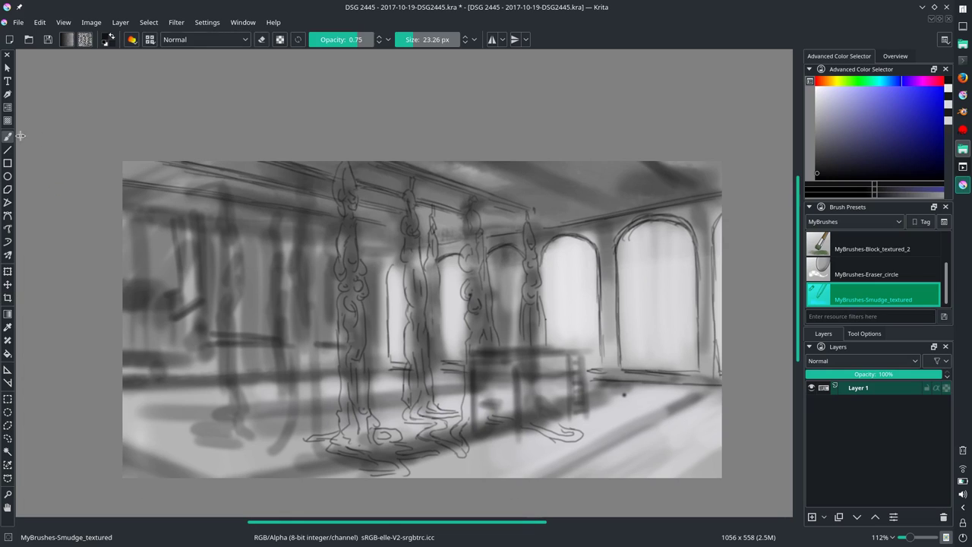
scroll(873, 266, up, 1)
click(898, 252)
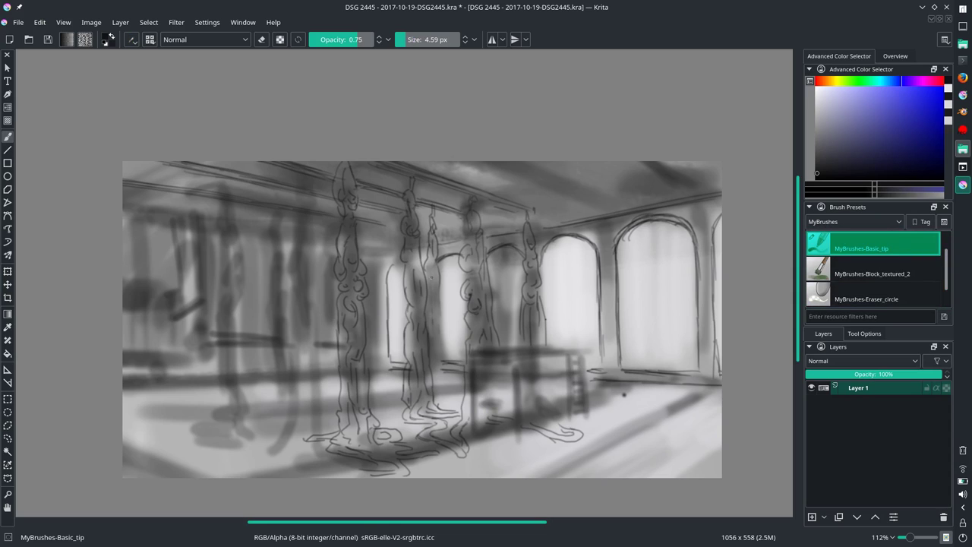
mouse_move(442, 322)
mouse_down()
mouse_move(461, 390)
mouse_move(463, 382)
mouse_up()
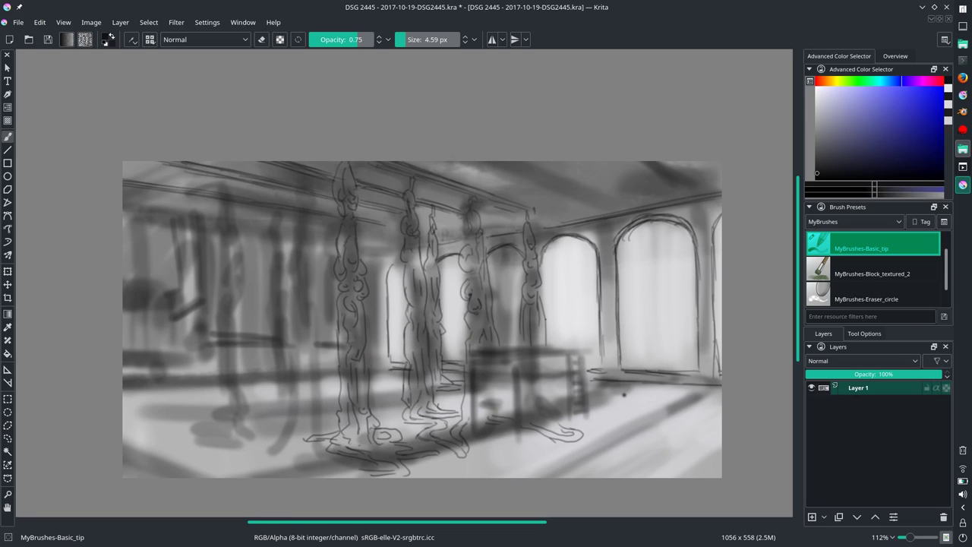
drag(375, 351, 396, 356)
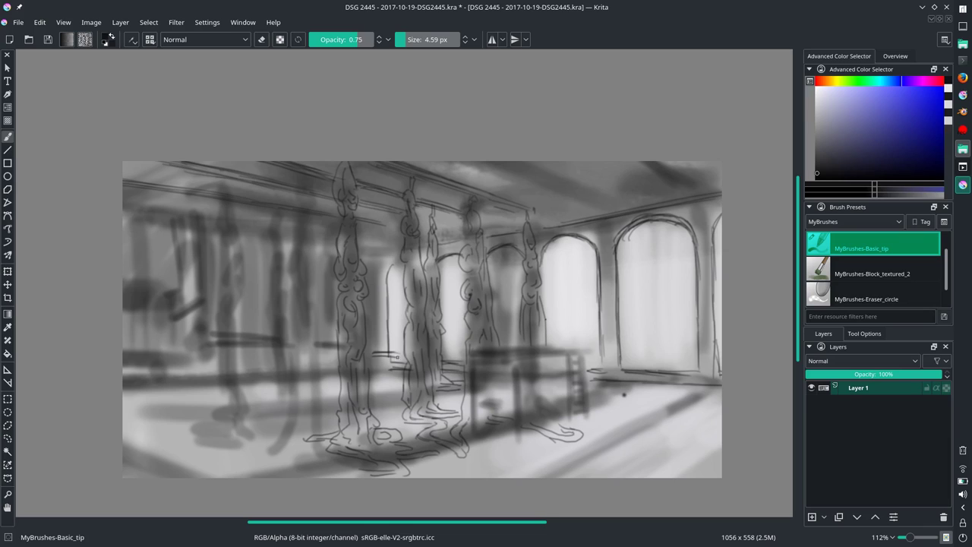
- Smudge the floor strokes, add a thin floor line, and block in a soft smudged column on the left
scroll(873, 292, down, 1)
click(873, 298)
drag(373, 351, 401, 353)
key(slash)
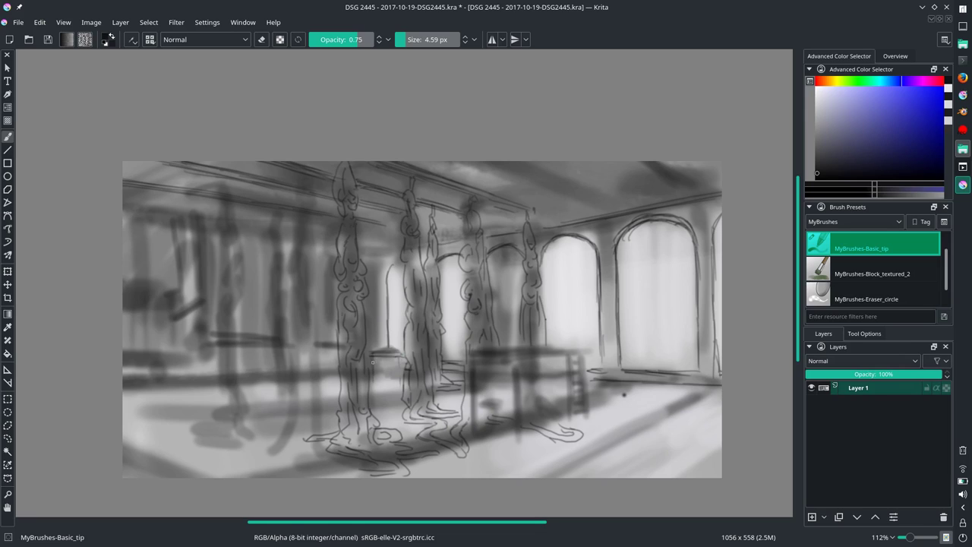
drag(373, 363, 400, 385)
drag(261, 162, 256, 389)
key(slash)
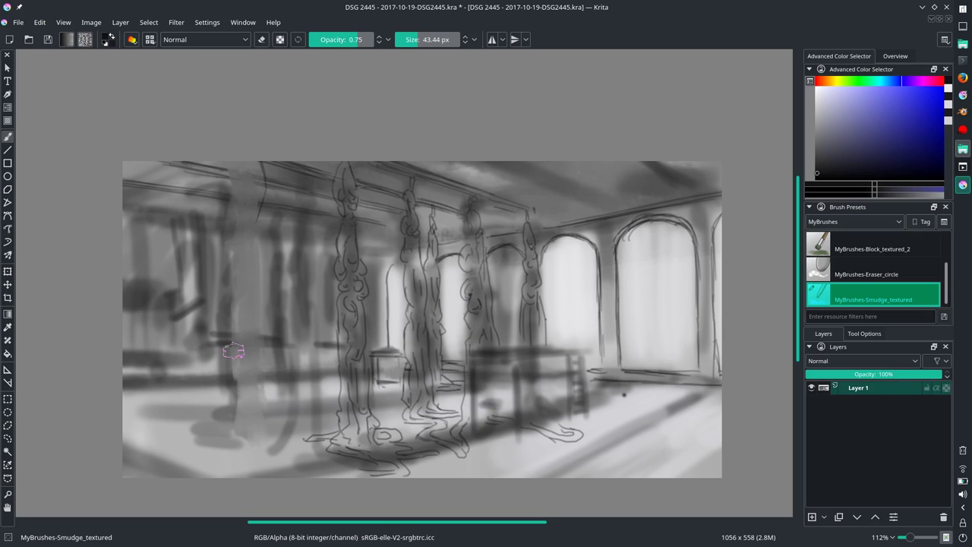
key(comma)
- With the fine sketching brush, outline the left column with ornament curls and long vertical lines
key(comma)
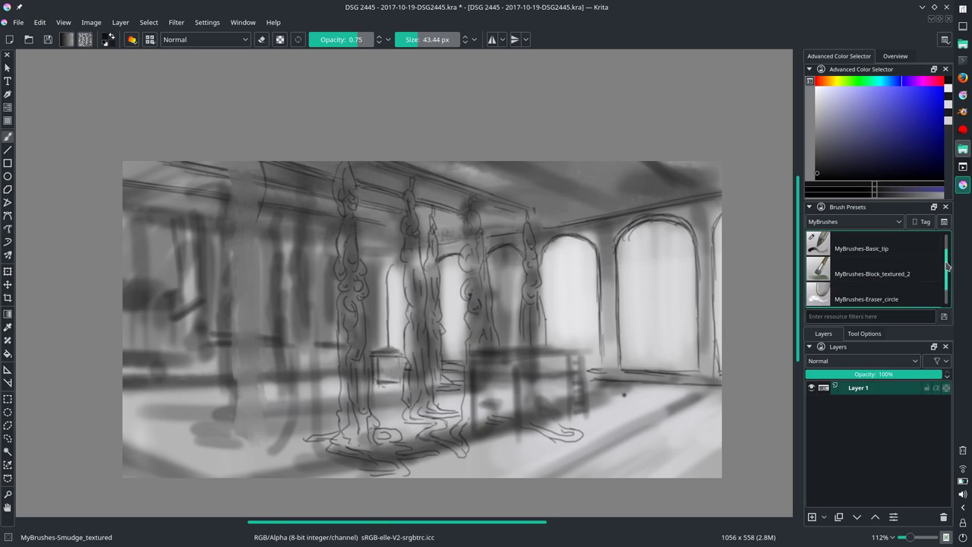
key(comma)
drag(222, 163, 229, 233)
drag(231, 183, 242, 244)
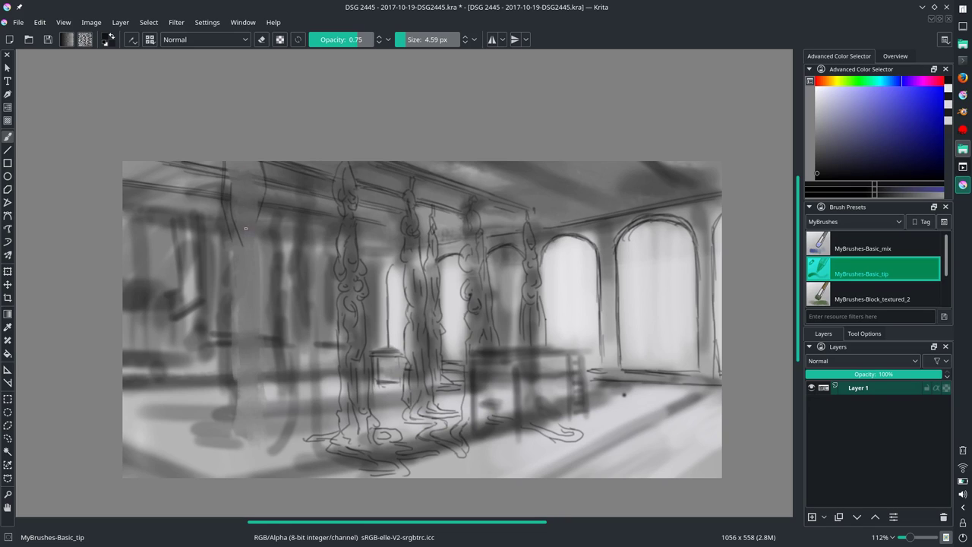
drag(242, 207, 257, 202)
mouse_move(240, 170)
mouse_down()
mouse_move(259, 188)
mouse_move(235, 198)
mouse_move(244, 206)
mouse_up()
mouse_move(253, 214)
mouse_down()
mouse_move(263, 244)
mouse_move(242, 318)
mouse_move(244, 356)
mouse_up()
mouse_move(254, 257)
mouse_down()
mouse_move(241, 275)
mouse_move(258, 279)
mouse_move(247, 293)
mouse_up()
drag(260, 245, 271, 366)
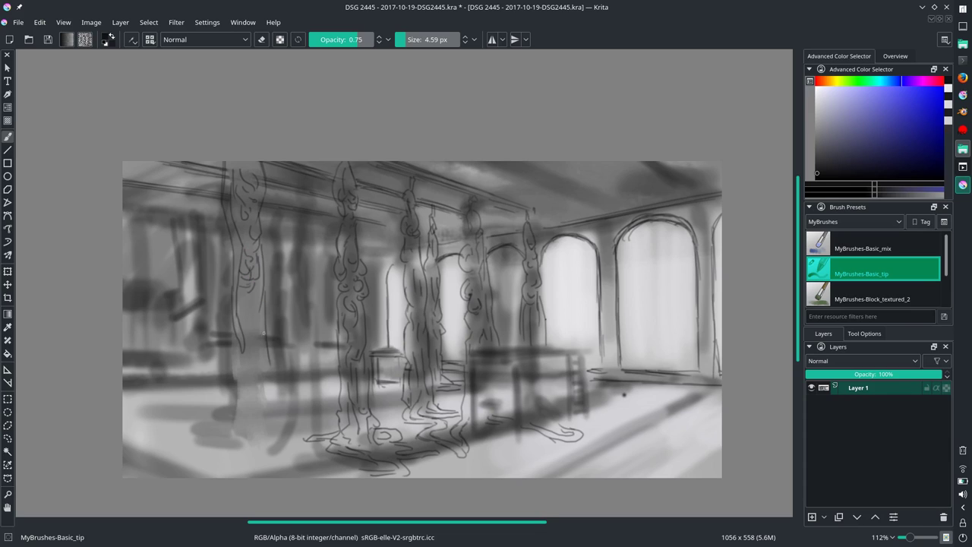
drag(258, 312, 261, 334)
- Extend the left column downward and sketch spreading roots at its base
drag(260, 331, 283, 389)
drag(257, 288, 235, 393)
drag(239, 365, 247, 389)
mouse_move(259, 339)
mouse_down()
mouse_move(264, 397)
mouse_move(253, 391)
mouse_up()
mouse_move(243, 386)
mouse_down()
mouse_move(239, 429)
mouse_move(256, 430)
mouse_move(185, 449)
mouse_move(202, 461)
mouse_up()
mouse_move(234, 443)
mouse_down()
mouse_move(211, 456)
mouse_move(252, 469)
mouse_up()
mouse_move(199, 462)
mouse_down()
mouse_move(253, 475)
mouse_move(267, 396)
mouse_move(275, 453)
mouse_move(203, 467)
mouse_move(220, 469)
mouse_up()
mouse_move(193, 465)
mouse_down()
mouse_move(187, 474)
mouse_move(140, 459)
mouse_move(210, 437)
mouse_up()
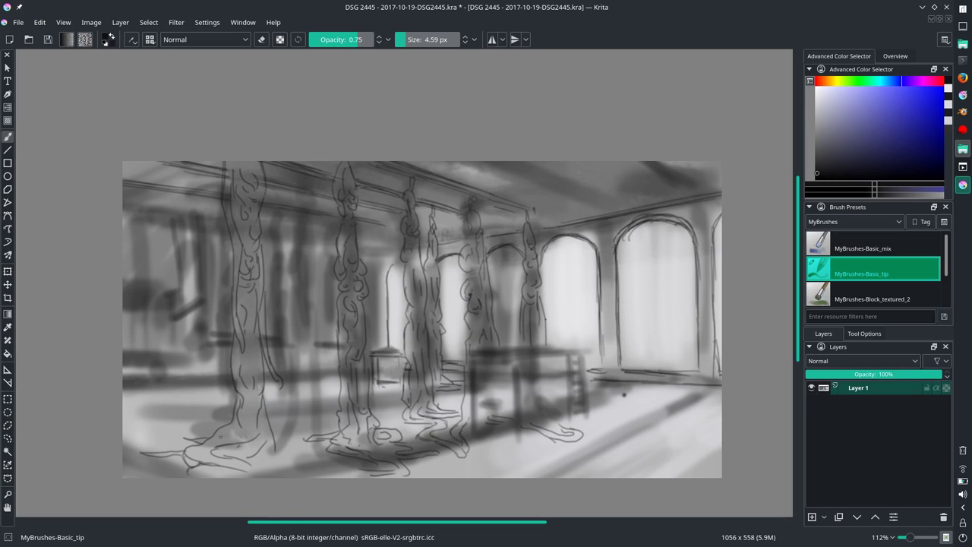
mouse_move(272, 439)
mouse_down()
mouse_move(295, 425)
mouse_move(301, 442)
mouse_move(275, 458)
mouse_move(322, 461)
mouse_move(327, 470)
mouse_move(311, 476)
mouse_up()
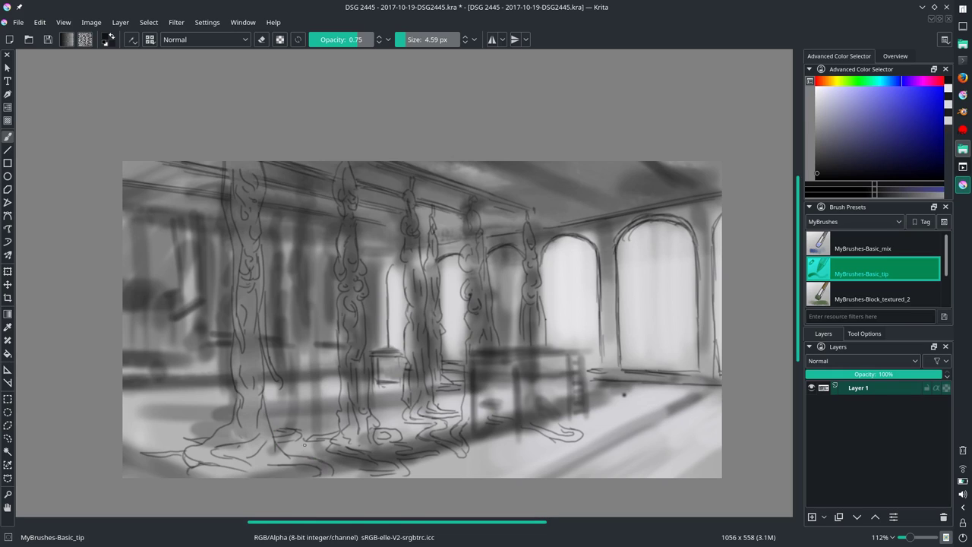
- Outline the right edge of the second column with a line running down it
drag(365, 185, 371, 329)
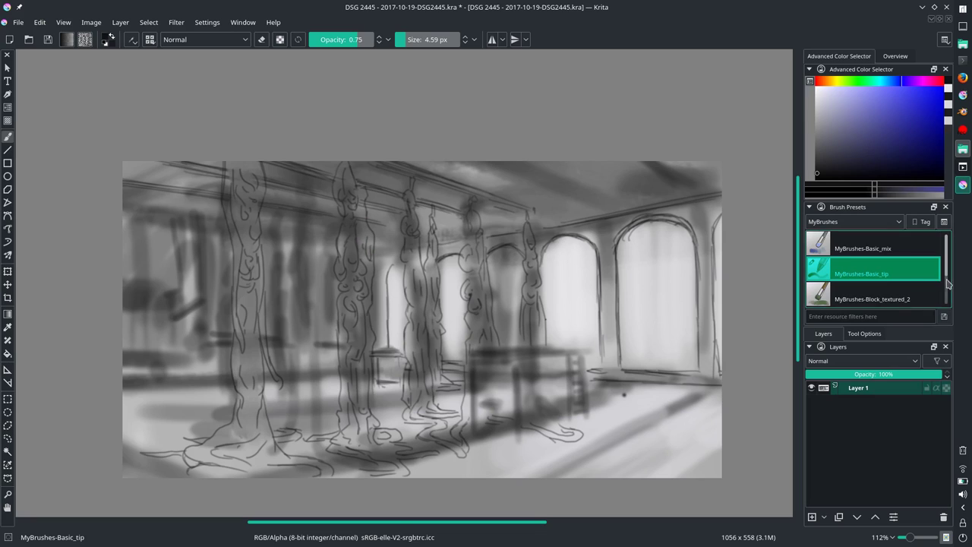
key(slash)
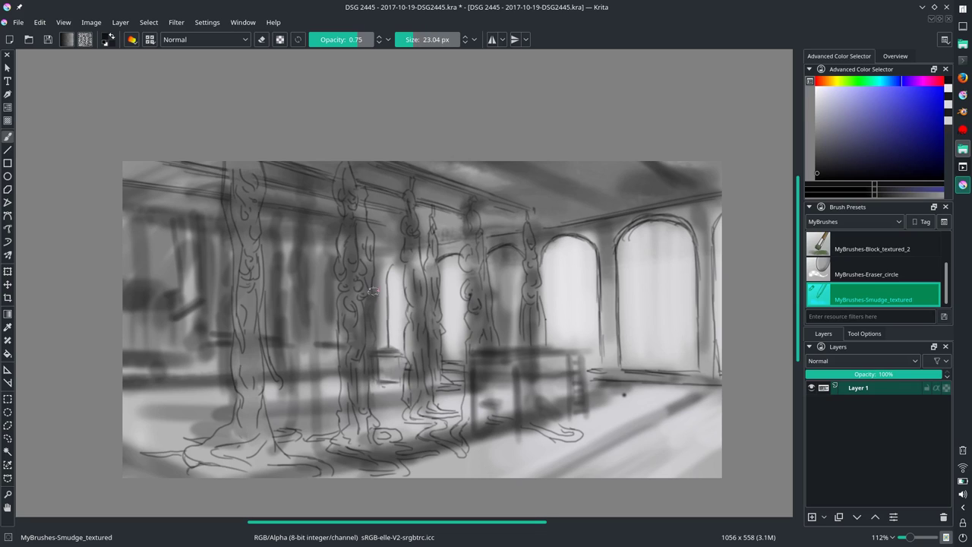
key(slash)
mouse_move(375, 259)
mouse_down()
mouse_move(380, 389)
mouse_move(398, 406)
mouse_up()
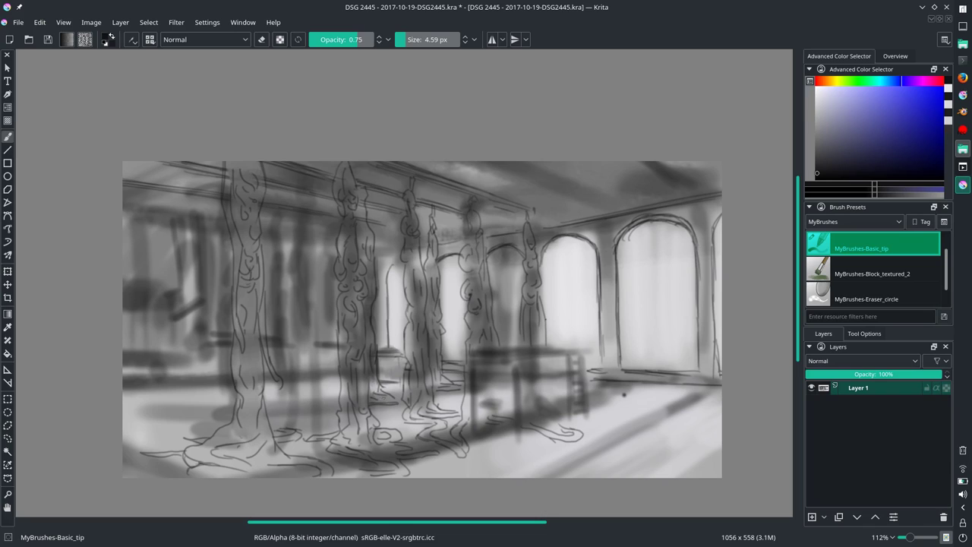
key(slash)
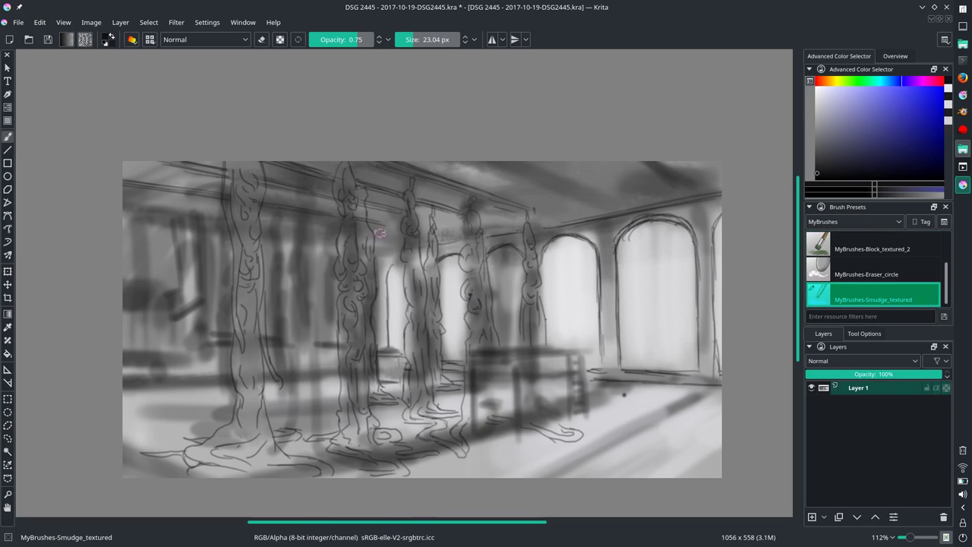
key(slash)
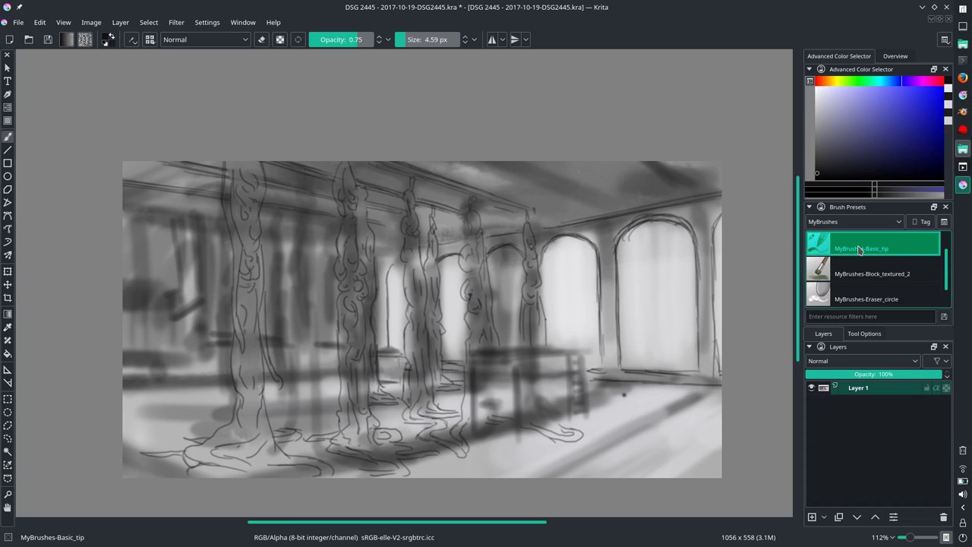
- Trace the column's wavy outline down to its base with short finishing strokes
mouse_move(304, 184)
mouse_down()
mouse_move(307, 289)
mouse_move(318, 293)
mouse_move(295, 311)
mouse_move(298, 353)
mouse_up()
drag(302, 306, 304, 396)
mouse_move(297, 354)
mouse_down()
mouse_move(281, 411)
mouse_move(333, 410)
mouse_up()
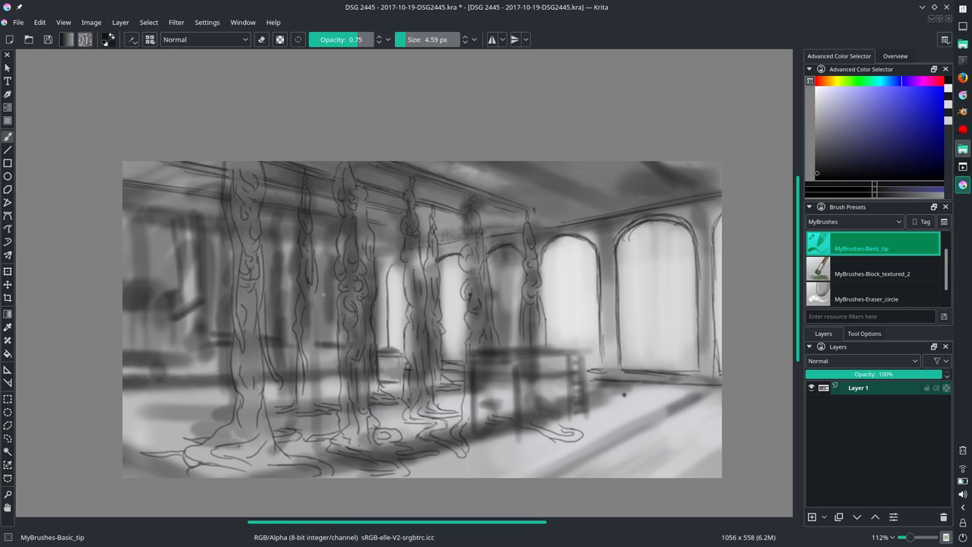
drag(319, 293, 315, 351)
drag(316, 368, 324, 404)
drag(297, 411, 311, 407)
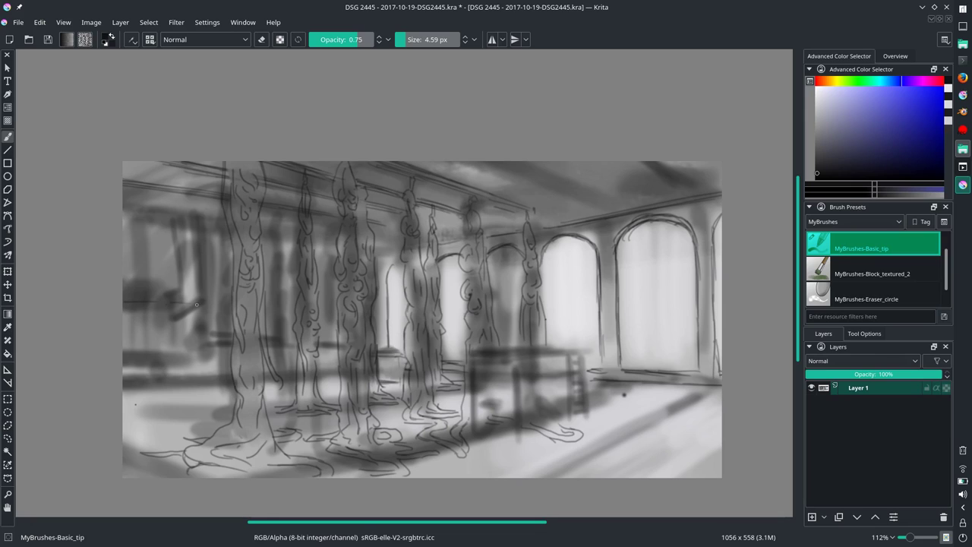
- Sketch a railing at the lower left with a horizontal rail and a row of vertical posts
drag(171, 322, 211, 304)
drag(127, 347, 184, 334)
drag(122, 357, 211, 355)
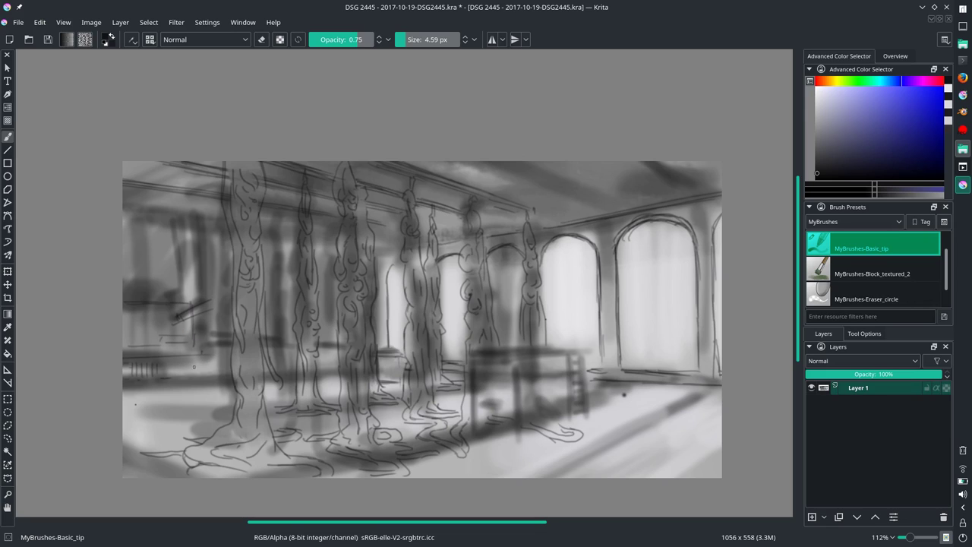
drag(176, 360, 176, 377)
drag(182, 363, 182, 380)
drag(186, 363, 196, 375)
drag(202, 361, 202, 374)
- Rotate the canvas and ink dark vertical lines along a column's edges
mouse_move(553, 299)
mouse_down()
mouse_move(380, 99)
mouse_move(384, 134)
mouse_up()
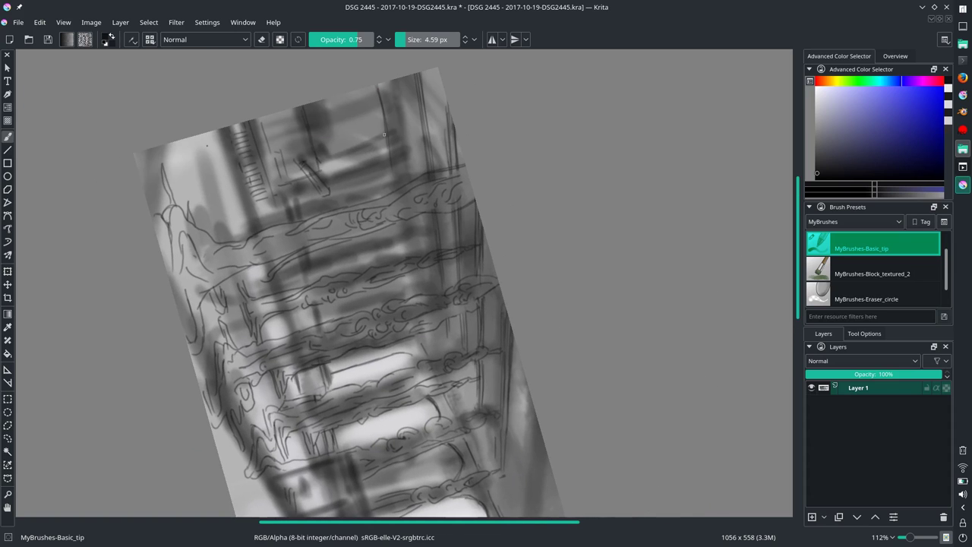
drag(379, 87, 397, 179)
mouse_move(402, 252)
mouse_down()
mouse_move(402, 221)
mouse_move(414, 295)
mouse_up()
mouse_move(408, 366)
mouse_down()
mouse_move(514, 198)
mouse_move(444, 240)
mouse_up()
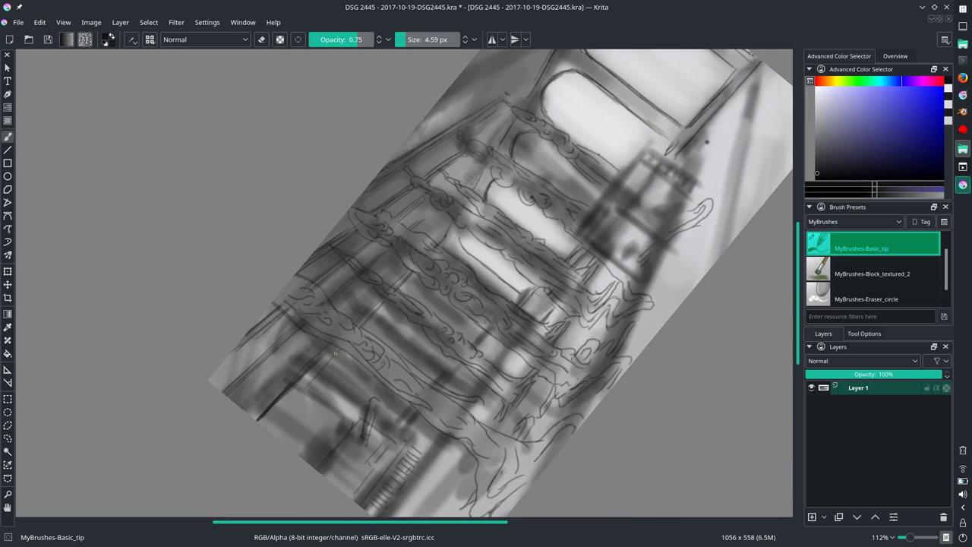
- Smear a patch near the lower left with Smudge_textured, then return to Basic_tip with the view upright
key(slash)
drag(315, 356, 262, 414)
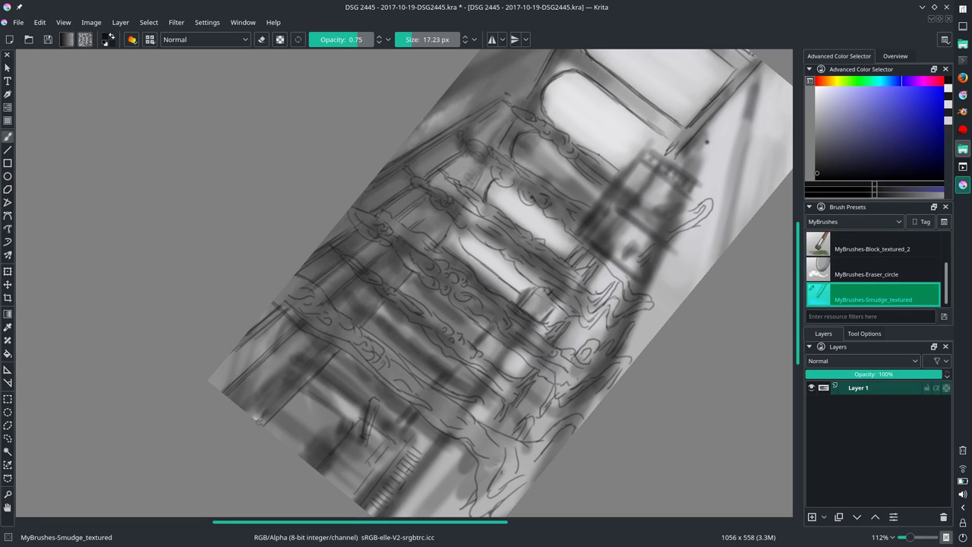
key(slash)
key(5)
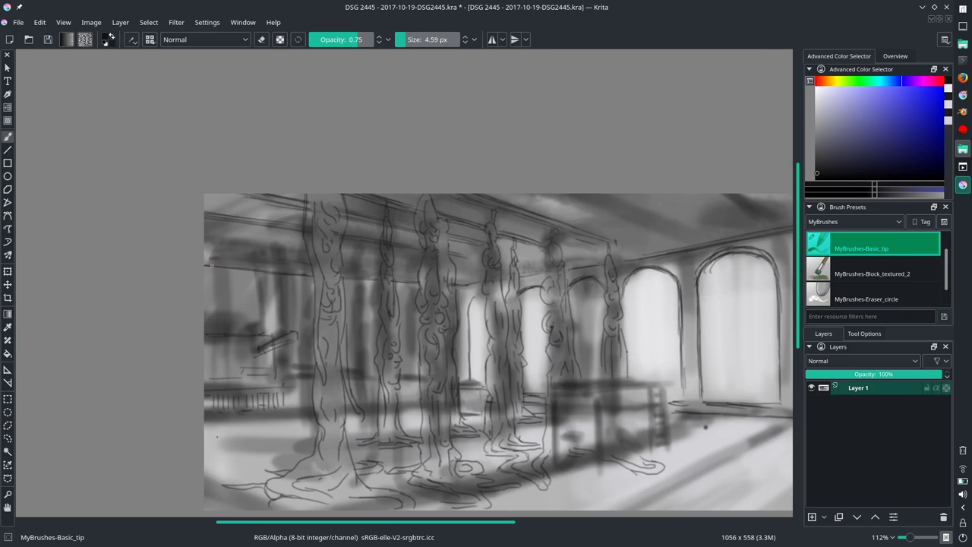
- Darken the horizontal beam line and strengthen the wall-top line
mouse_move(211, 265)
mouse_down()
mouse_move(311, 271)
mouse_move(283, 270)
mouse_up()
drag(201, 277, 387, 286)
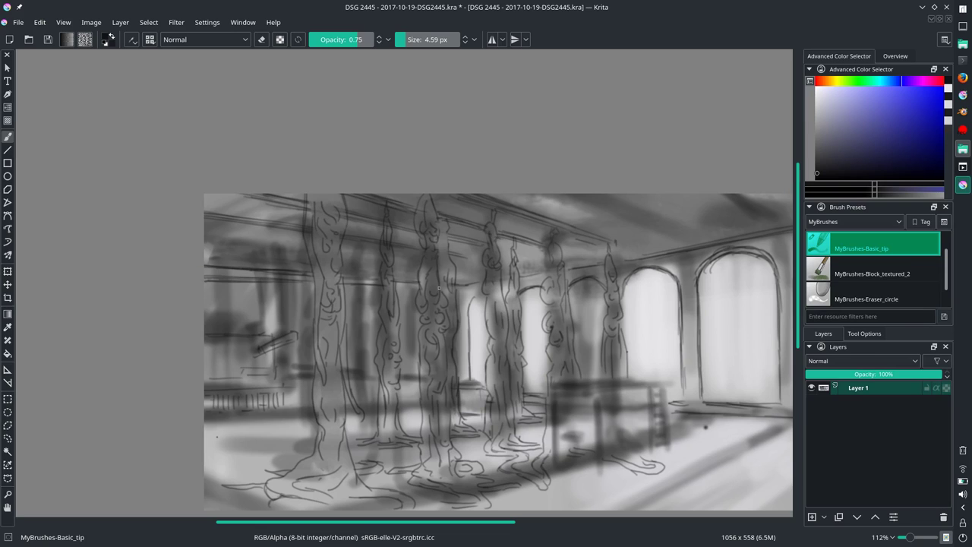
key(slash)
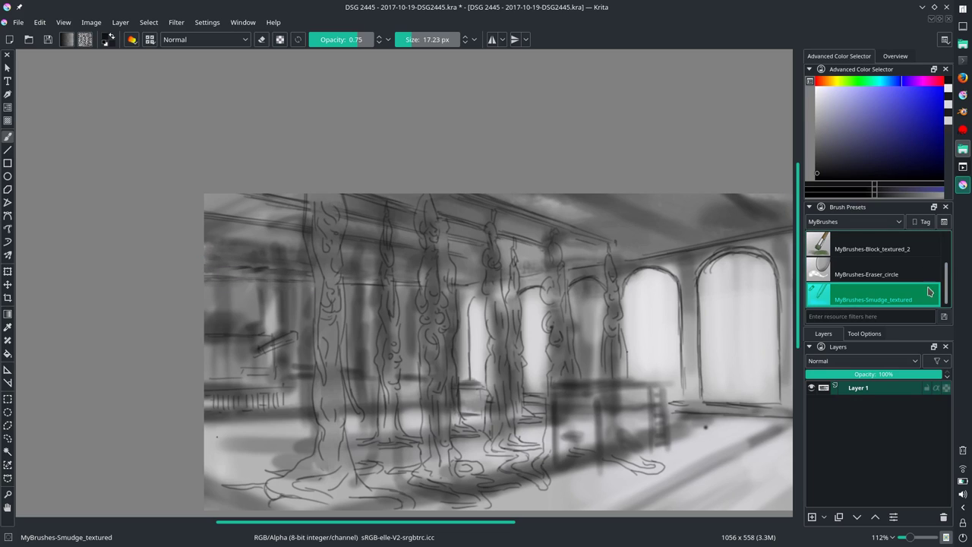
key(slash)
drag(218, 277, 417, 288)
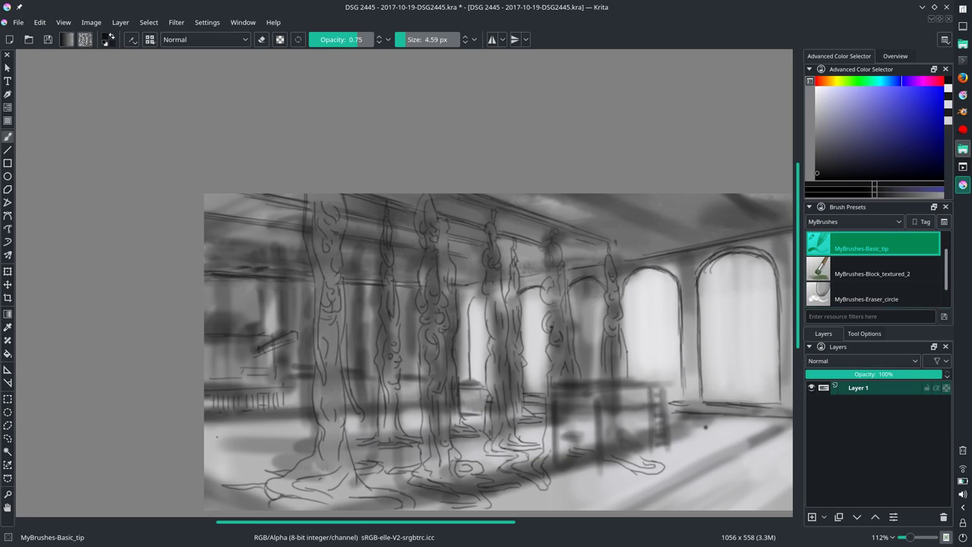
scroll(450, 283, up, 2)
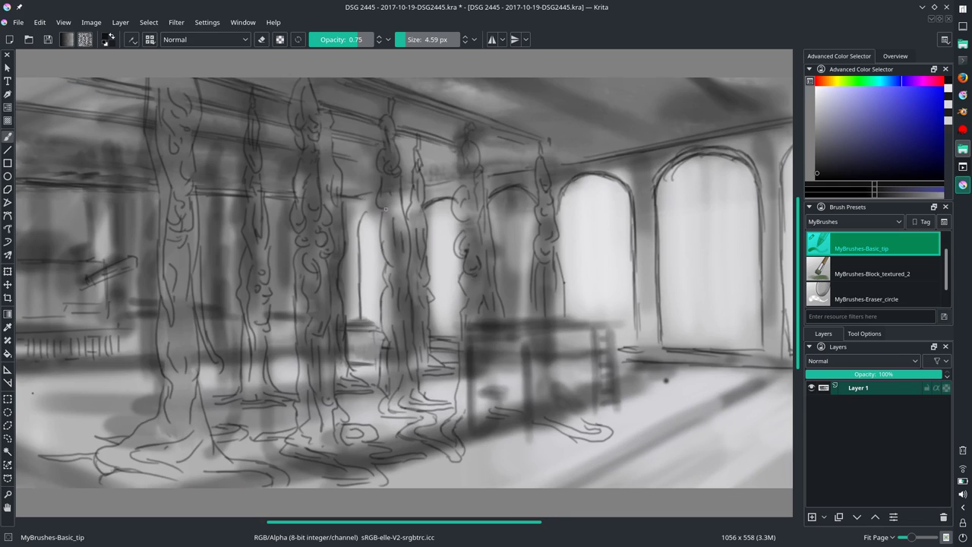
drag(347, 200, 534, 171)
drag(466, 172, 468, 190)
- Add vertical strokes on the left wall, a small standing figure, and the cart's top edge
mouse_move(114, 298)
mouse_down()
mouse_move(229, 318)
mouse_move(240, 344)
mouse_move(238, 311)
mouse_move(296, 344)
mouse_up()
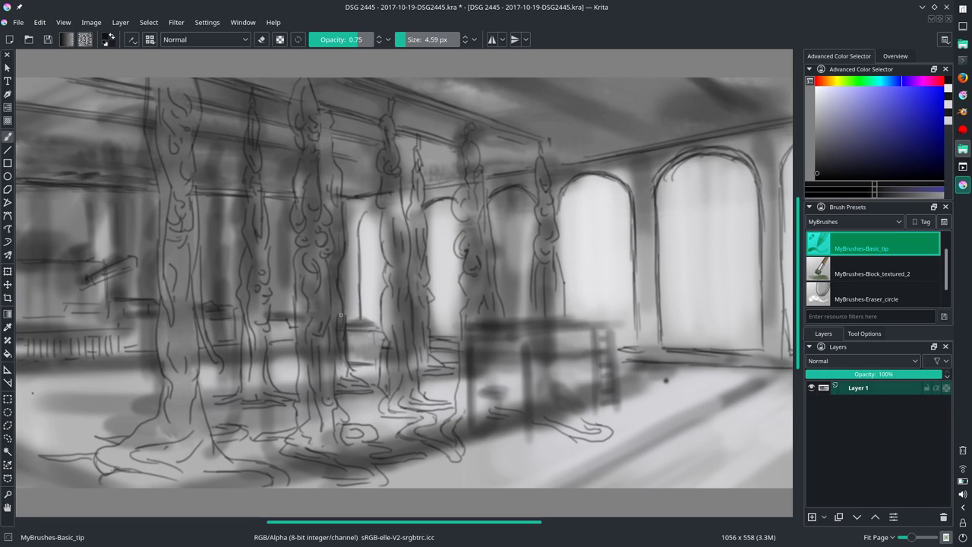
drag(48, 199, 41, 239)
mouse_move(53, 183)
mouse_down()
mouse_move(42, 245)
mouse_move(65, 249)
mouse_move(56, 188)
mouse_up()
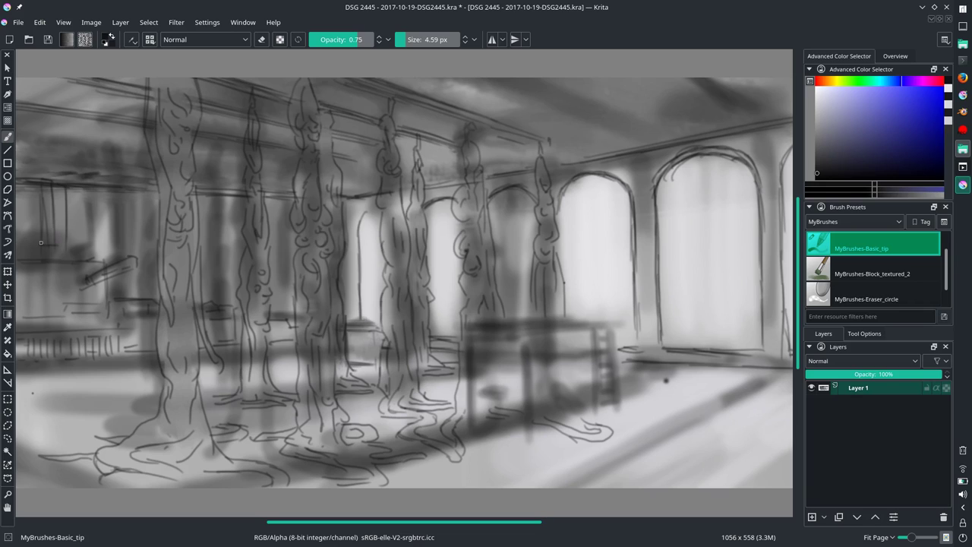
drag(66, 242, 39, 245)
mouse_move(512, 281)
mouse_down()
mouse_move(520, 308)
mouse_move(509, 315)
mouse_move(525, 322)
mouse_up()
drag(465, 319, 542, 316)
drag(356, 327, 391, 319)
- Draw the cart's dark top edge and its left and right legs
key(slash)
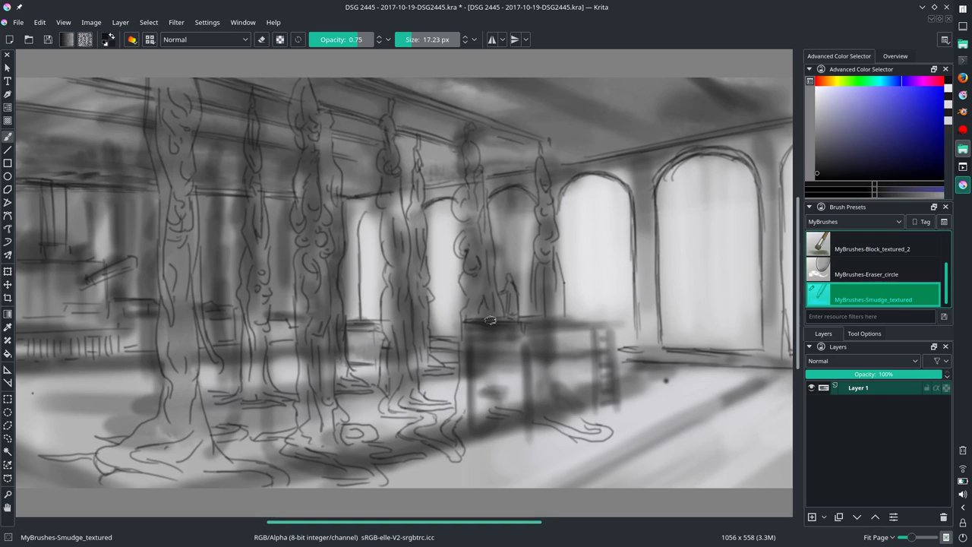
key(slash)
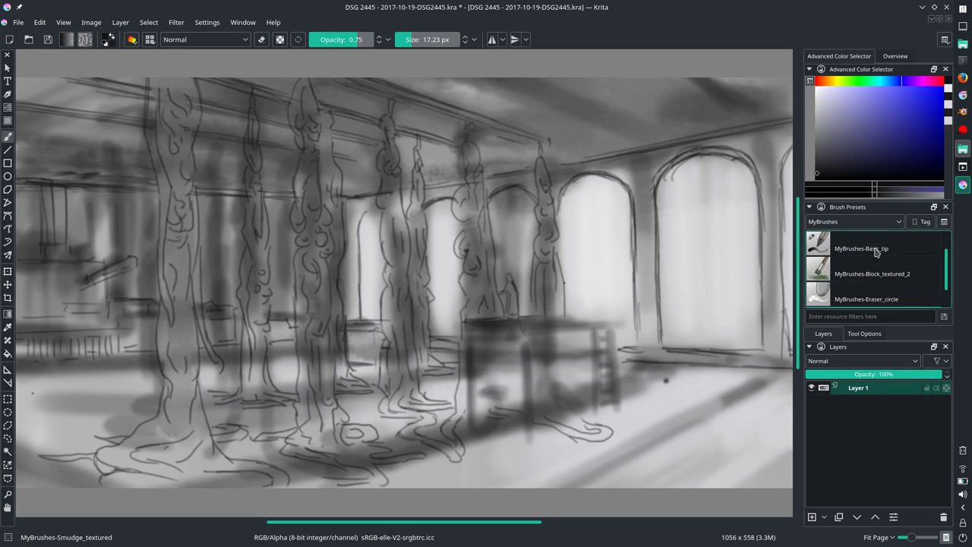
drag(470, 330, 607, 323)
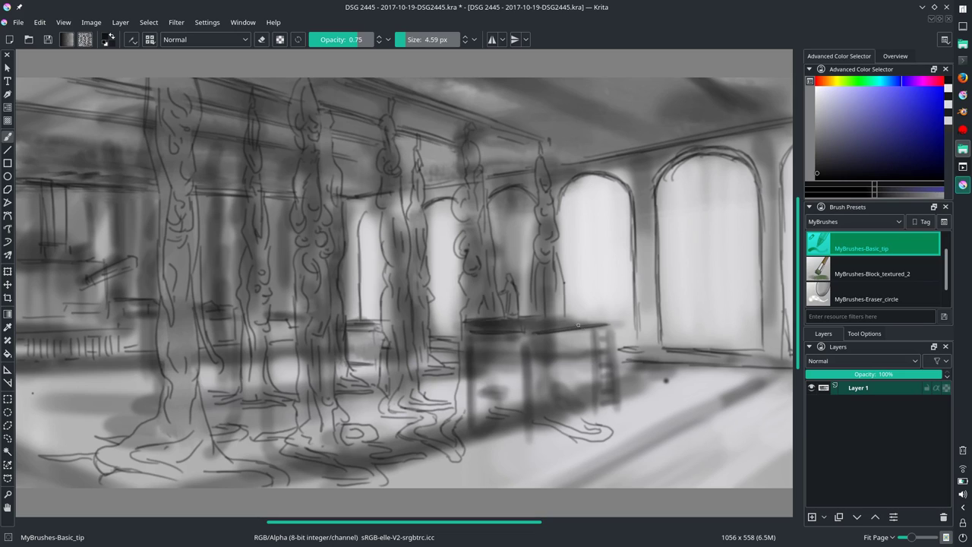
mouse_move(531, 324)
mouse_down()
mouse_move(609, 314)
mouse_move(614, 324)
mouse_up()
drag(523, 339, 528, 409)
drag(528, 365, 528, 400)
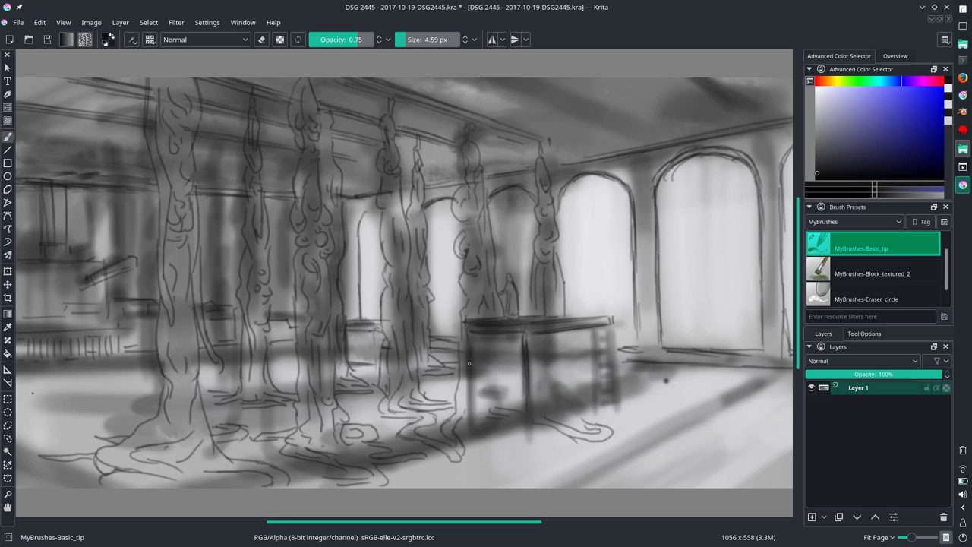
mouse_move(465, 329)
mouse_down()
mouse_move(472, 410)
mouse_move(465, 406)
mouse_move(487, 414)
mouse_move(517, 383)
mouse_move(488, 381)
mouse_move(533, 380)
mouse_move(482, 415)
mouse_up()
- Sketch the cart's front panel, smudge the box, and add lines below it
mouse_move(461, 415)
mouse_down()
mouse_move(458, 435)
mouse_move(485, 432)
mouse_up()
mouse_move(505, 393)
mouse_down()
mouse_move(473, 401)
mouse_move(501, 422)
mouse_move(510, 389)
mouse_up()
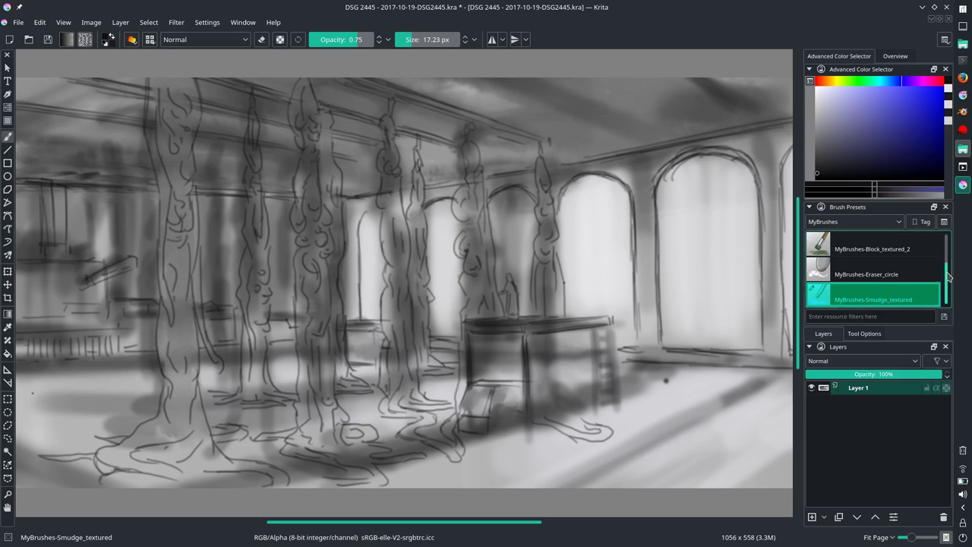
key(slash)
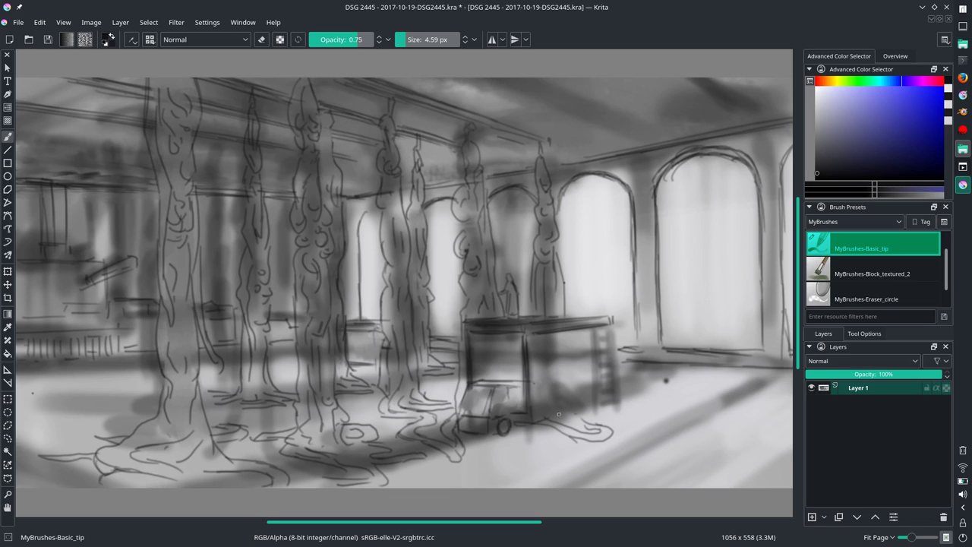
drag(532, 423, 583, 411)
mouse_move(536, 383)
mouse_down()
mouse_move(536, 410)
mouse_move(587, 430)
mouse_up()
key(slash)
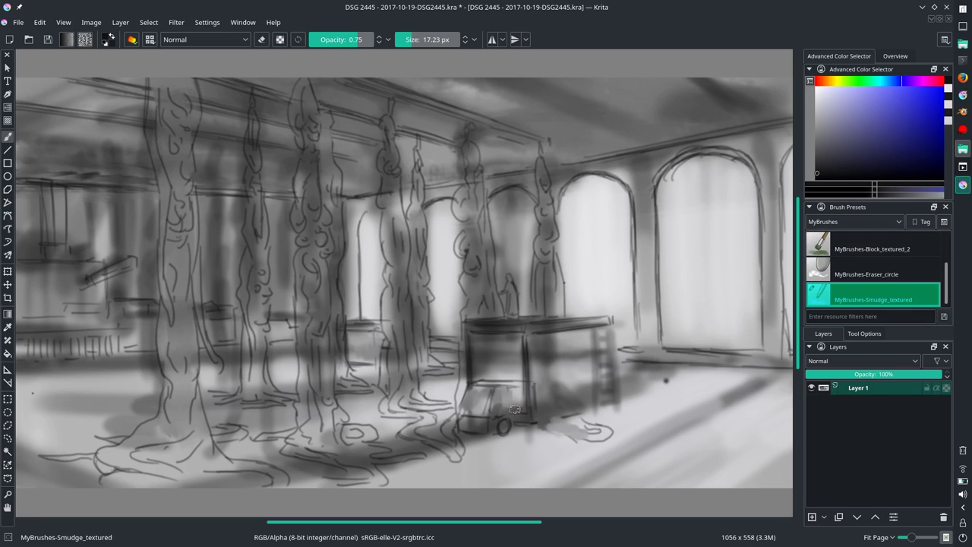
key(slash)
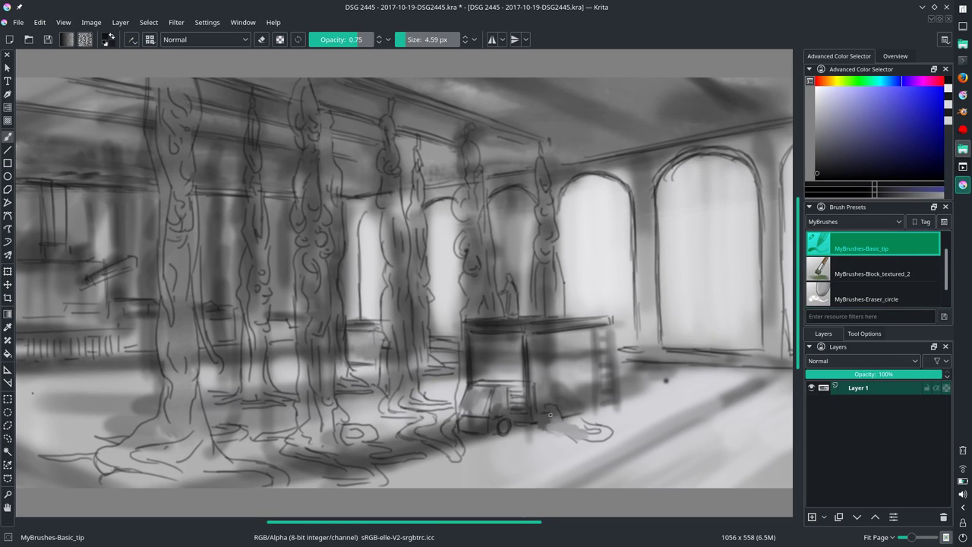
drag(550, 415, 596, 431)
- Outline the front box's top edge, vertical sides and front lines with Basic_tip
key(slash)
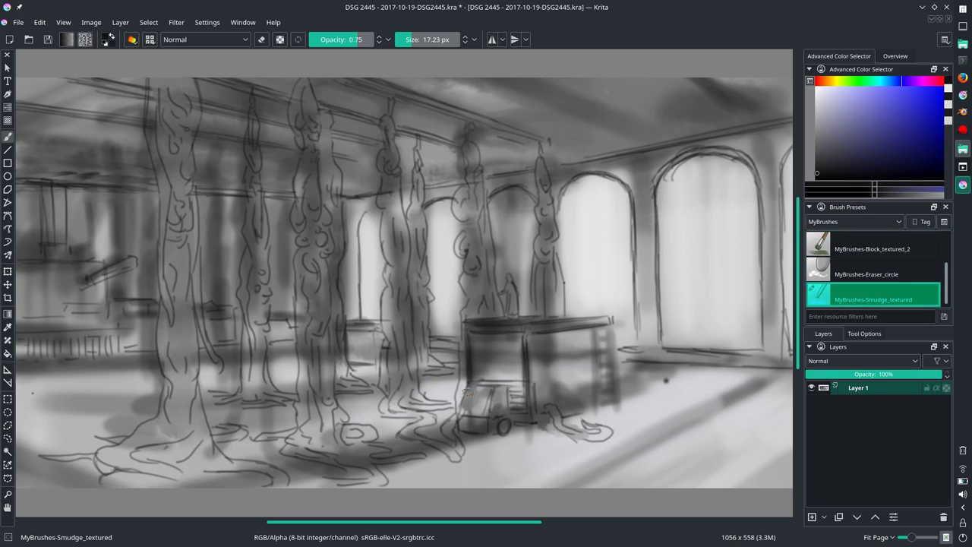
drag(492, 395, 493, 403)
scroll(873, 266, up, 1)
click(873, 243)
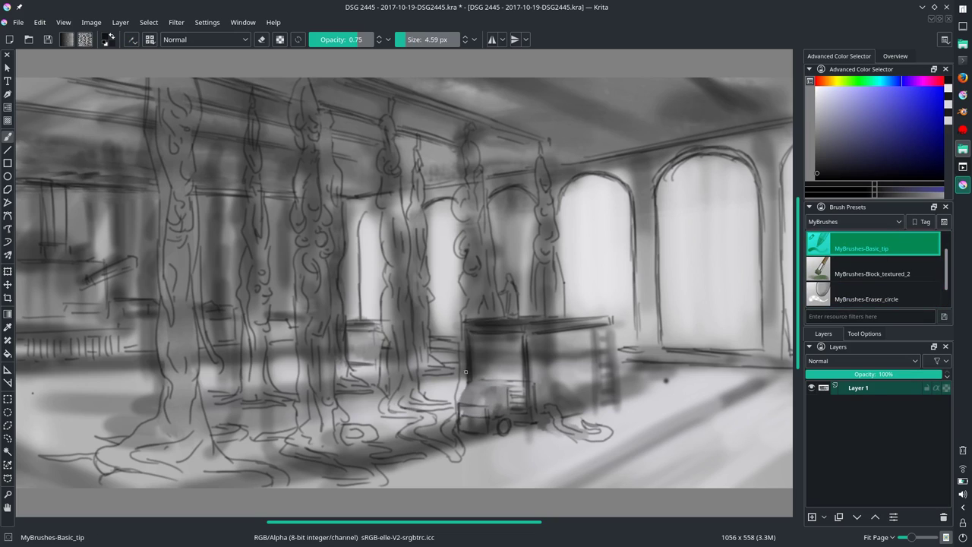
drag(469, 370, 504, 369)
mouse_move(462, 372)
mouse_down()
mouse_move(461, 399)
mouse_move(490, 375)
mouse_move(508, 415)
mouse_up()
drag(504, 377, 494, 397)
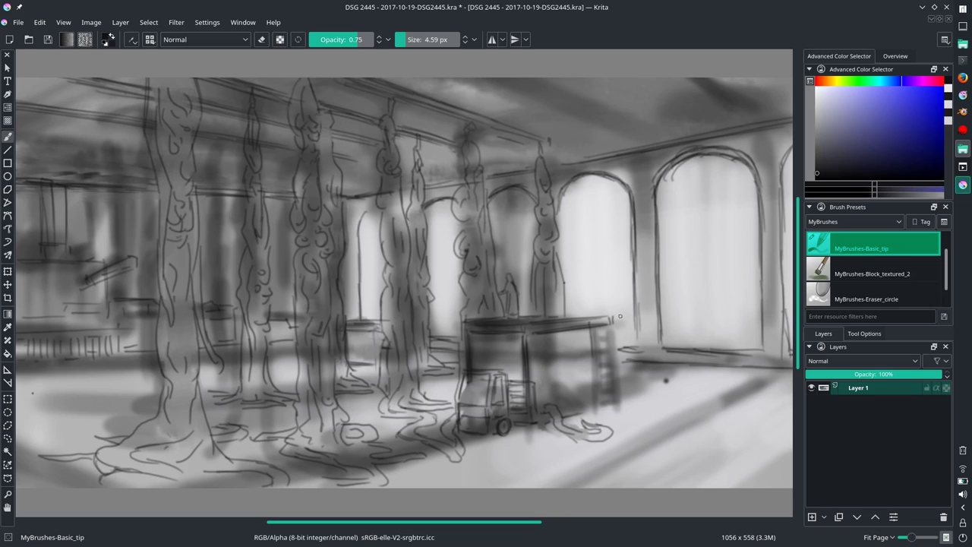
- Add the side ladder, a floor stroke, side hatching and a darker cart top
mouse_move(593, 322)
mouse_down()
mouse_move(592, 385)
mouse_move(610, 364)
mouse_move(615, 331)
mouse_up()
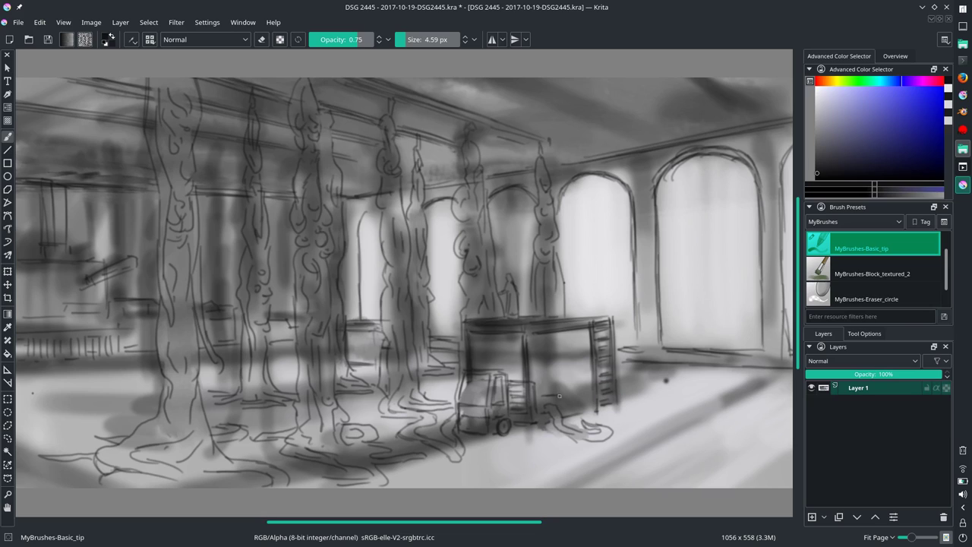
mouse_move(563, 405)
mouse_down()
mouse_move(588, 406)
mouse_move(576, 397)
mouse_up()
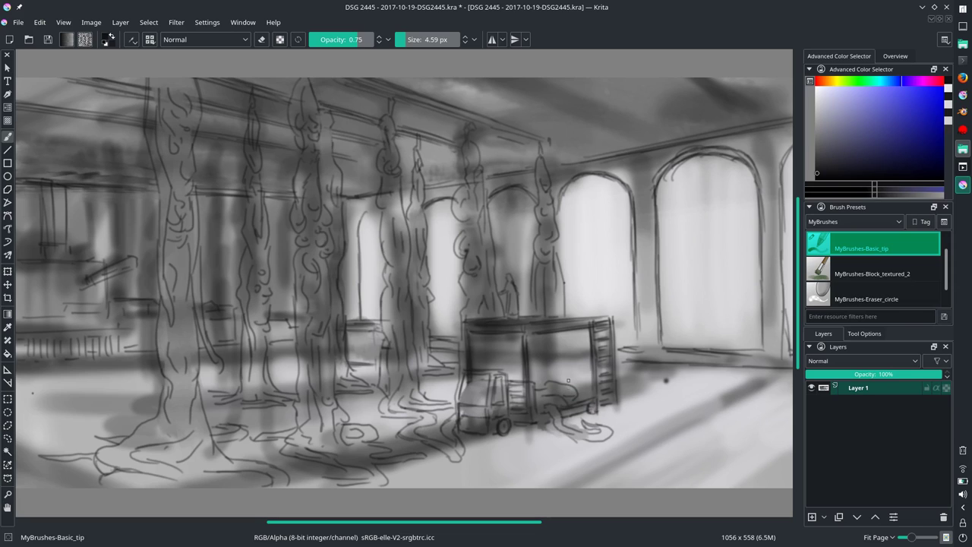
drag(535, 338, 541, 388)
drag(548, 314, 614, 313)
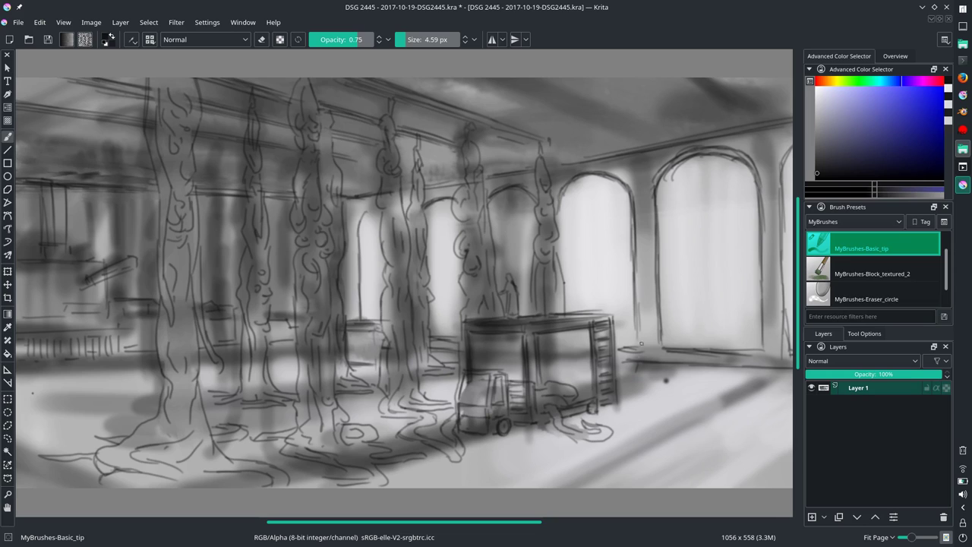
drag(640, 367, 639, 407)
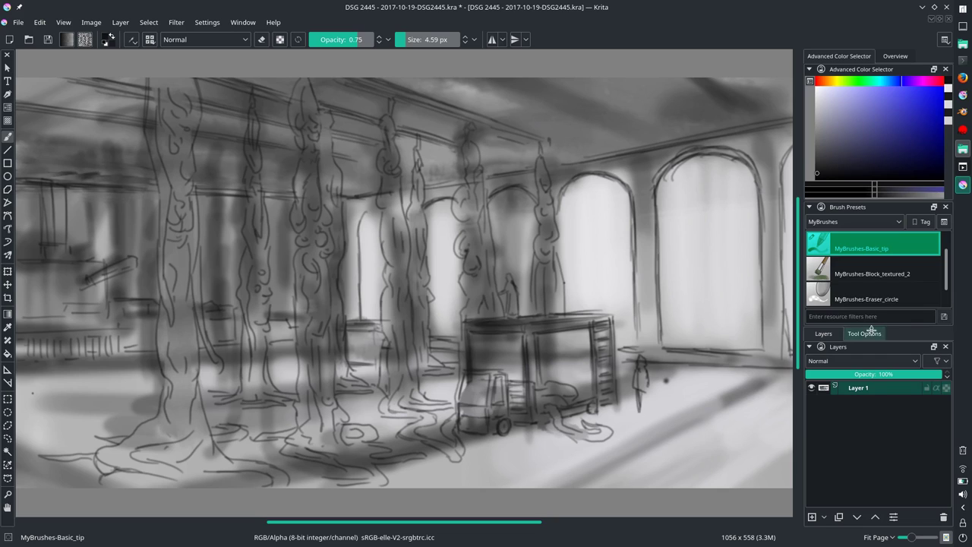
- Smudge the vehicle's front with Smudge_textured and sketch a second standing figure
scroll(874, 273, down, 1)
click(874, 296)
drag(472, 371, 492, 398)
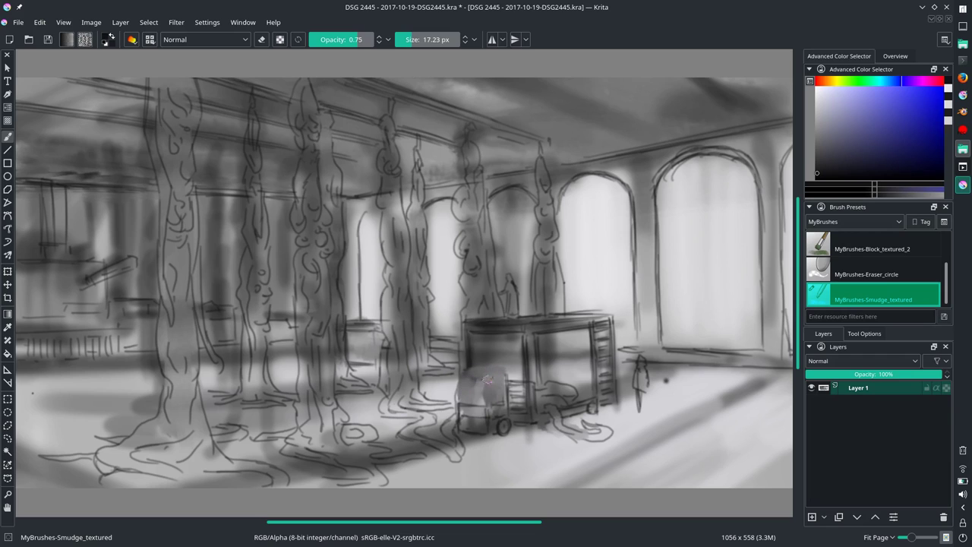
mouse_move(497, 360)
mouse_down()
mouse_move(480, 395)
mouse_move(471, 372)
mouse_up()
key(slash)
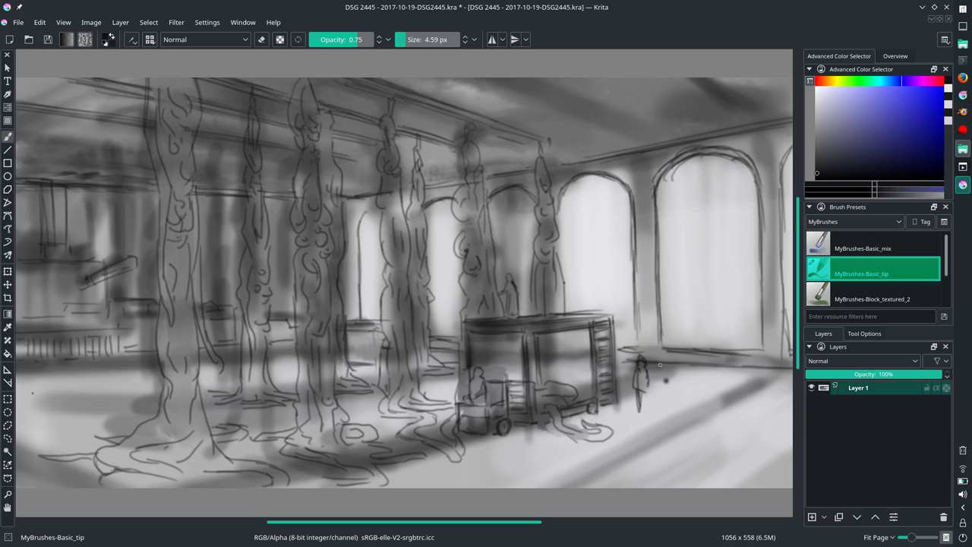
mouse_move(657, 378)
mouse_down()
mouse_move(664, 393)
mouse_move(647, 407)
mouse_up()
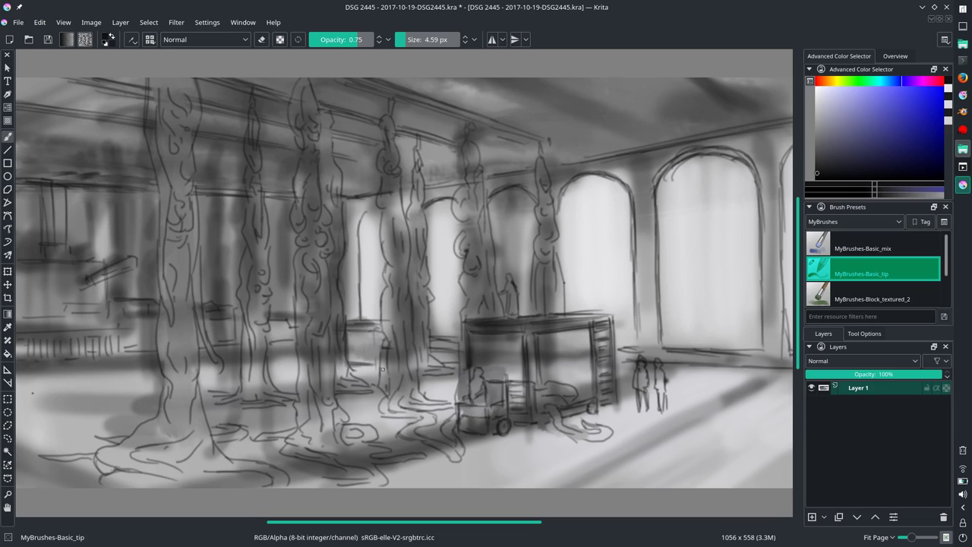
drag(370, 393, 374, 403)
- With MyBrushes-Basic_tip, mark near a column base and add dark vertical lines on the cart
key(slash)
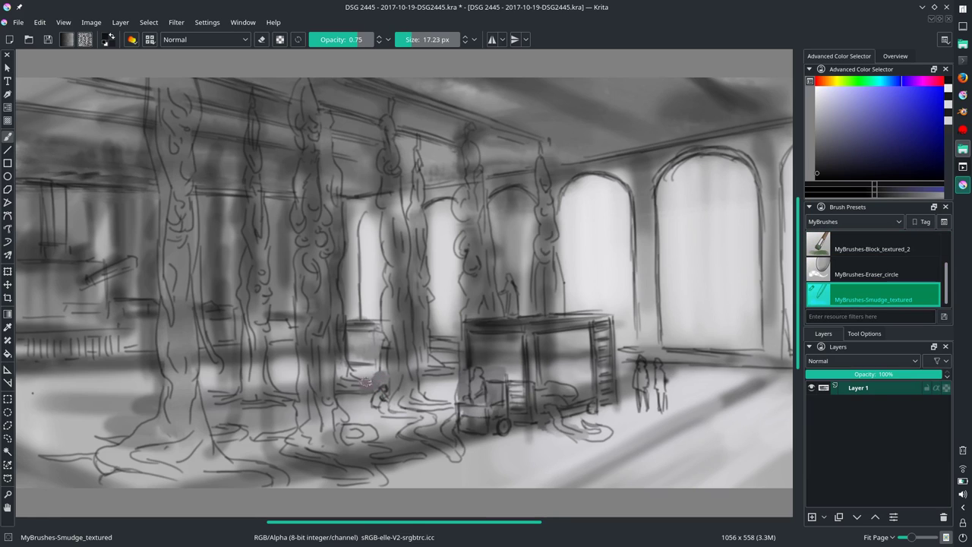
click(910, 253)
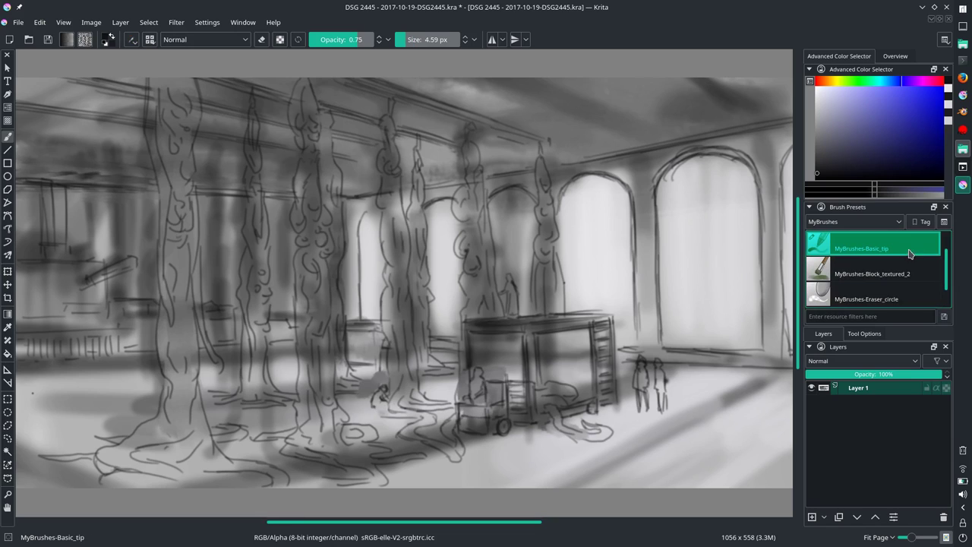
drag(377, 400, 383, 408)
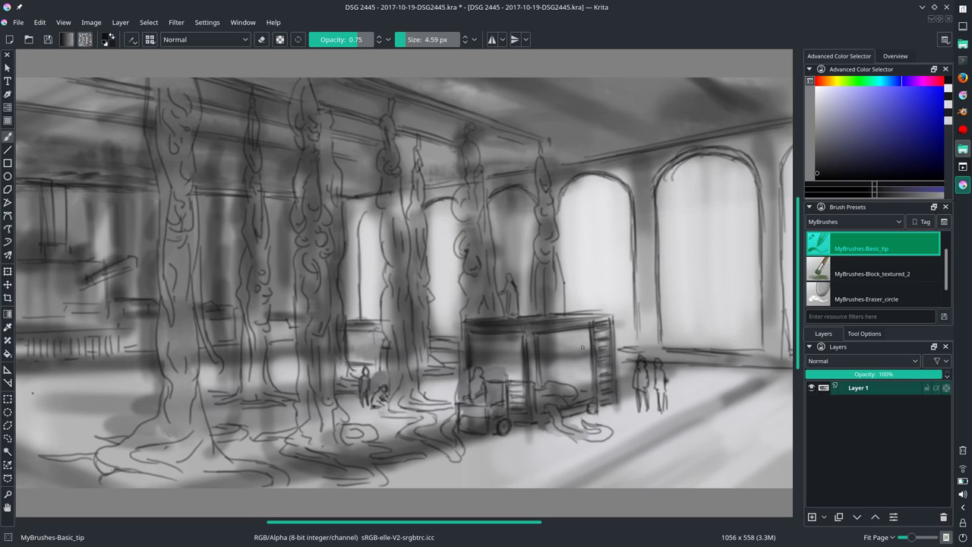
mouse_move(508, 335)
mouse_down()
mouse_move(500, 357)
mouse_move(509, 376)
mouse_up()
drag(493, 359, 493, 373)
drag(559, 340, 558, 370)
drag(567, 351, 566, 374)
mouse_move(547, 340)
mouse_down()
mouse_move(546, 373)
mouse_move(570, 363)
mouse_up()
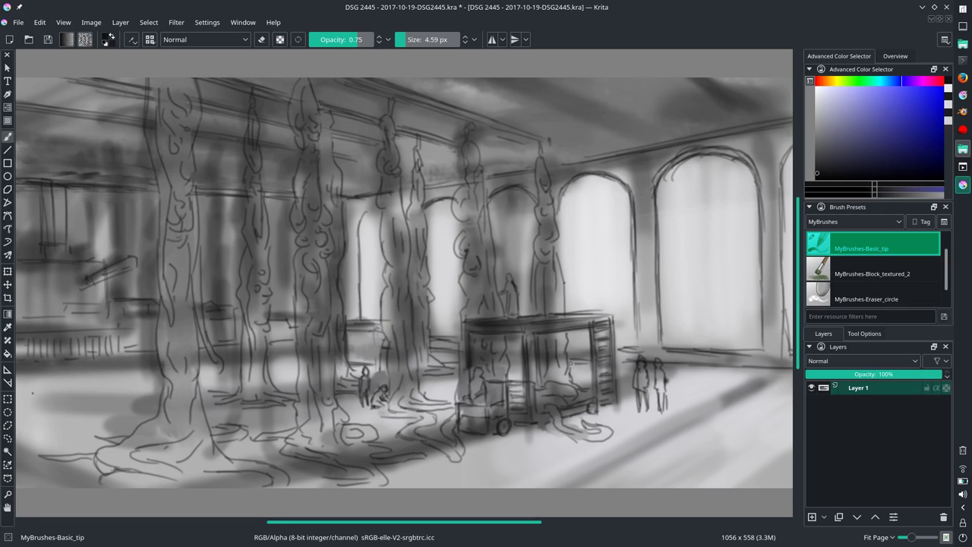
scroll(544, 253, down, 1)
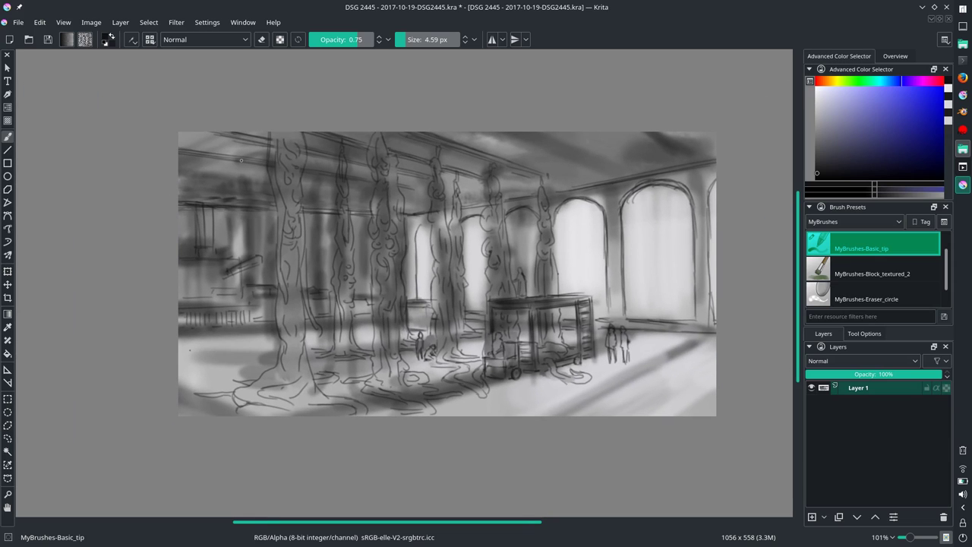
- Smudge the cart roof into a dark band, ink its edge, and darken the figure on top
scroll(581, 325, up, 2)
key(/)
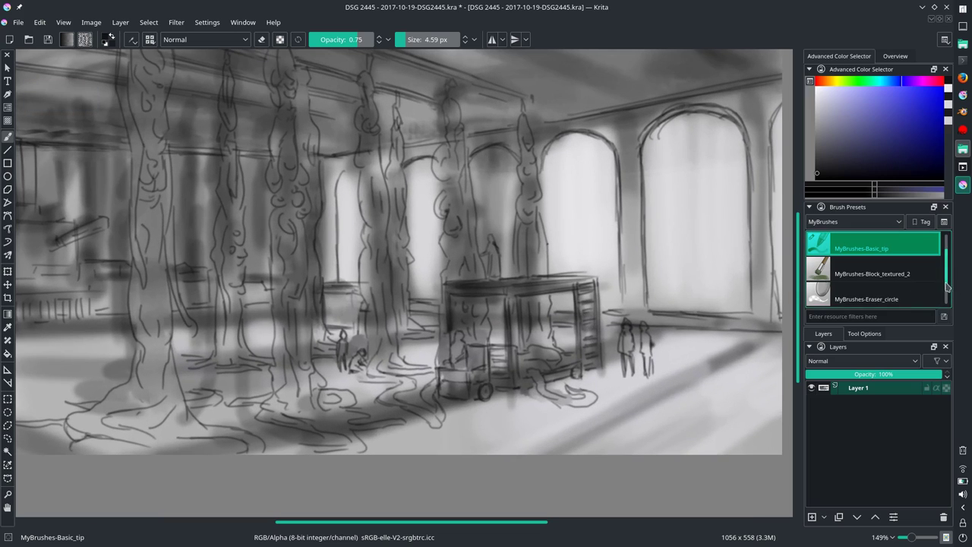
drag(566, 284, 594, 274)
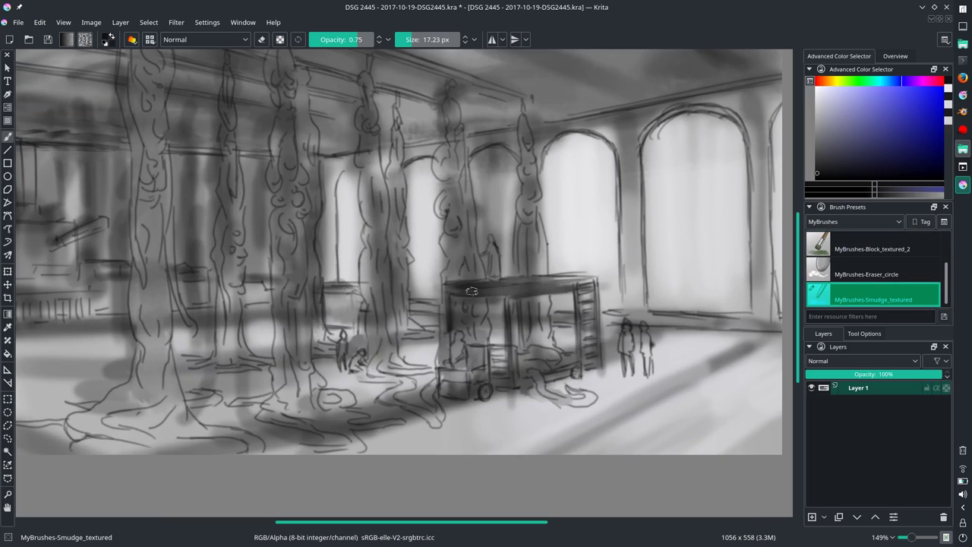
key(slash)
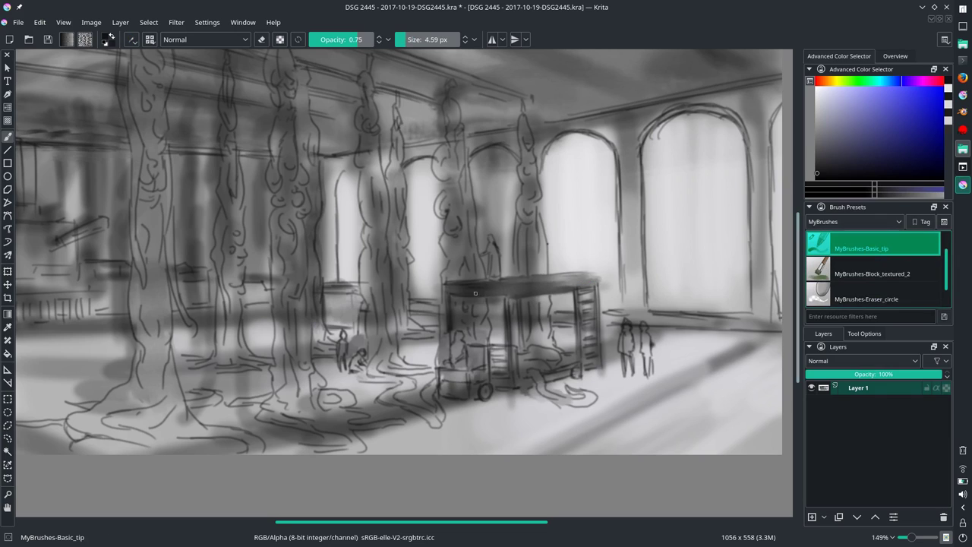
drag(509, 287, 597, 279)
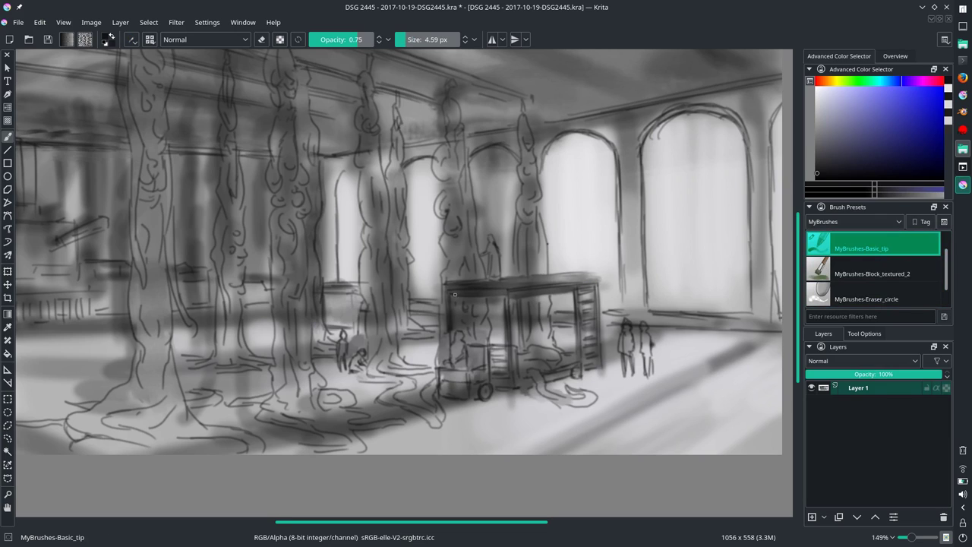
key(slash)
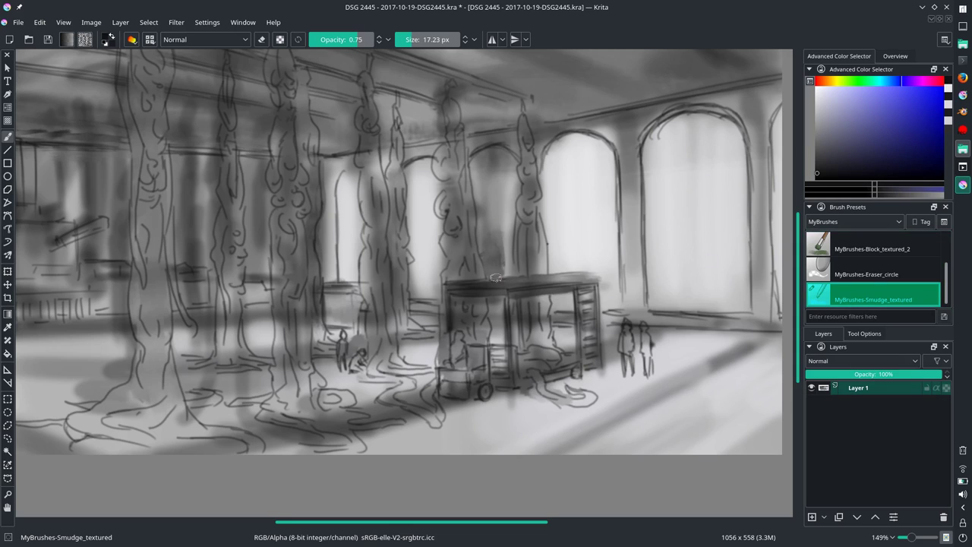
key(slash)
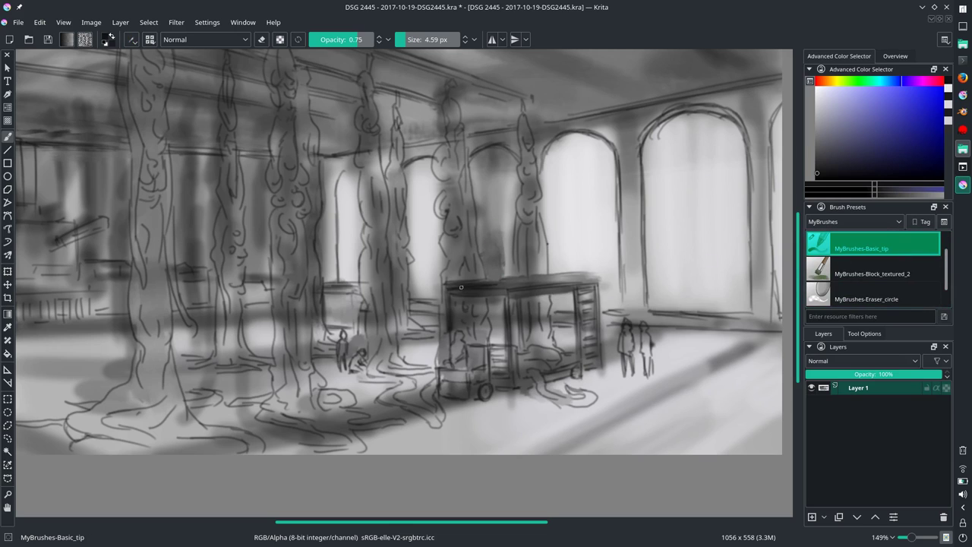
key(slash)
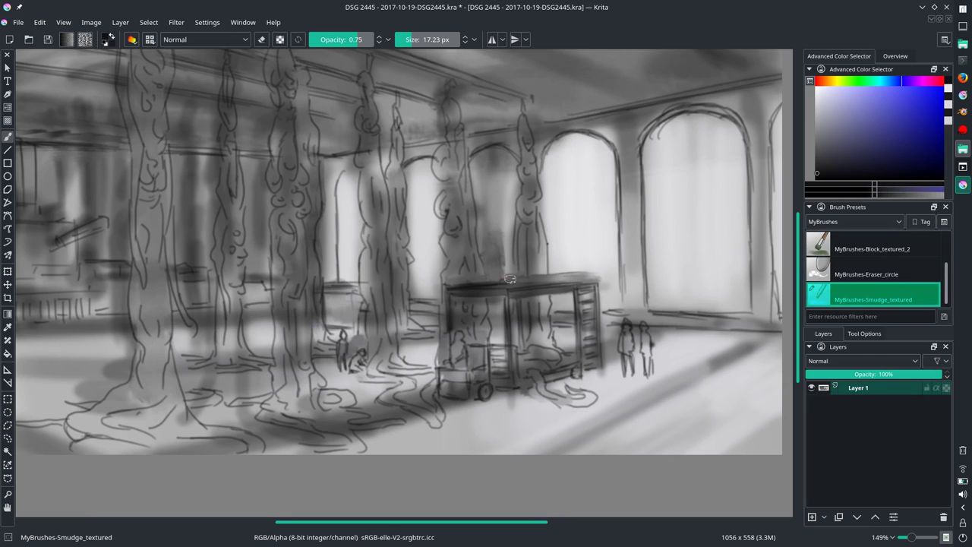
key(slash)
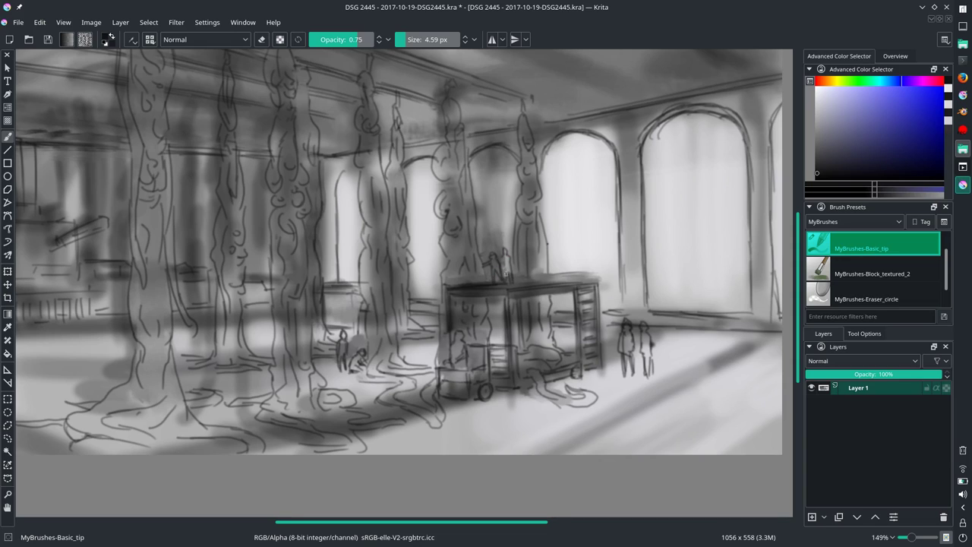
drag(518, 283, 533, 282)
drag(492, 279, 508, 237)
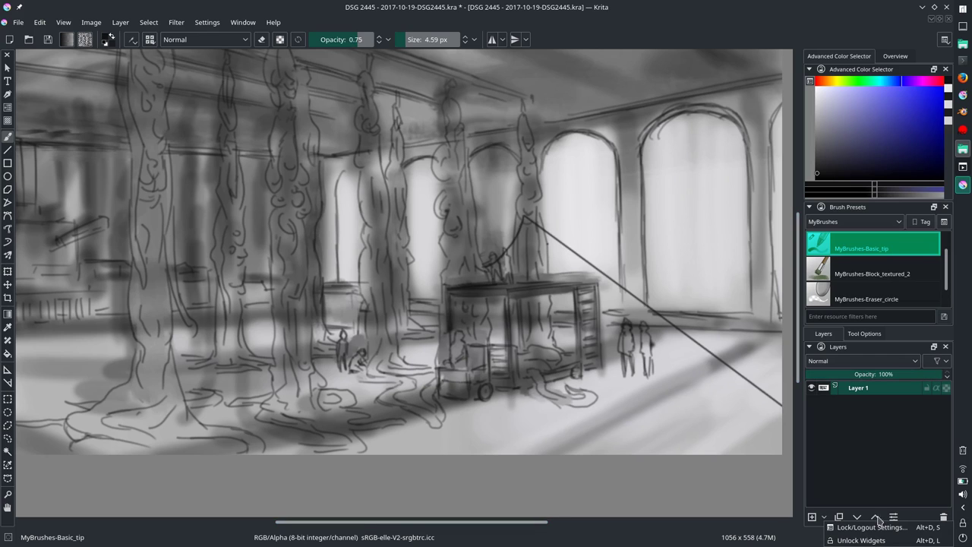
- Save the painting and view it at 100% zoom
click(17, 22)
click(34, 65)
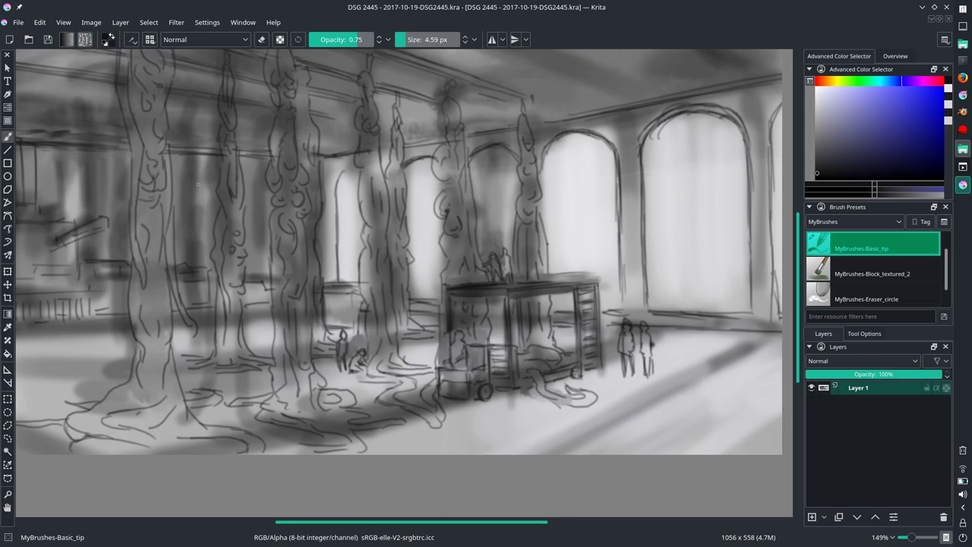
key(1)
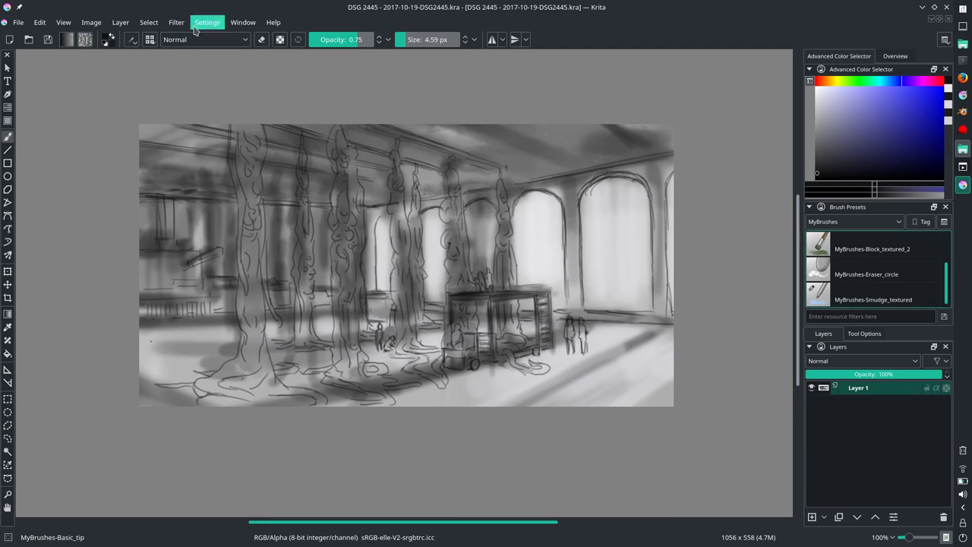
- Apply a Brightness/Contrast curve with raised black point, pulled-in white point and steeper S-curve
click(176, 22)
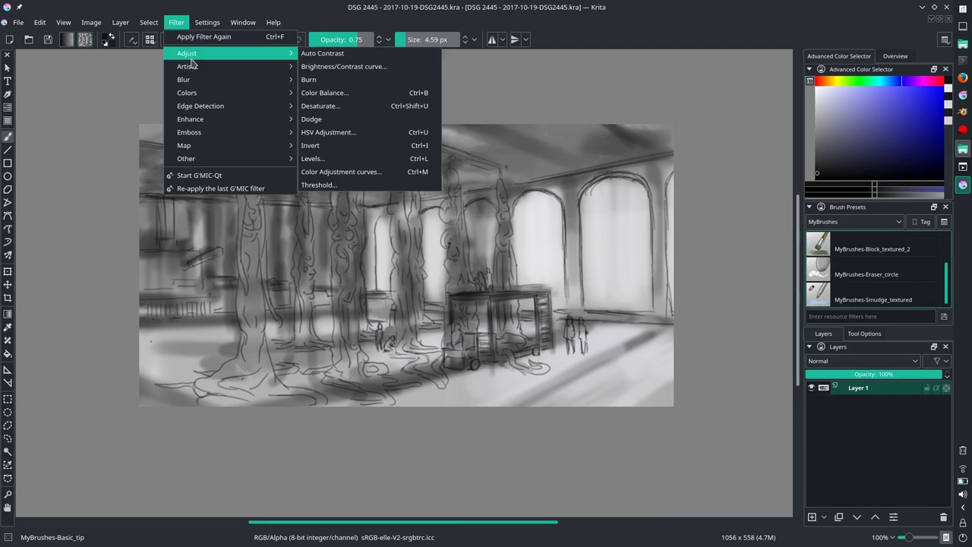
click(341, 65)
drag(426, 149, 442, 238)
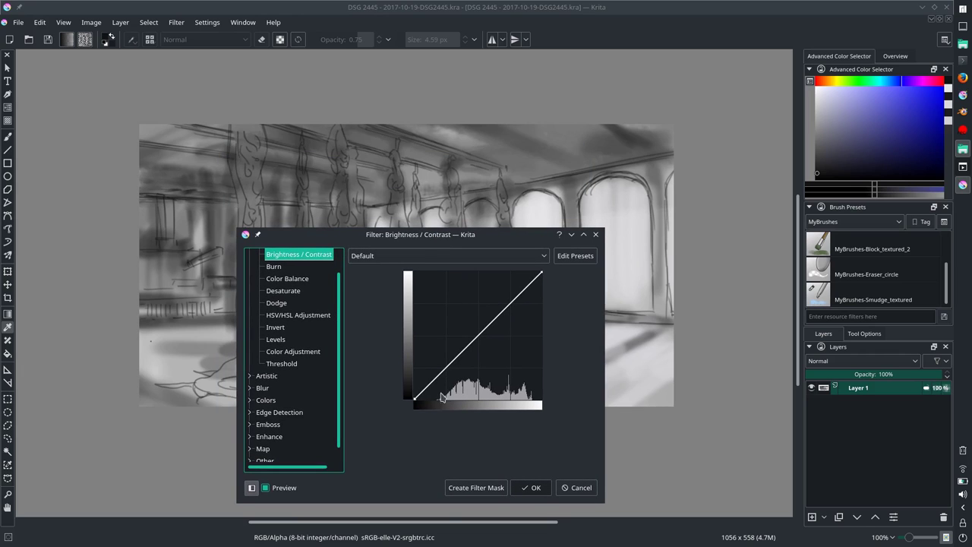
drag(413, 398, 435, 399)
drag(541, 272, 531, 272)
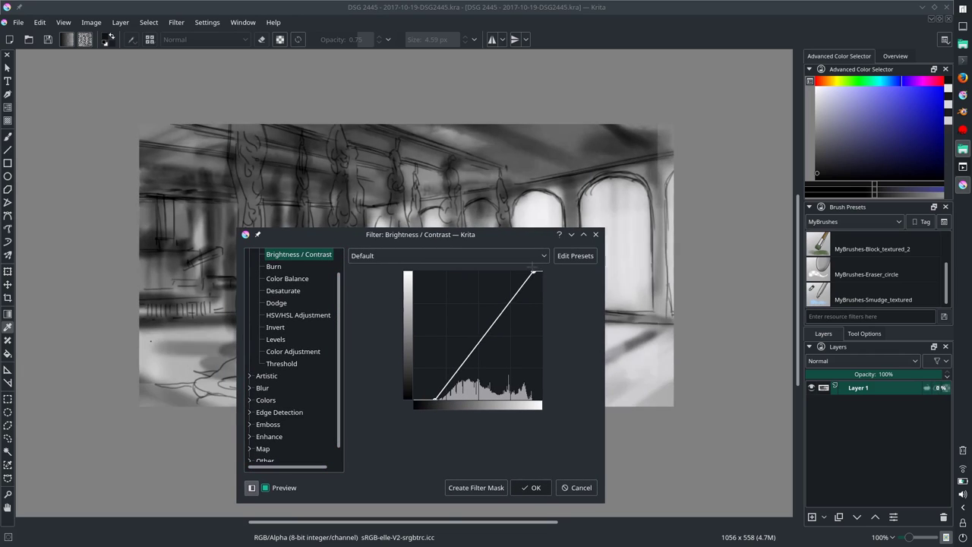
drag(457, 370, 457, 380)
drag(513, 308, 513, 299)
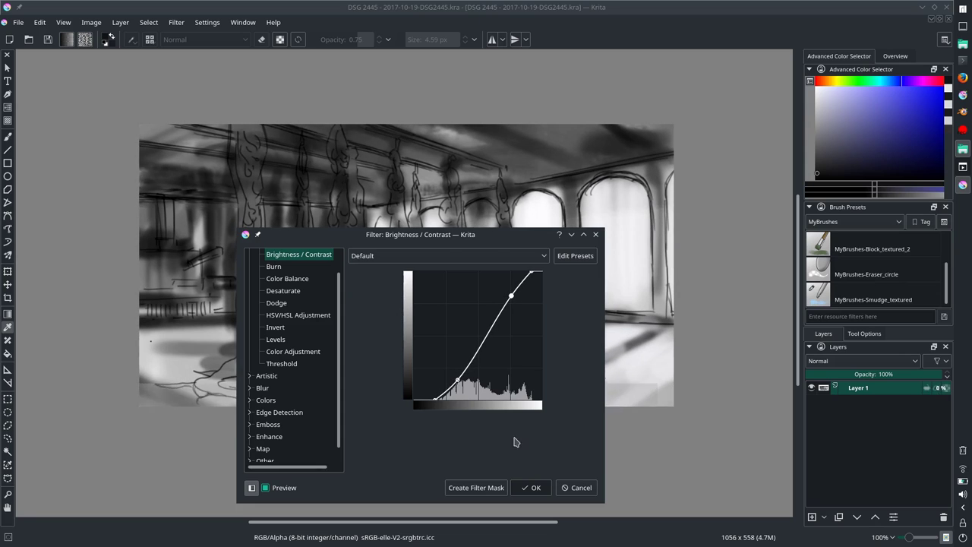
key(Return)
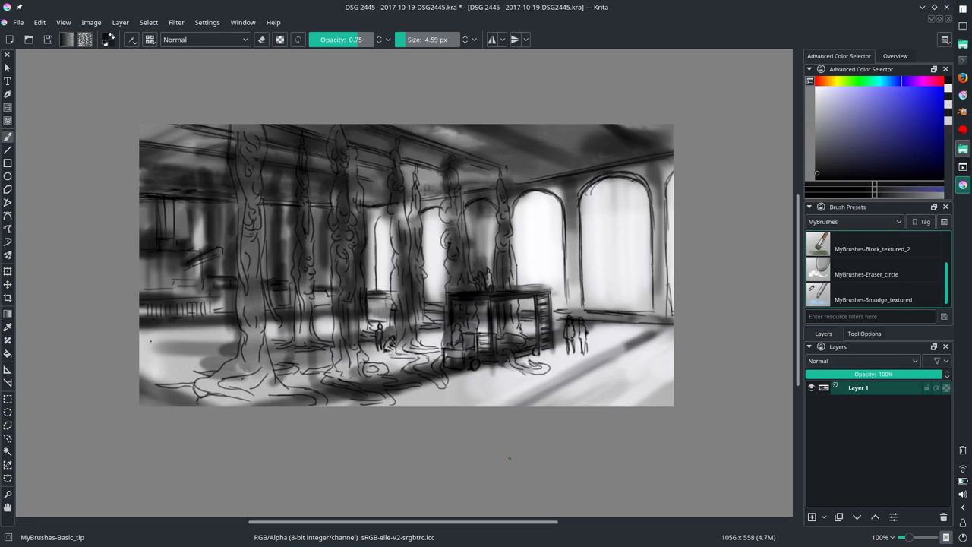
- With Smudge_textured at about 17–25 px, smear a diagonal floor shadow and blend upper-left strokes
click(874, 297)
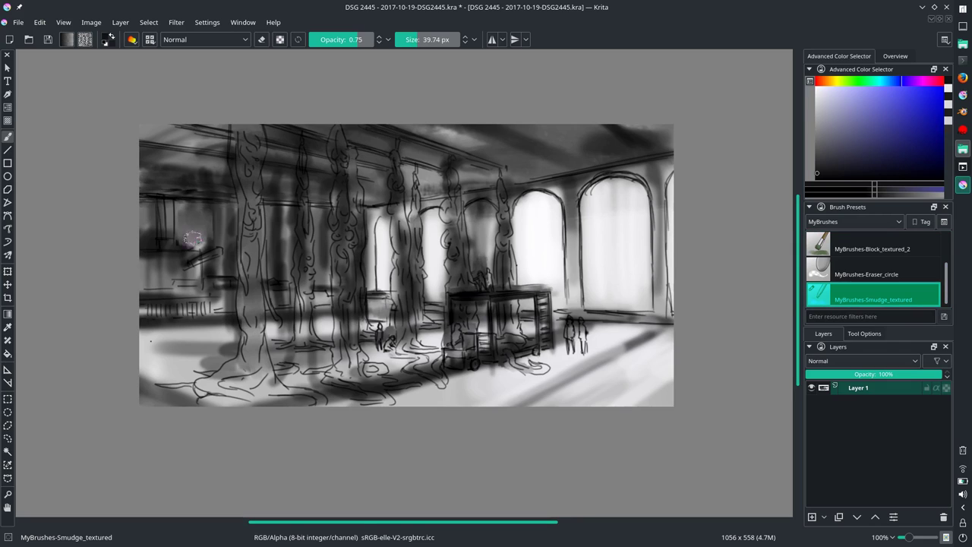
drag(228, 289, 220, 288)
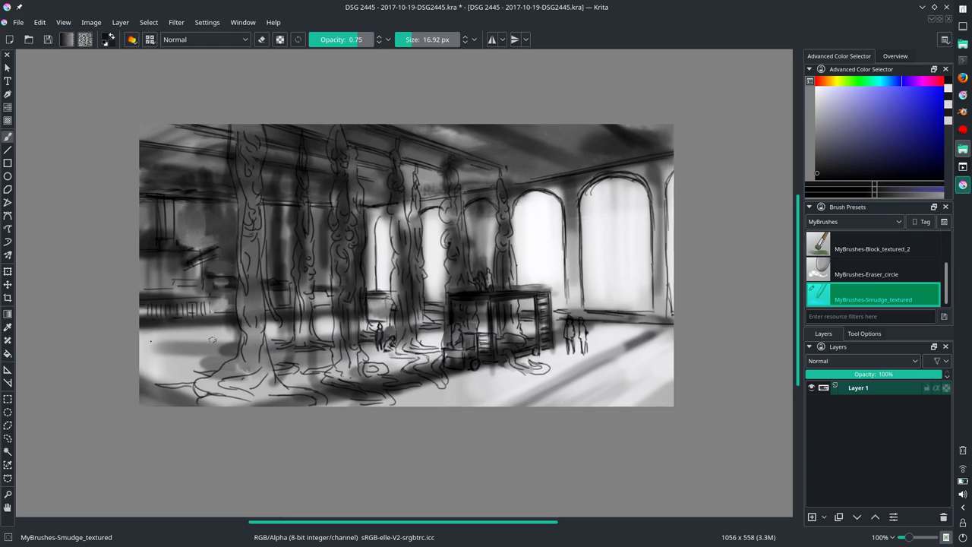
mouse_move(213, 341)
mouse_down()
mouse_move(151, 342)
mouse_move(228, 349)
mouse_up()
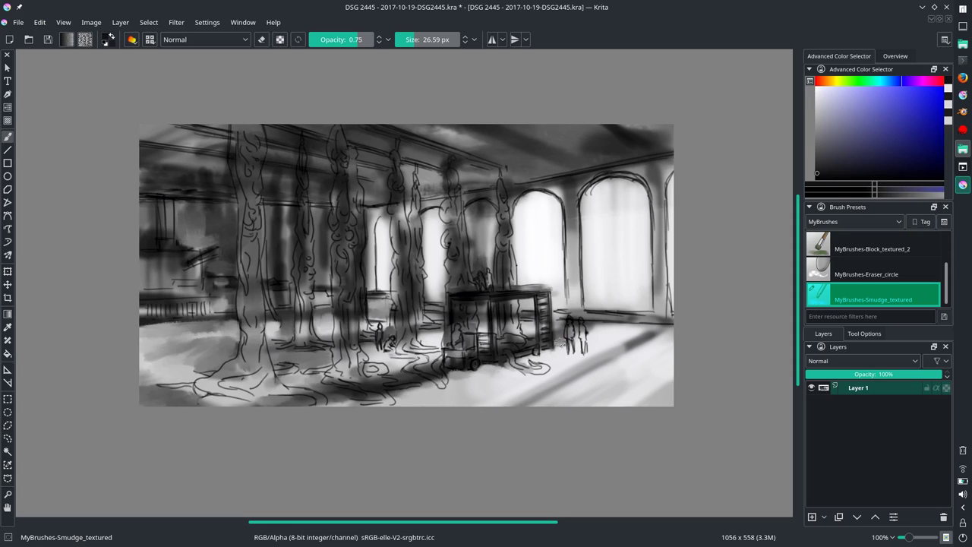
drag(661, 328, 516, 404)
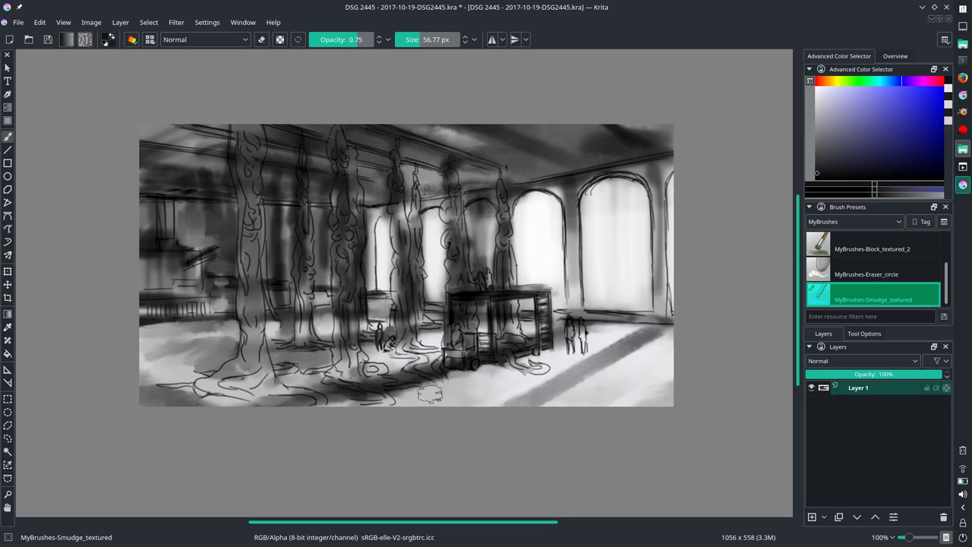
drag(182, 308, 160, 295)
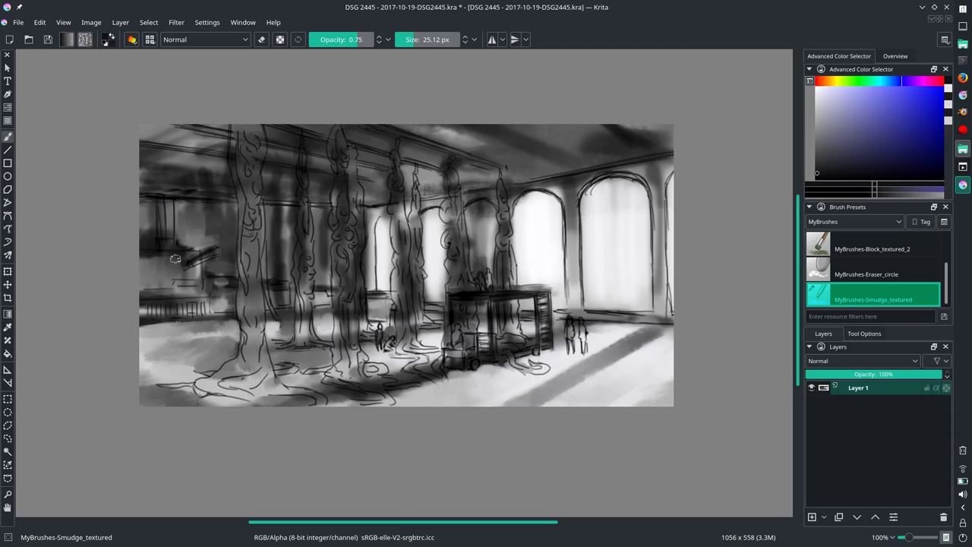
mouse_move(175, 259)
mouse_down()
mouse_move(210, 253)
mouse_move(149, 224)
mouse_move(298, 204)
mouse_move(275, 228)
mouse_move(275, 270)
mouse_up()
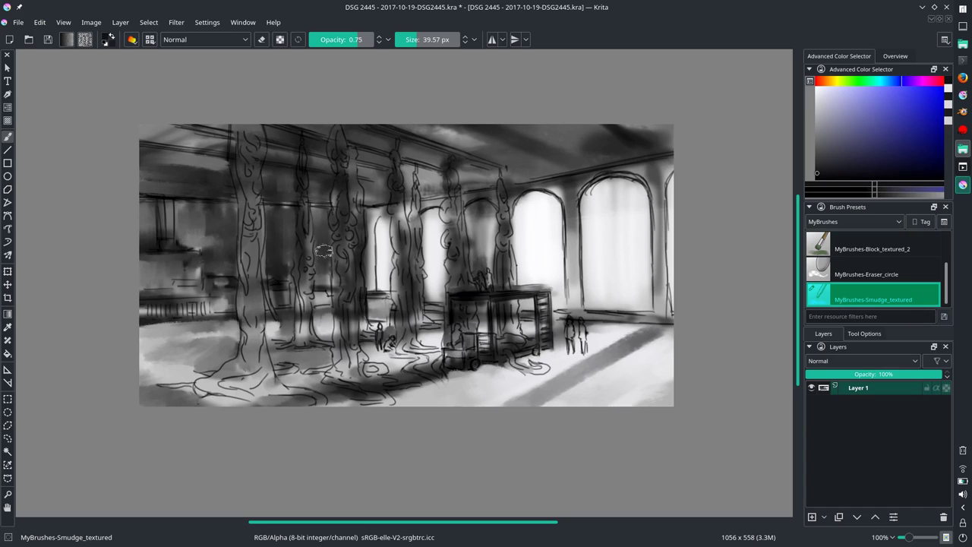
key(bracketleft)
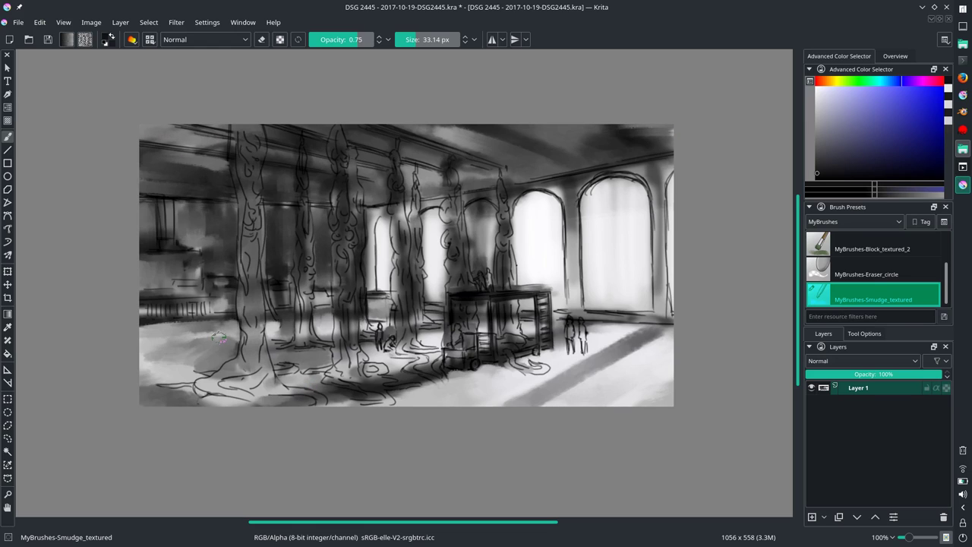
- Save the painting and reselect the MyBrushes-Basic_tip preset
click(17, 22)
click(45, 80)
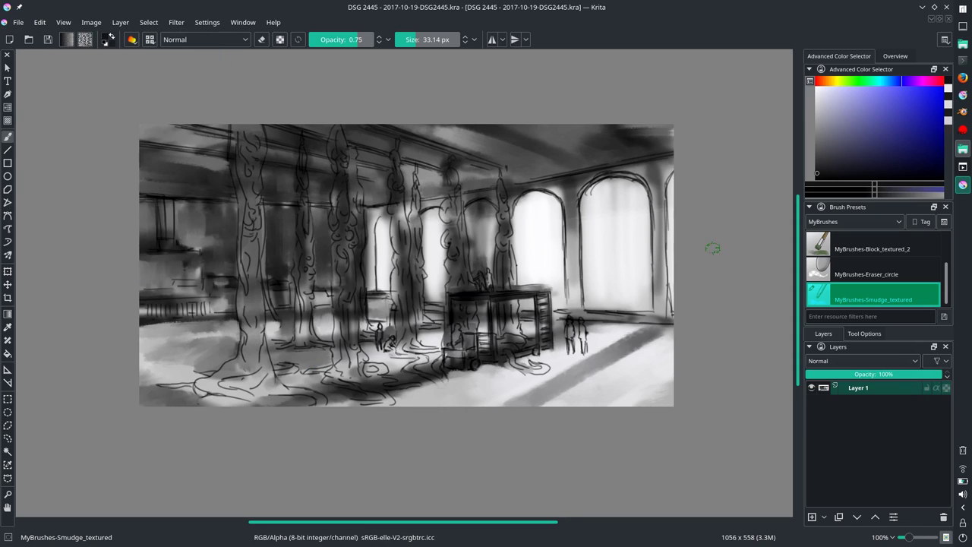
scroll(949, 282, up, 2)
click(873, 270)
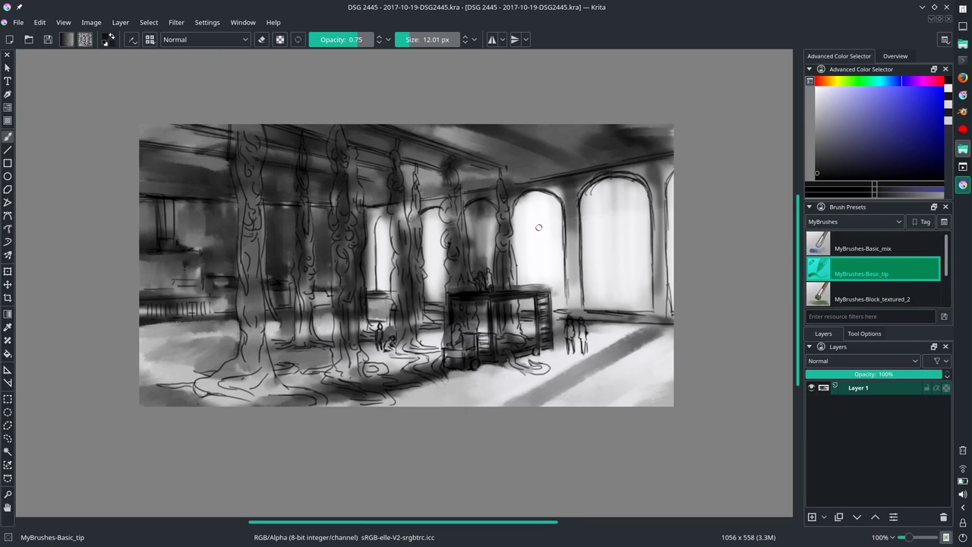
- Pick dark greys and darken the window frame edges and the arch top
ctrl+click(566, 247)
drag(552, 190, 570, 205)
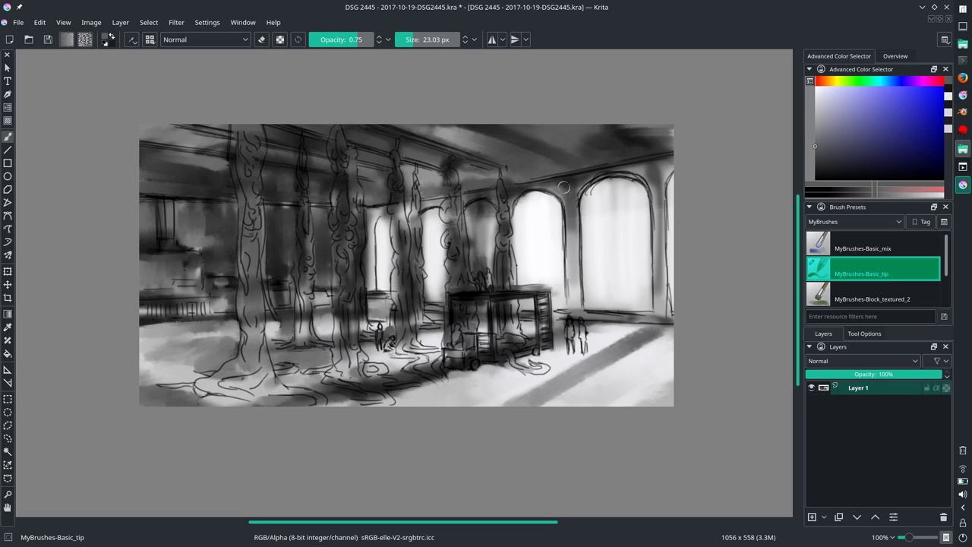
mouse_move(577, 244)
mouse_down()
mouse_move(571, 312)
mouse_move(553, 314)
mouse_move(655, 319)
mouse_move(667, 185)
mouse_move(639, 168)
mouse_move(601, 169)
mouse_move(576, 190)
mouse_move(492, 191)
mouse_move(531, 154)
mouse_up()
ctrl+click(576, 190)
ctrl+click(570, 192)
- Paint dark and then lighter grey strokes across the ceiling
ctrl+click(497, 170)
ctrl+click(531, 154)
drag(499, 142, 456, 134)
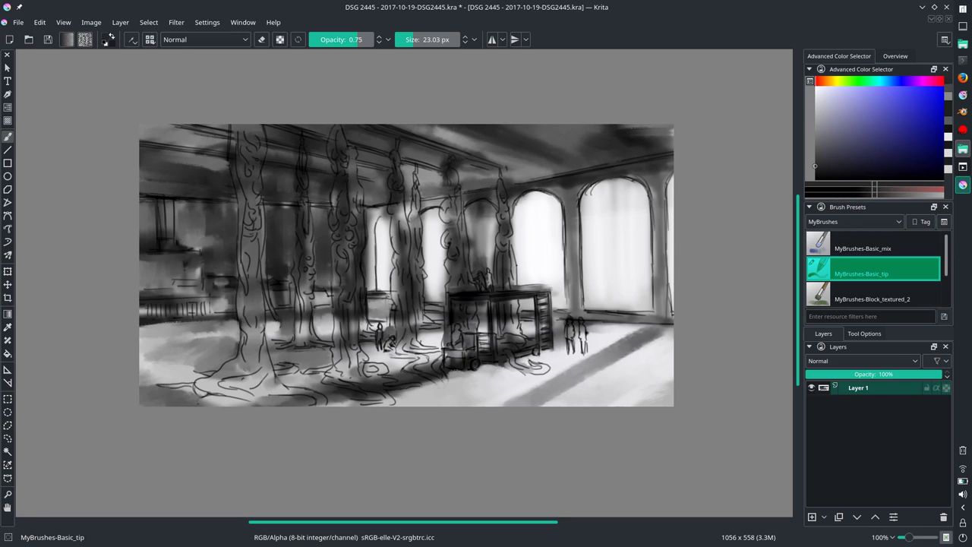
ctrl+click(562, 152)
mouse_move(615, 156)
mouse_down()
mouse_move(560, 141)
mouse_move(592, 141)
mouse_up()
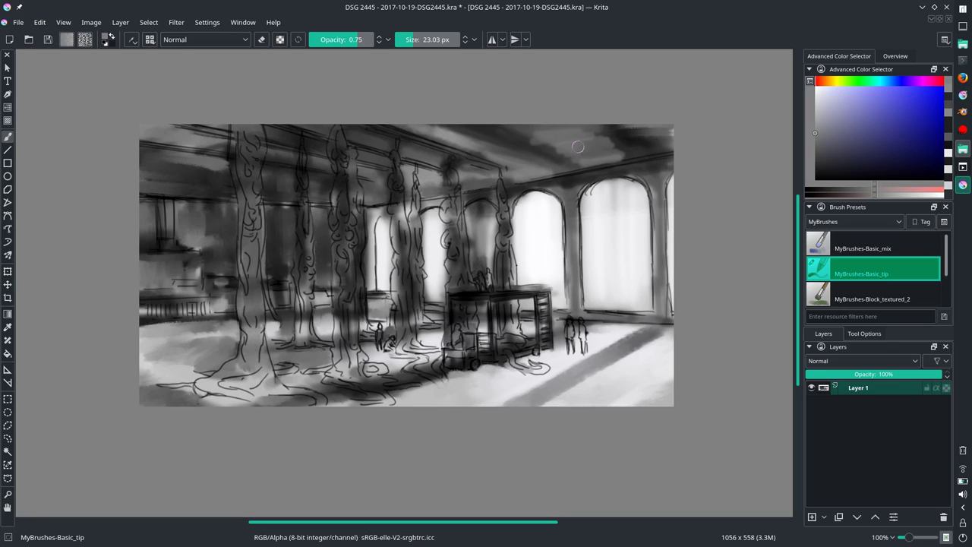
- Lighten the ceiling above the windows and select the MyBrushes-Smudge_textured brush
ctrl+click(567, 151)
ctrl+click(584, 134)
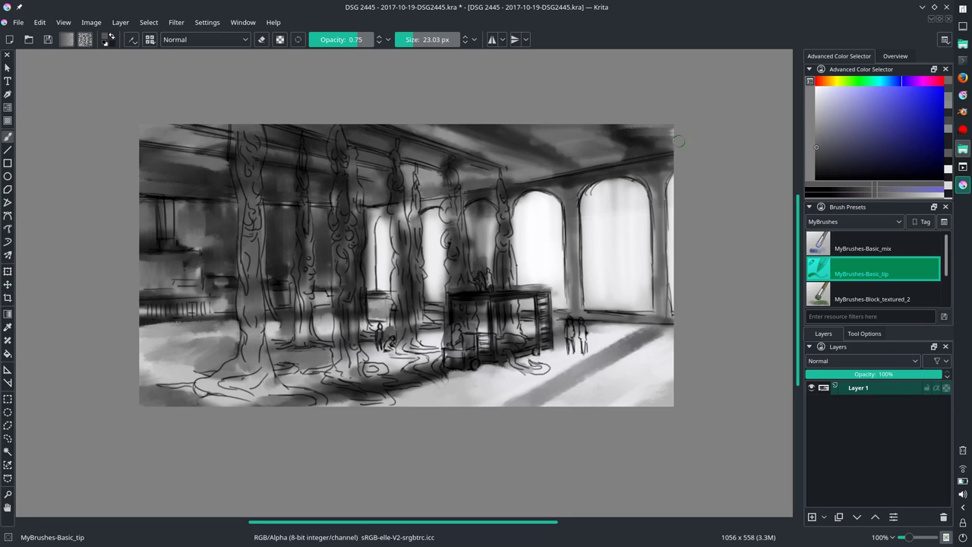
scroll(896, 277, down, 2)
click(912, 296)
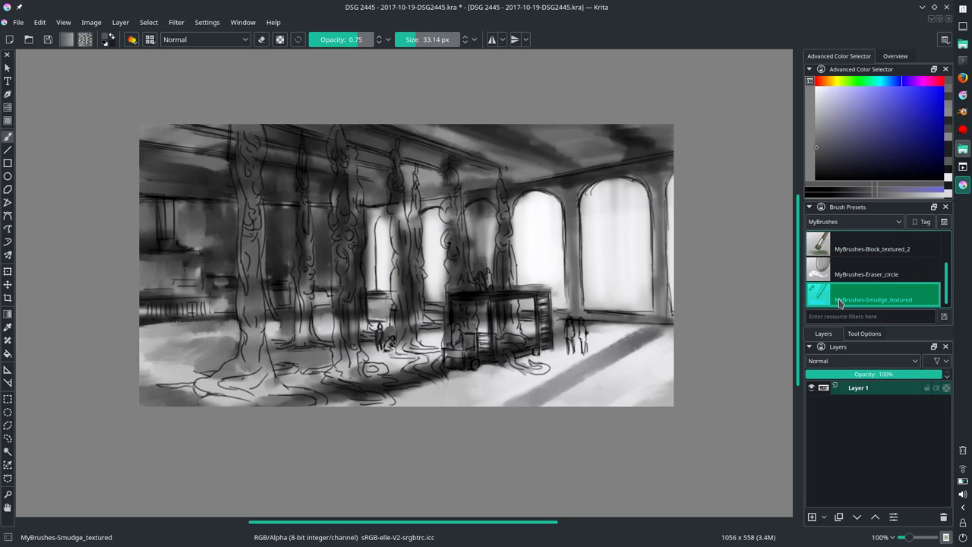
- Rename the smudge brush to 02-MyBrushes-Smudge_textured and save it as a preset
click(131, 39)
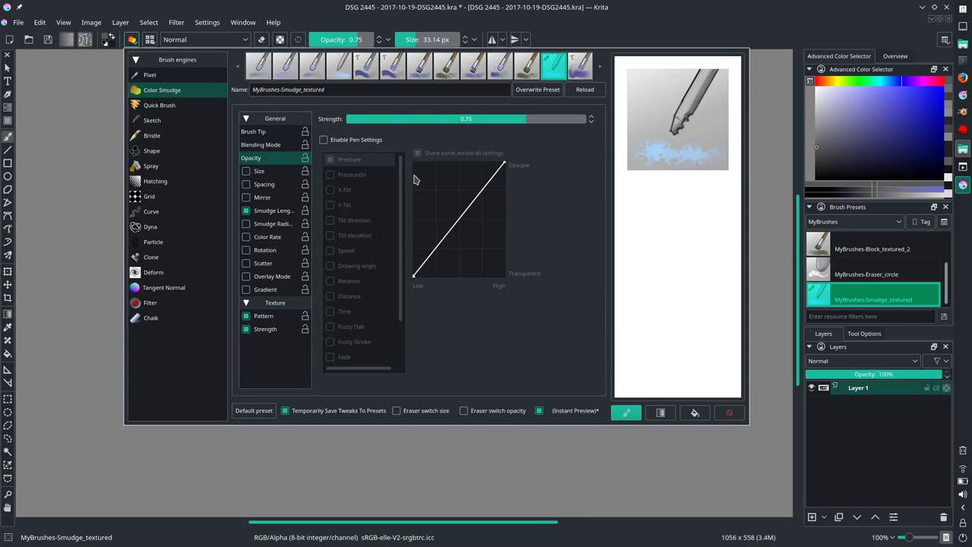
click(252, 89)
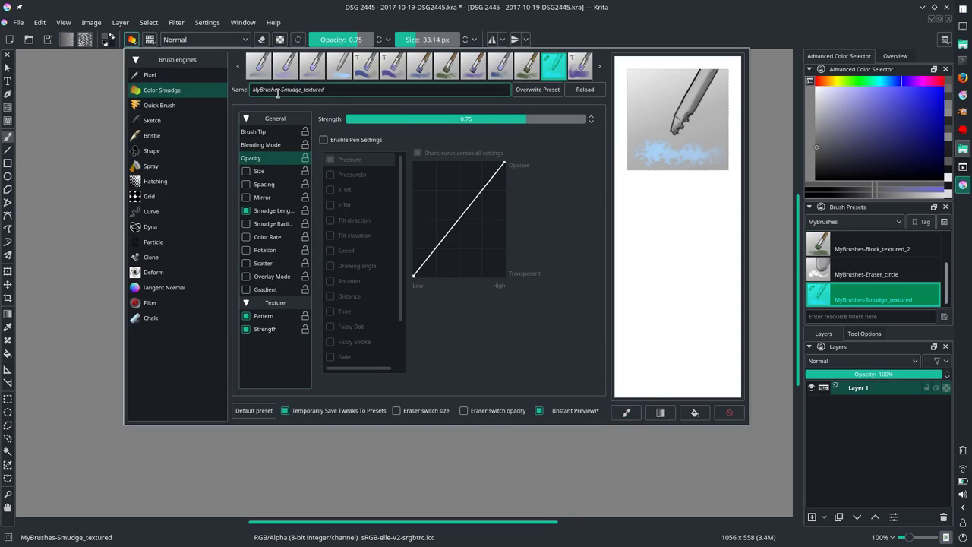
text(02-)
click(539, 91)
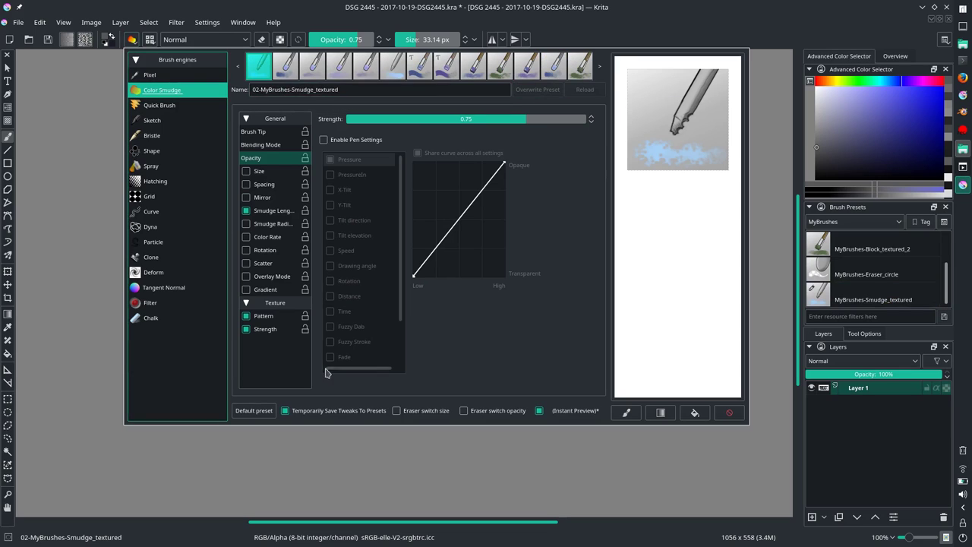
- Review the smudge brush option pages and turn on the Strength option
click(270, 132)
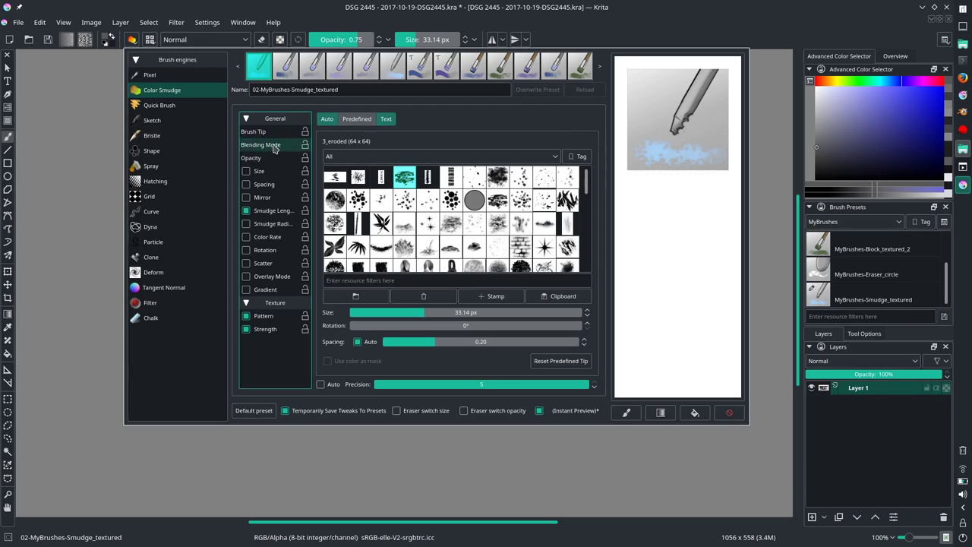
click(275, 145)
click(262, 171)
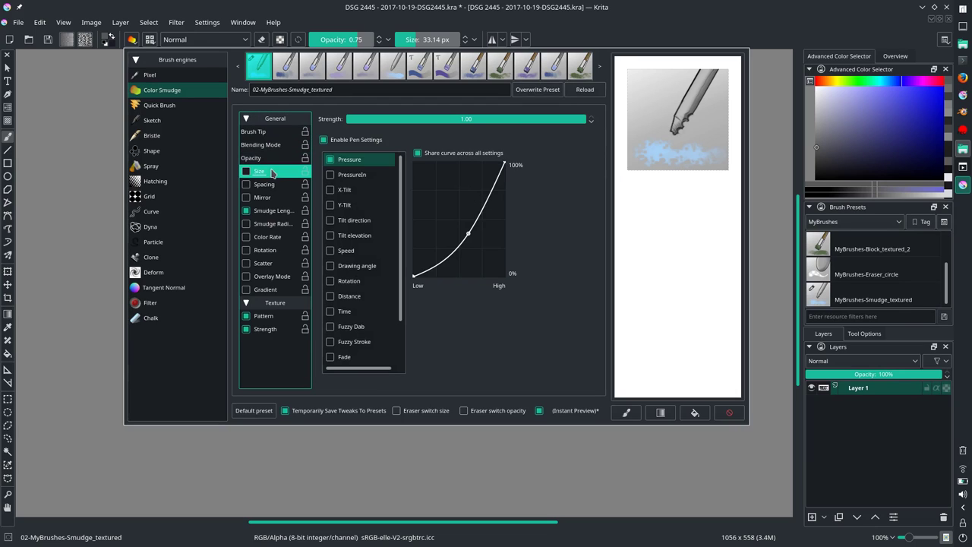
click(273, 210)
click(268, 236)
click(266, 250)
click(272, 276)
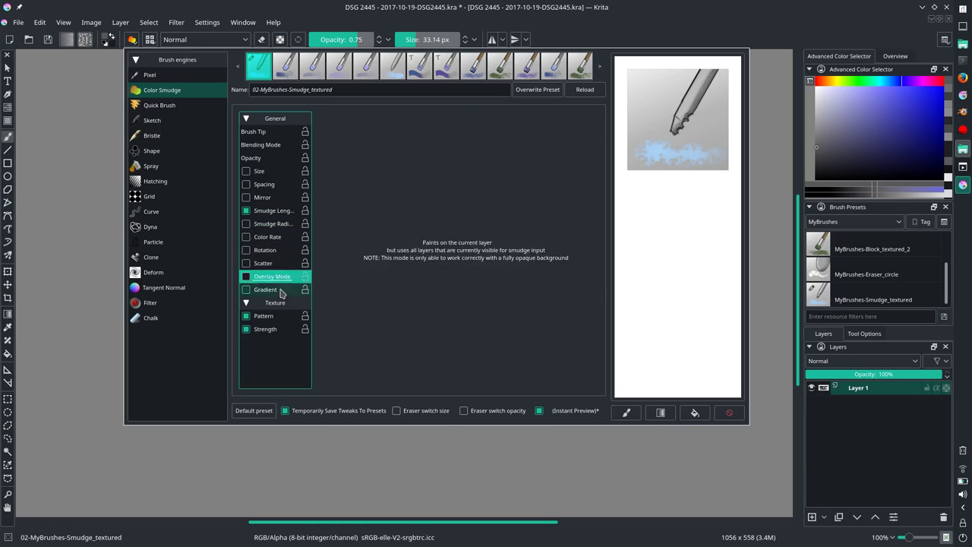
click(266, 315)
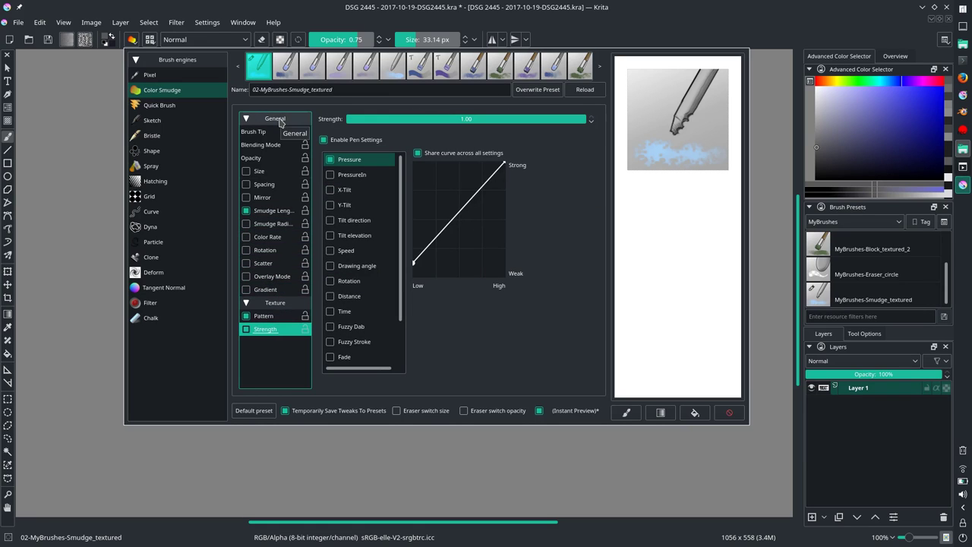
key(space)
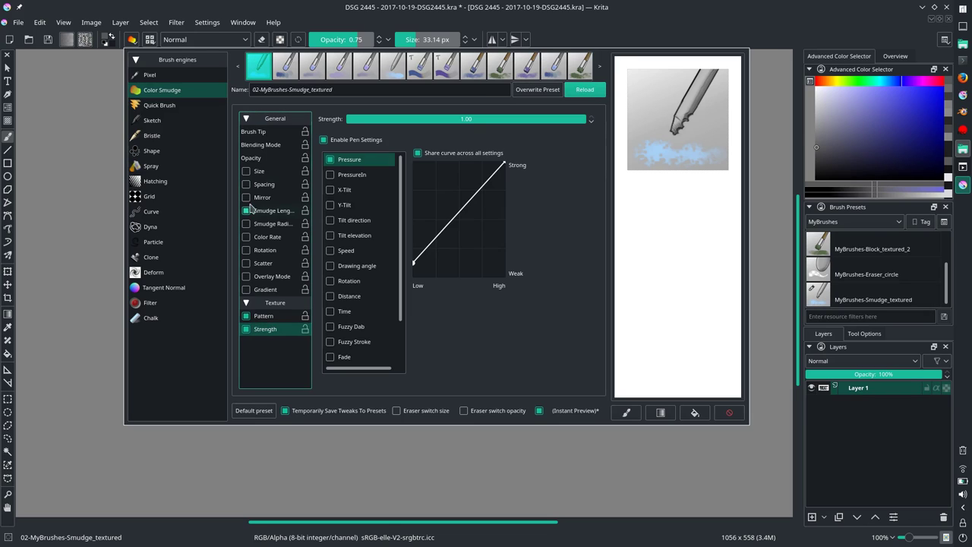
- Set the brush tip size to 20 px and overwrite the preset
click(281, 134)
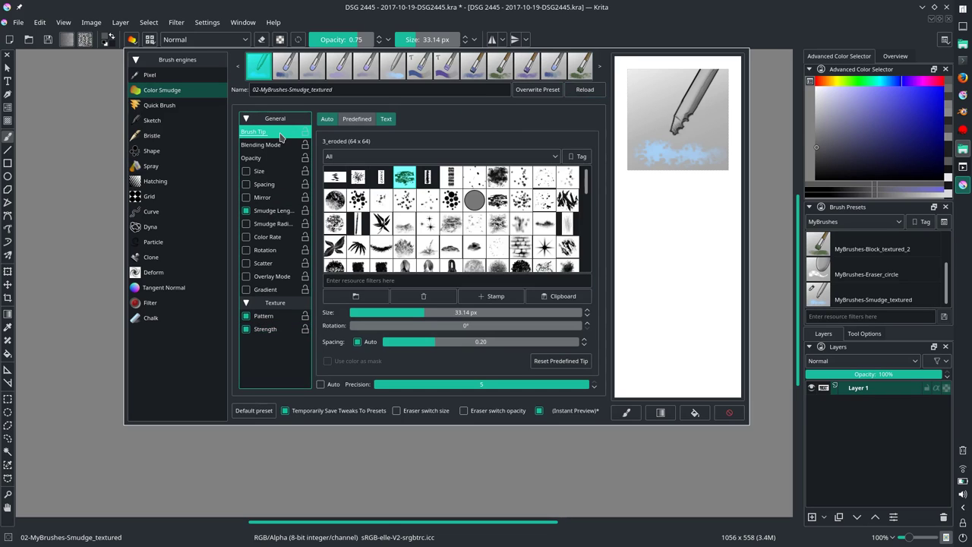
drag(425, 315, 406, 316)
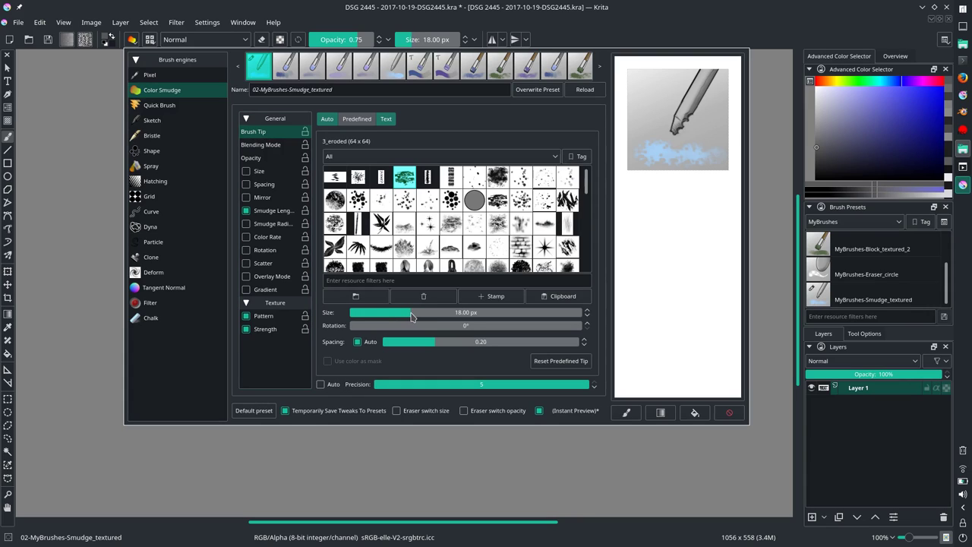
click(537, 89)
drag(947, 292, 946, 251)
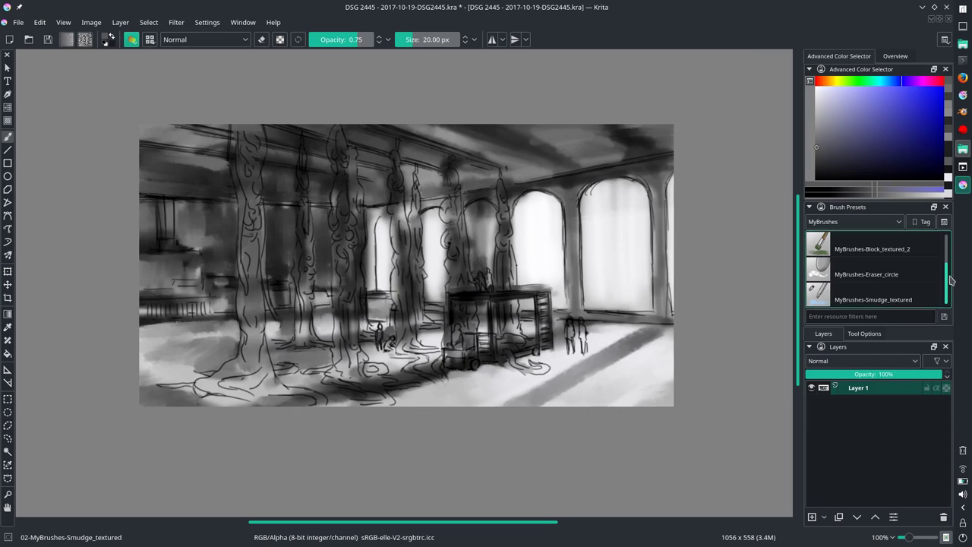
- Set MyBrushes-Basic_tip to 10 px diameter and save it as preset 01-MyBrushes-Basic_tip
click(895, 275)
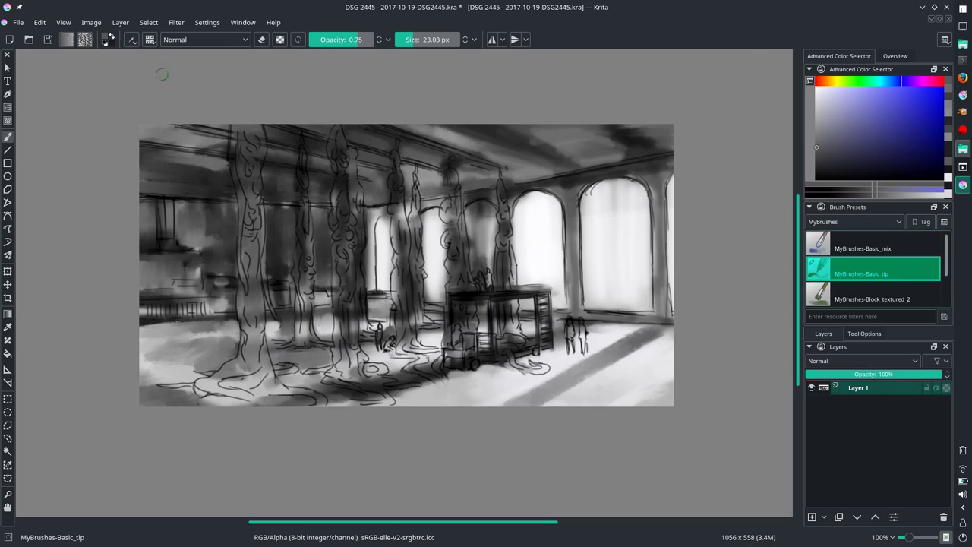
click(132, 39)
click(627, 413)
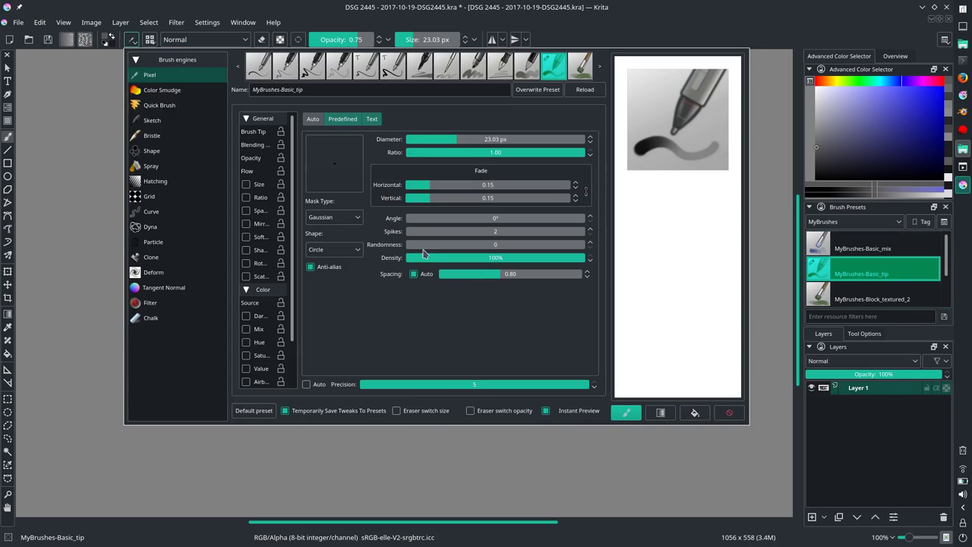
click(448, 144)
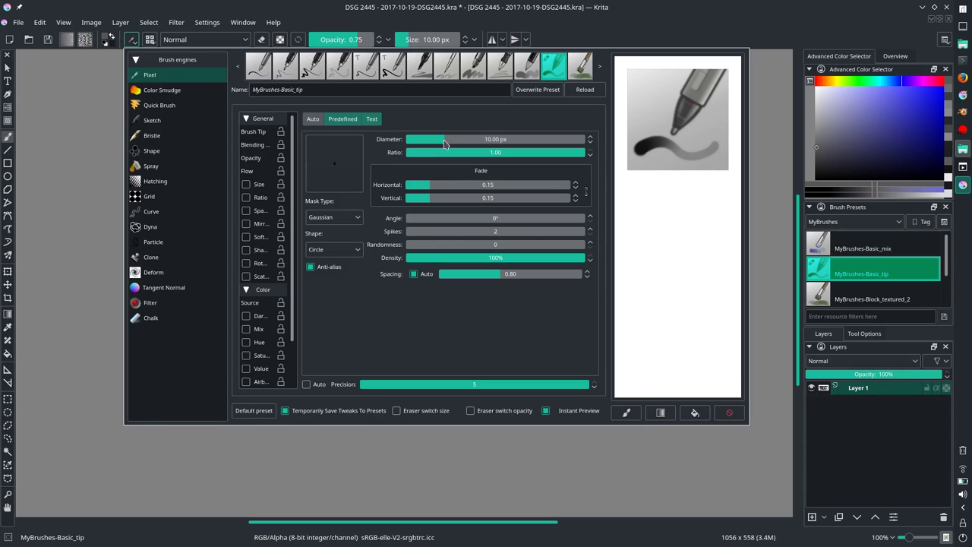
click(261, 134)
click(251, 158)
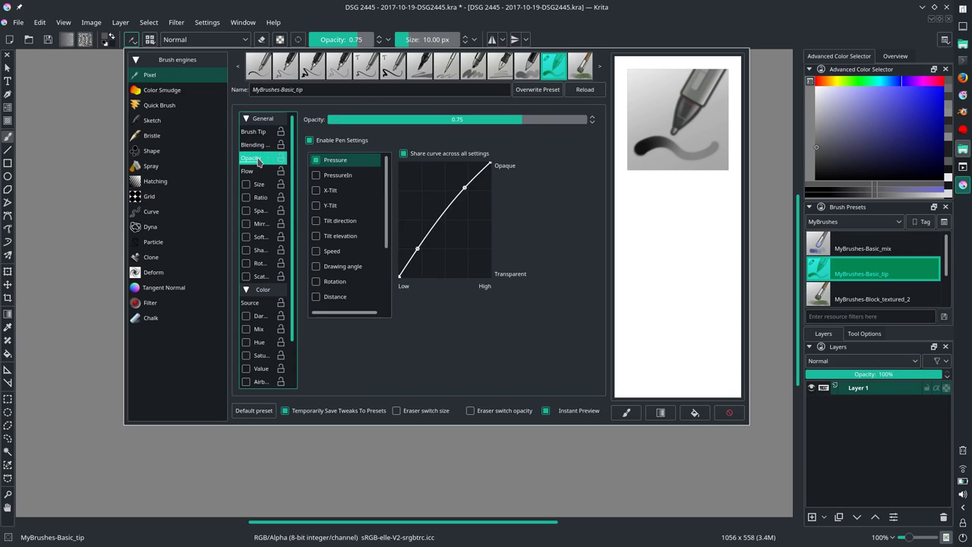
click(264, 133)
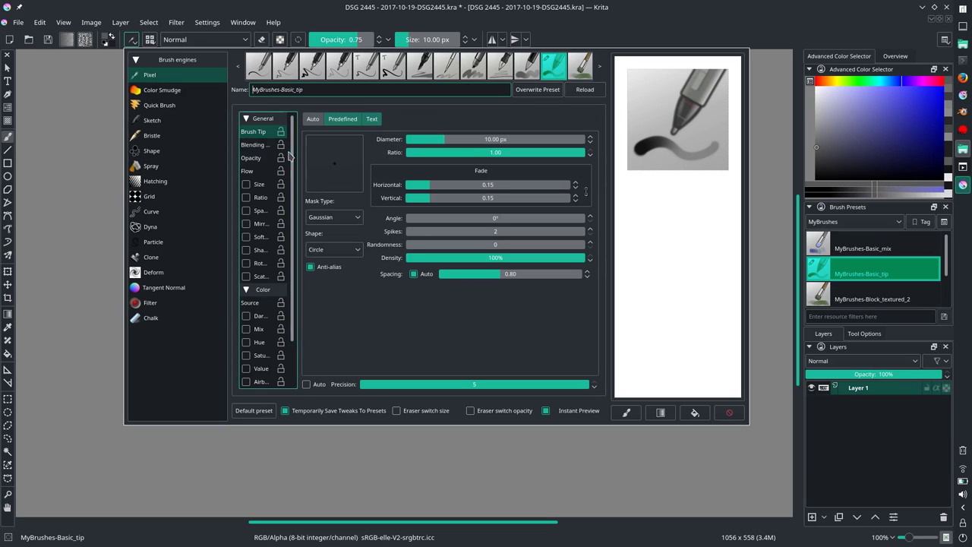
text(01-)
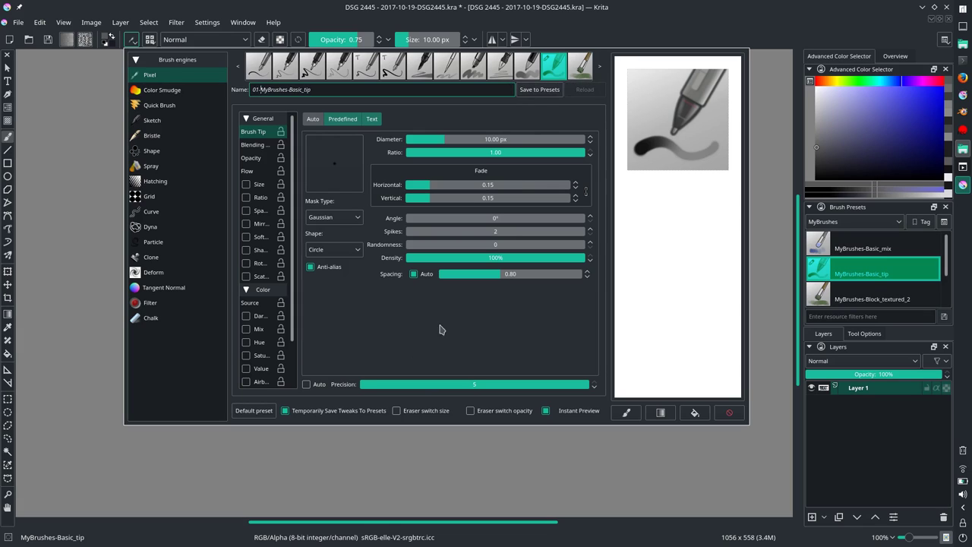
click(532, 90)
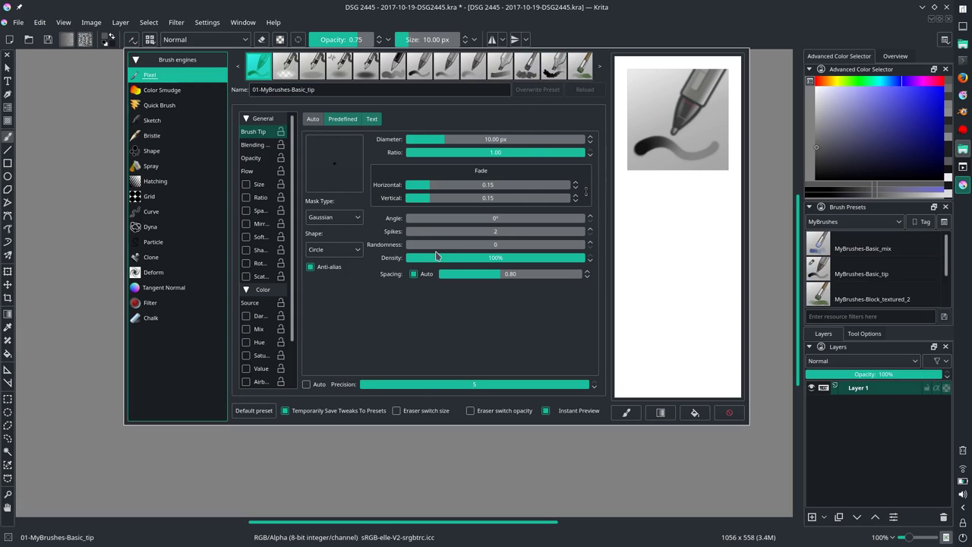
- Assign the 01-Basic_tip and 02-Smudge_textured presets to the MyBrushes tag
click(111, 39)
click(17, 22)
key(Escape)
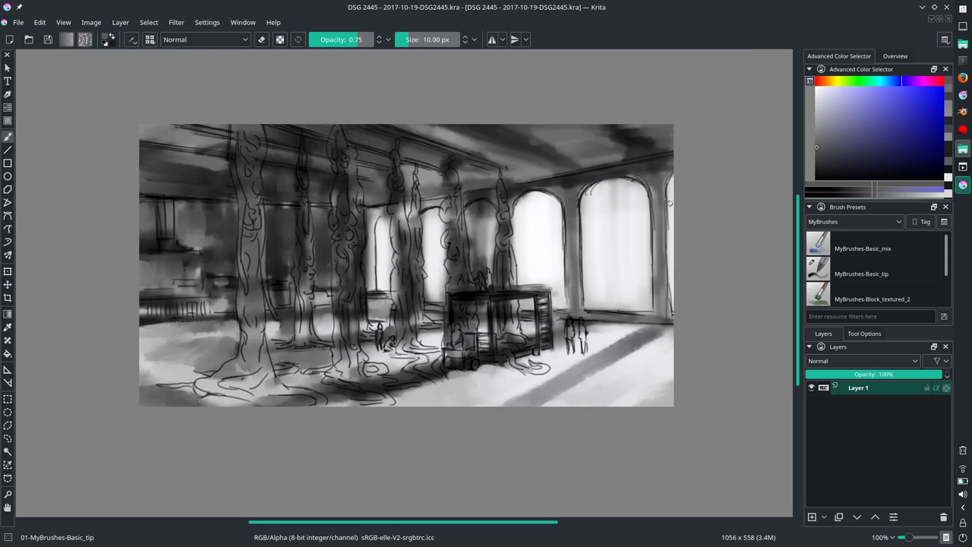
scroll(855, 221, up, 1)
right_click(875, 278)
mouse_move(878, 294)
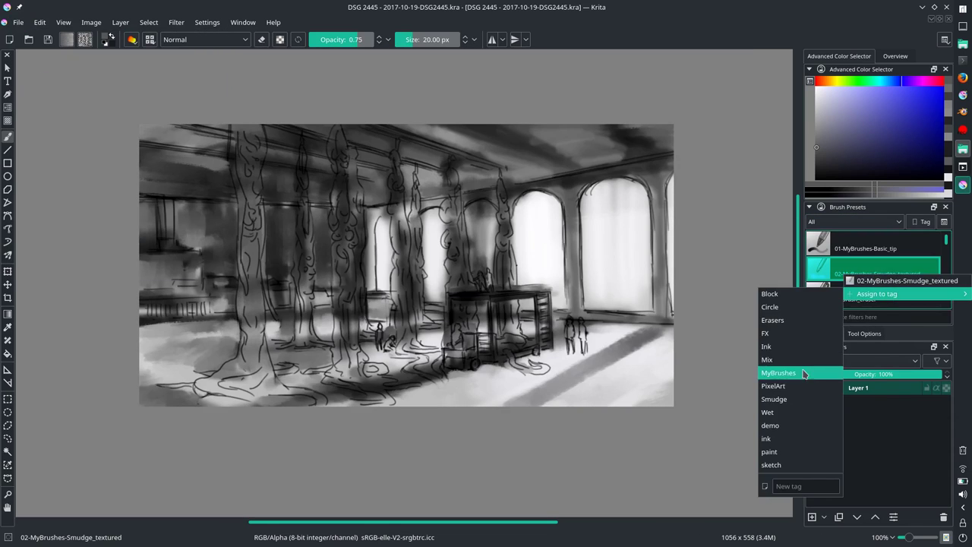
right_click(873, 248)
click(824, 331)
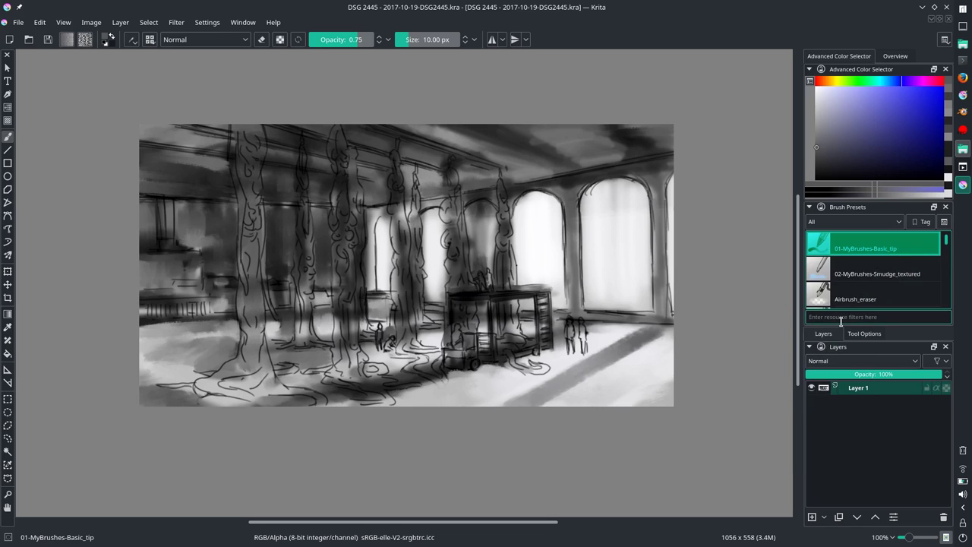
scroll(855, 221, down, 1)
scroll(854, 221, down, 1)
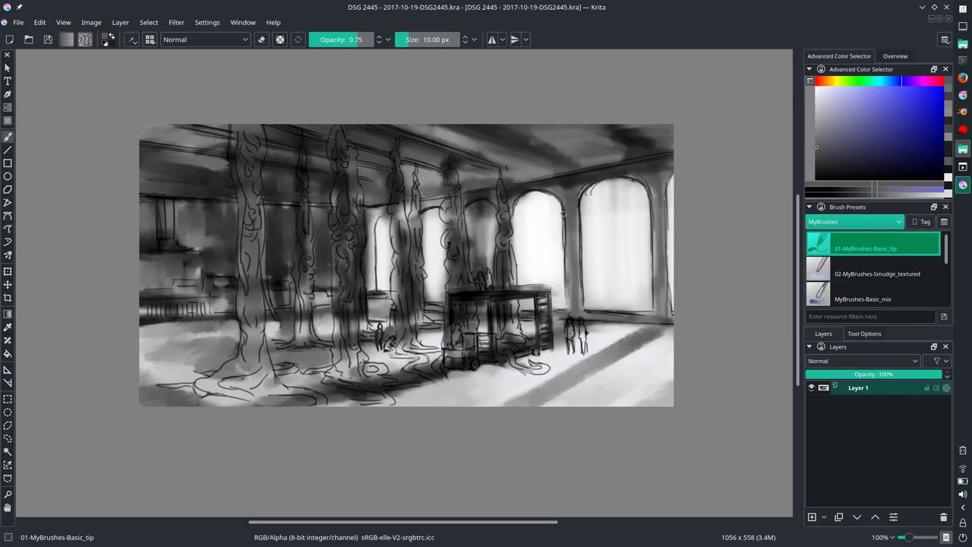
click(18, 22)
- Save the painting, then paint white highlights in the window light and down the pillar
click(25, 79)
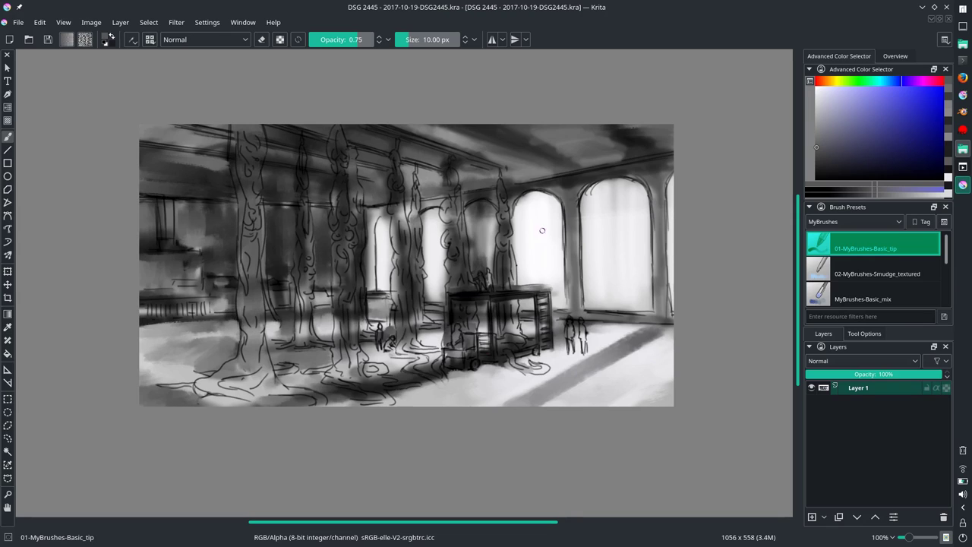
key(bracketright)
key(x)
drag(472, 209, 479, 262)
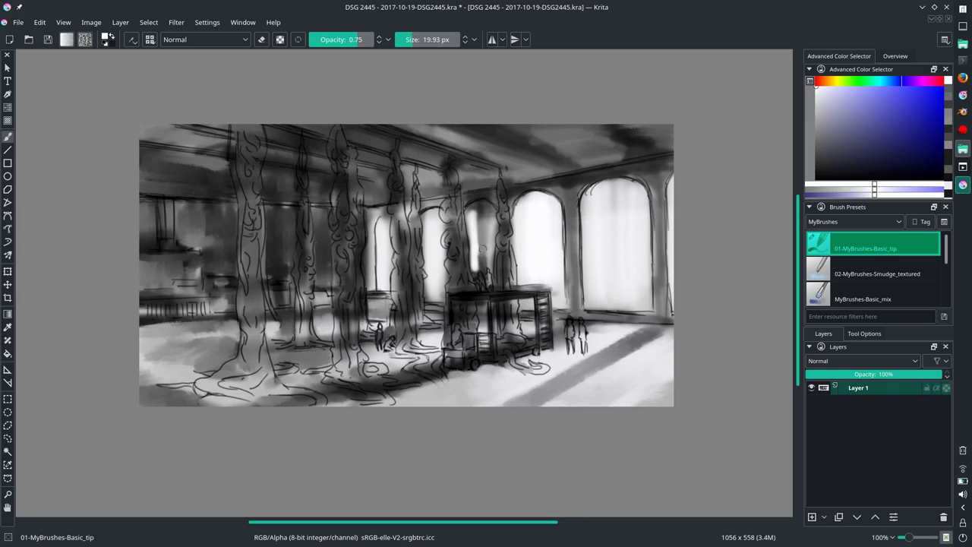
key(bracketleft)
key(bracketright)
key(bracketright)
drag(471, 208, 488, 252)
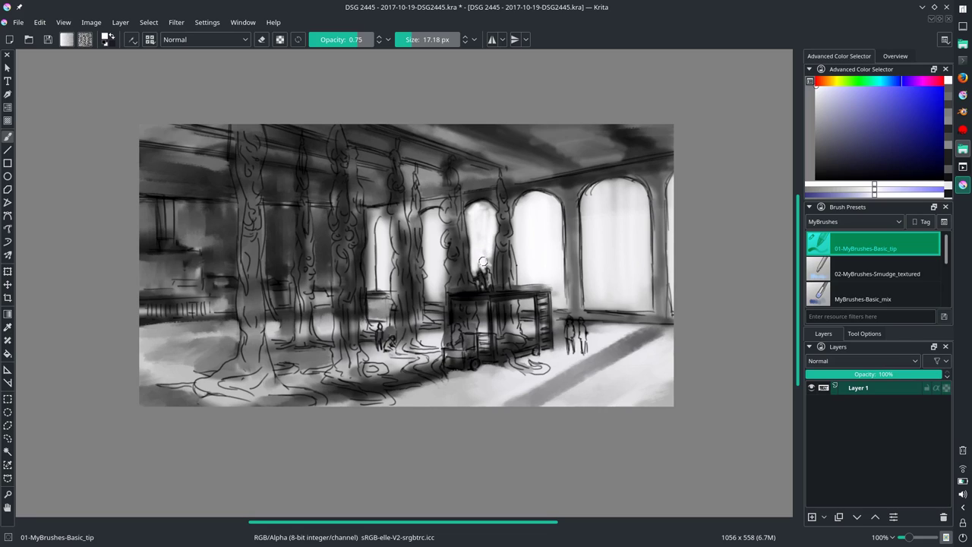
- Sample a light floor grey and brighten the floor near the cart
ctrl+click(491, 367)
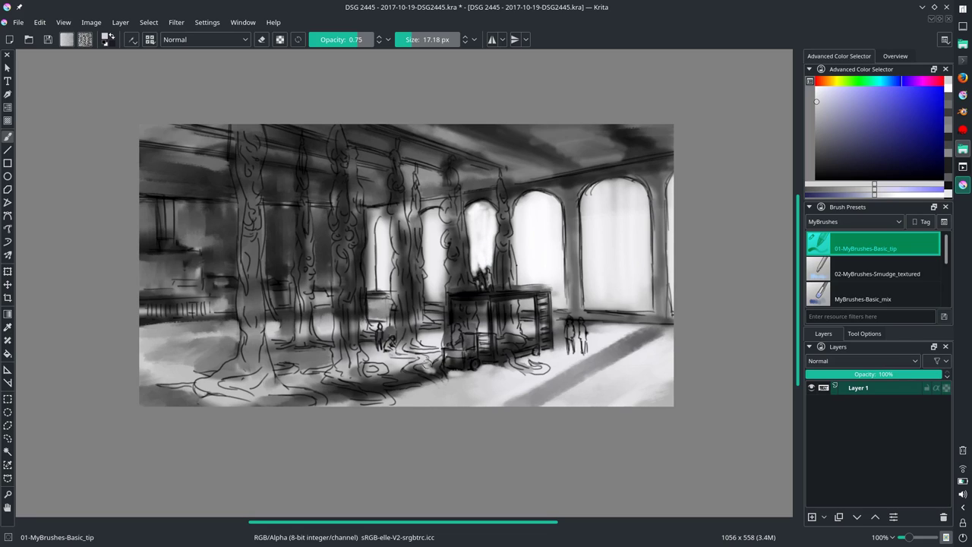
drag(402, 378, 353, 398)
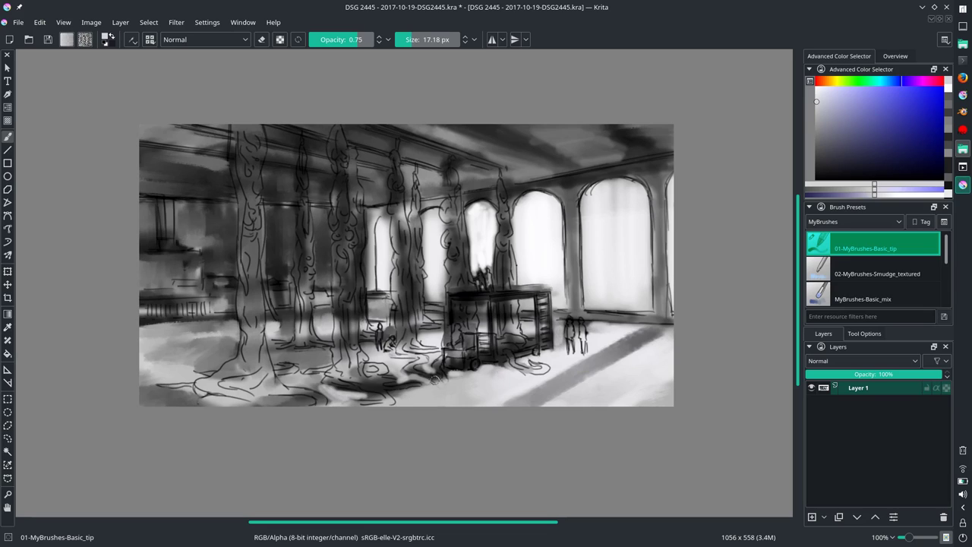
drag(448, 355, 470, 360)
- Brighten the cart's top, front and sides with a Color Dodge brush
click(205, 39)
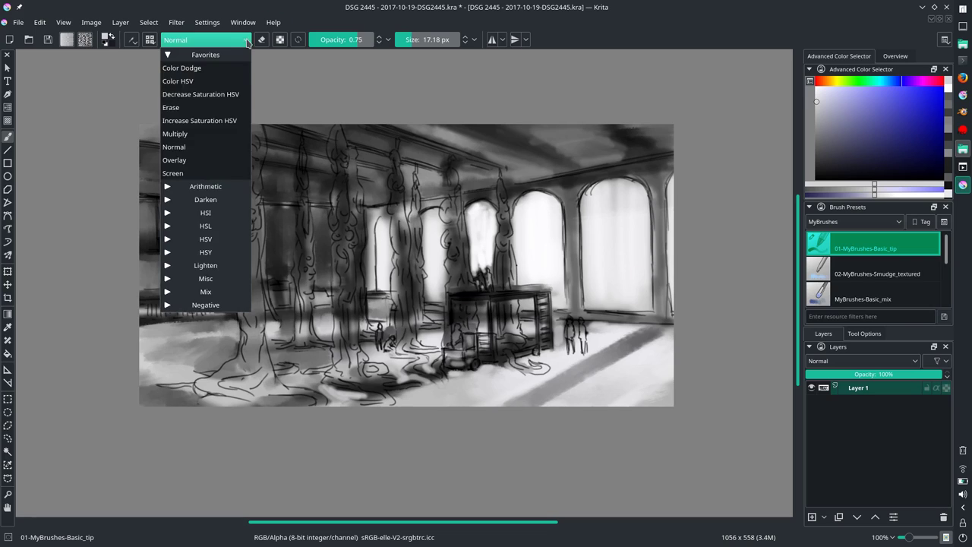
click(198, 155)
click(245, 40)
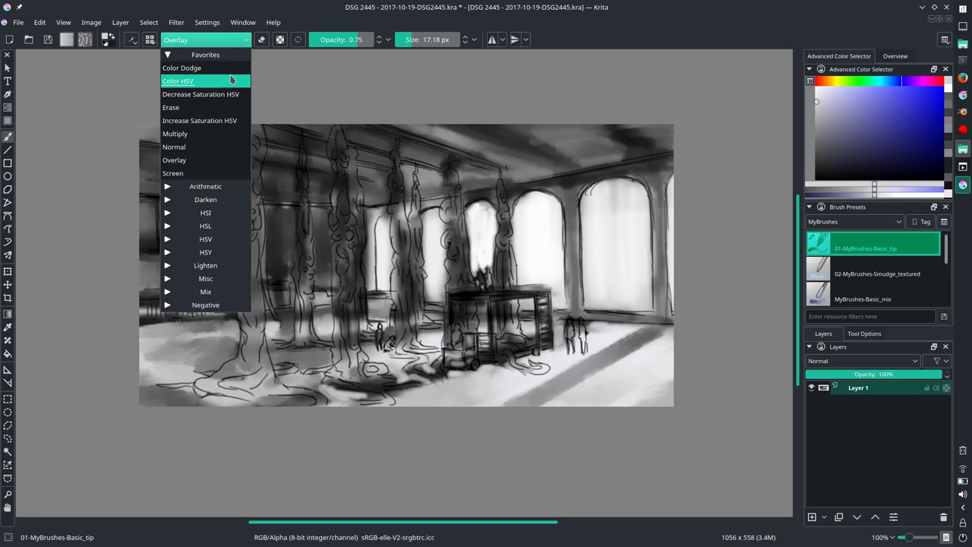
click(203, 72)
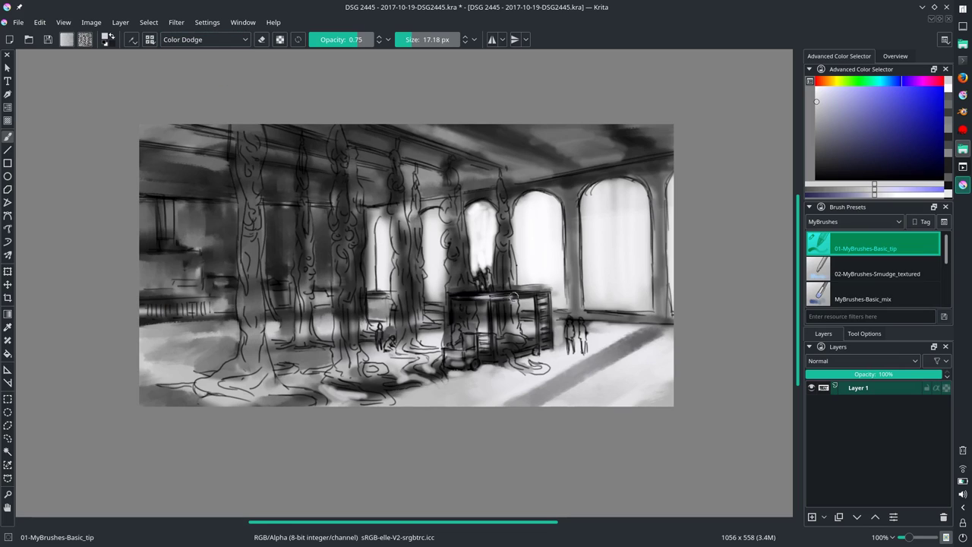
mouse_move(514, 287)
mouse_down()
mouse_move(450, 295)
mouse_move(535, 351)
mouse_up()
mouse_move(543, 297)
mouse_down()
mouse_move(545, 346)
mouse_move(524, 288)
mouse_up()
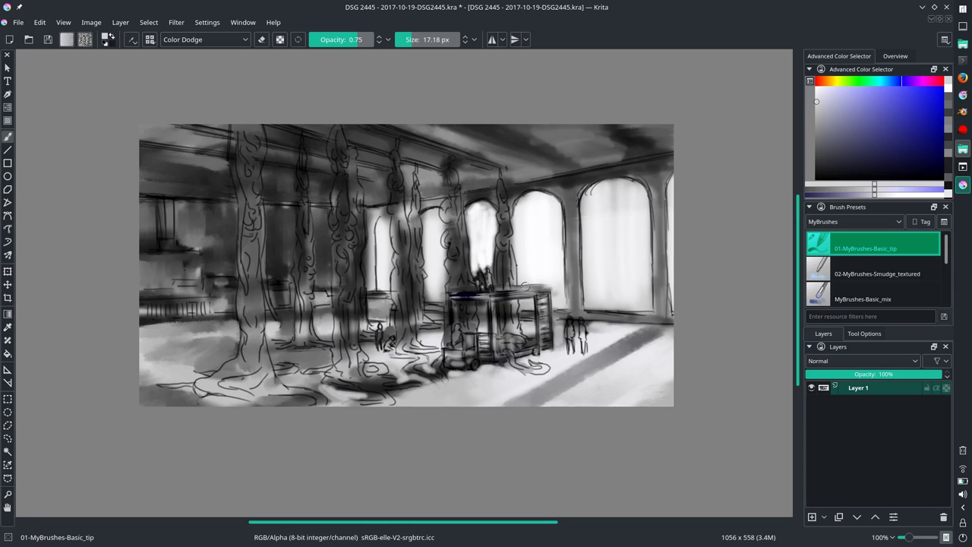
- In Normal mode, lighten the left floor and darken the wall beside and above the windows
click(205, 39)
click(202, 149)
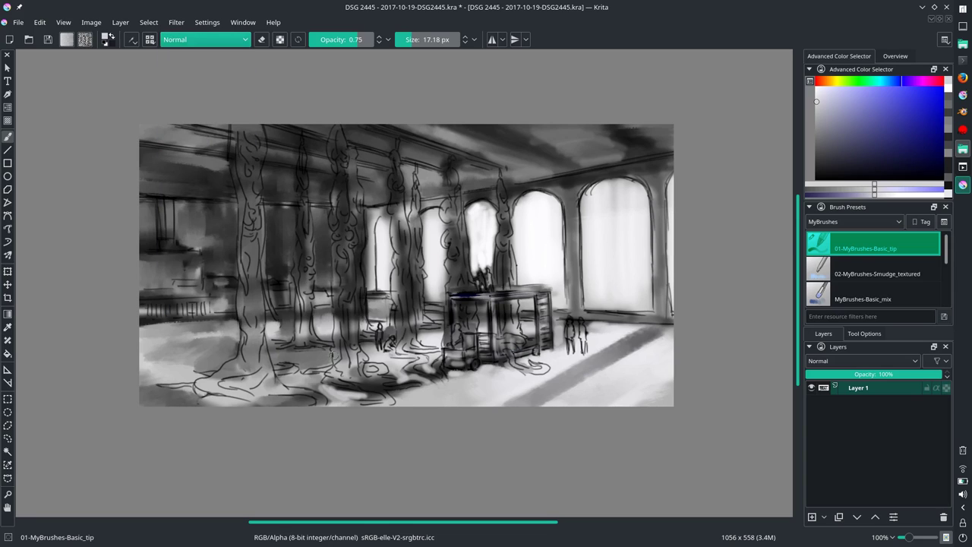
mouse_move(327, 361)
mouse_down()
mouse_move(275, 361)
mouse_move(202, 340)
mouse_move(231, 332)
mouse_up()
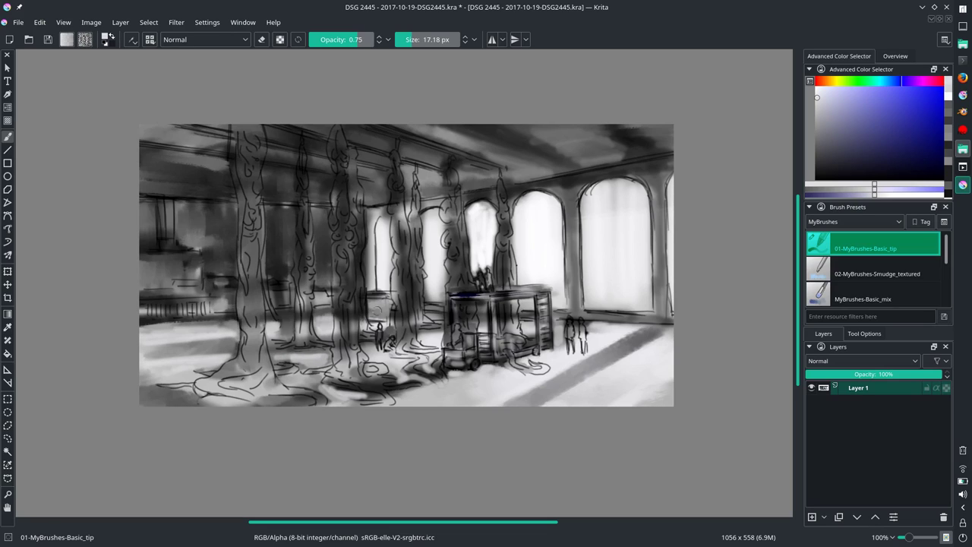
ctrl+click(318, 274)
mouse_move(323, 268)
mouse_down()
mouse_move(317, 307)
mouse_move(377, 311)
mouse_move(363, 325)
mouse_up()
ctrl+click(380, 213)
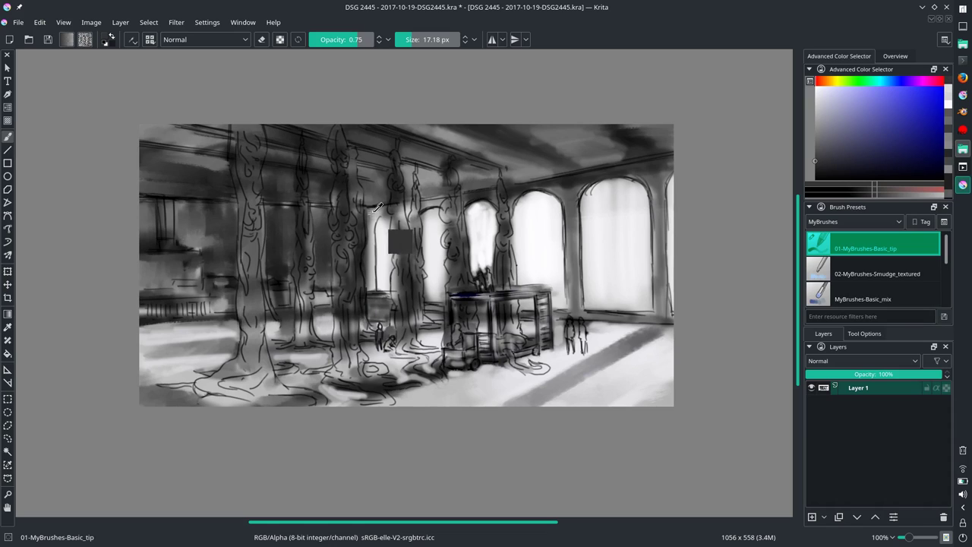
drag(383, 203, 368, 247)
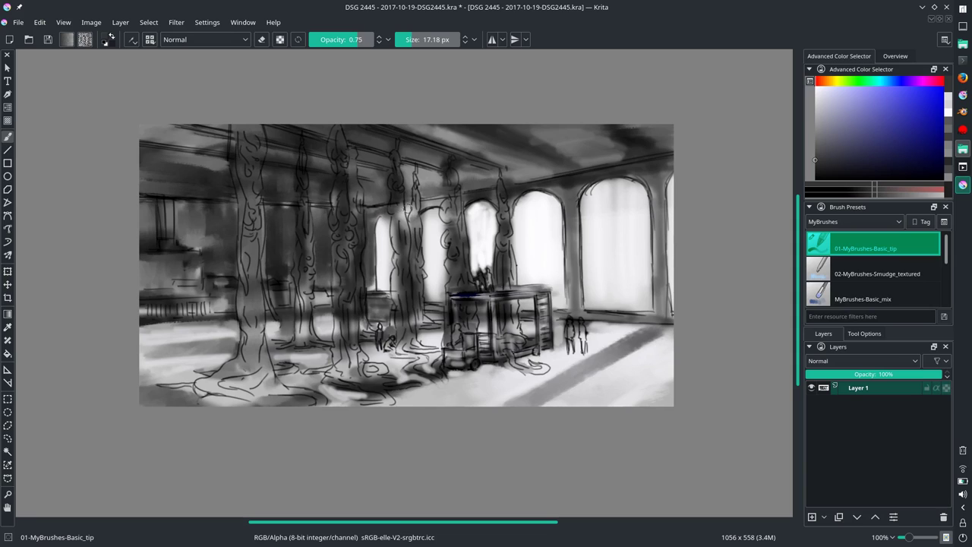
drag(547, 198, 604, 186)
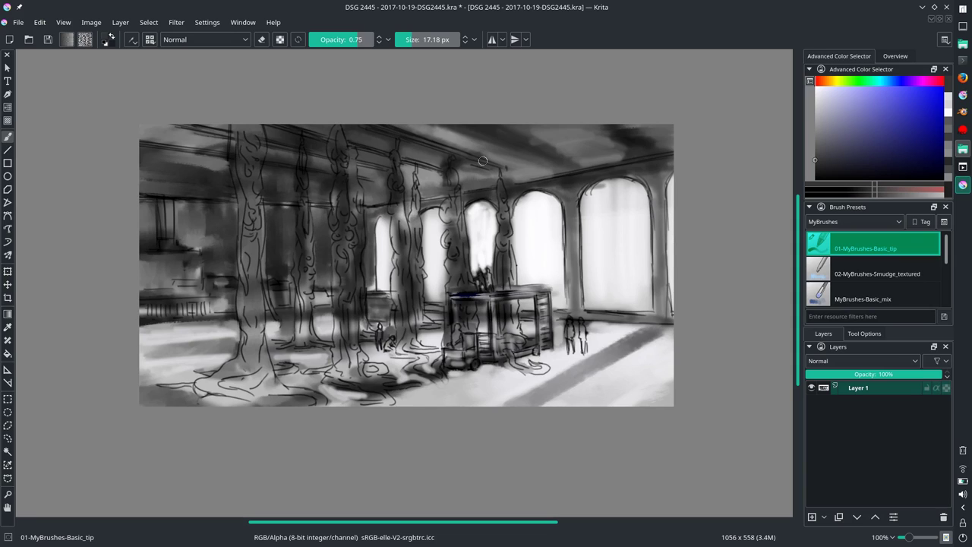
- Paint lighter grey strokes across the ceiling above the windows and along the left ceiling band
ctrl+click(512, 233)
drag(479, 186, 452, 163)
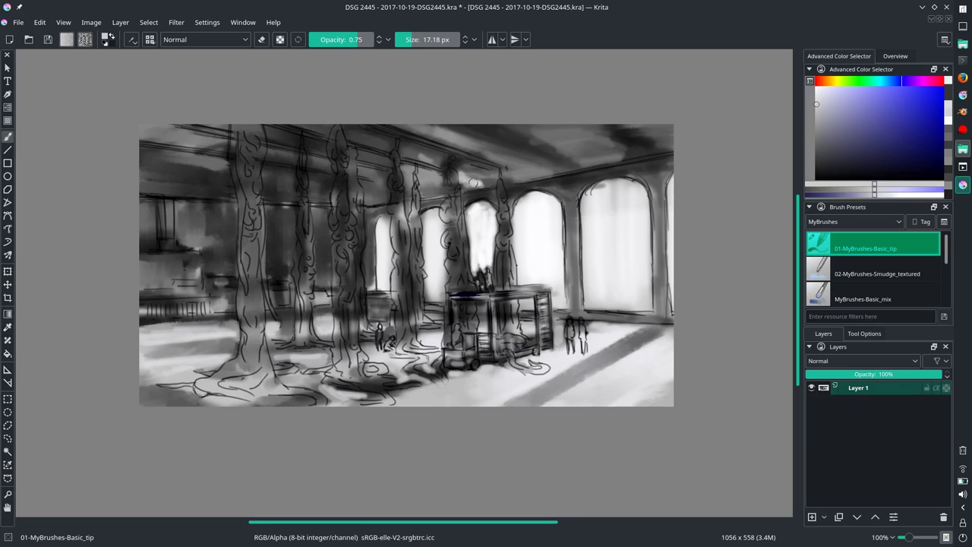
ctrl+click(532, 173)
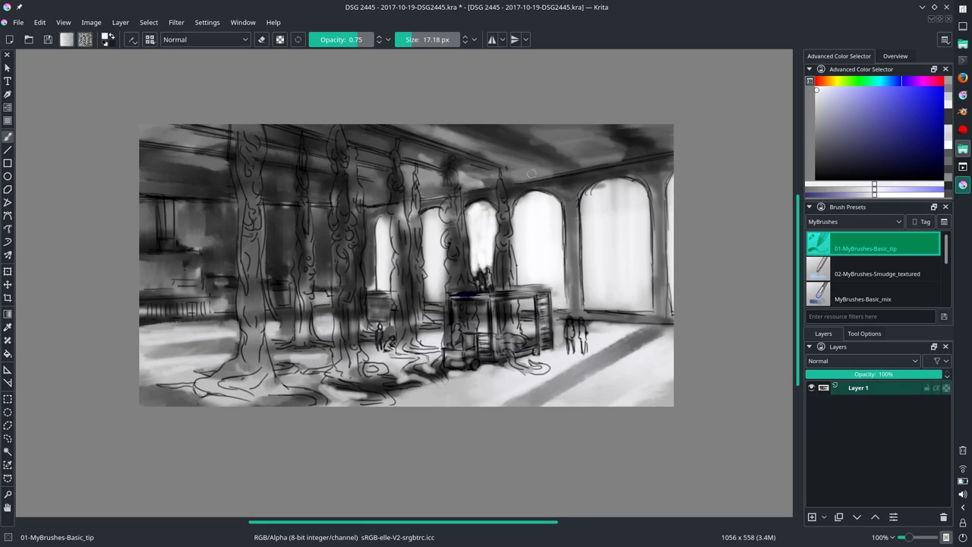
mouse_move(516, 164)
mouse_down()
mouse_move(433, 135)
mouse_move(441, 174)
mouse_up()
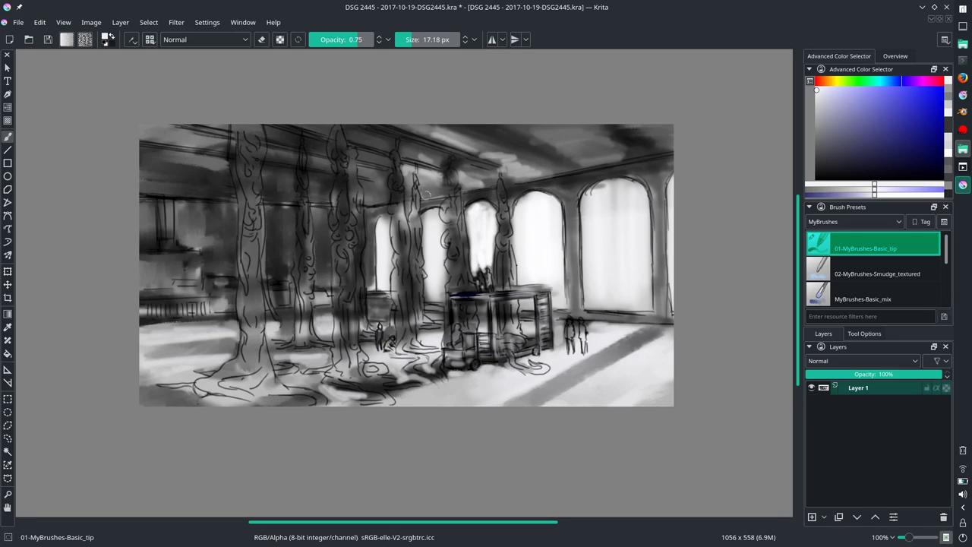
mouse_move(365, 190)
mouse_down()
mouse_move(145, 168)
mouse_move(240, 180)
mouse_up()
click(818, 115)
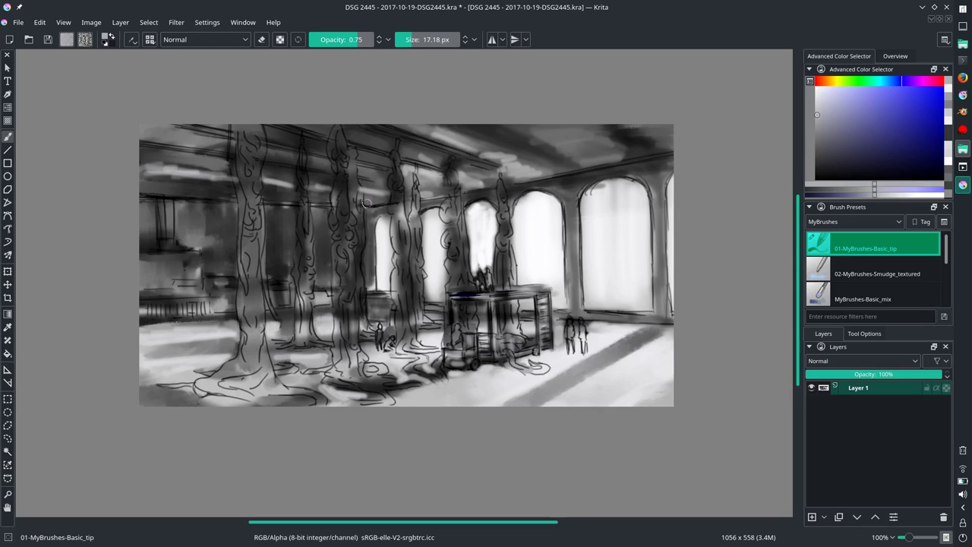
drag(141, 191, 242, 196)
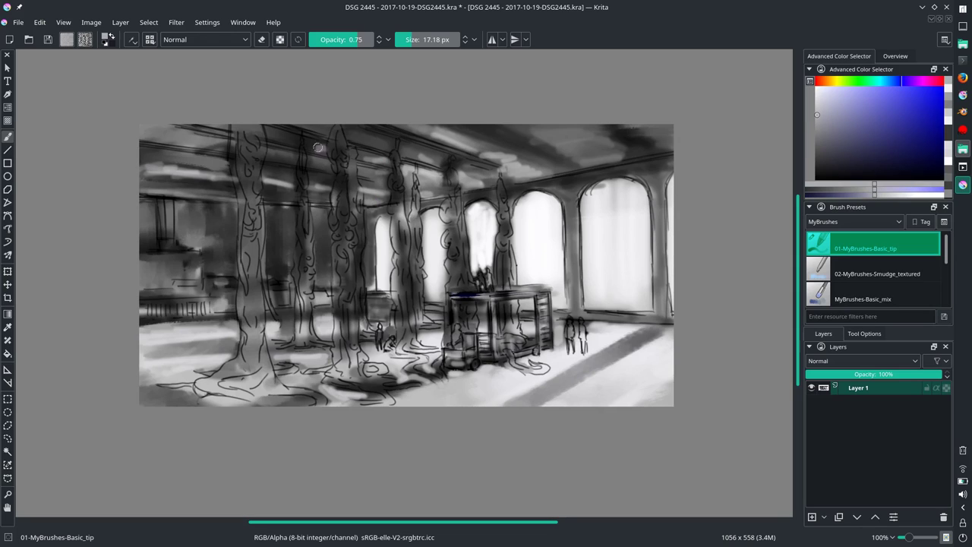
key(slash)
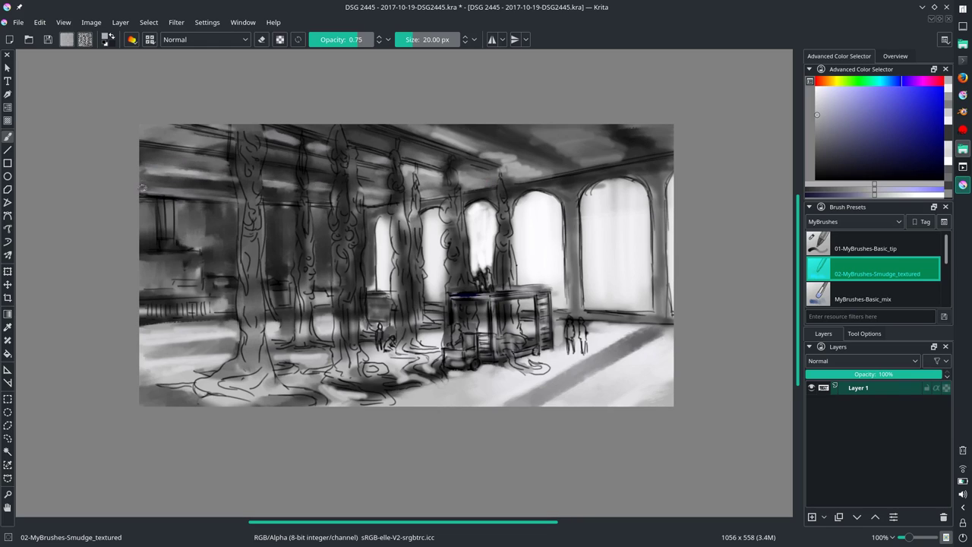
- Smudge the left ceiling band, then brighten the columns with a 44 px Color Dodge Basic_tip
drag(136, 191, 245, 196)
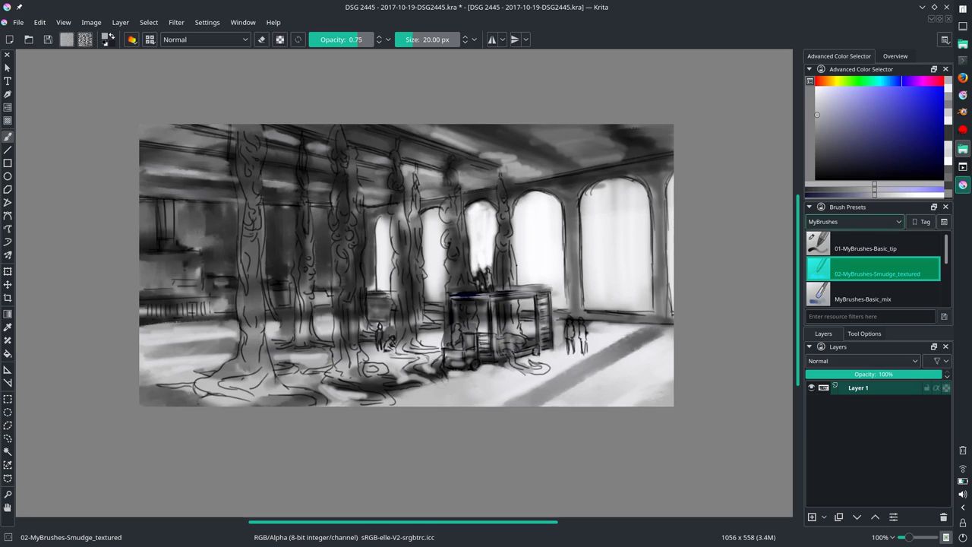
click(243, 39)
click(222, 68)
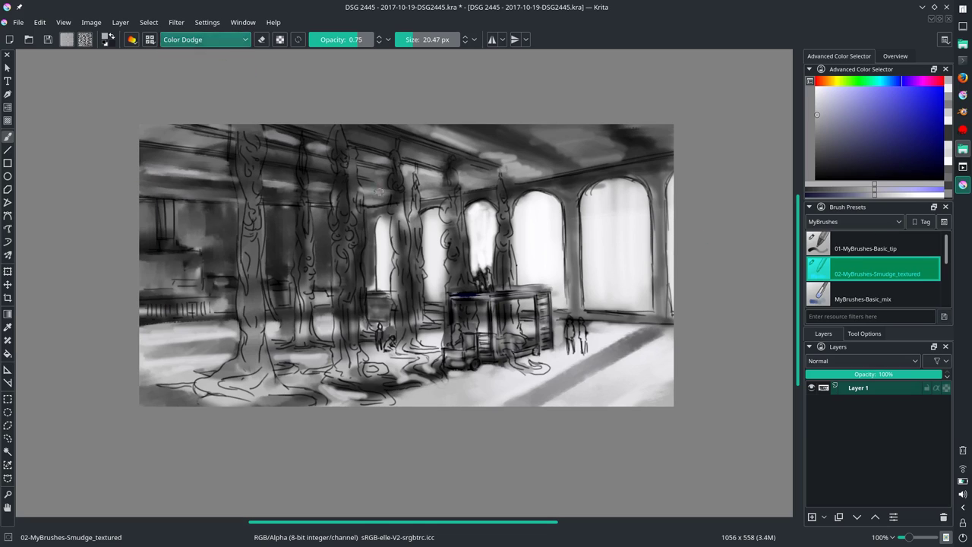
key(/)
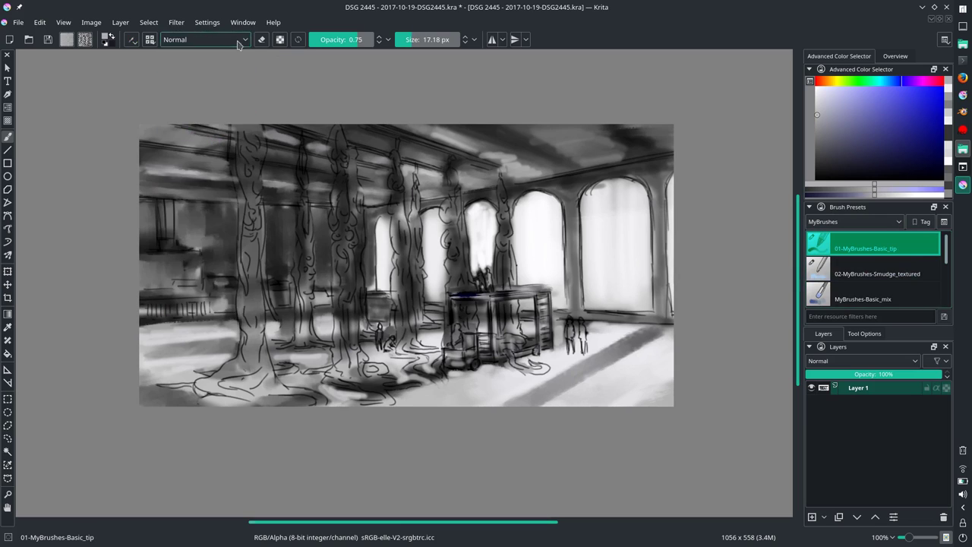
click(228, 40)
click(223, 69)
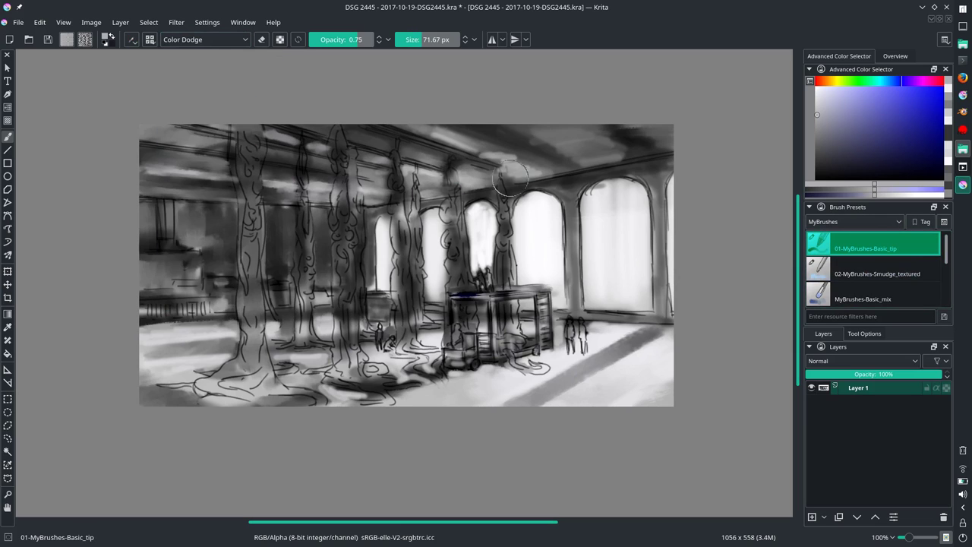
key(bracketleft)
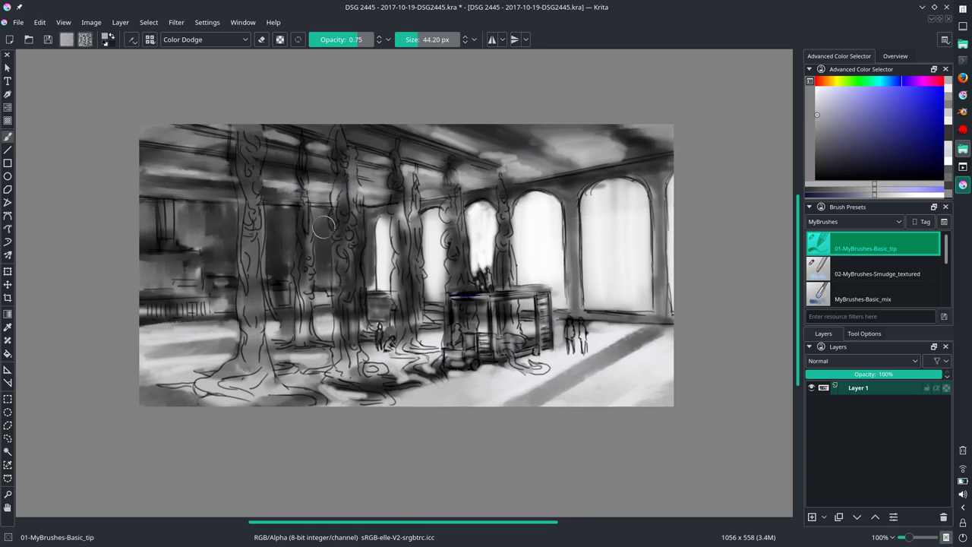
mouse_move(330, 243)
mouse_down()
mouse_move(327, 273)
mouse_move(296, 243)
mouse_move(217, 258)
mouse_up()
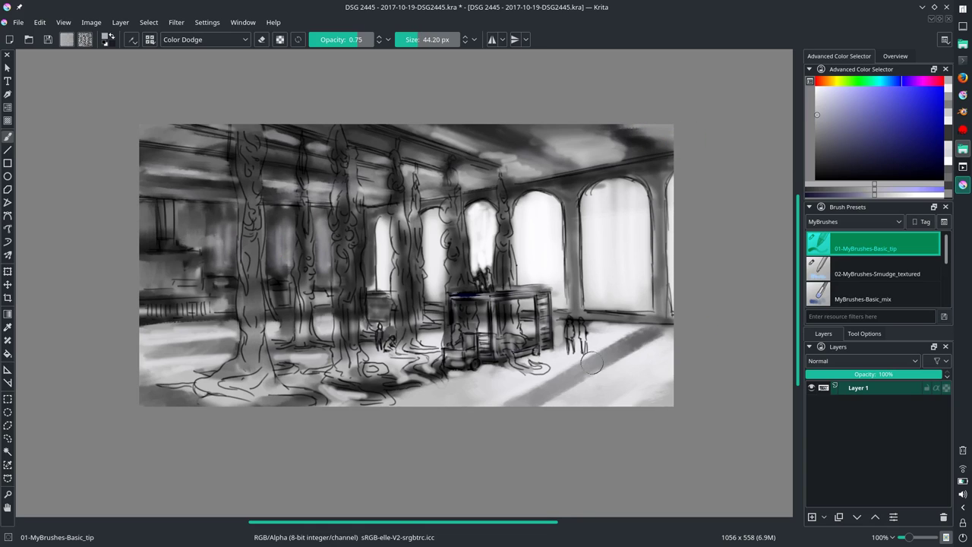
- Smudge the dark ceiling at the top right and near the left columns at 32 px
key(/)
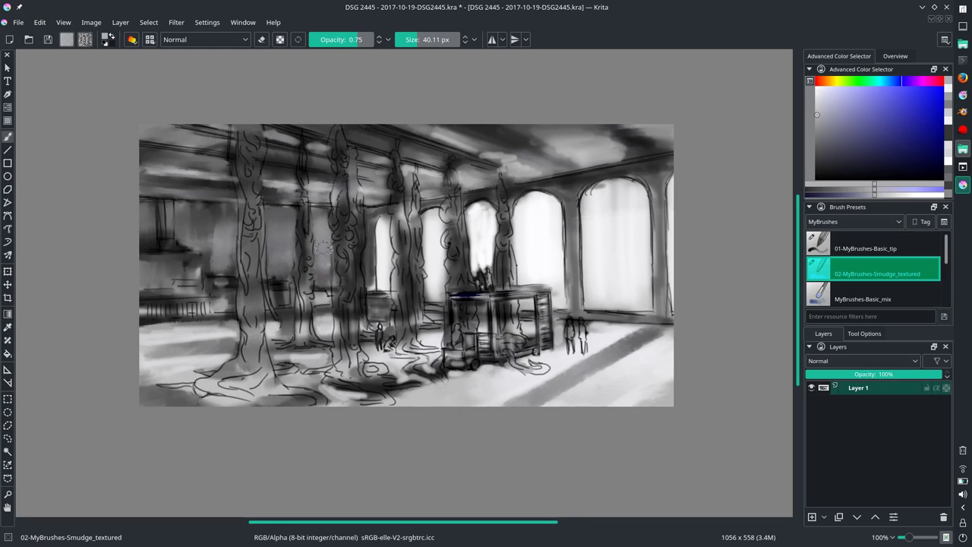
key(bracketleft)
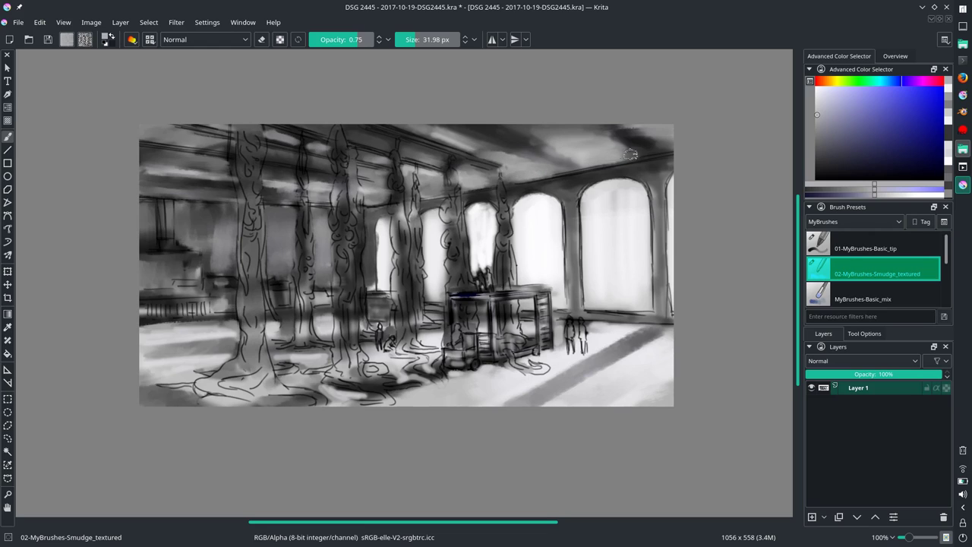
drag(626, 152, 662, 143)
drag(275, 185, 289, 192)
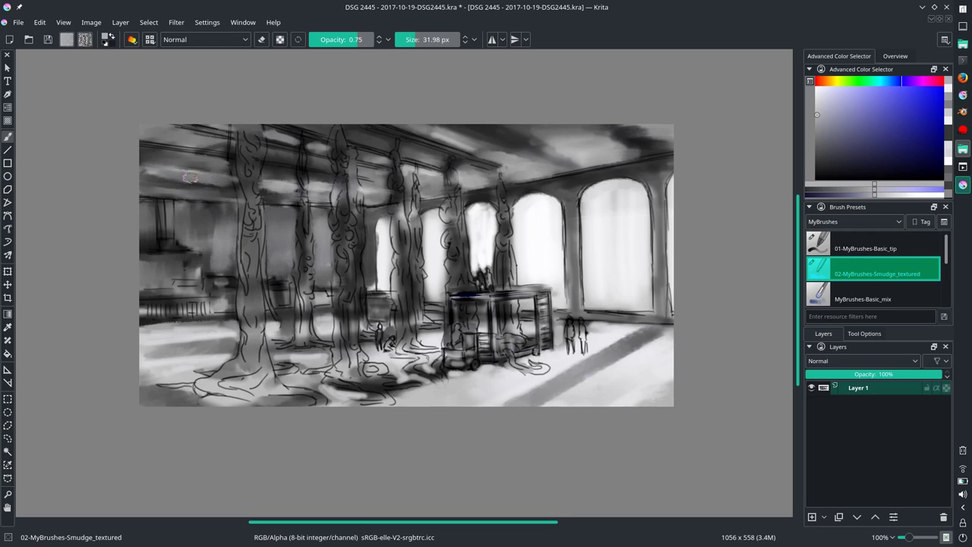
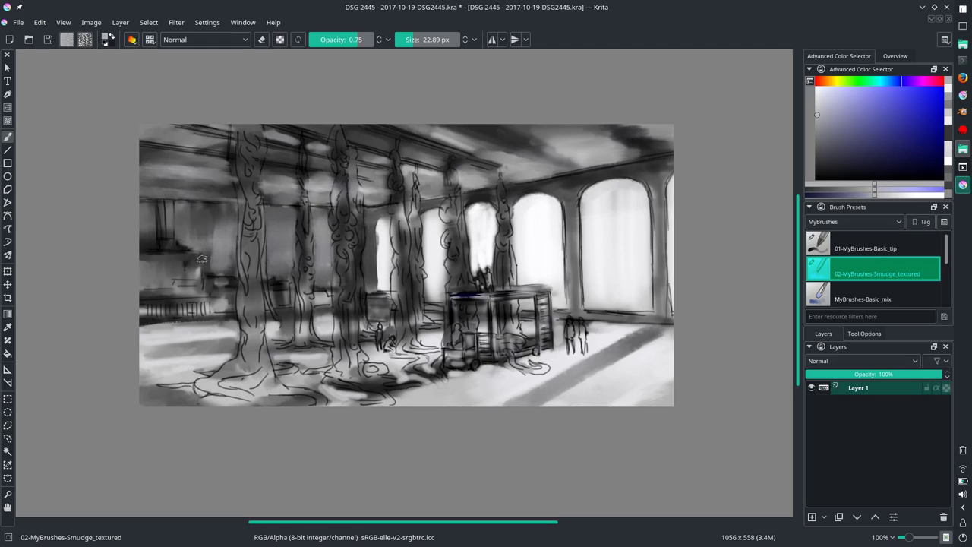
- Smudge the lower-left floor smoother with a larger 02-Smudge_textured brush, then switch to the Color Dodge Basic_tip brush
drag(191, 334, 228, 357)
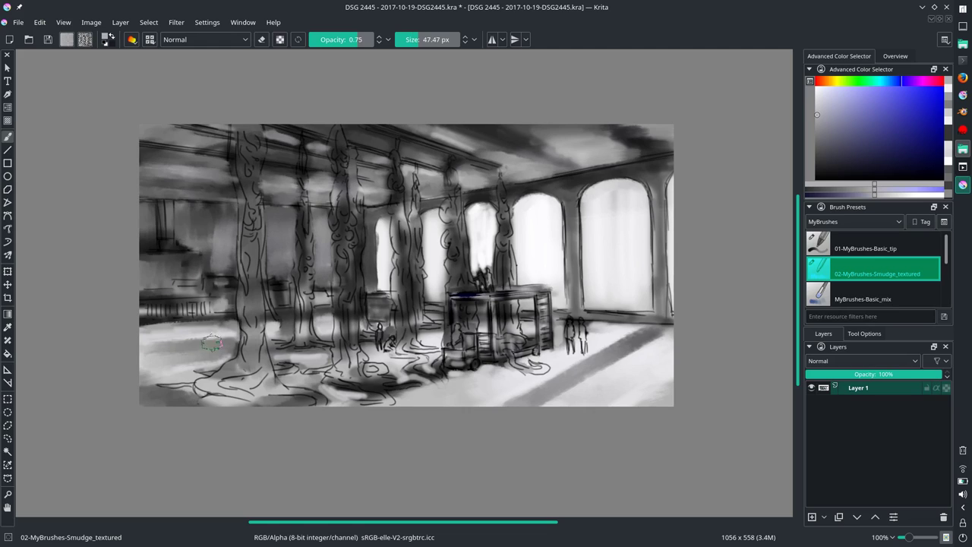
key(bracketright)
key(bracketright)
key(bracketright)
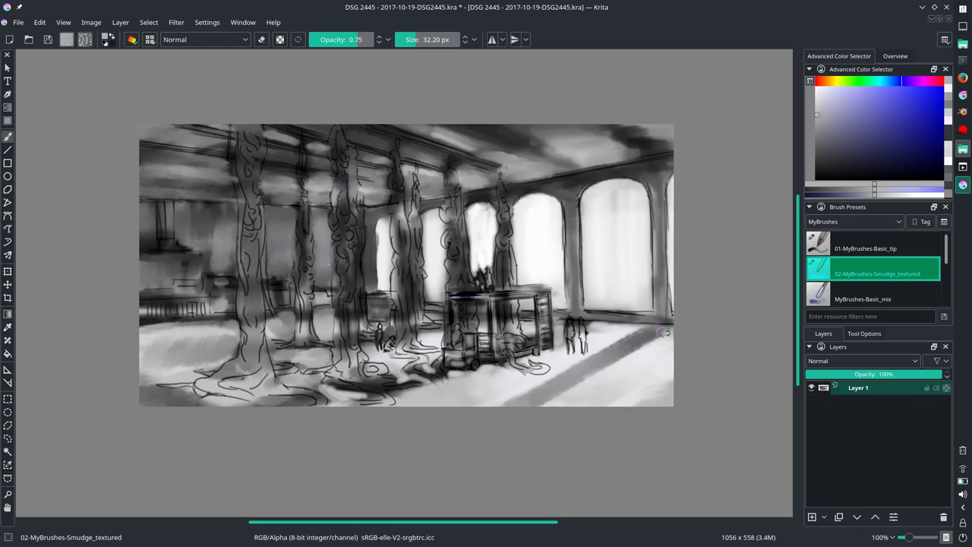
key(slash)
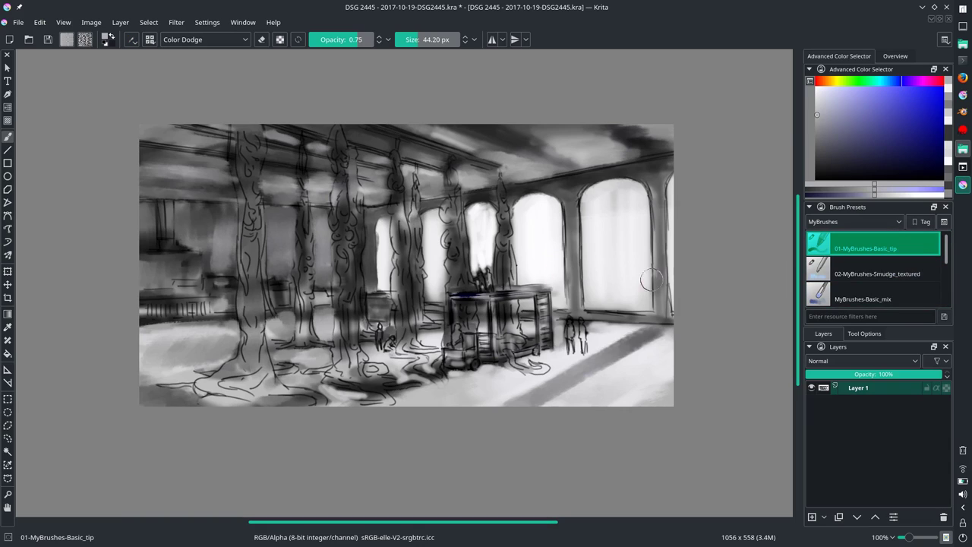
- Shrink the brush, brighten the floor right of the figures, and set the blending back to Normal
key(bracketleft)
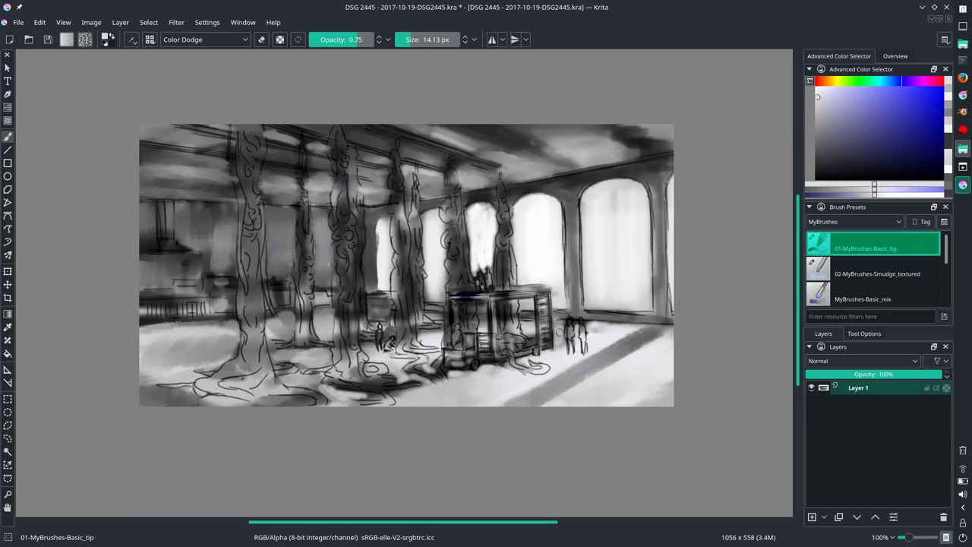
drag(559, 351, 584, 382)
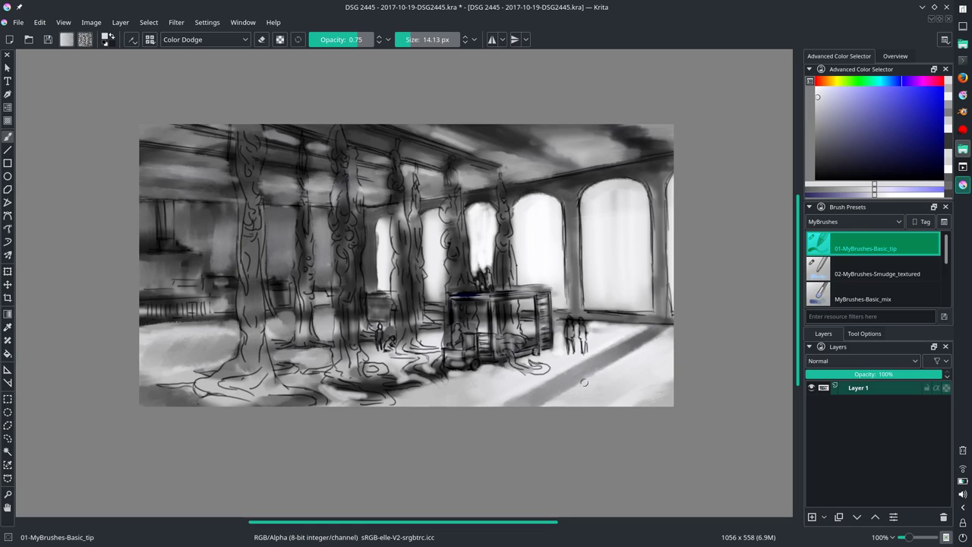
ctrl+click(608, 358)
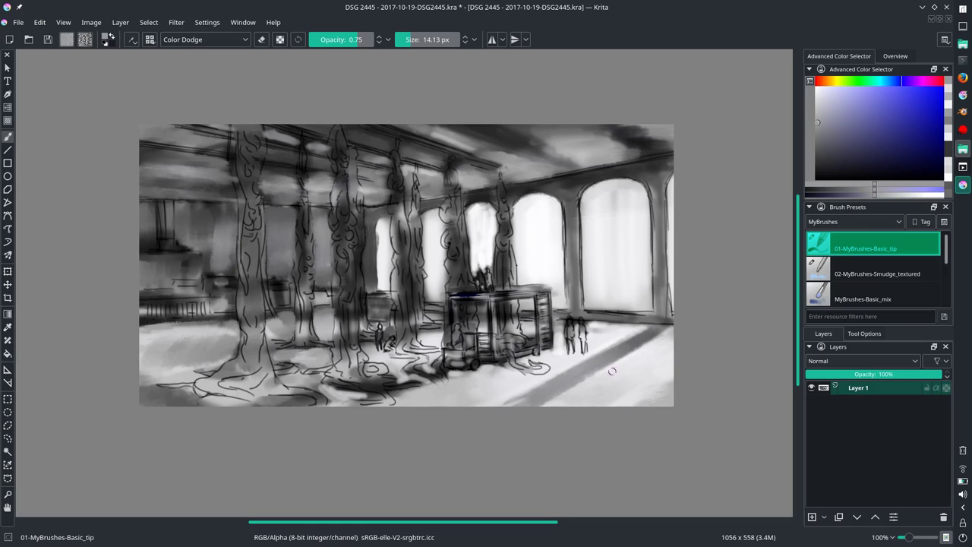
click(240, 35)
click(201, 133)
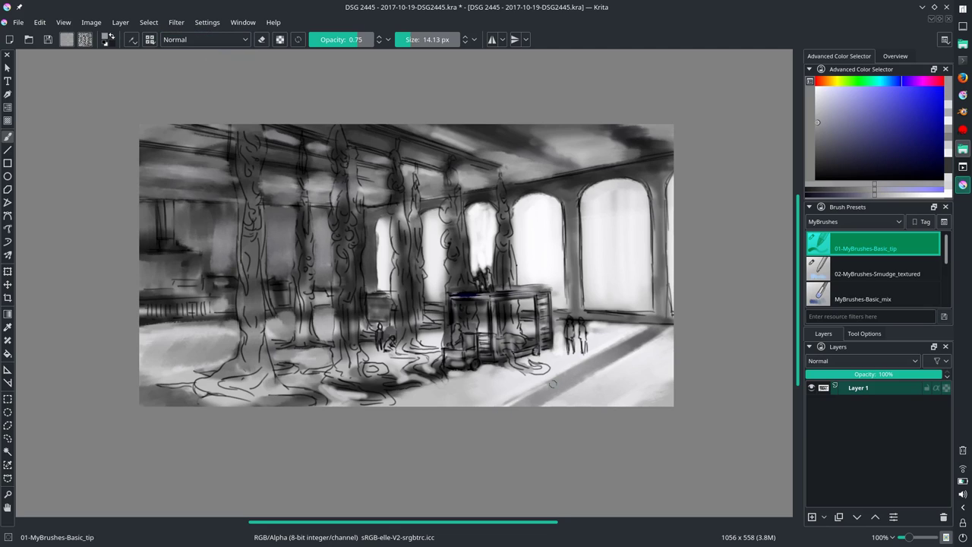
- Pick near-white greys and stroke faint highlights across the floor right of the figures
ctrl+click(560, 325)
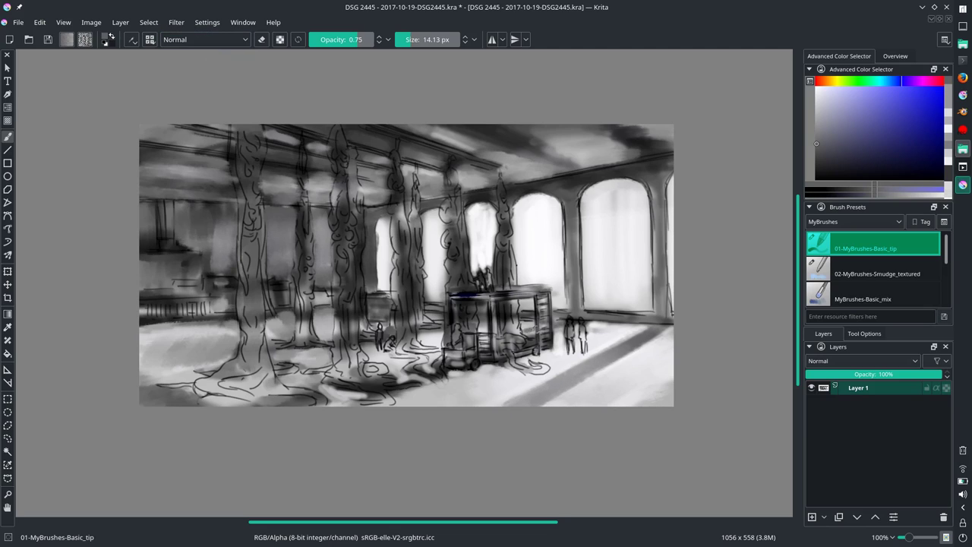
ctrl+click(575, 356)
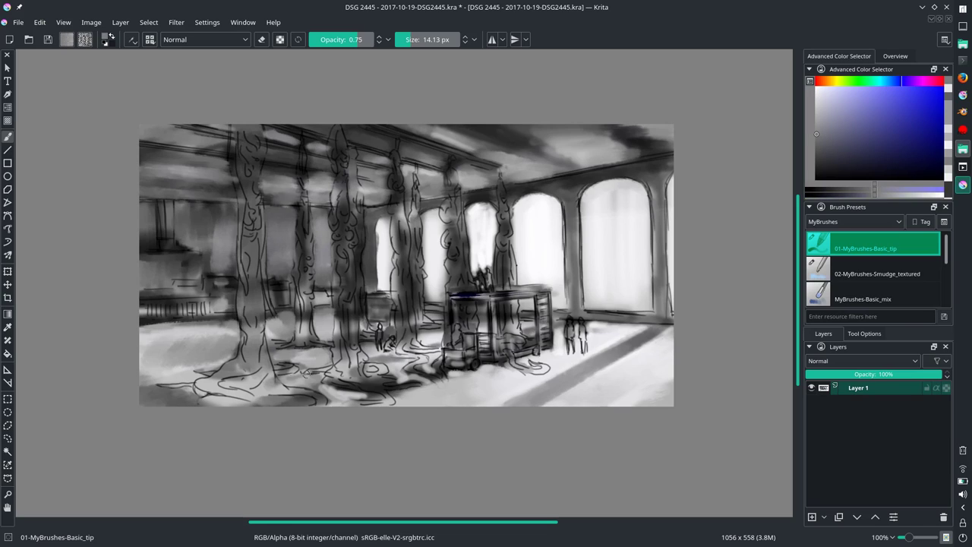
ctrl+click(558, 402)
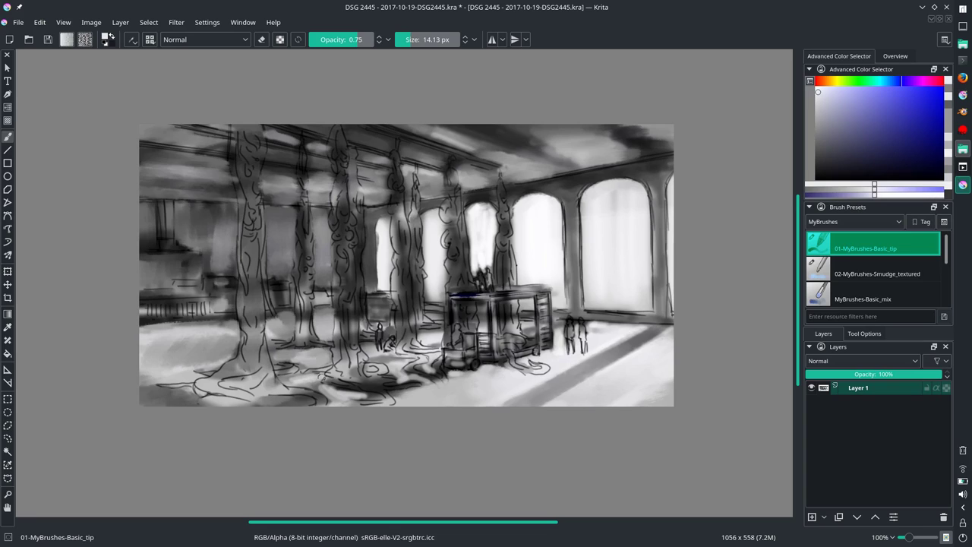
drag(442, 331, 422, 334)
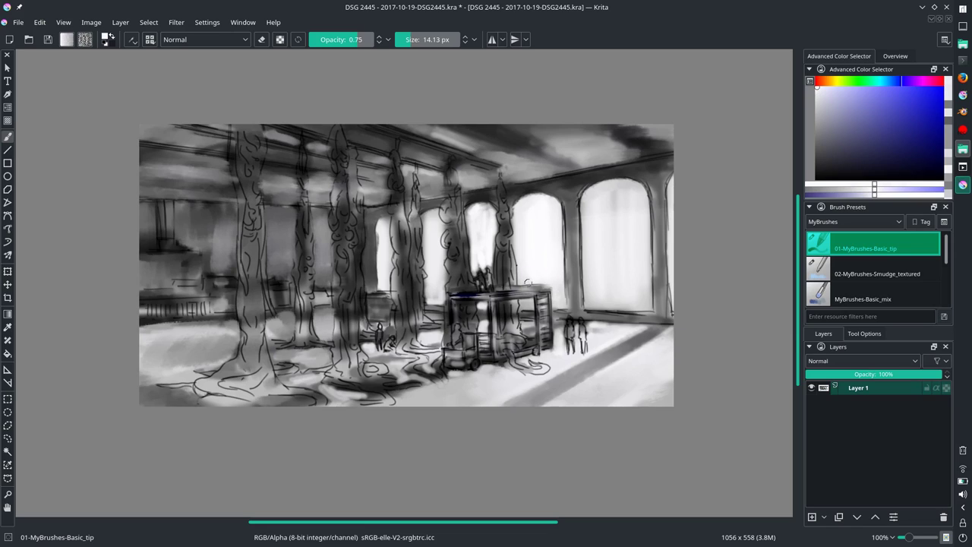
ctrl+click(445, 278)
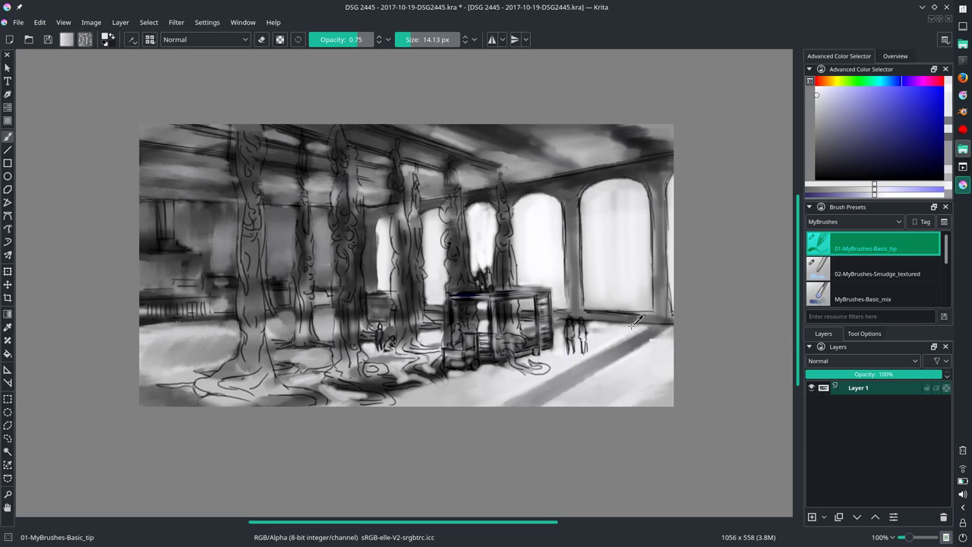
drag(633, 328, 599, 328)
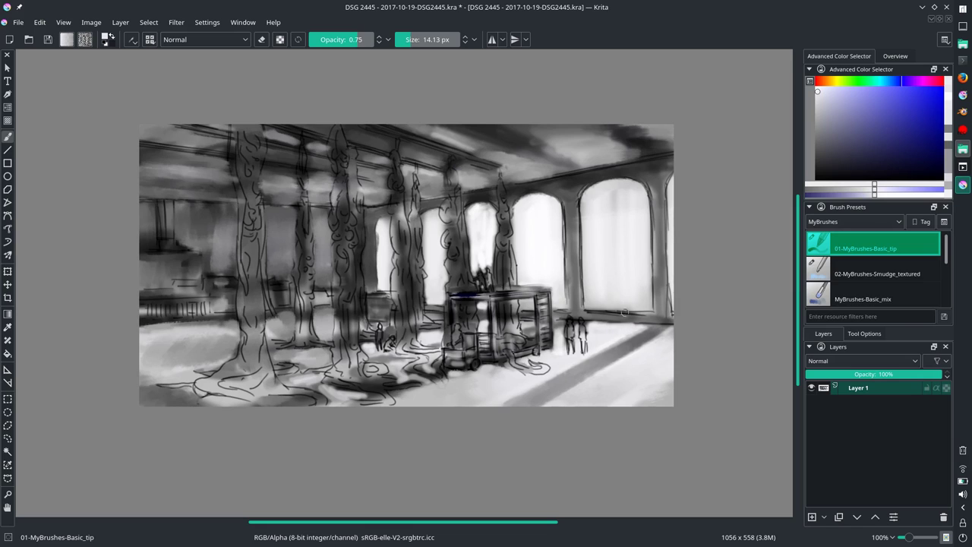
click(17, 22)
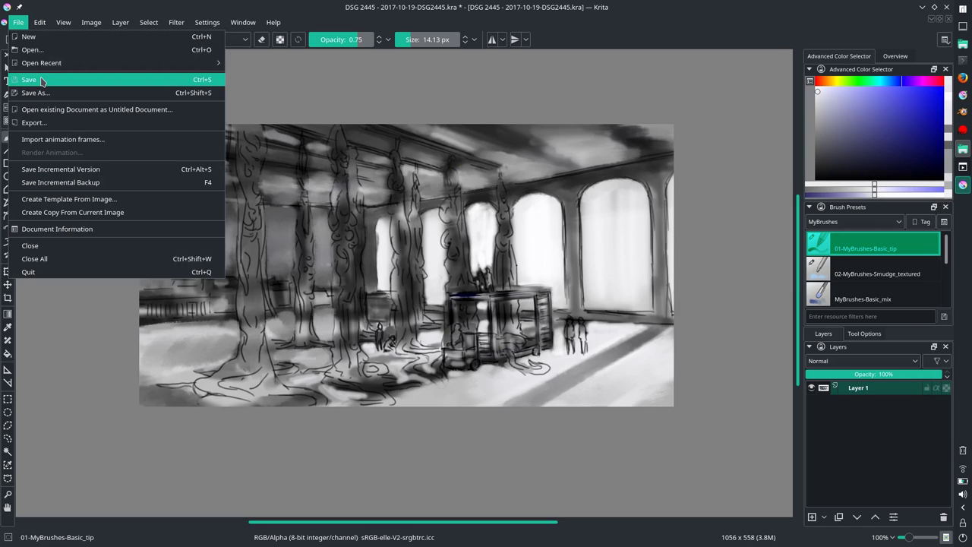
- Mirror the image horizontally and rework the left edge strip with alternating light and dark greys
click(114, 143)
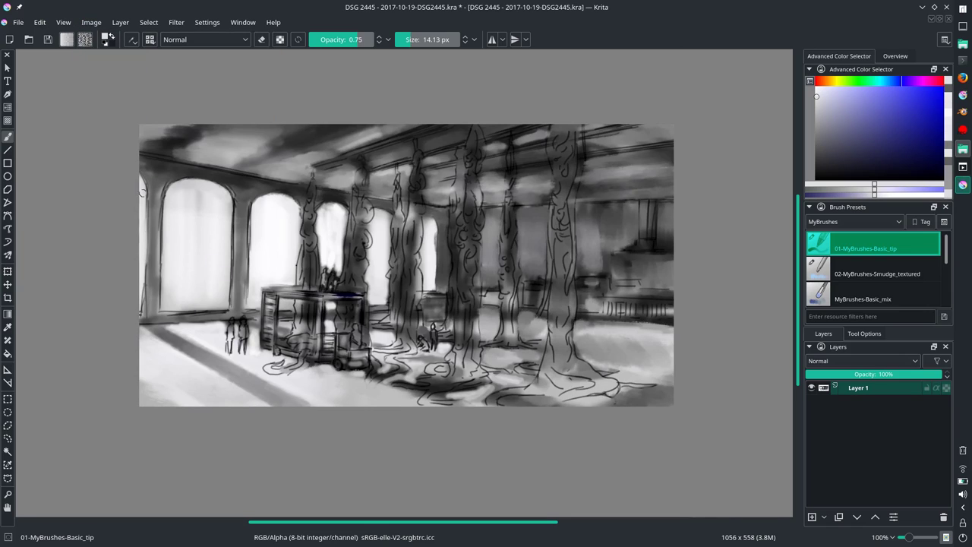
drag(144, 206, 140, 271)
ctrl+click(157, 197)
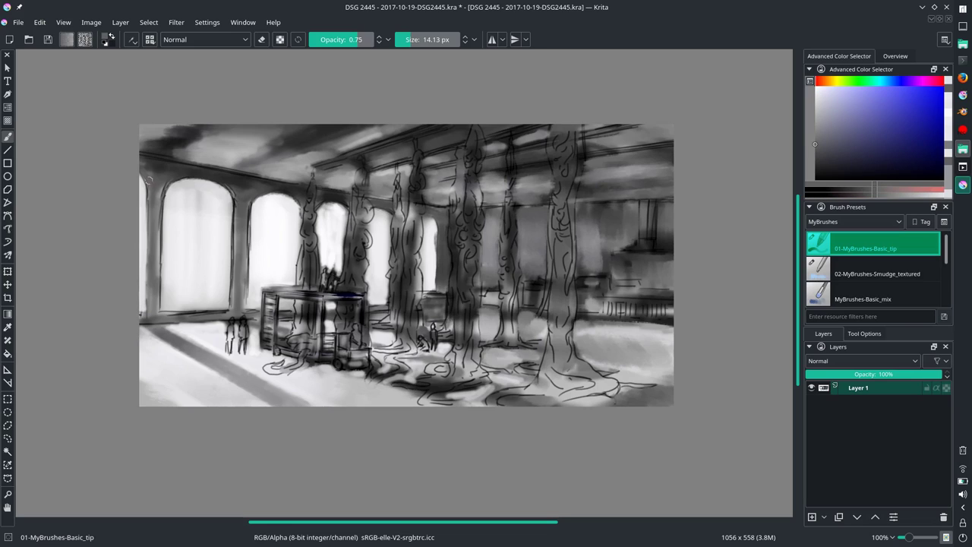
drag(158, 186, 156, 259)
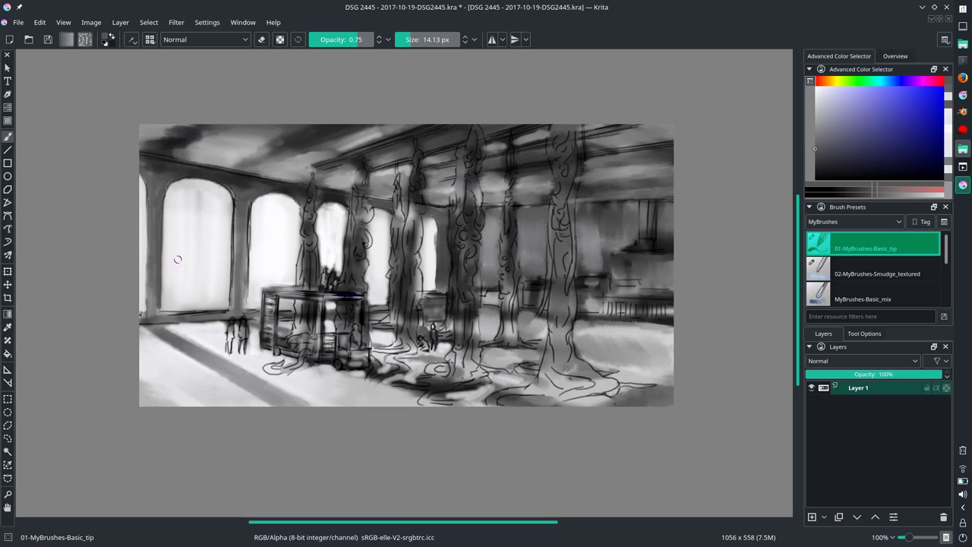
key(bracketright)
key(bracketright)
ctrl+click(174, 235)
drag(152, 188, 152, 296)
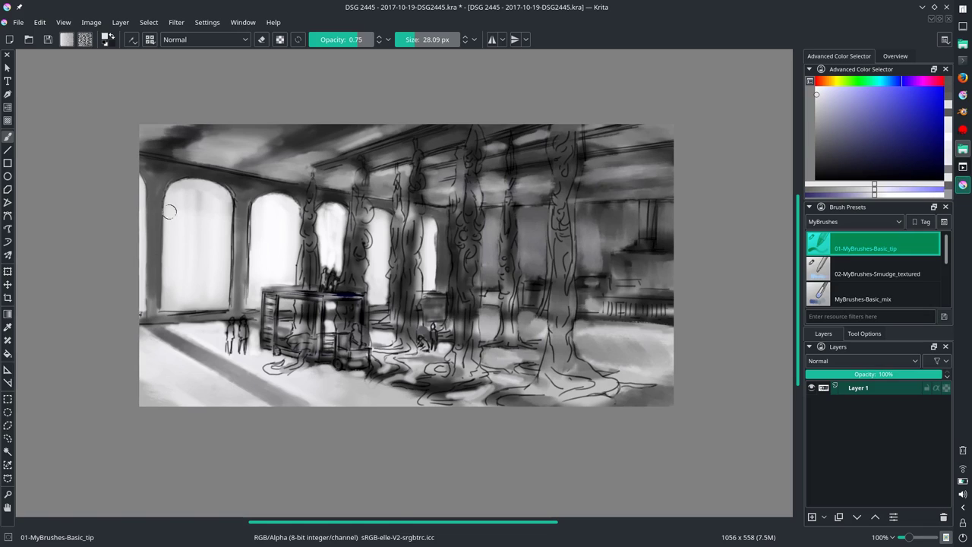
key(bracketleft)
ctrl+click(166, 282)
drag(155, 250, 155, 311)
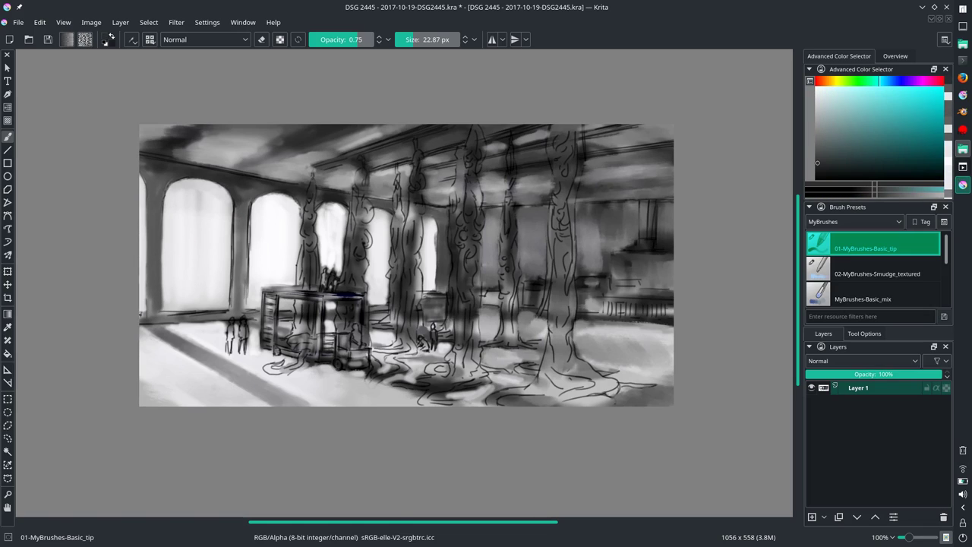
- Repaint the pillar beside the first arch, darkening it then adding near-white light strokes
drag(237, 224, 240, 296)
ctrl+click(243, 195)
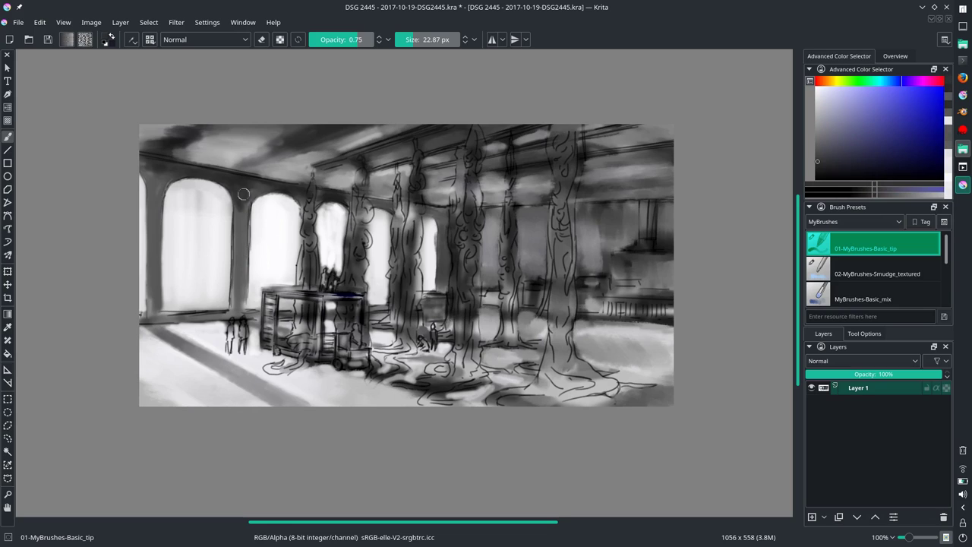
drag(243, 195, 243, 273)
ctrl+click(250, 259)
drag(245, 228, 244, 304)
ctrl+click(224, 217)
drag(228, 205, 228, 303)
- Lighten the arch base, the second arch and the pillar next to it
ctrl+click(190, 291)
drag(163, 304, 223, 298)
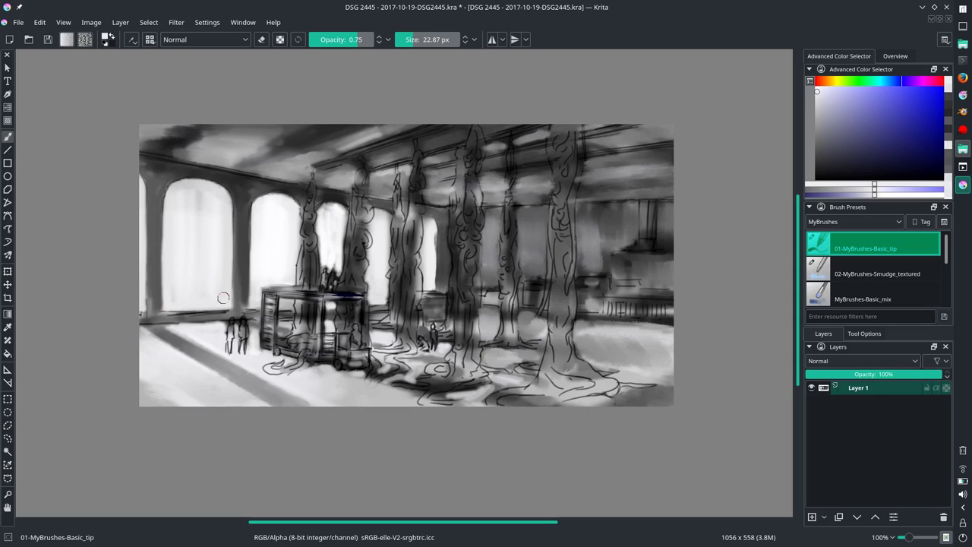
ctrl+click(199, 313)
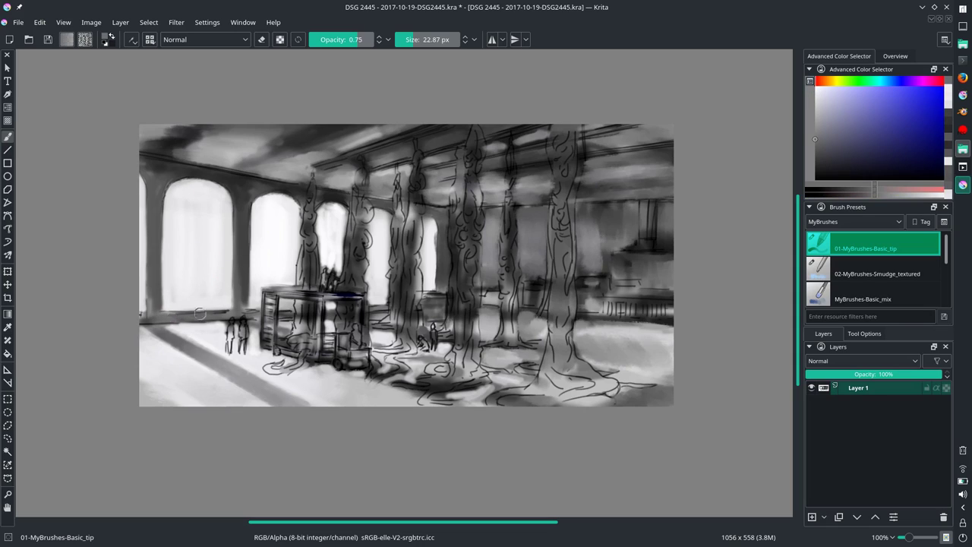
ctrl+click(269, 246)
drag(249, 213, 243, 309)
drag(281, 205, 307, 251)
ctrl+click(283, 199)
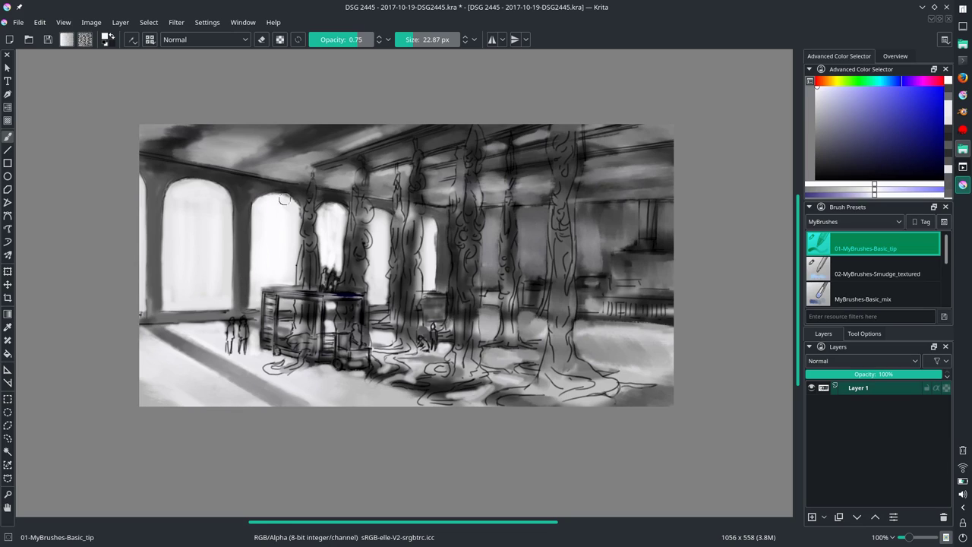
- Lighten the small figures and the right floor with broad light grey strokes using a smaller brush
ctrl+click(199, 346)
ctrl+click(162, 352)
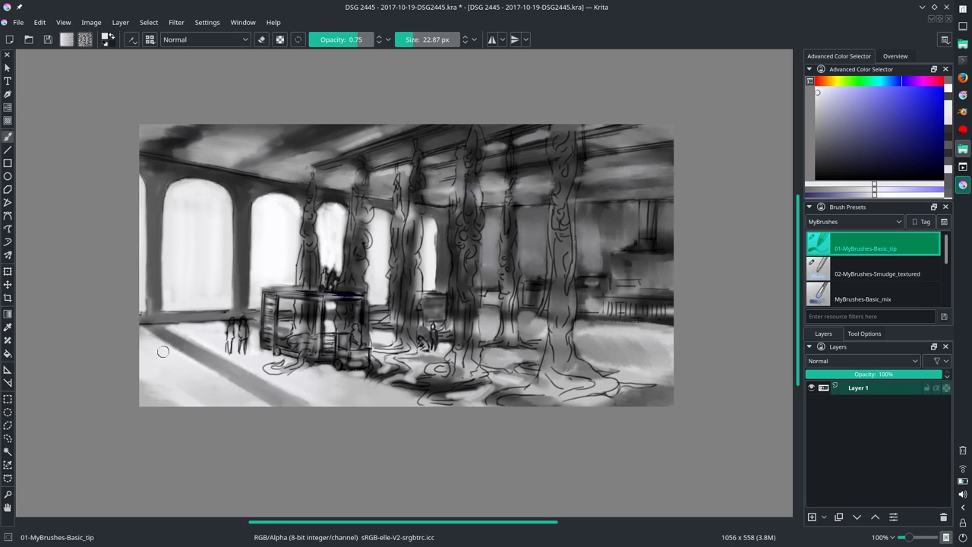
ctrl+click(141, 334)
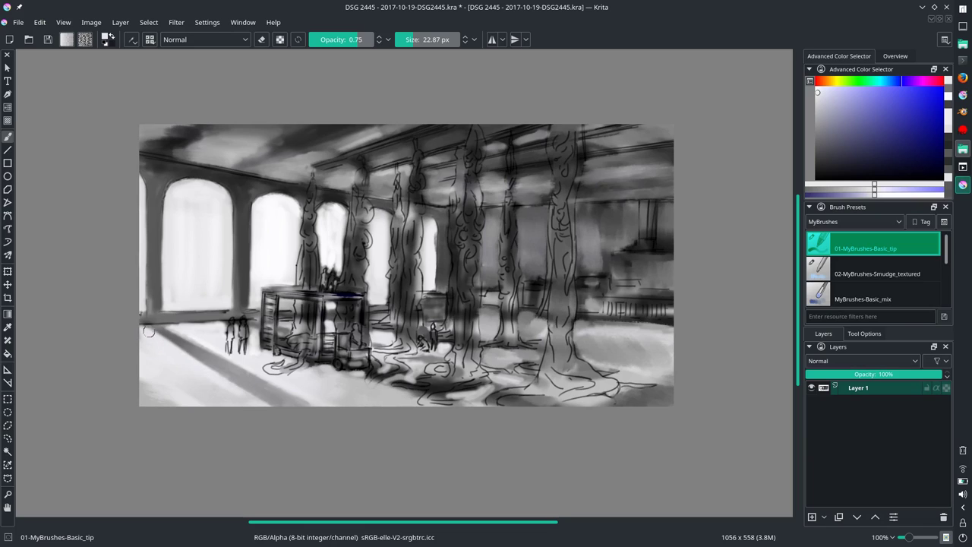
ctrl+click(199, 343)
key(bracketleft)
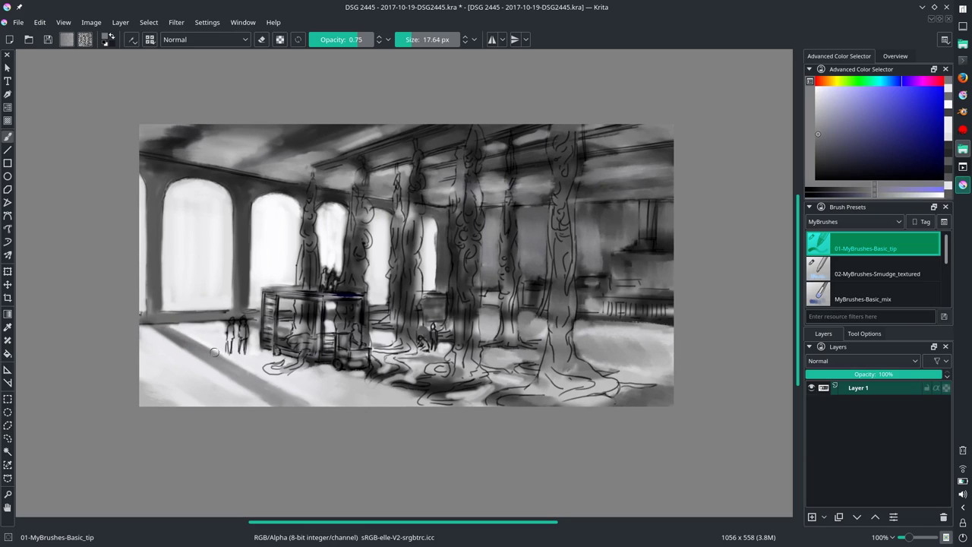
ctrl+click(157, 301)
ctrl+click(241, 367)
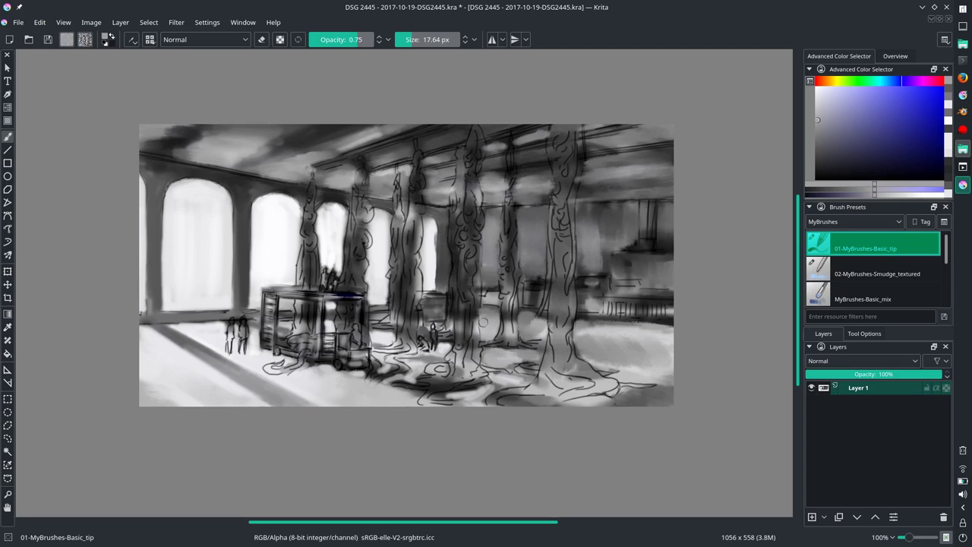
ctrl+click(464, 328)
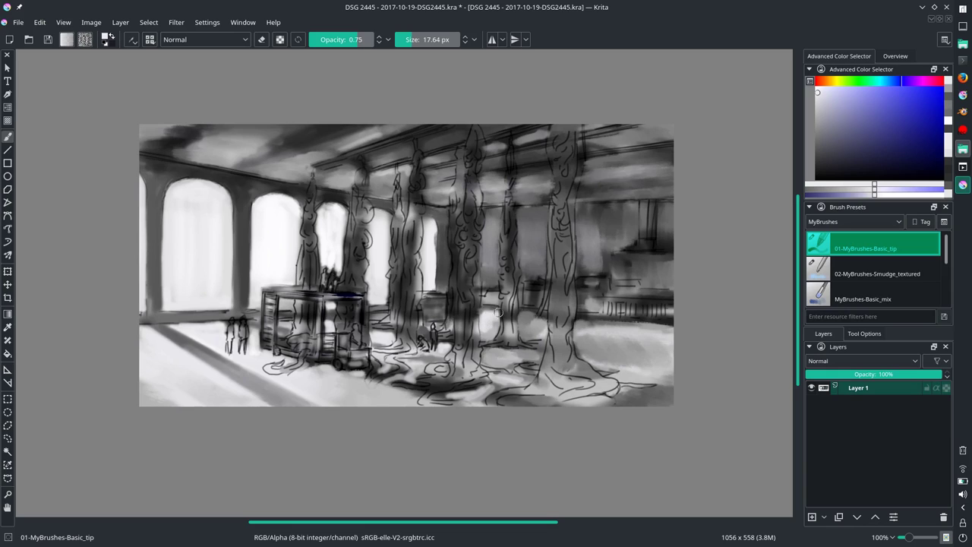
drag(492, 316, 488, 332)
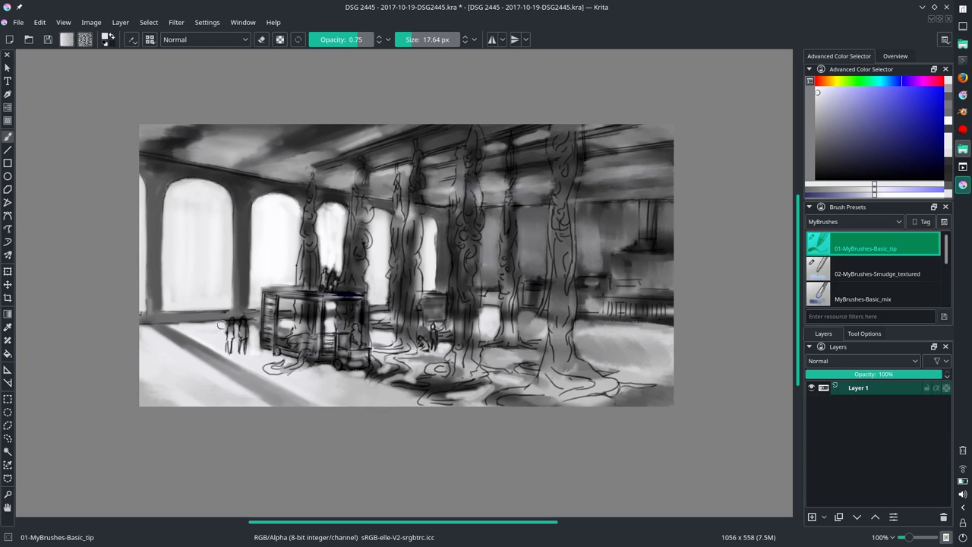
drag(222, 324, 235, 326)
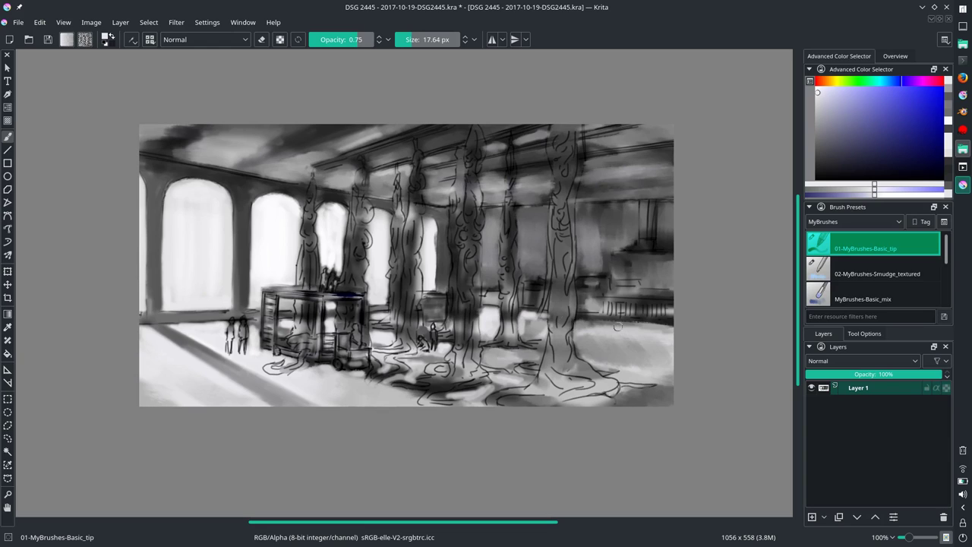
mouse_move(582, 325)
mouse_down()
mouse_move(665, 344)
mouse_move(607, 361)
mouse_move(586, 337)
mouse_up()
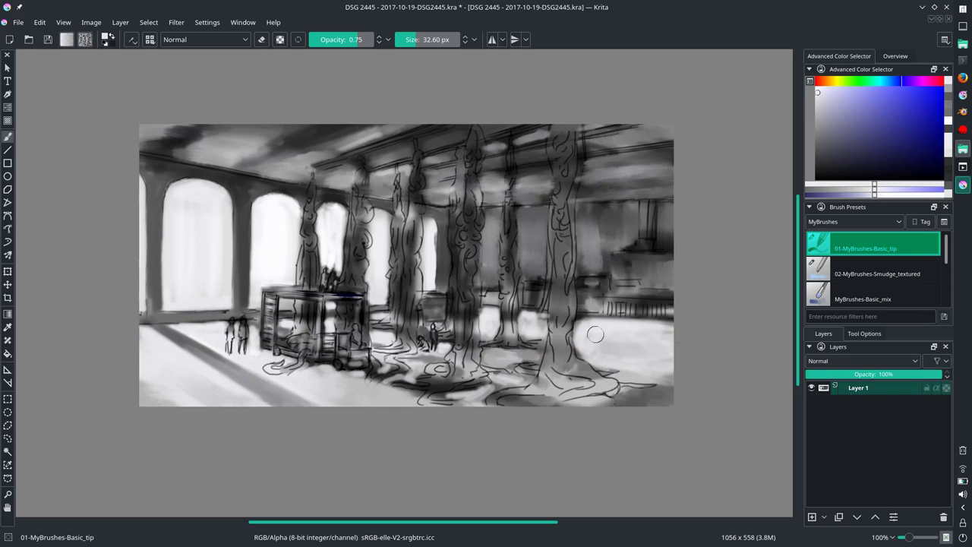
- Pick a darker grey and paint a dark horizontal stroke across the right floor
ctrl+click(342, 375)
key(bracketleft)
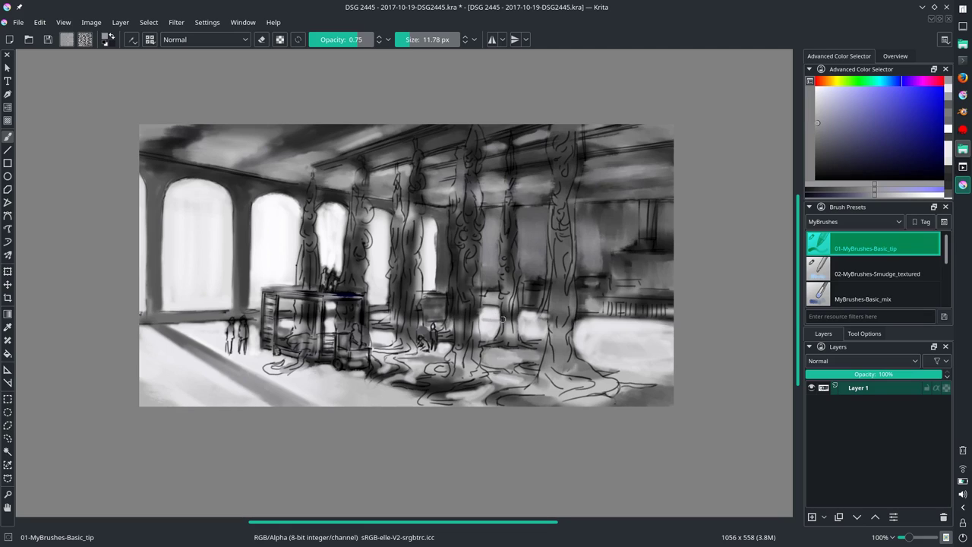
ctrl+click(599, 326)
key(bracketright)
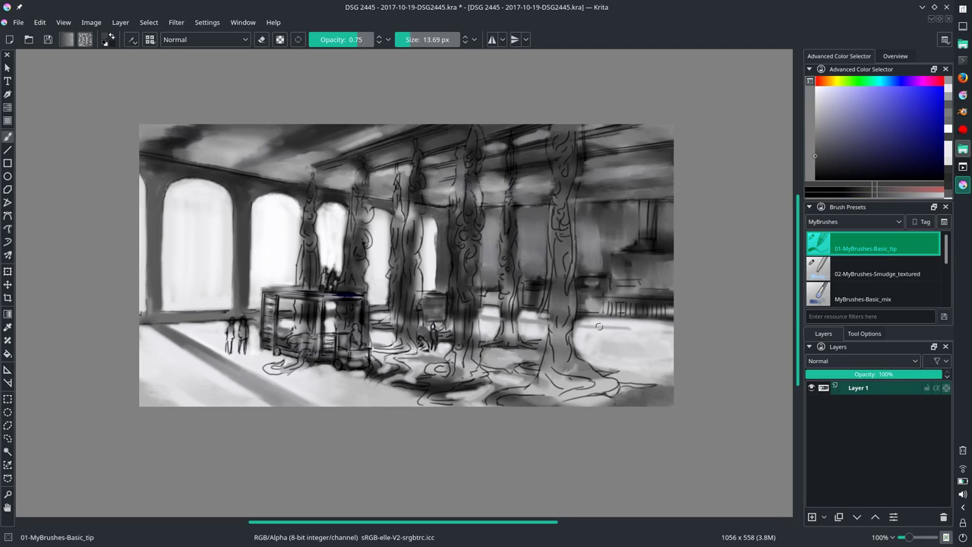
mouse_move(578, 327)
mouse_down()
mouse_move(597, 329)
mouse_move(581, 315)
mouse_move(676, 310)
mouse_up()
- Layer alternating dark and light horizontal strokes across the right floor band
drag(552, 314, 487, 313)
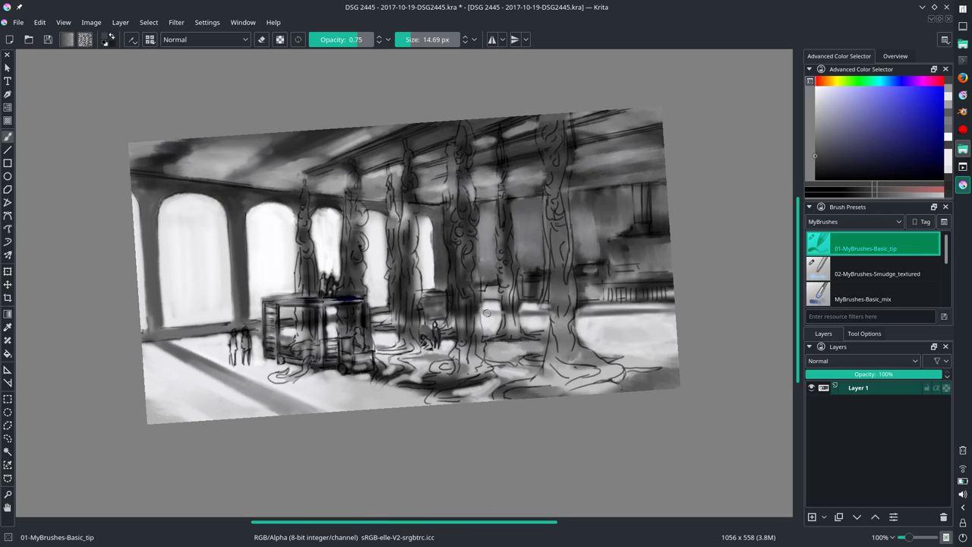
ctrl+click(635, 331)
drag(581, 309, 674, 306)
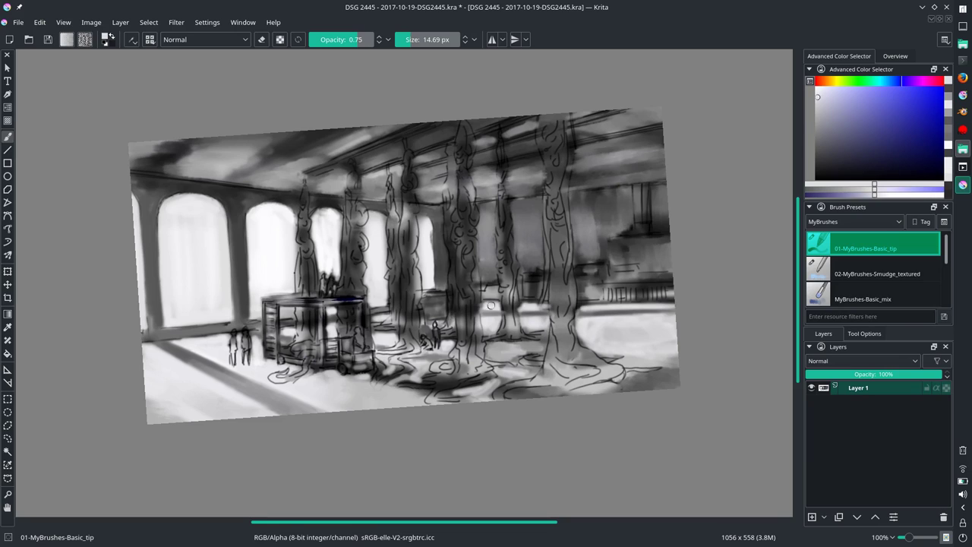
ctrl+click(513, 300)
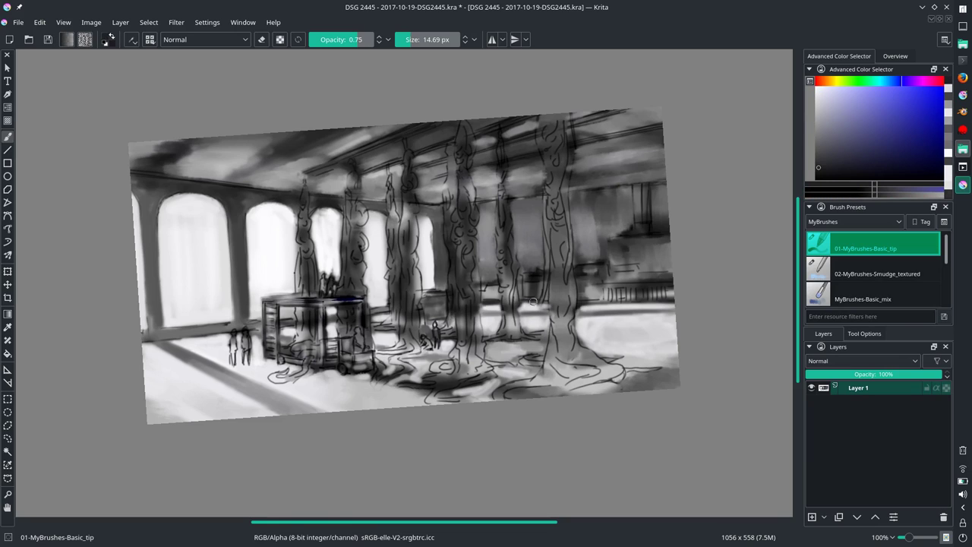
drag(587, 302, 631, 301)
mouse_move(547, 304)
mouse_down()
mouse_move(486, 305)
mouse_move(615, 308)
mouse_up()
ctrl+click(521, 307)
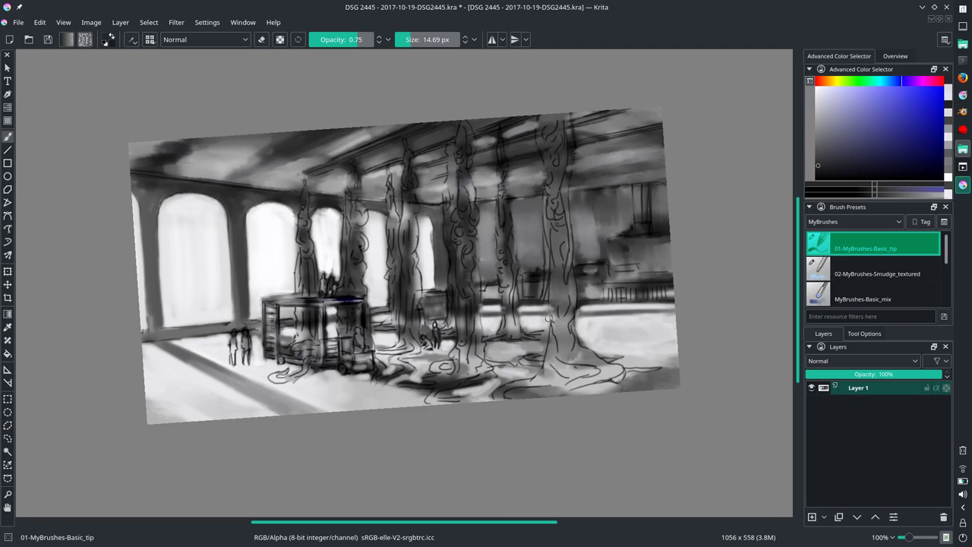
ctrl+click(543, 320)
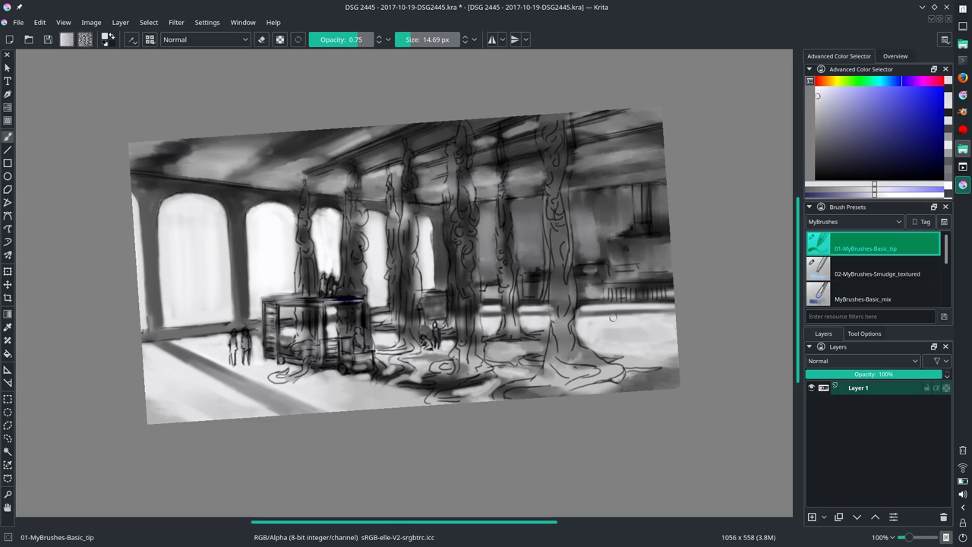
- Add a faint light stroke on a column and a faint dark stroke across the right floor
key(5)
ctrl+click(430, 253)
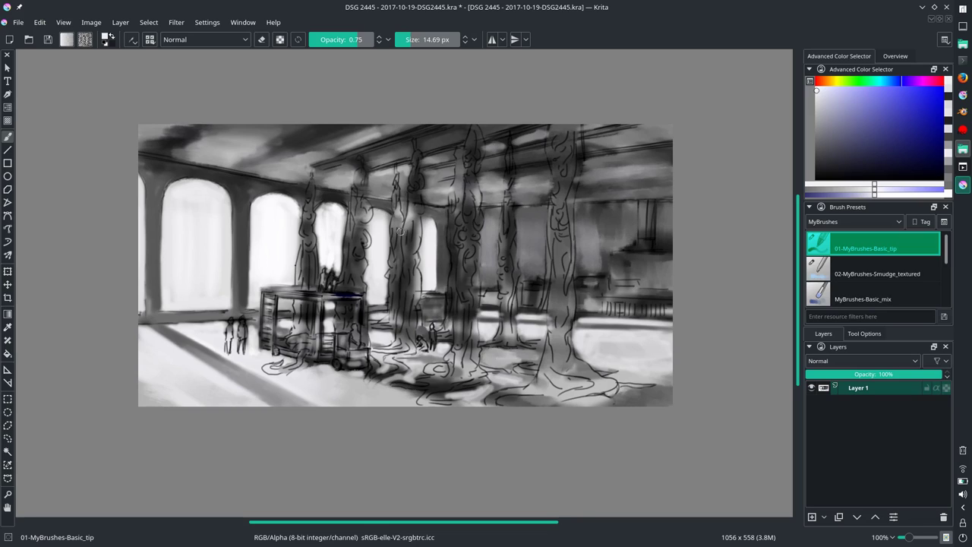
drag(389, 216, 389, 245)
drag(497, 328, 514, 312)
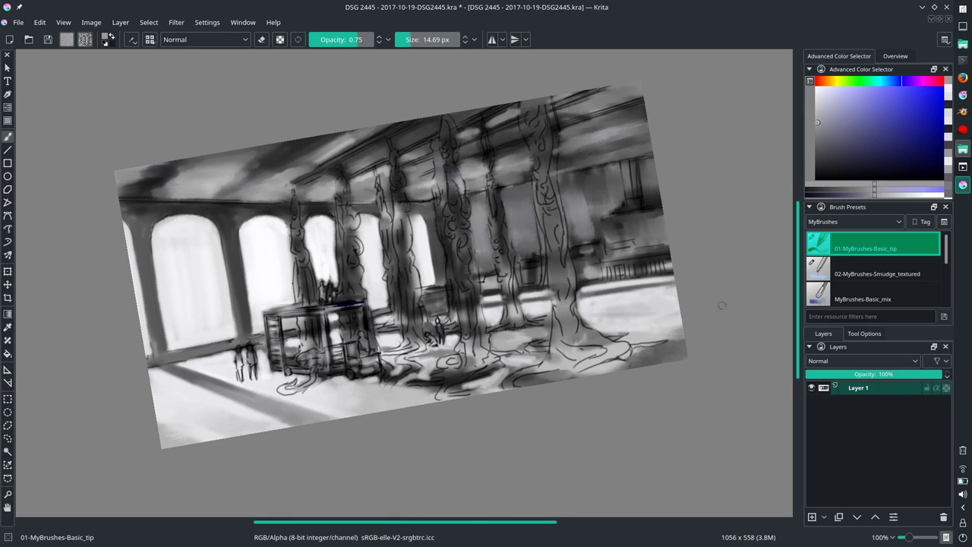
drag(676, 303, 616, 312)
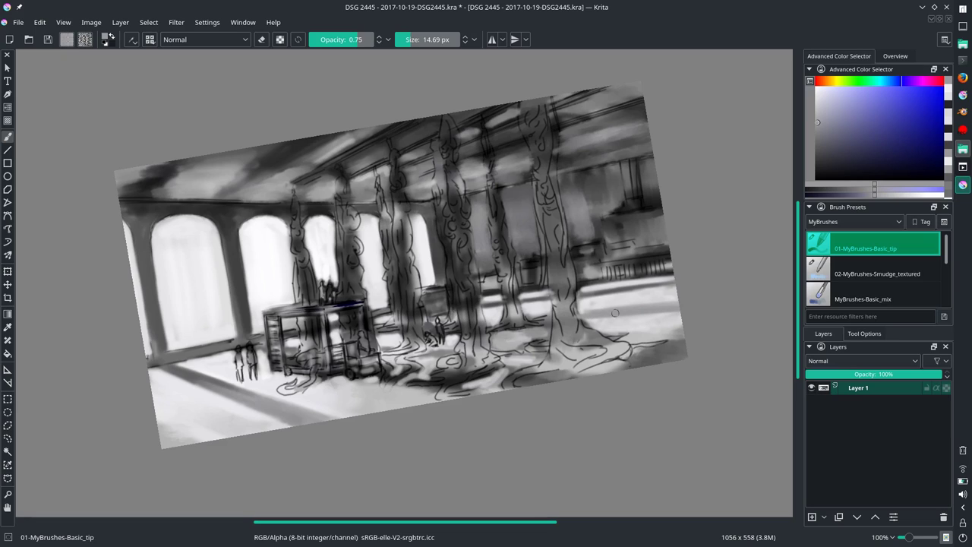
key(5)
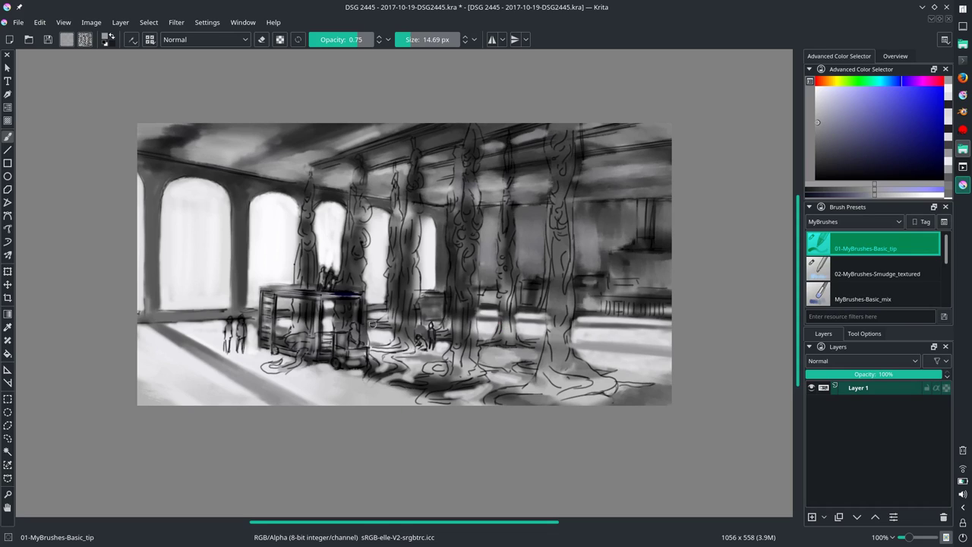
- Save the painting, then paint a small standing figure beside the others
click(18, 22)
click(19, 81)
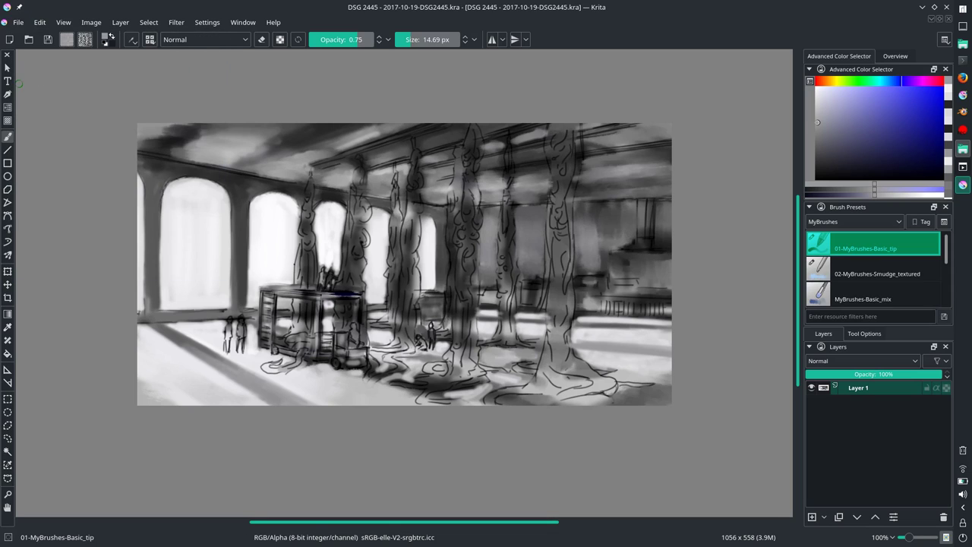
scroll(247, 318, up, 3)
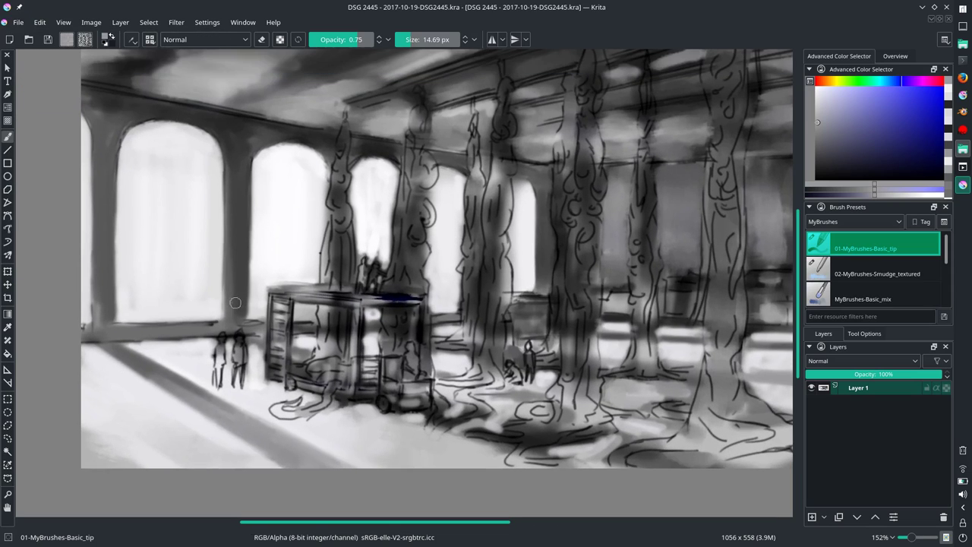
mouse_move(221, 338)
mouse_down()
mouse_move(216, 377)
mouse_move(265, 404)
mouse_up()
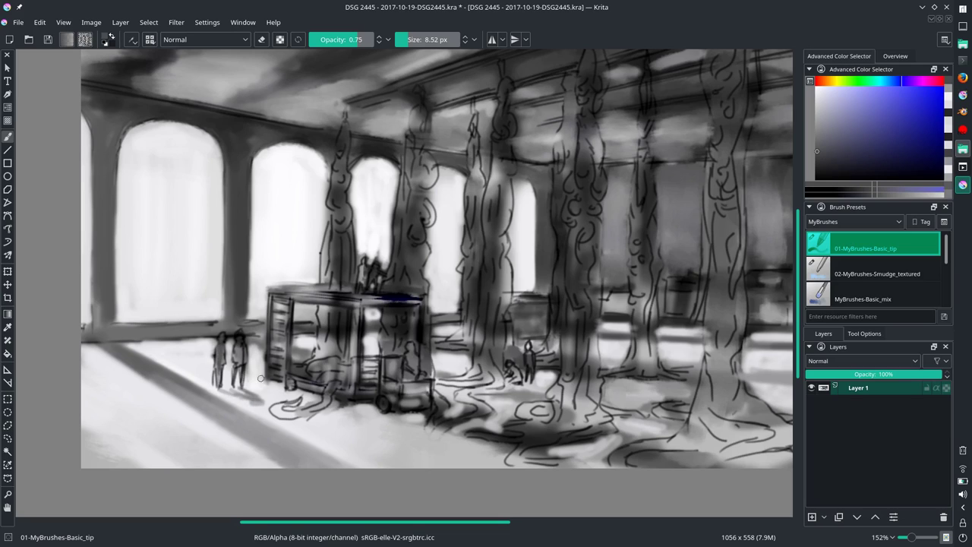
- Thicken the curling floor shape and darken the area around the cart's wheels and base
ctrl+click(319, 391)
ctrl+click(354, 390)
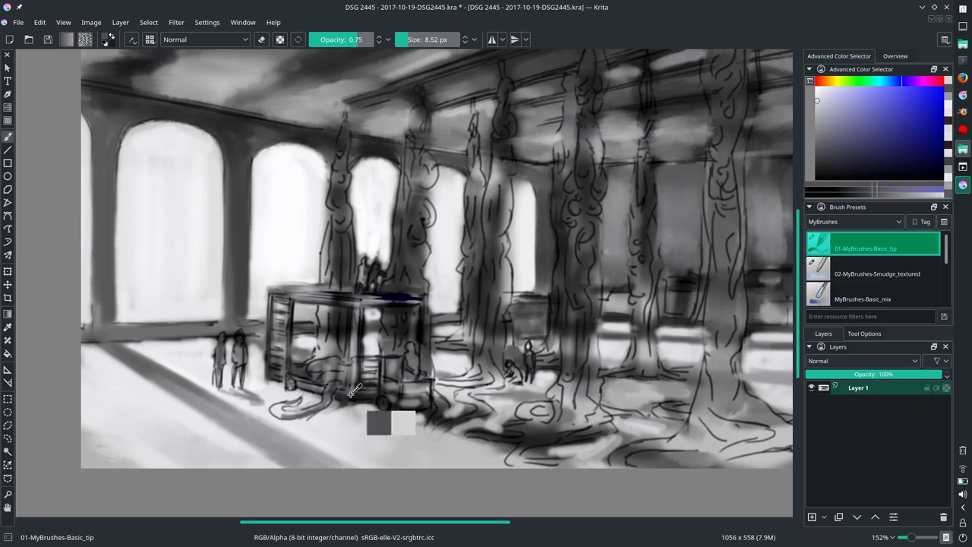
mouse_move(282, 406)
mouse_down()
mouse_move(270, 416)
mouse_move(335, 403)
mouse_move(433, 415)
mouse_up()
ctrl+click(374, 402)
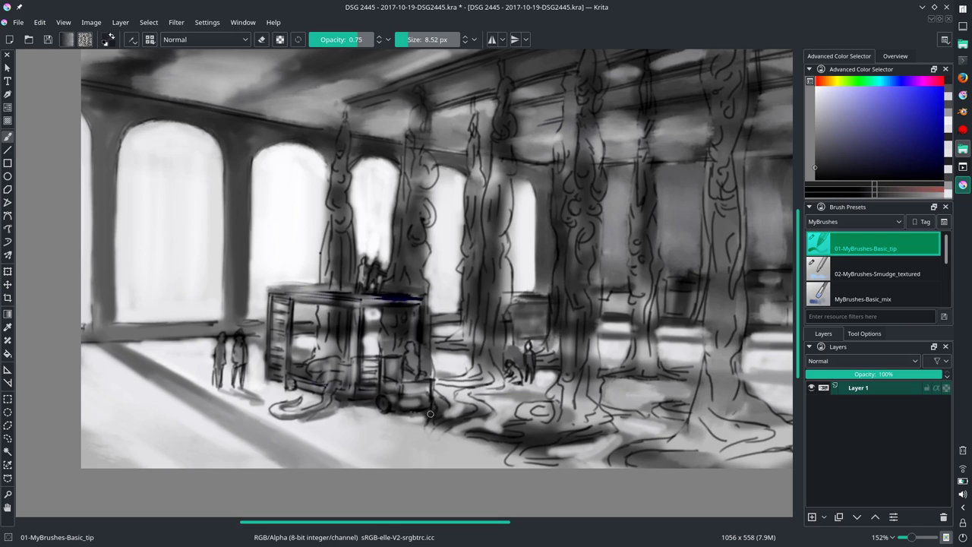
mouse_move(404, 385)
mouse_down()
mouse_move(412, 409)
mouse_move(422, 386)
mouse_move(382, 402)
mouse_up()
ctrl+click(396, 398)
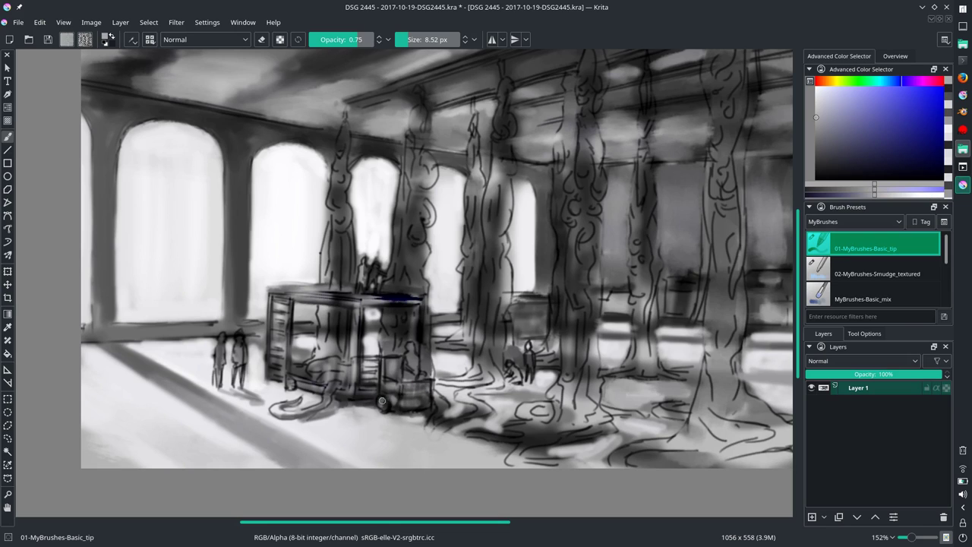
ctrl+click(439, 430)
ctrl+click(429, 424)
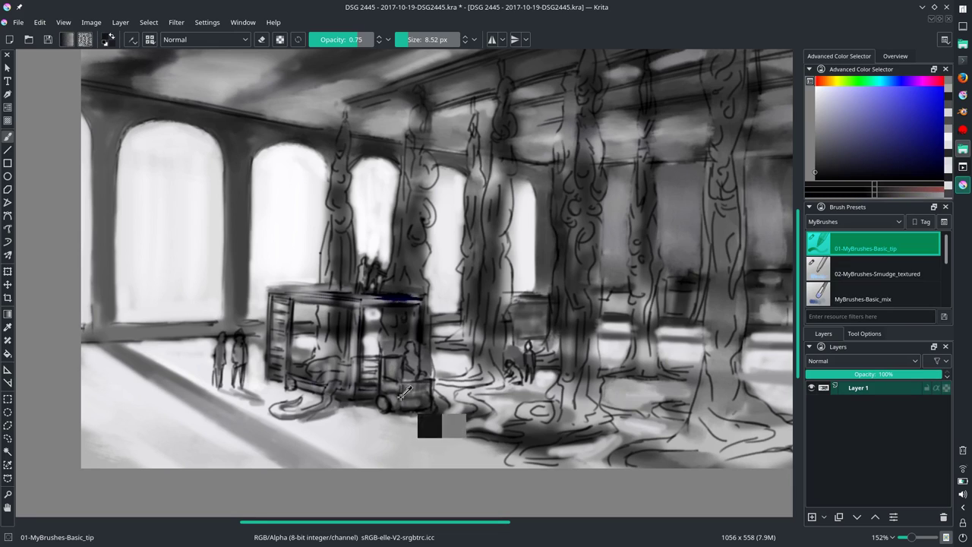
ctrl+click(396, 375)
drag(413, 343, 410, 378)
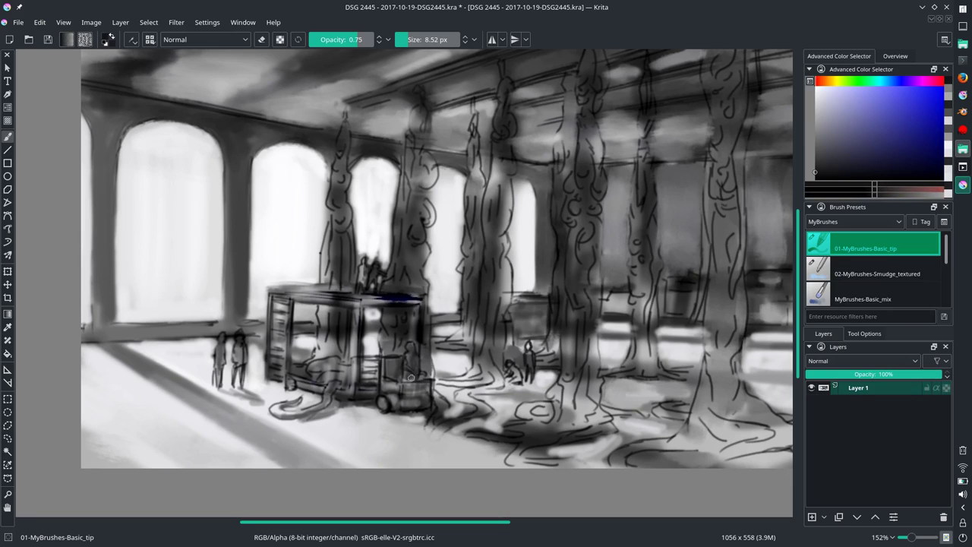
ctrl+click(399, 430)
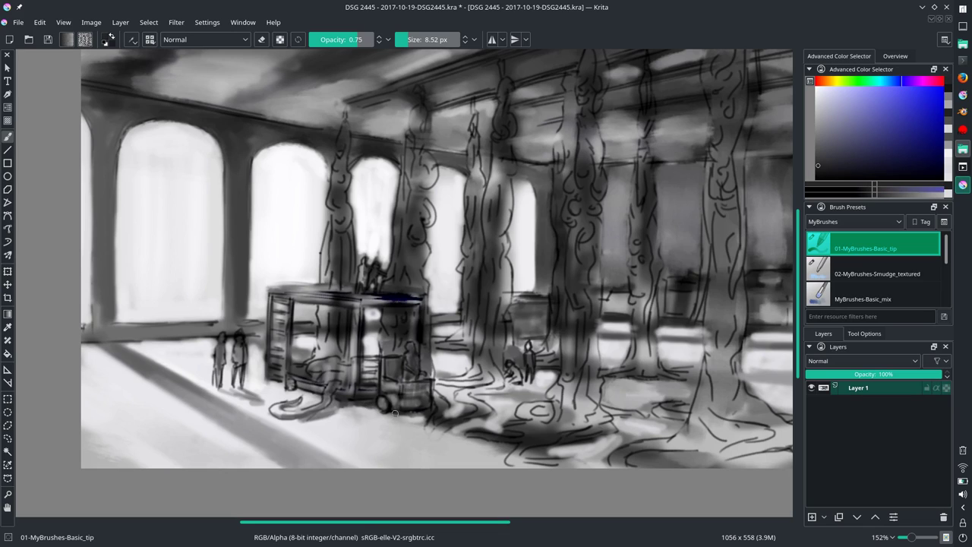
mouse_move(444, 414)
mouse_down()
mouse_move(471, 408)
mouse_move(443, 411)
mouse_up()
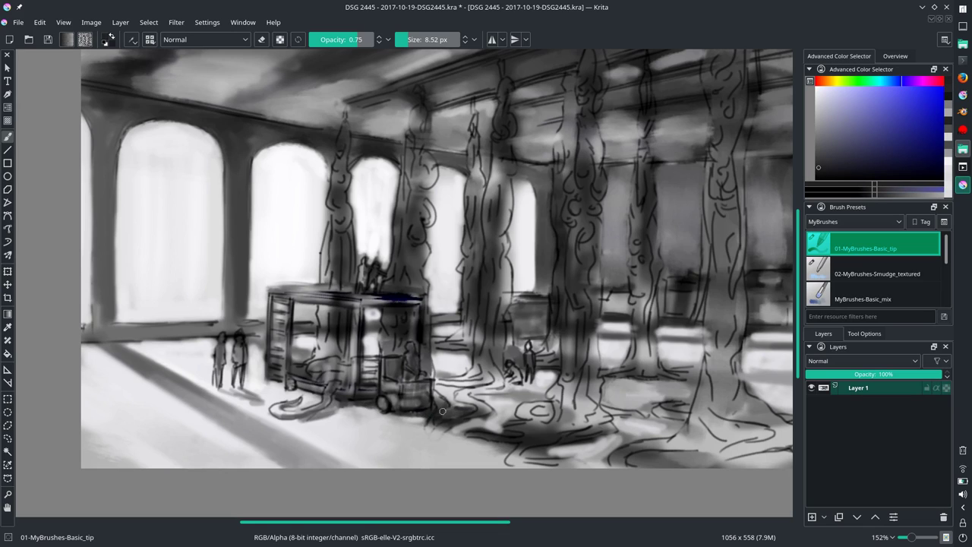
- Lighten the dark lines near the cart and the window pillar's edge with near-white
ctrl+click(410, 270)
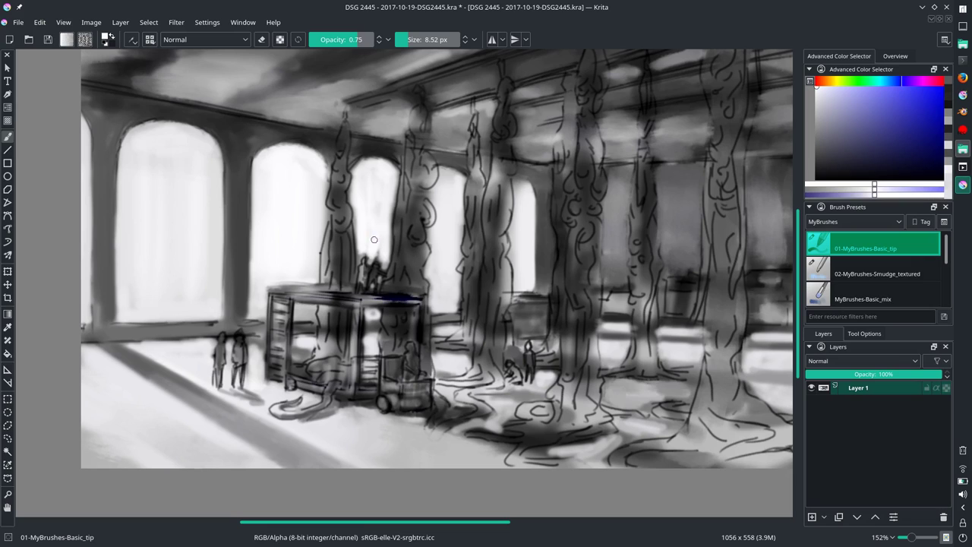
ctrl+click(592, 214)
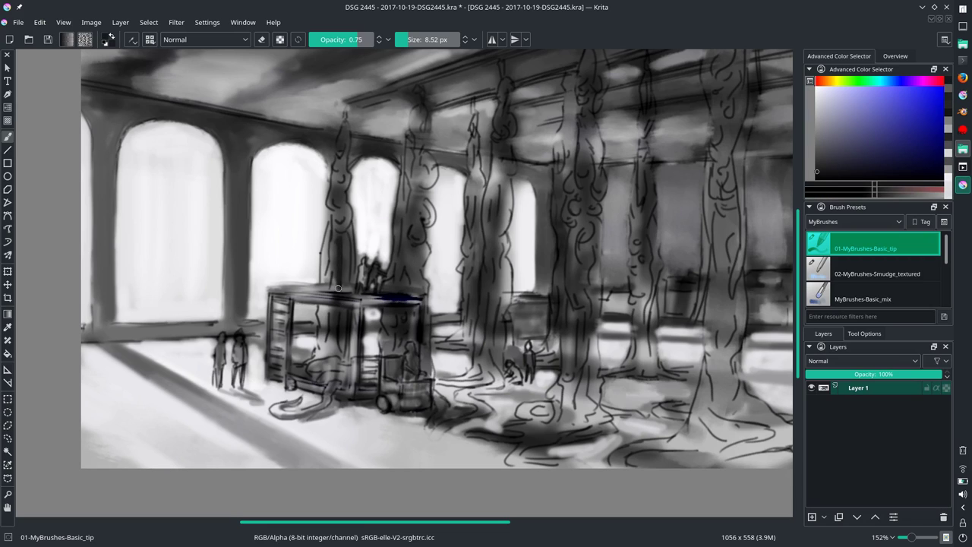
ctrl+click(295, 274)
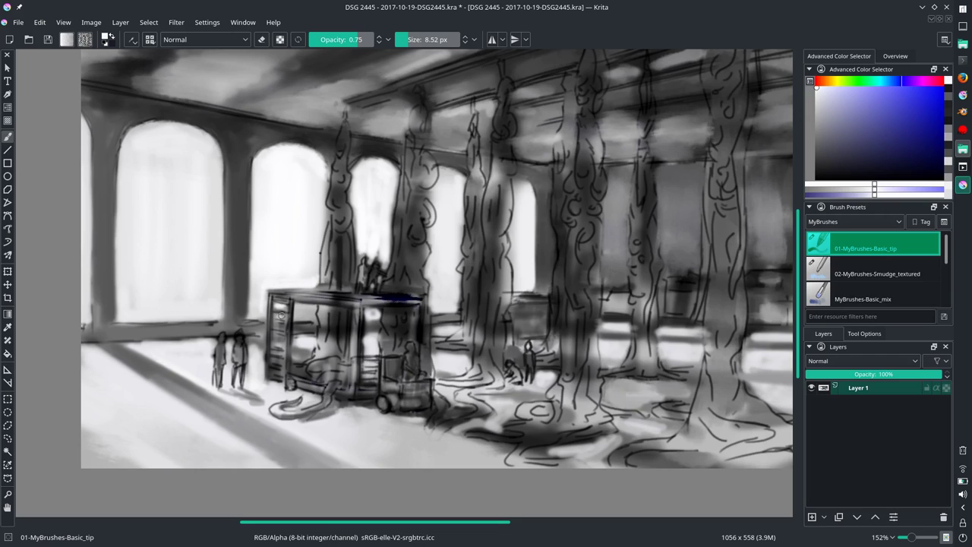
drag(295, 306, 305, 316)
drag(258, 272, 258, 320)
- Outline the pillar behind the cart in near-black, then shrink the brush to about 5 px
ctrl+click(759, 129)
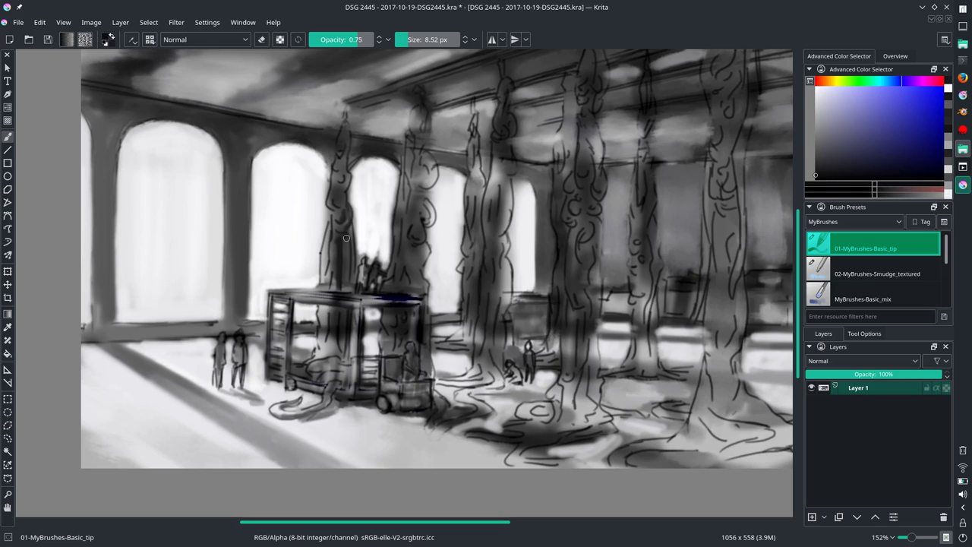
ctrl+click(363, 252)
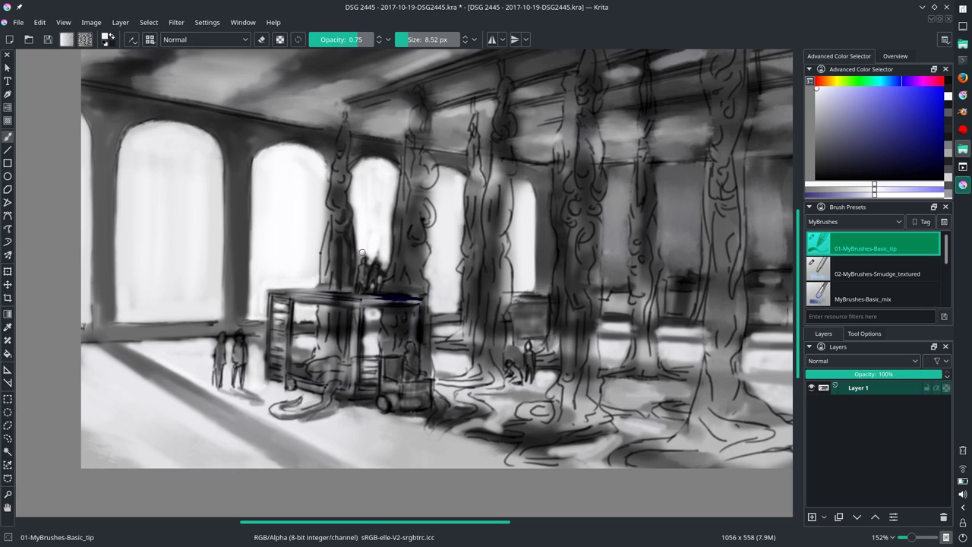
ctrl+click(362, 212)
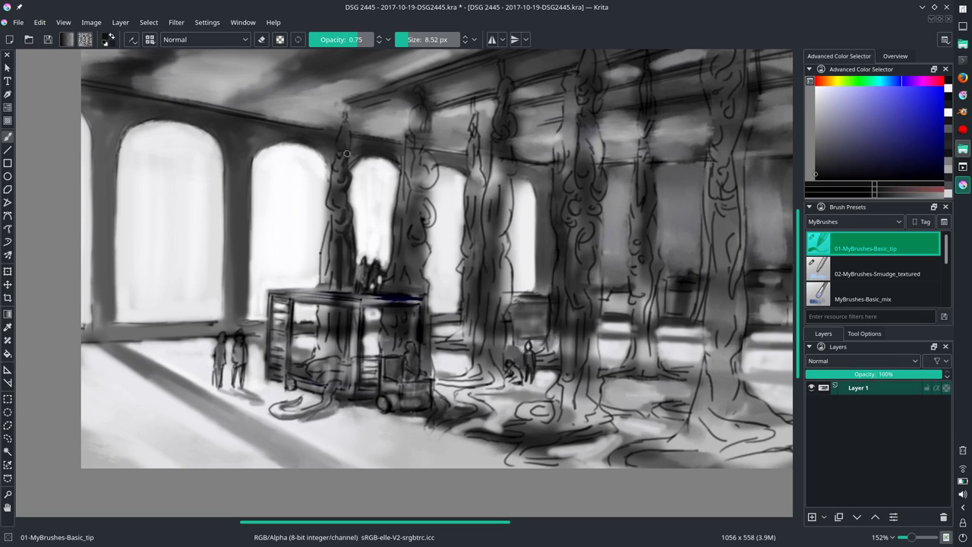
drag(345, 123, 342, 151)
drag(336, 206, 341, 351)
key(l)
key(l)
key(l)
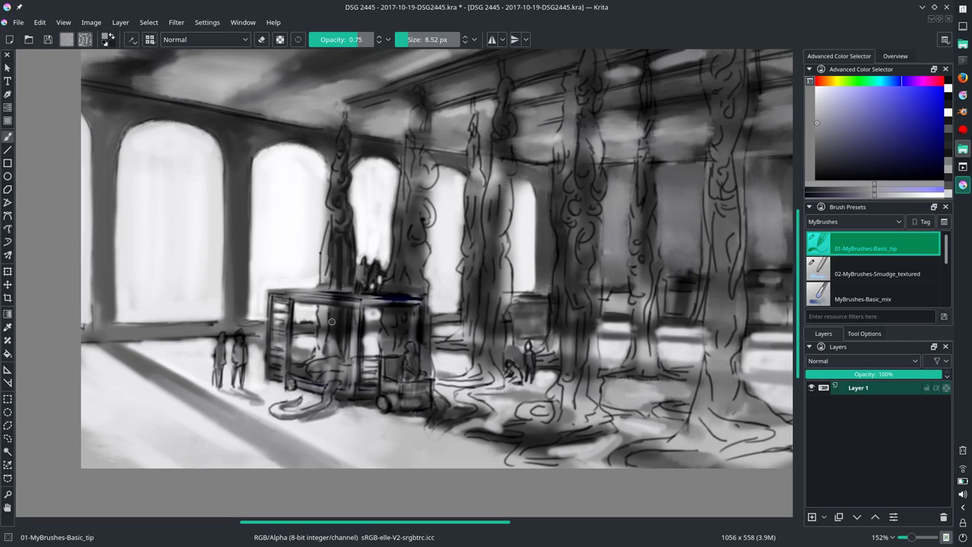
key(l)
key(l)
key(l)
key(bracketleft)
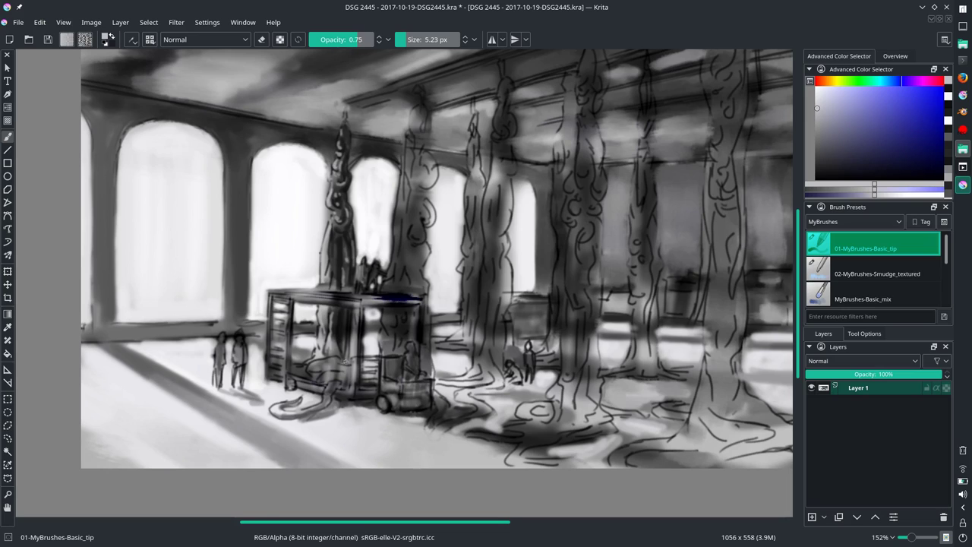
- Smudge the cart's middle panel and nearby dark line into softer tones with Smudge_textured
key(slash)
drag(364, 300, 414, 298)
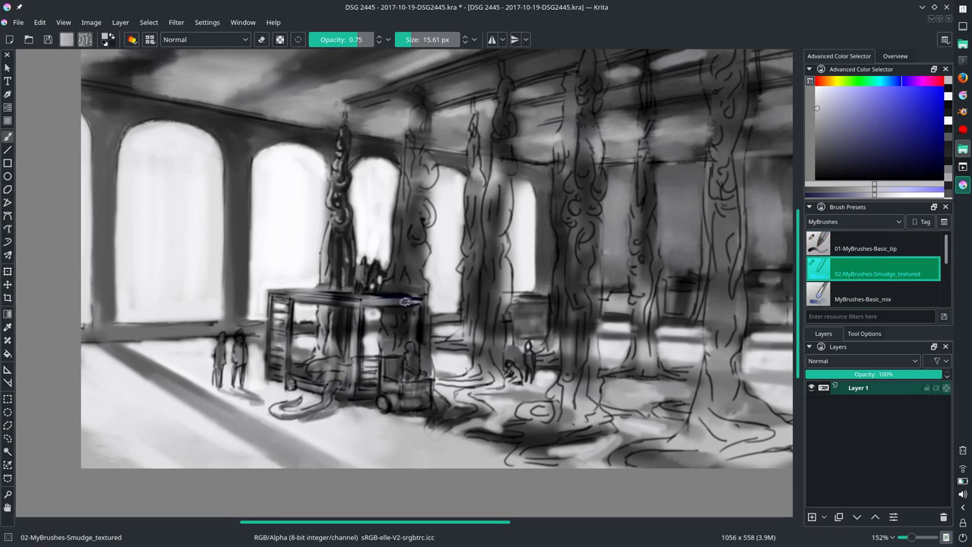
key(bracketleft)
mouse_move(363, 350)
mouse_down()
mouse_move(352, 318)
mouse_move(363, 357)
mouse_up()
drag(362, 311, 351, 390)
mouse_move(377, 346)
mouse_down()
mouse_move(367, 313)
mouse_move(371, 329)
mouse_up()
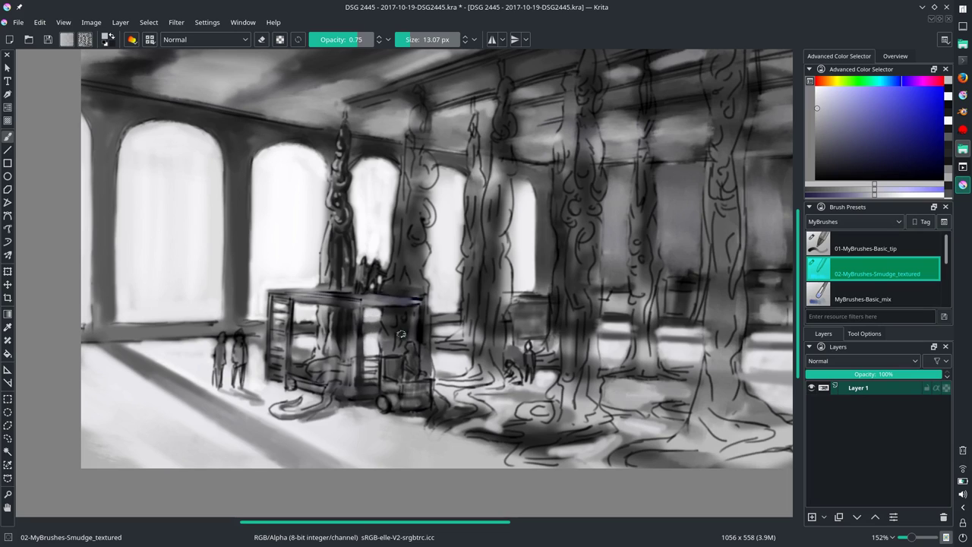
- Back on Basic_tip, paint near-black strokes along the cart's base
key(slash)
mouse_move(334, 367)
mouse_down()
mouse_move(353, 369)
mouse_move(296, 369)
mouse_move(375, 378)
mouse_up()
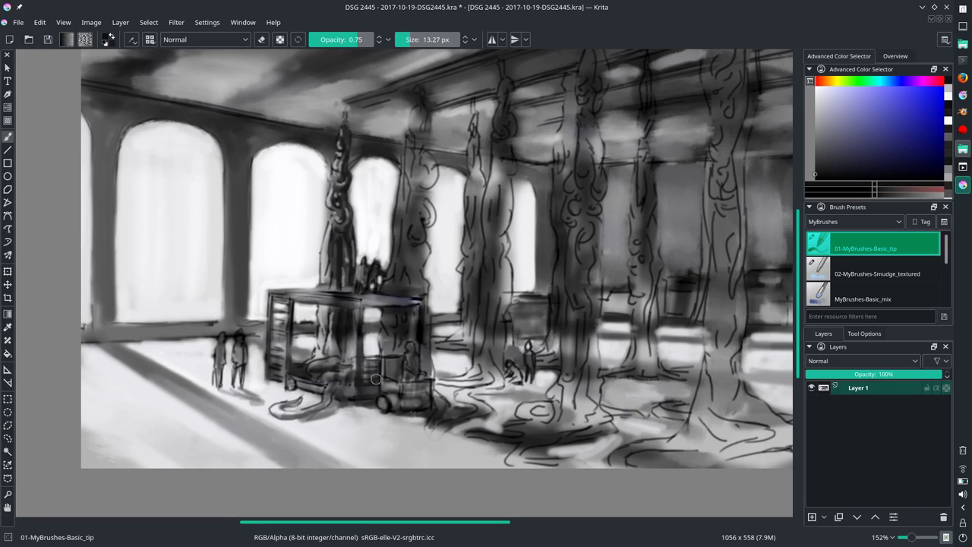
ctrl+click(369, 357)
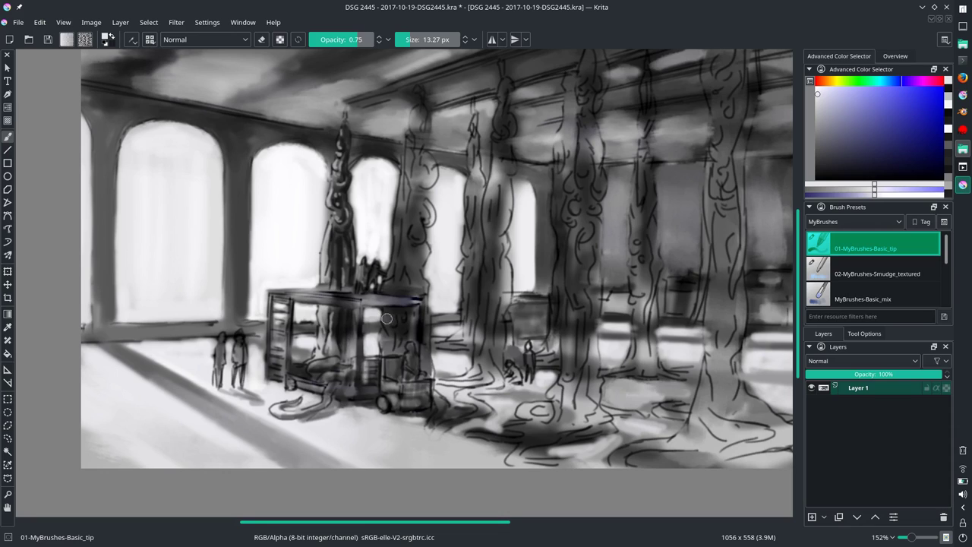
ctrl+click(391, 376)
ctrl+click(375, 355)
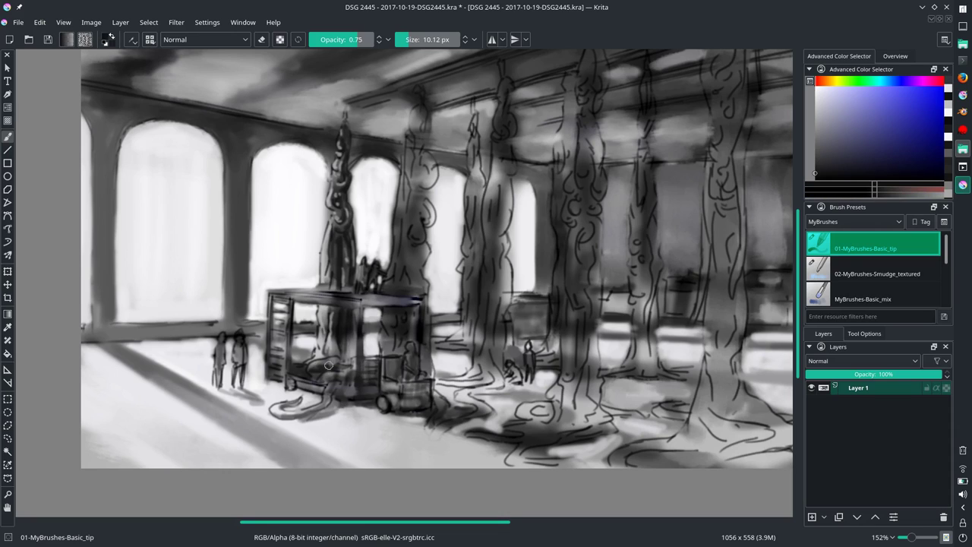
drag(356, 365, 325, 407)
- Add thin light grey vertical strokes on the cart's side with a slightly smaller brush
ctrl+click(325, 349)
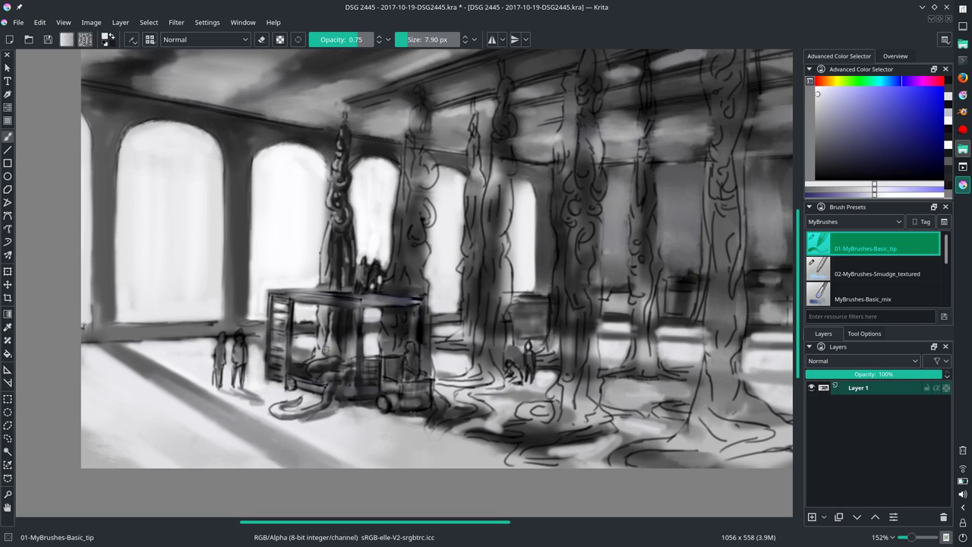
drag(325, 348, 315, 363)
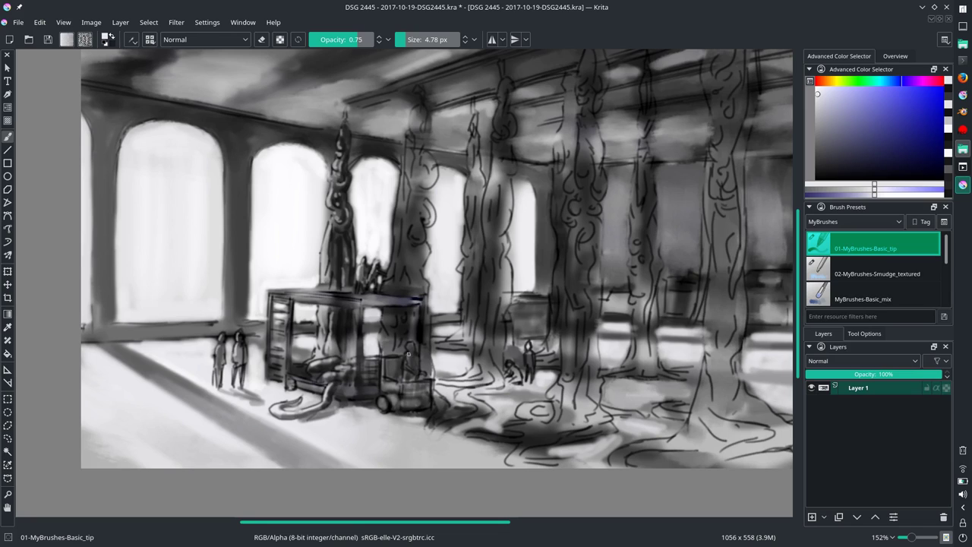
drag(357, 316, 356, 377)
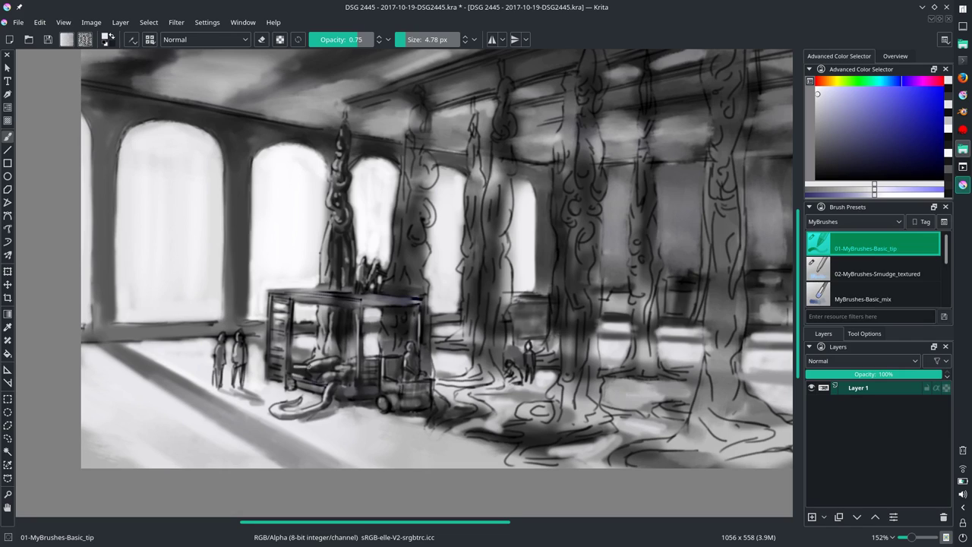
drag(268, 296, 268, 327)
drag(288, 316, 291, 371)
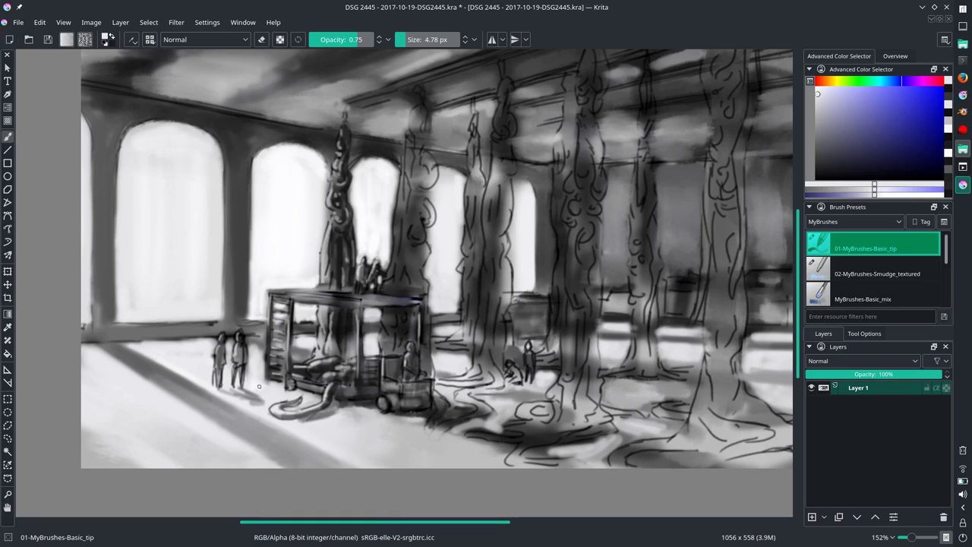
- Save the painting and zoom out to view the whole hall
click(18, 22)
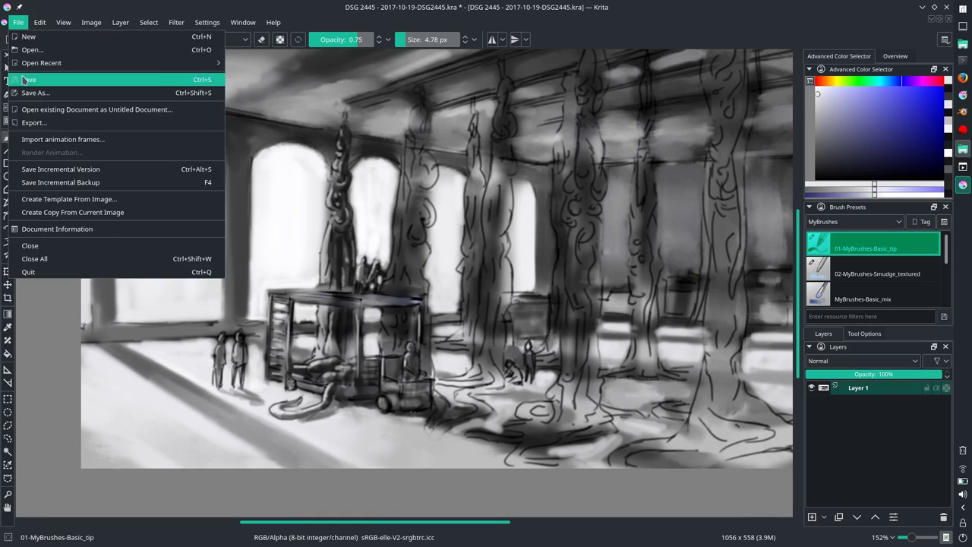
click(46, 78)
mouse_move(582, 283)
mouse_down()
mouse_move(495, 298)
mouse_move(493, 242)
mouse_up()
key(slash)
key(slash)
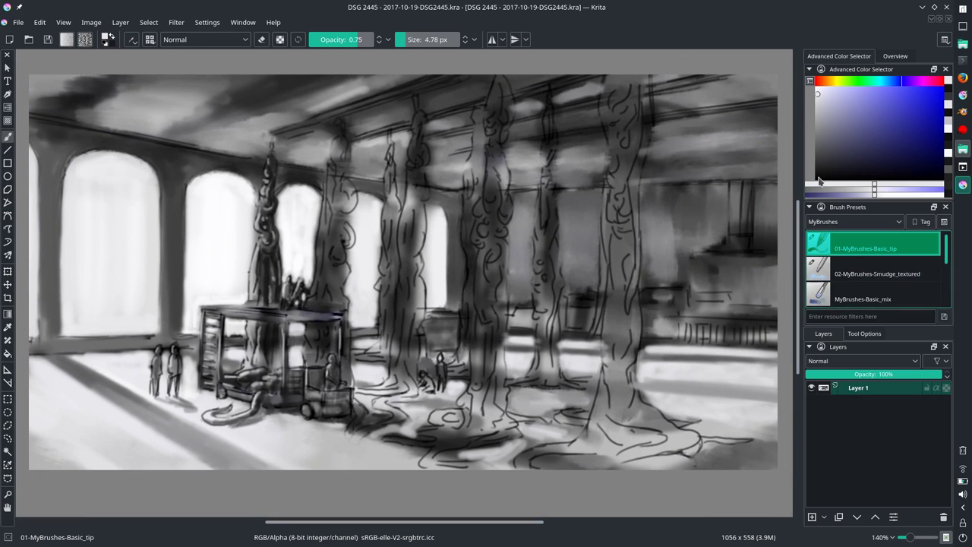
- Ink curling dark lines down the column and along its edges near the cart, brush about 9 px
key(d)
ctrl+click(280, 243)
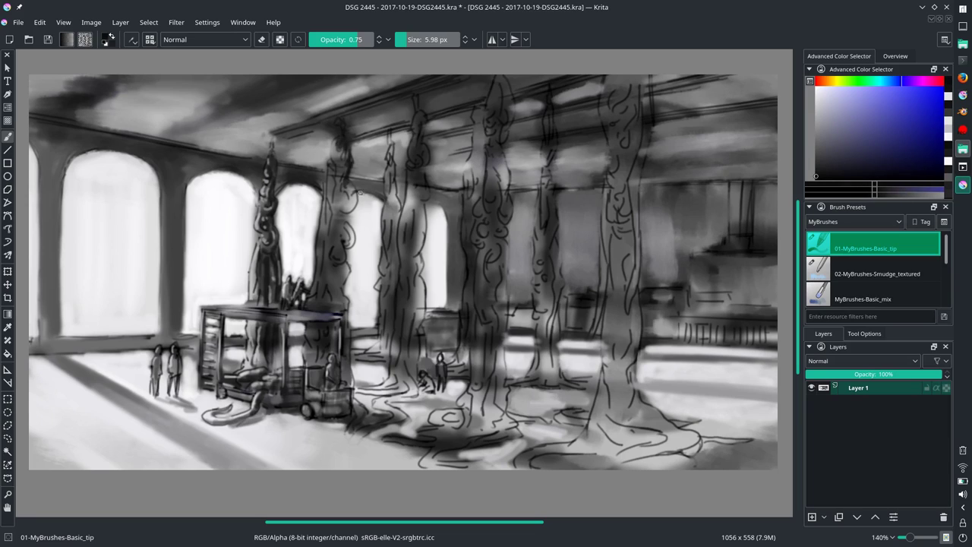
key(bracketright)
mouse_move(359, 191)
mouse_down()
mouse_move(349, 207)
mouse_move(336, 155)
mouse_move(344, 217)
mouse_move(333, 235)
mouse_up()
key(bracketright)
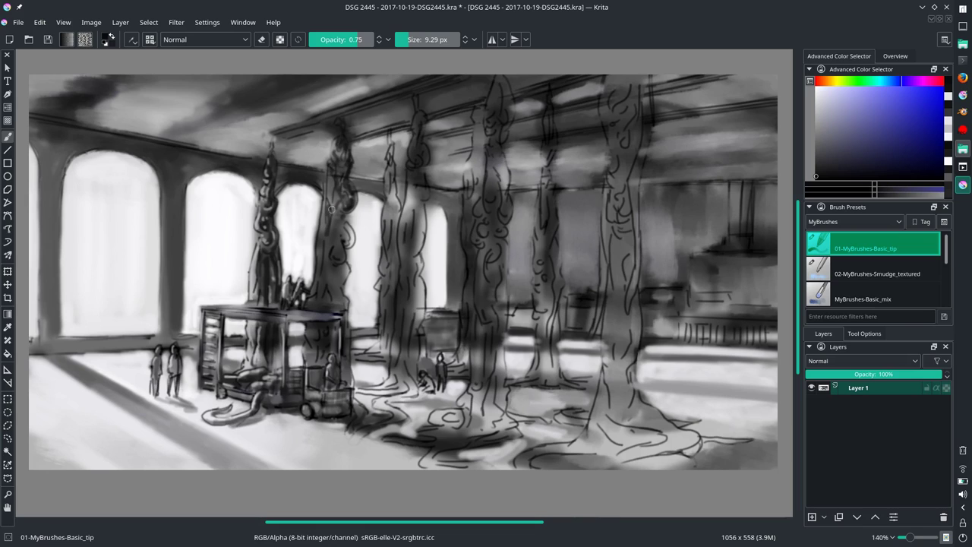
mouse_move(331, 179)
mouse_down()
mouse_move(335, 213)
mouse_move(348, 223)
mouse_move(343, 242)
mouse_up()
drag(347, 209, 334, 250)
drag(325, 212, 332, 300)
mouse_move(326, 357)
mouse_down()
mouse_move(336, 331)
mouse_move(349, 386)
mouse_up()
drag(351, 432, 381, 382)
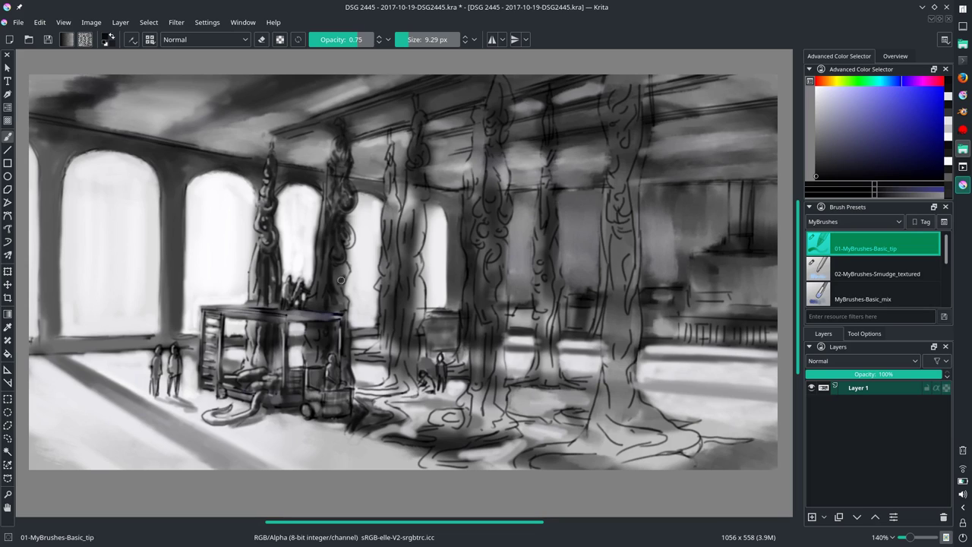
drag(341, 280, 340, 288)
- Add a near-white highlight on the dark column with a brush of about 6 px
ctrl+click(314, 361)
key(bracketleft)
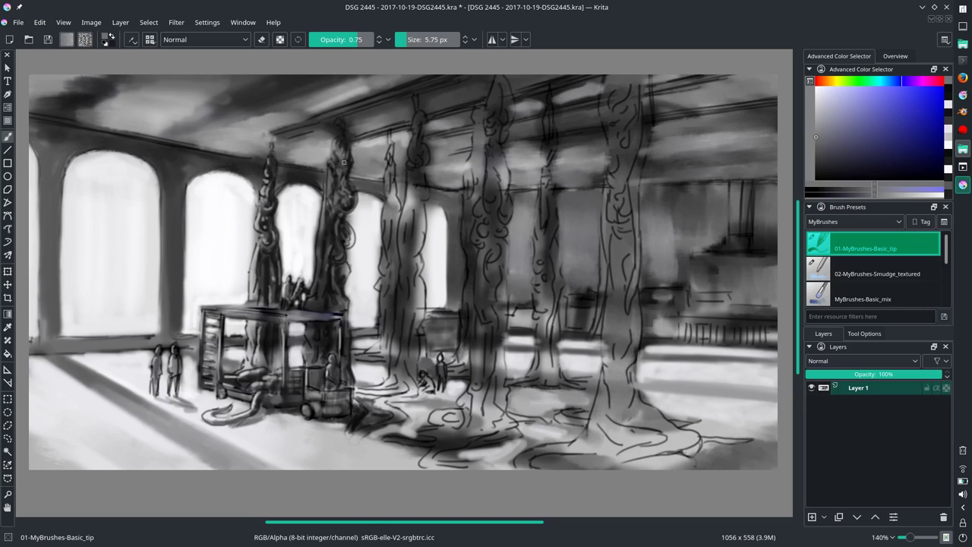
ctrl+click(324, 247)
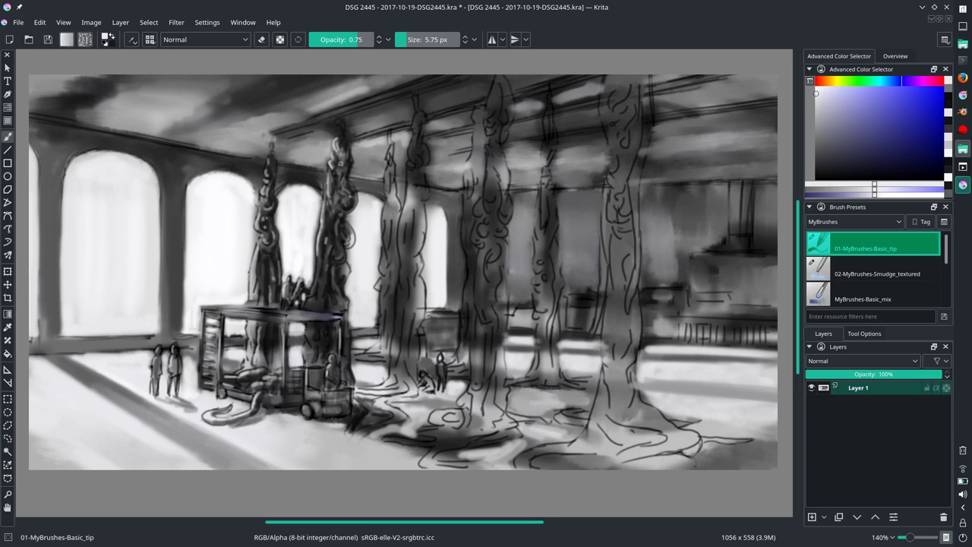
drag(327, 252, 320, 285)
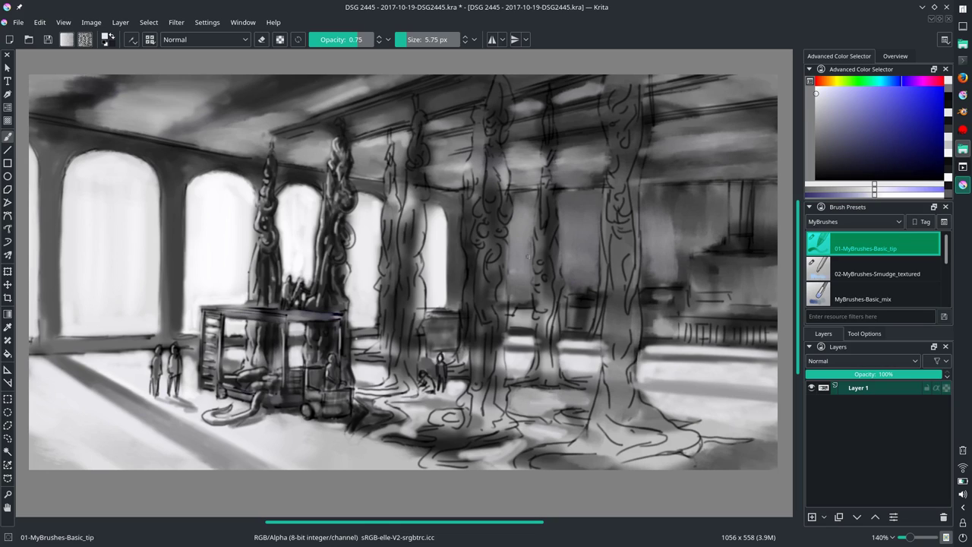
- Save the painting and mirror the whole image horizontally
key(ctrl+s)
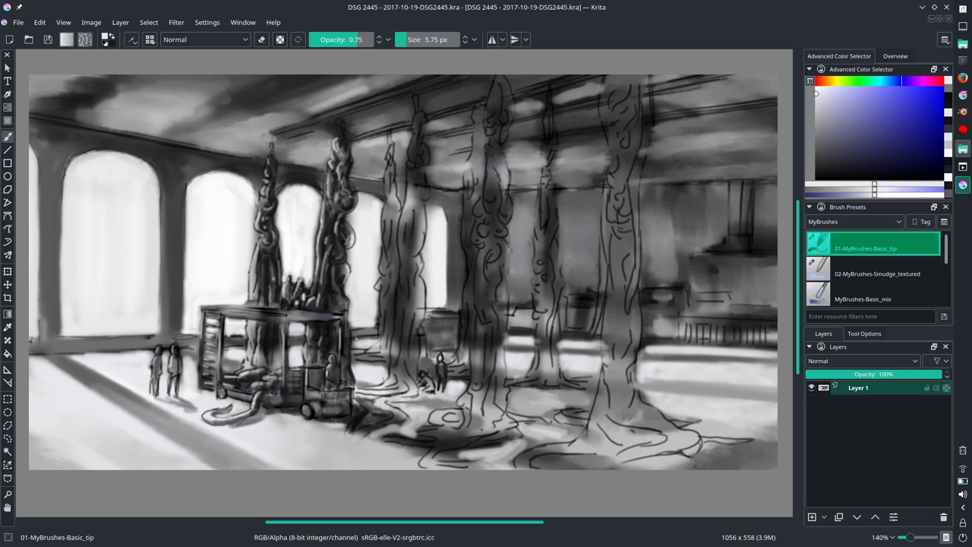
click(91, 22)
click(114, 139)
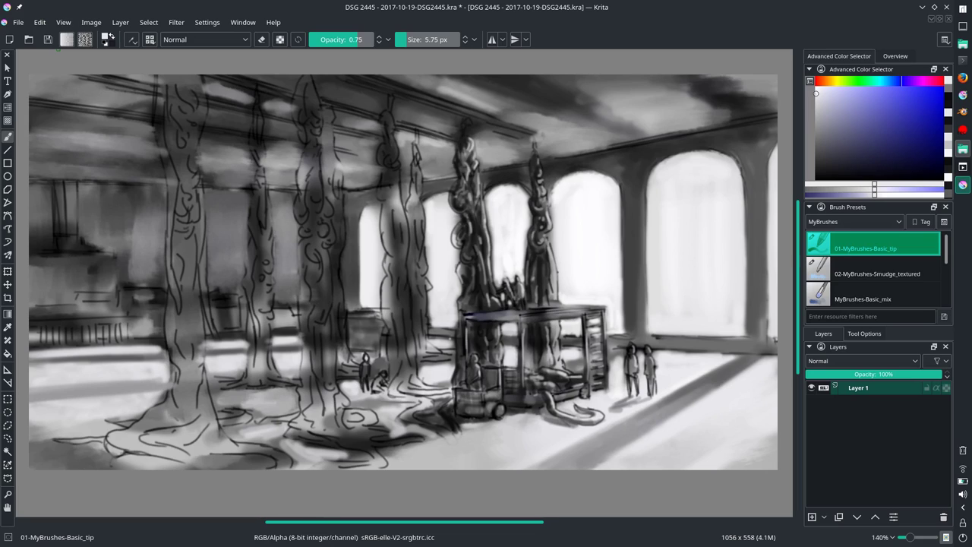
- With a darker grey and a brush near 10 px, shade the central columns, including the one behind the cart
ctrl+click(469, 190)
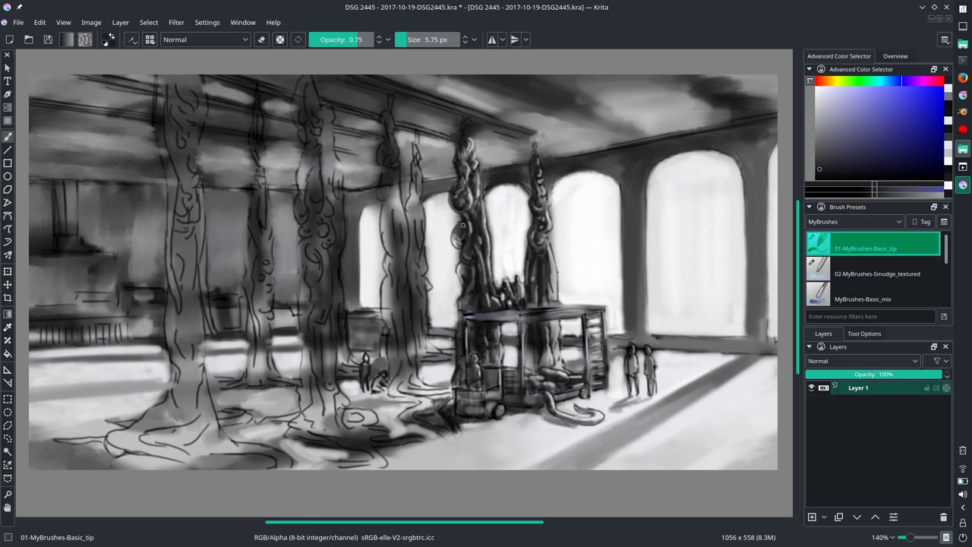
key(bracketright)
mouse_move(410, 203)
mouse_down()
mouse_move(413, 268)
mouse_move(418, 254)
mouse_up()
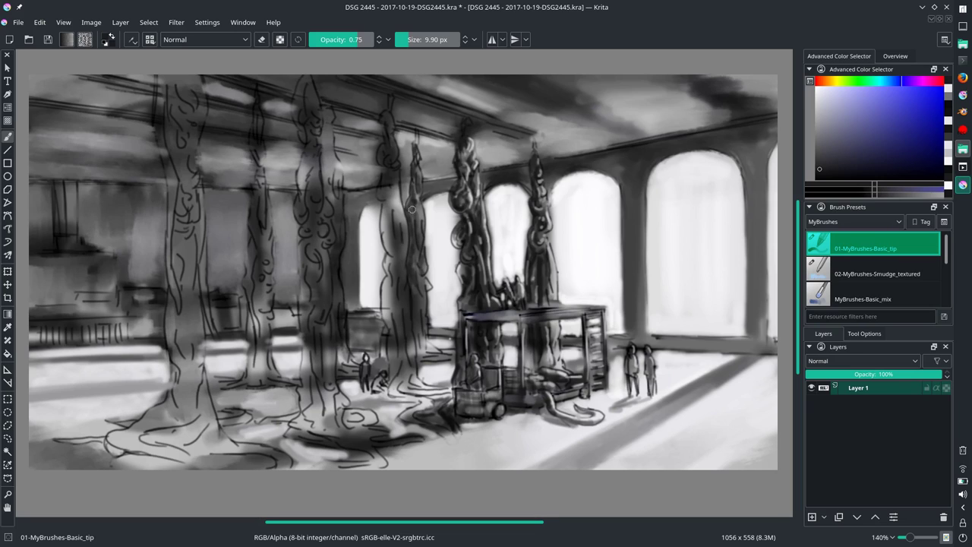
mouse_move(427, 287)
mouse_down()
mouse_move(427, 346)
mouse_move(415, 287)
mouse_up()
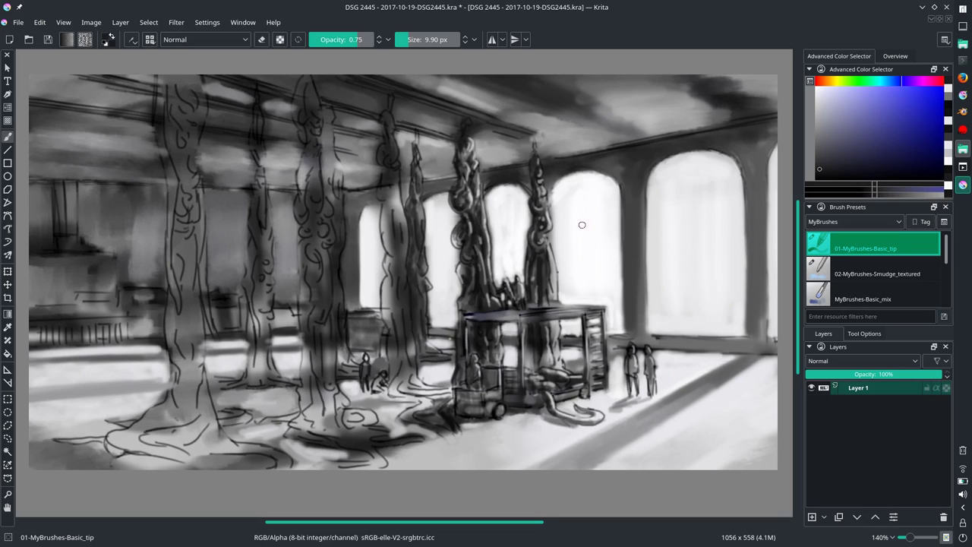
click(818, 174)
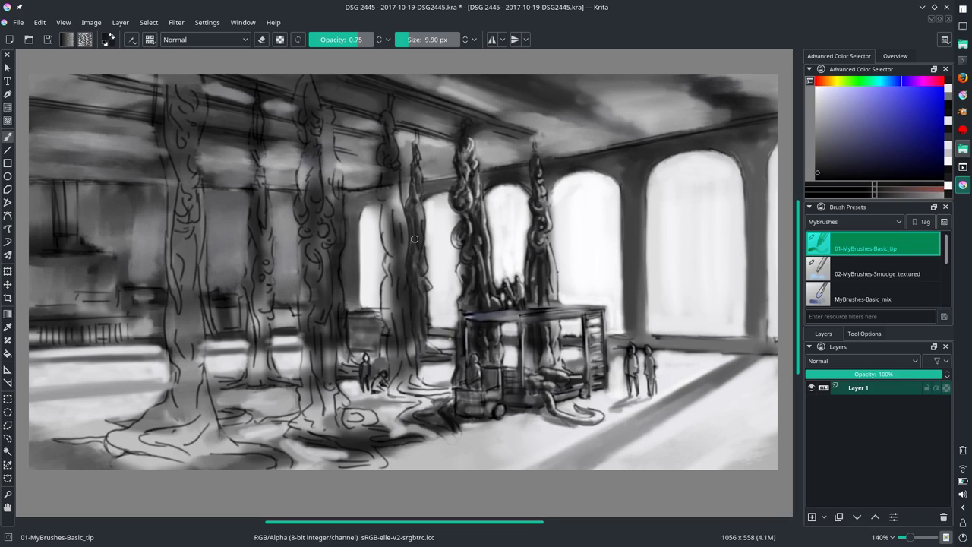
mouse_move(385, 235)
mouse_down()
mouse_move(388, 171)
mouse_move(379, 158)
mouse_move(401, 228)
mouse_move(382, 224)
mouse_move(383, 209)
mouse_move(395, 270)
mouse_move(388, 326)
mouse_move(391, 285)
mouse_move(396, 338)
mouse_move(403, 324)
mouse_move(391, 377)
mouse_move(380, 385)
mouse_move(364, 375)
mouse_move(401, 398)
mouse_move(348, 400)
mouse_move(410, 403)
mouse_move(346, 406)
mouse_move(367, 395)
mouse_move(416, 427)
mouse_move(403, 385)
mouse_move(391, 388)
mouse_move(445, 393)
mouse_move(415, 415)
mouse_up()
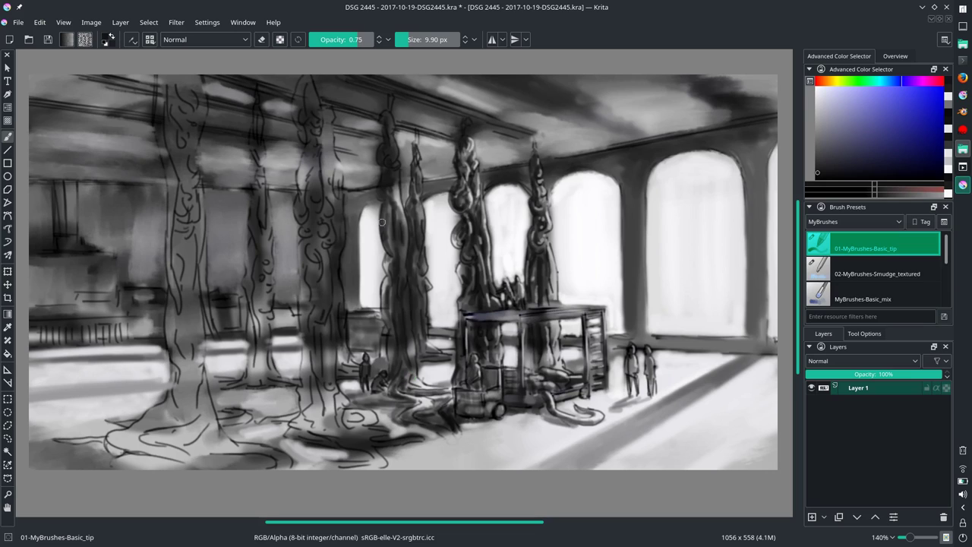
- Shade the column left of centre from its top down to its base with dark strokes
mouse_move(301, 177)
mouse_down()
mouse_move(310, 129)
mouse_move(297, 87)
mouse_move(308, 103)
mouse_move(310, 196)
mouse_up()
mouse_move(308, 158)
mouse_down()
mouse_move(304, 192)
mouse_move(325, 131)
mouse_move(336, 226)
mouse_up()
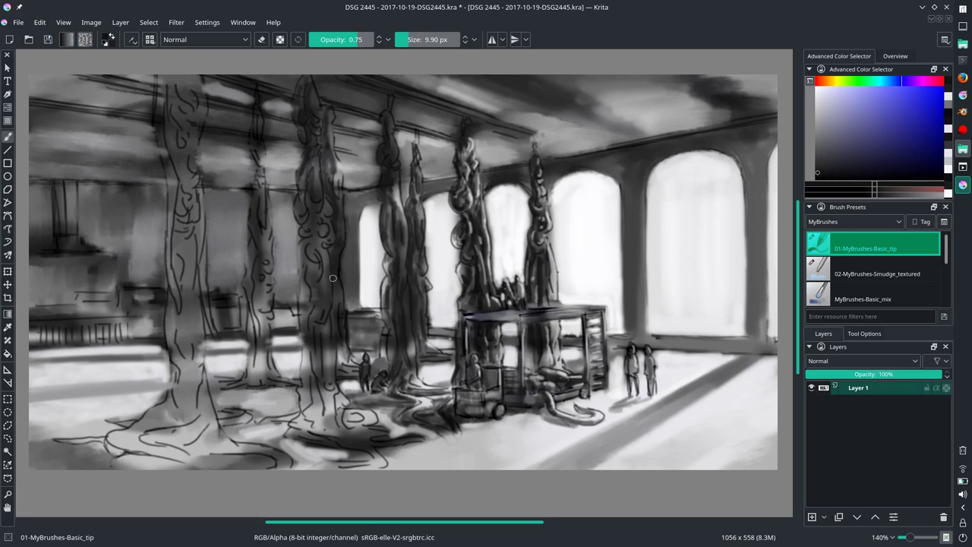
mouse_move(333, 278)
mouse_down()
mouse_move(354, 373)
mouse_move(343, 380)
mouse_up()
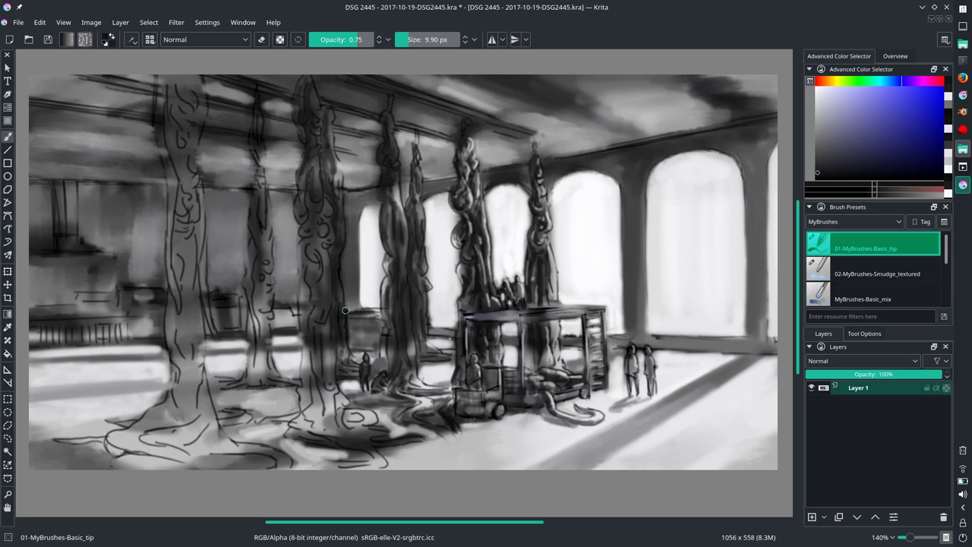
mouse_move(326, 248)
mouse_down()
mouse_move(322, 289)
mouse_move(305, 281)
mouse_move(299, 294)
mouse_move(304, 310)
mouse_move(309, 259)
mouse_move(318, 277)
mouse_move(299, 226)
mouse_move(318, 228)
mouse_up()
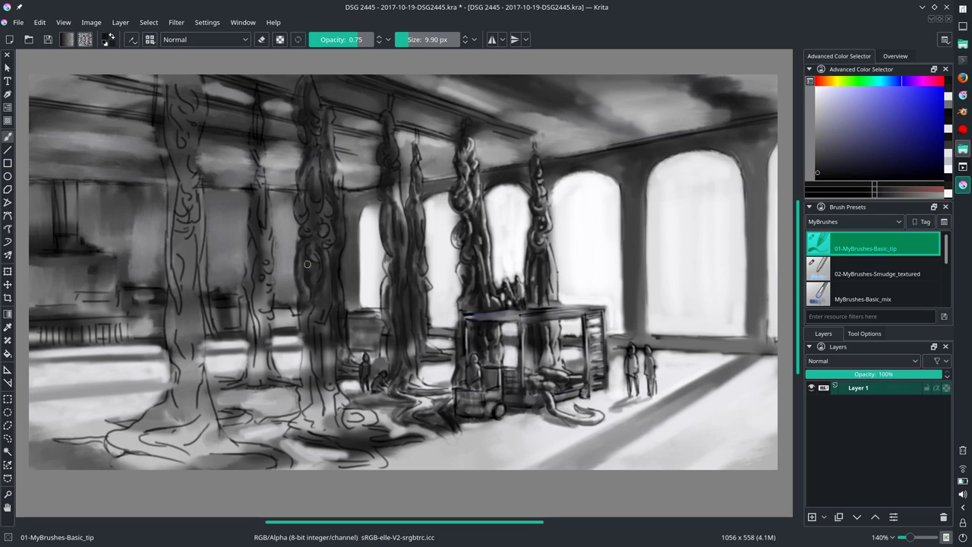
mouse_move(327, 176)
mouse_down()
mouse_move(323, 214)
mouse_move(296, 214)
mouse_move(314, 150)
mouse_up()
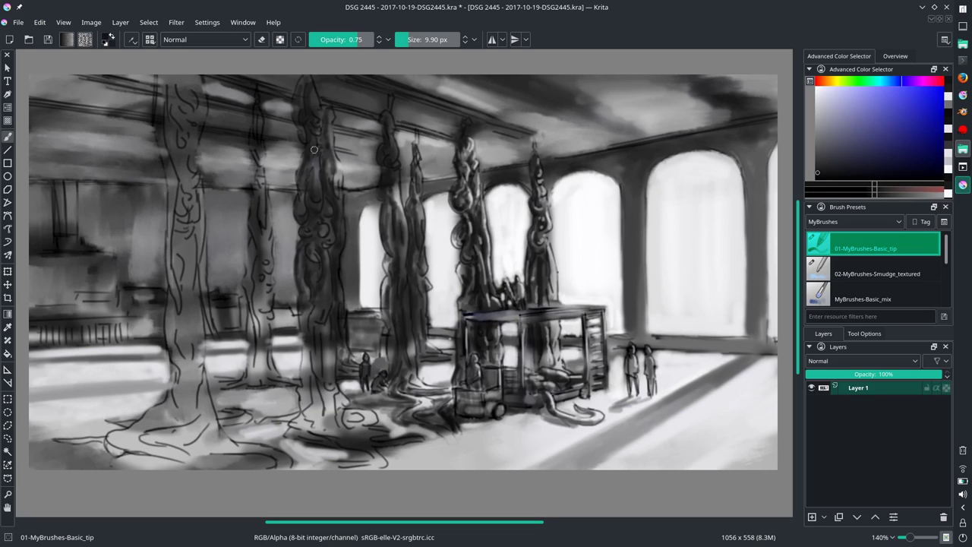
mouse_move(321, 282)
mouse_down()
mouse_move(302, 341)
mouse_move(328, 390)
mouse_move(323, 419)
mouse_up()
mouse_move(307, 373)
mouse_down()
mouse_move(307, 352)
mouse_move(307, 410)
mouse_move(262, 423)
mouse_up()
drag(313, 398, 287, 419)
- Darken that column's base and spreading roots, then shade the thinner column to its left
mouse_move(307, 409)
mouse_down()
mouse_move(277, 419)
mouse_move(288, 432)
mouse_up()
mouse_move(313, 381)
mouse_down()
mouse_move(300, 422)
mouse_move(305, 415)
mouse_move(334, 436)
mouse_move(296, 433)
mouse_up()
mouse_move(335, 418)
mouse_down()
mouse_move(372, 422)
mouse_move(322, 396)
mouse_up()
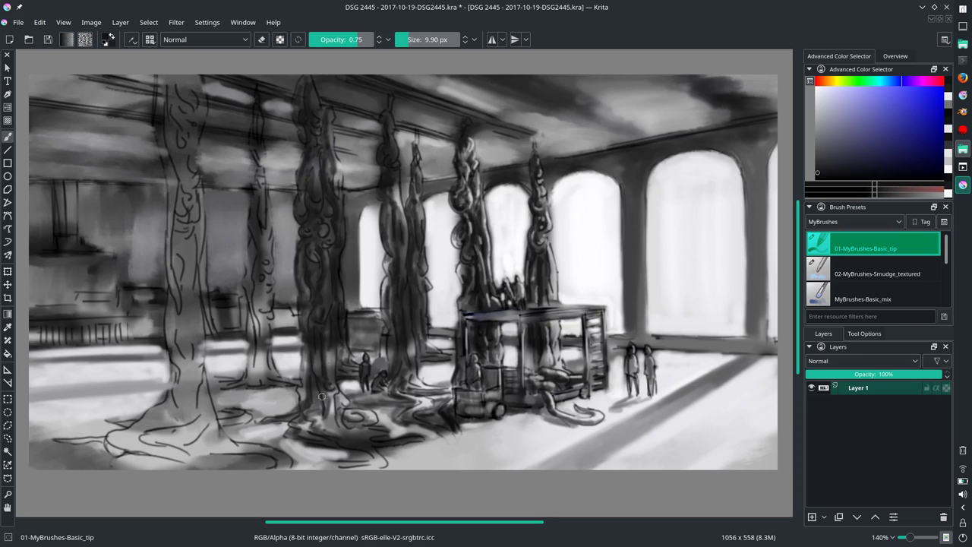
mouse_move(379, 454)
mouse_down()
mouse_move(336, 467)
mouse_move(267, 442)
mouse_move(365, 455)
mouse_up()
mouse_move(294, 454)
mouse_down()
mouse_move(369, 460)
mouse_move(232, 443)
mouse_up()
mouse_move(254, 299)
mouse_down()
mouse_move(259, 171)
mouse_move(265, 246)
mouse_up()
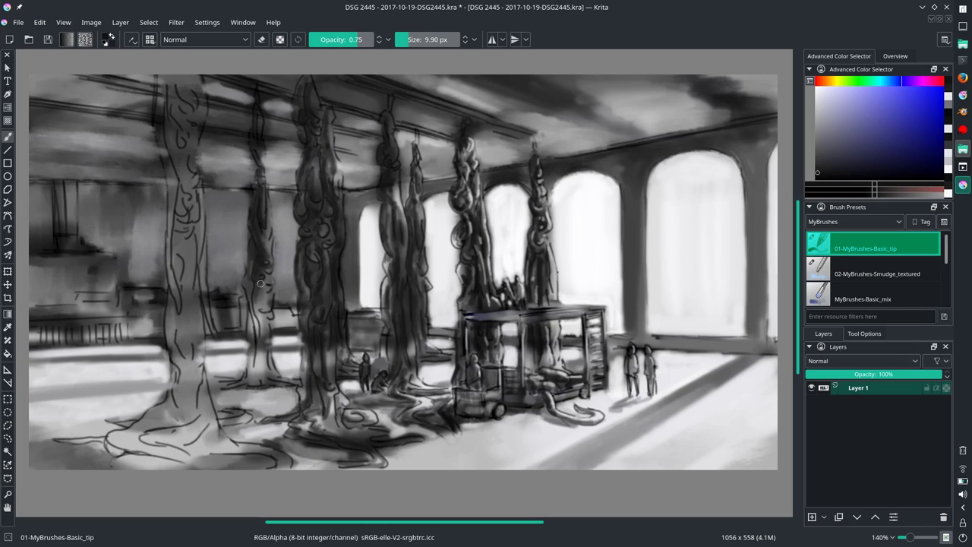
mouse_move(263, 287)
mouse_down()
mouse_move(242, 383)
mouse_move(257, 373)
mouse_move(260, 297)
mouse_move(275, 380)
mouse_move(259, 349)
mouse_move(294, 384)
mouse_up()
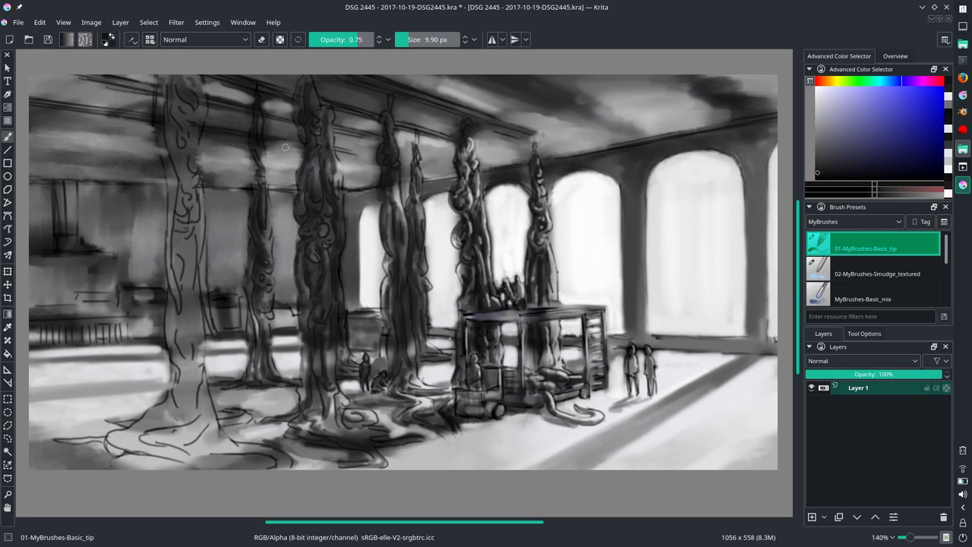
- Keep the basic brush and shade the upper and side edges of the leftmost column
key(slash)
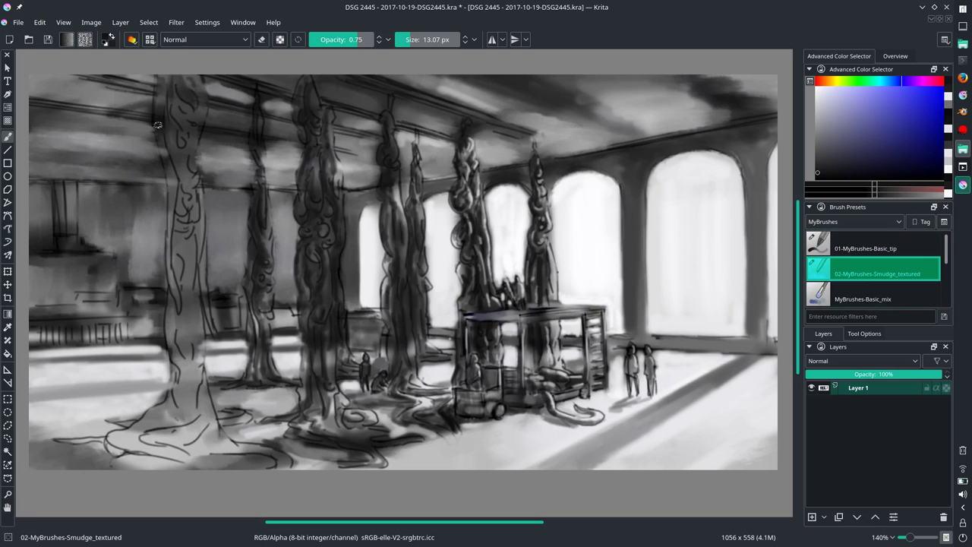
key(slash)
drag(178, 96, 180, 121)
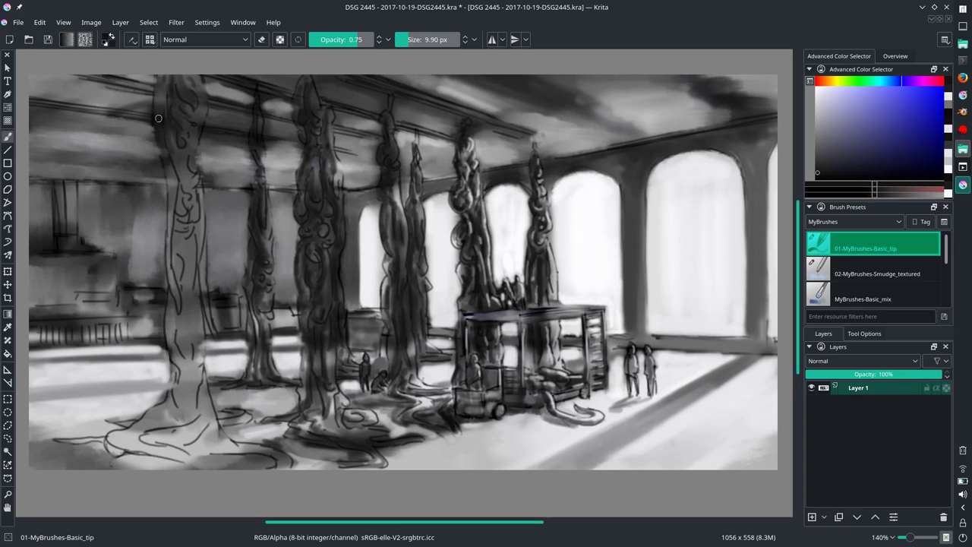
drag(184, 126, 190, 152)
mouse_move(196, 105)
mouse_down()
mouse_move(206, 120)
mouse_move(179, 229)
mouse_up()
drag(171, 175, 170, 278)
drag(173, 215, 171, 301)
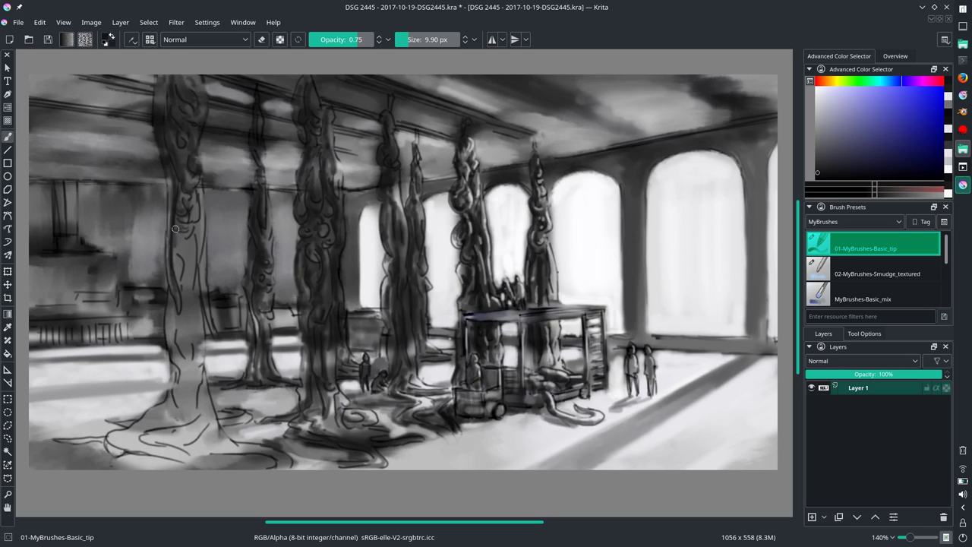
drag(182, 190, 178, 278)
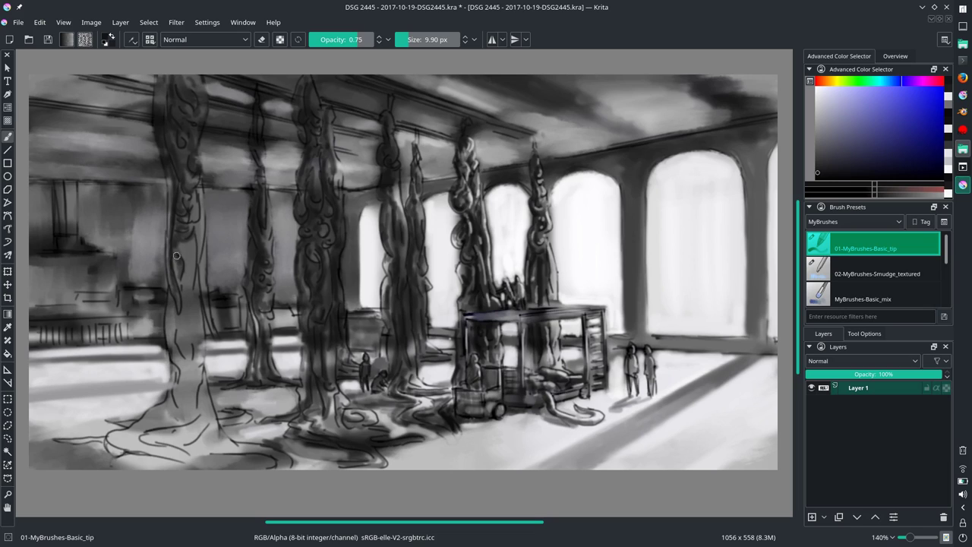
- Darken the lower part and base of the leftmost column
mouse_move(196, 224)
mouse_down()
mouse_move(173, 260)
mouse_move(189, 210)
mouse_move(210, 320)
mouse_up()
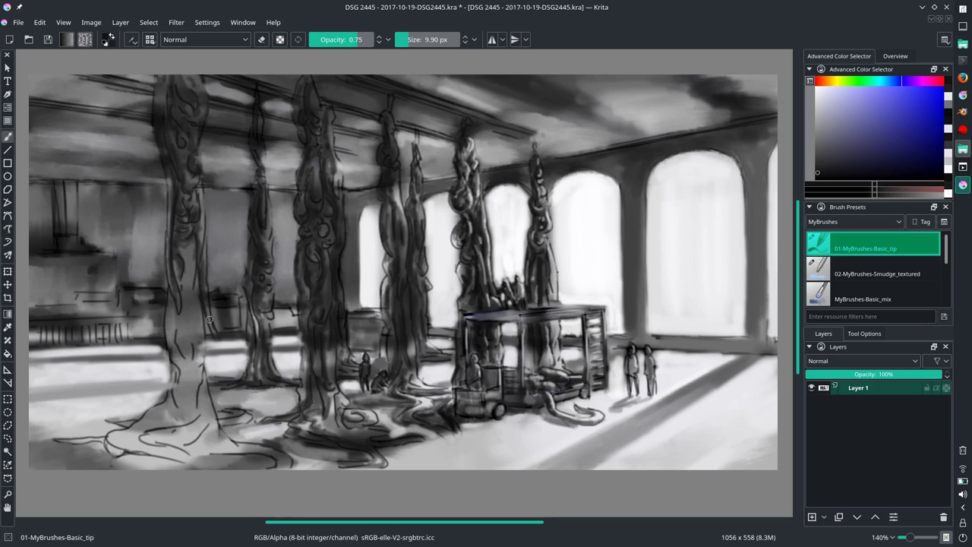
mouse_move(189, 273)
mouse_down()
mouse_move(199, 285)
mouse_move(187, 319)
mouse_up()
mouse_move(186, 243)
mouse_down()
mouse_move(179, 352)
mouse_move(175, 318)
mouse_up()
drag(186, 276, 182, 377)
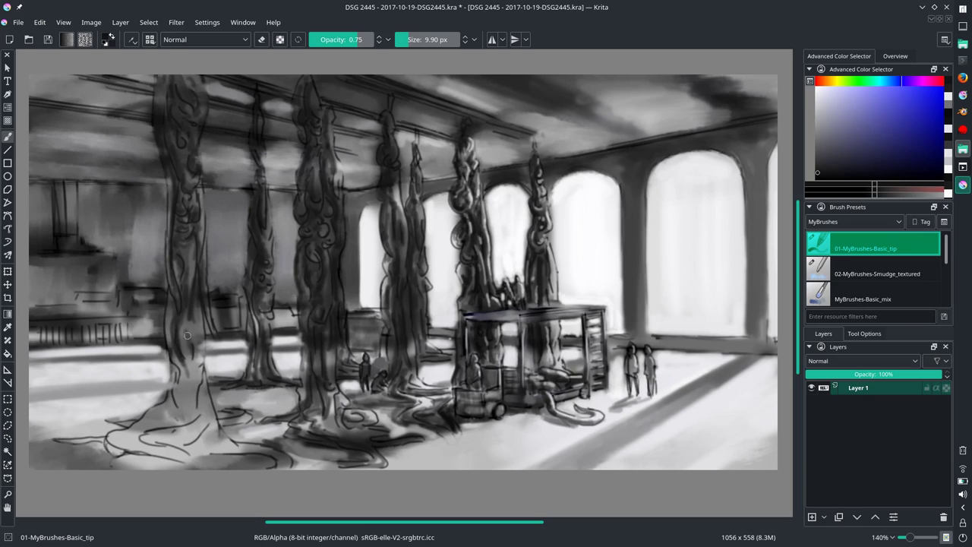
drag(187, 327, 204, 421)
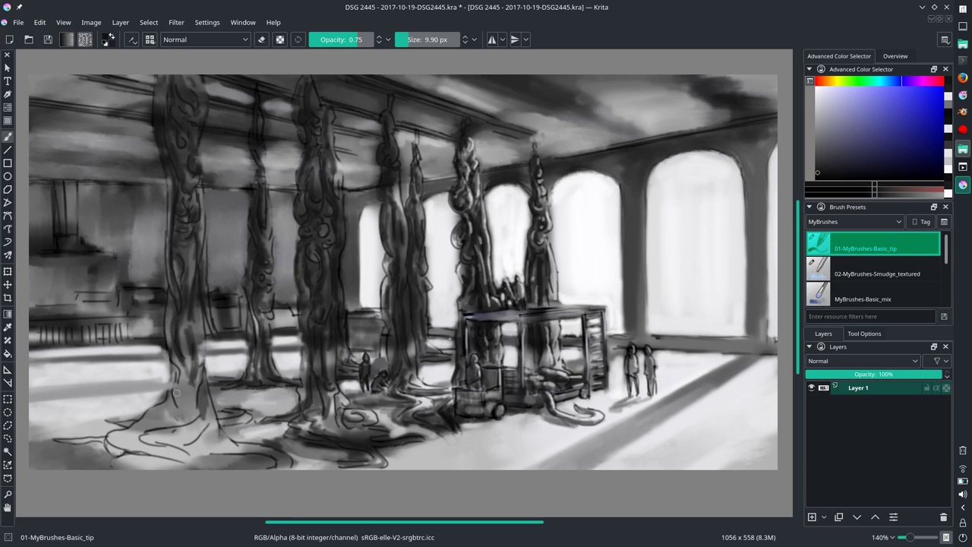
drag(175, 363, 170, 404)
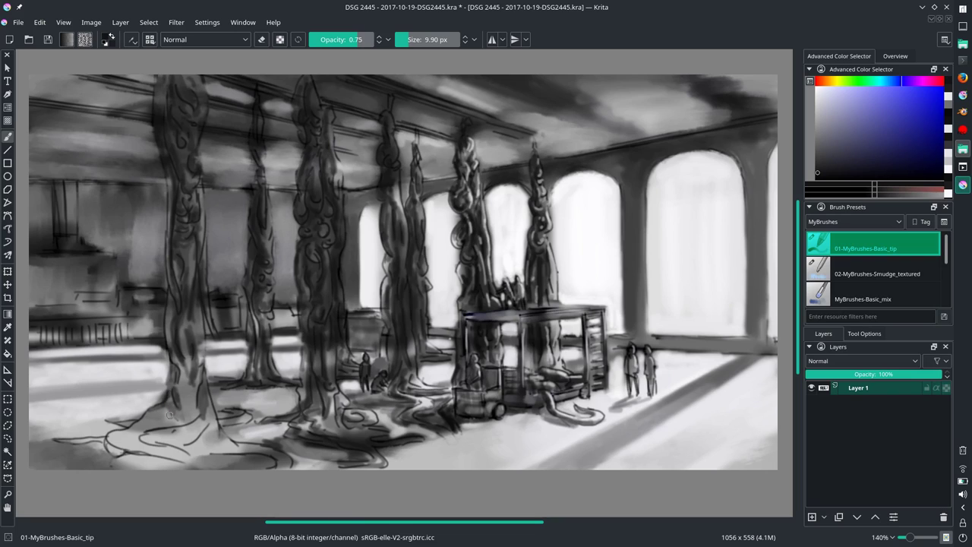
- With a larger brush, broadly darken the leftmost column's lower half and its base on the floor
key(bracketright)
key(bracketright)
key(bracketright)
drag(179, 307, 182, 425)
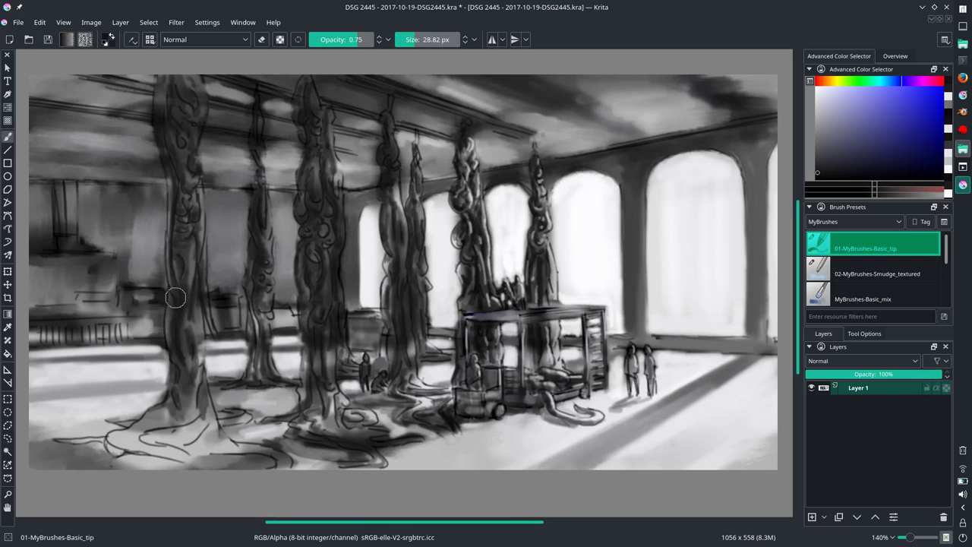
drag(178, 205, 176, 306)
mouse_move(172, 409)
mouse_down()
mouse_move(110, 444)
mouse_move(195, 439)
mouse_move(149, 468)
mouse_up()
key(bracketleft)
key(bracketleft)
key(bracketleft)
key(bracketleft)
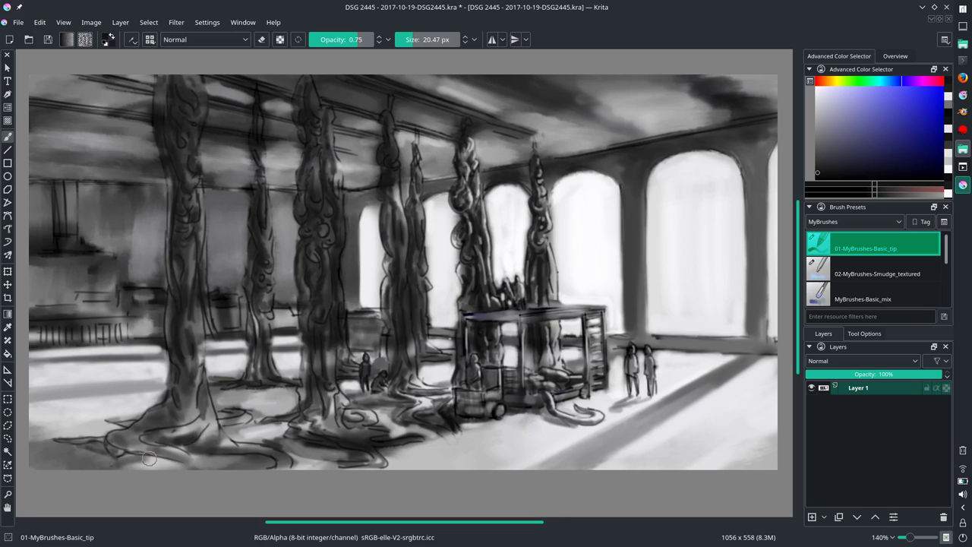
- Sample light greys to lighten the floor near the column bases, then pick a near-white colour
ctrl+click(260, 427)
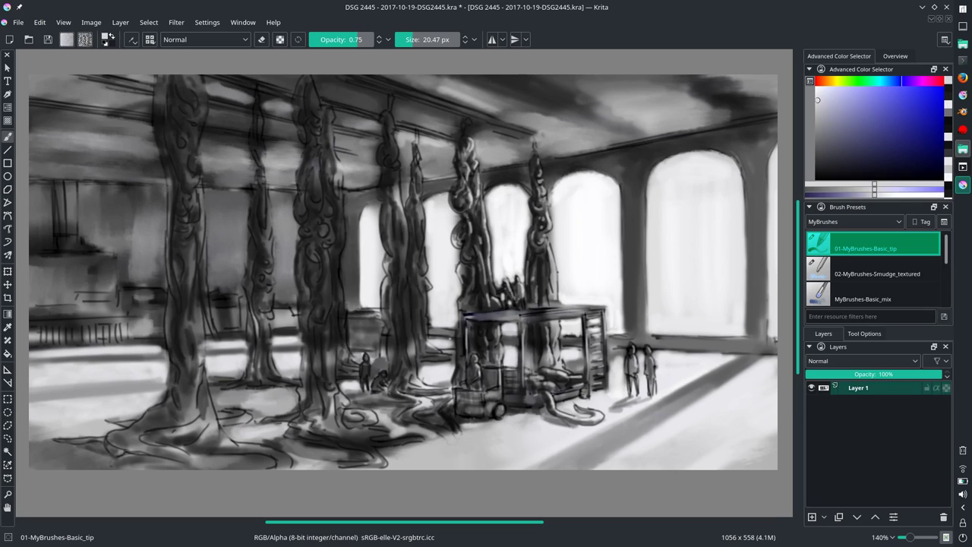
ctrl+click(243, 399)
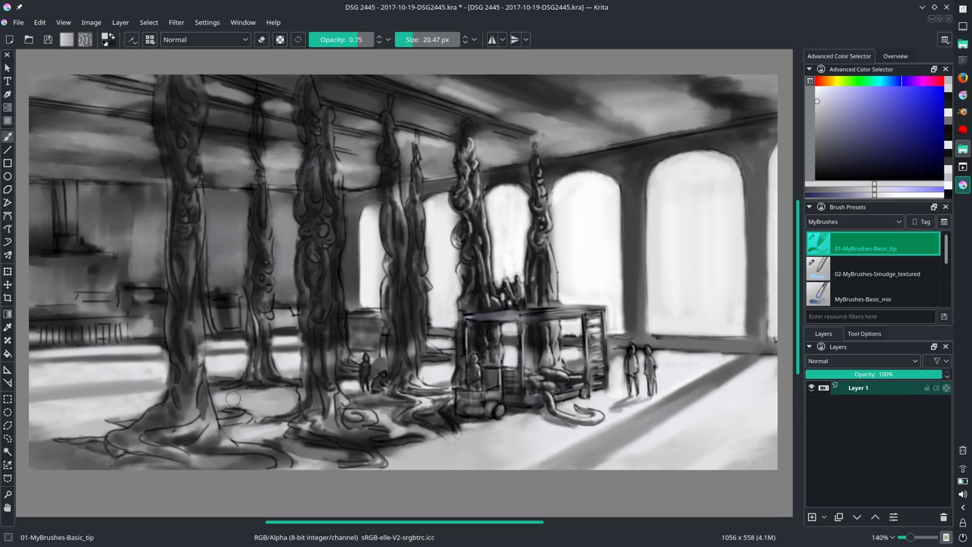
ctrl+click(283, 396)
drag(292, 399, 262, 398)
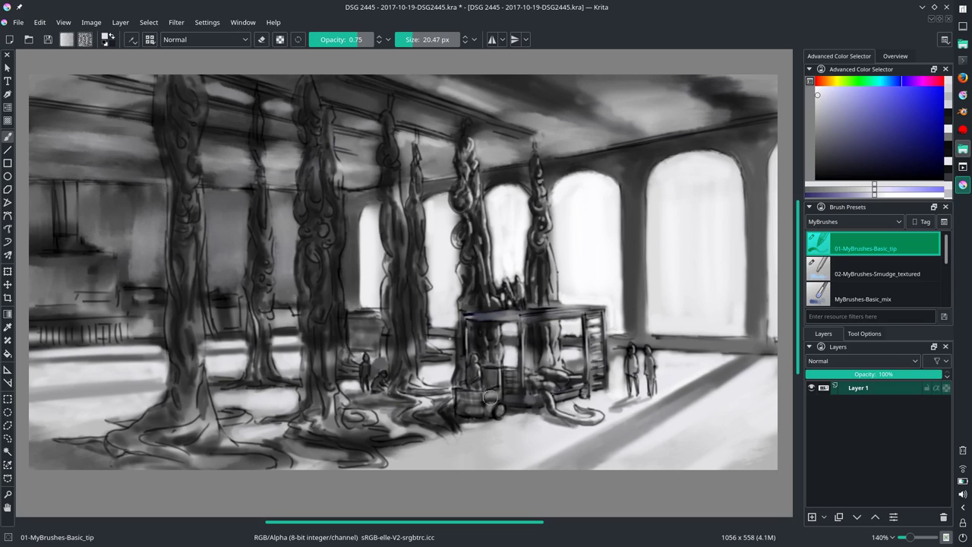
ctrl+click(639, 264)
drag(456, 227, 440, 227)
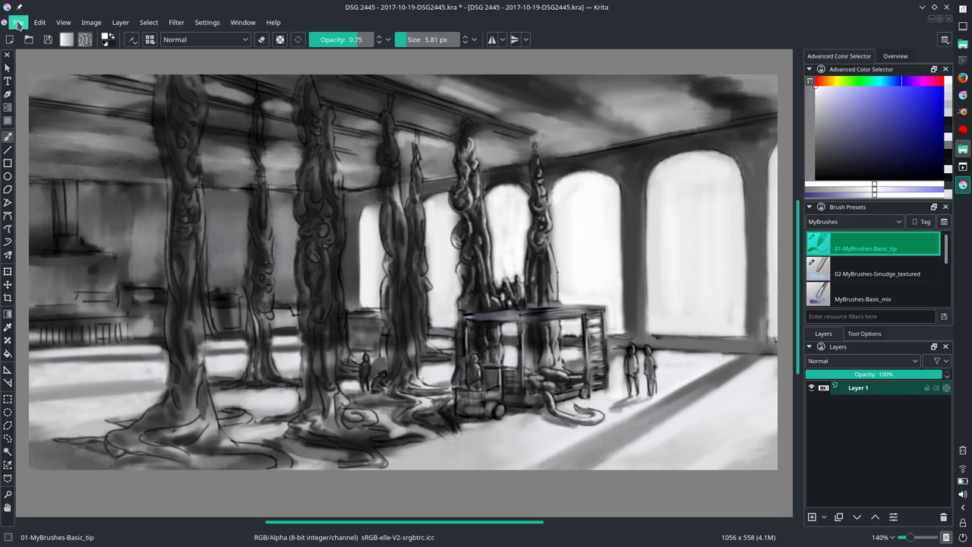
- Save the painting with Ctrl+S
key(ctrl+s)
scroll(508, 342, down, 3)
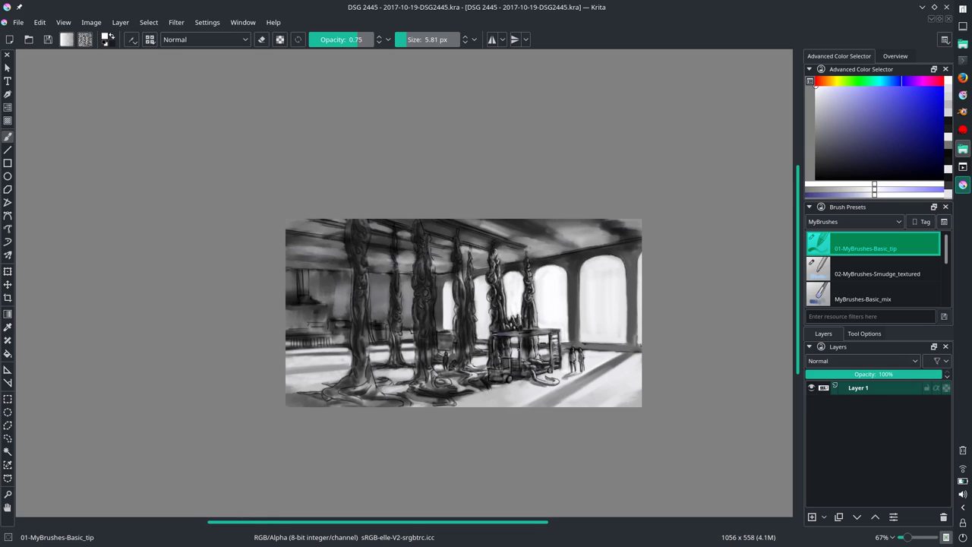
scroll(520, 348, up, 3)
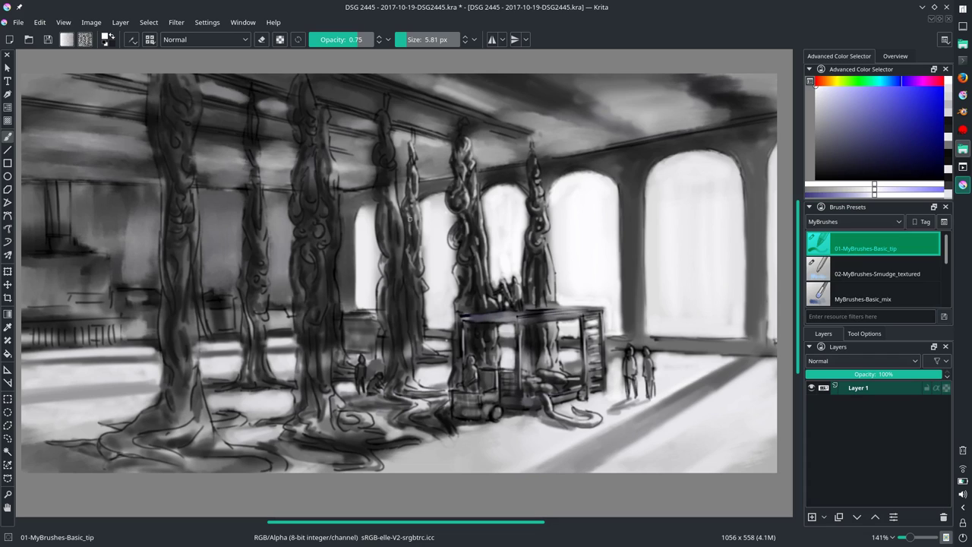
- Paint dark and light strokes down the central columns, with the brush enlarged to about 14 px
drag(409, 219, 417, 253)
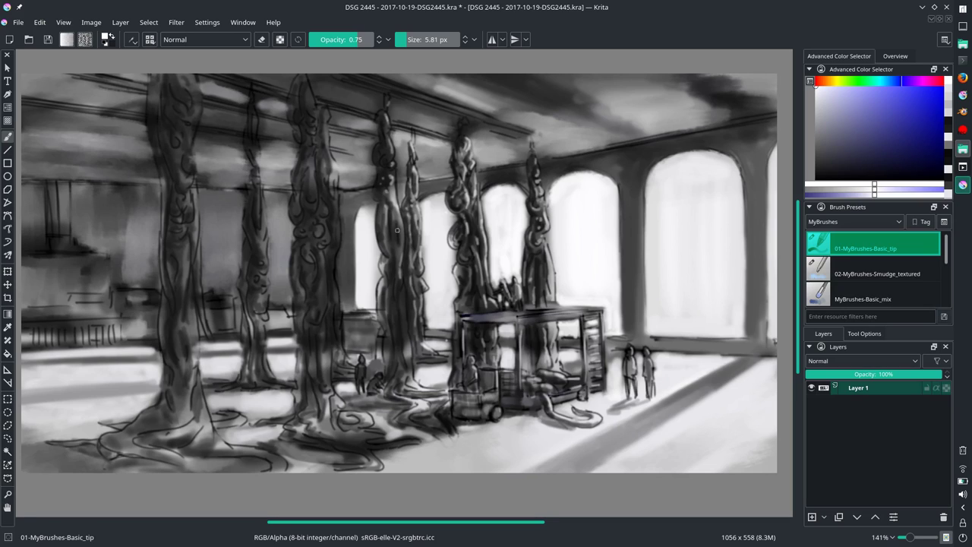
drag(400, 280, 419, 384)
key(x)
key(x)
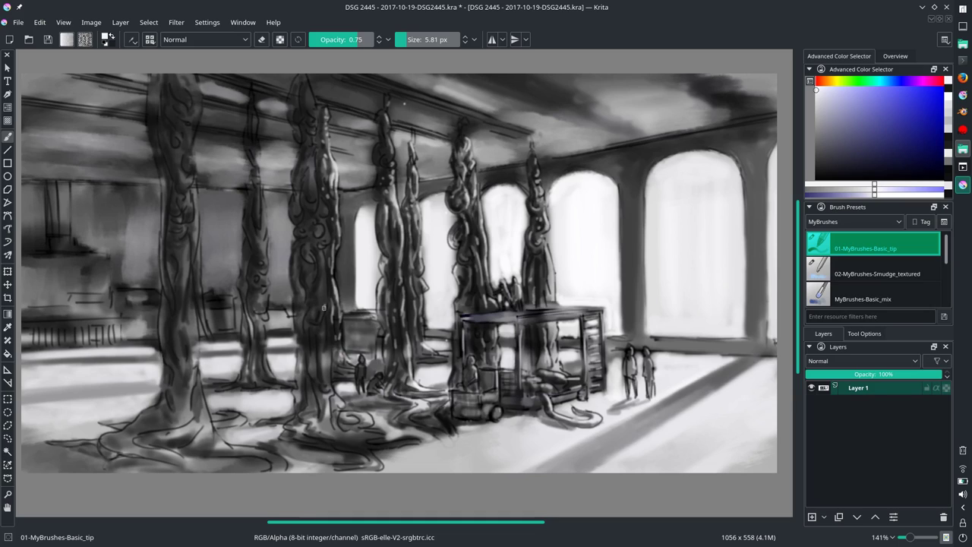
drag(323, 307, 323, 247)
click(817, 173)
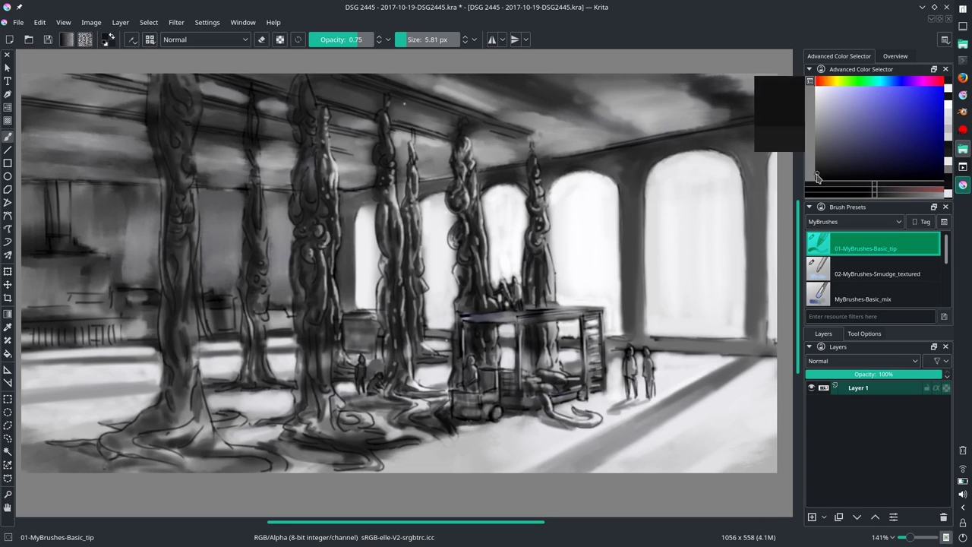
drag(316, 240, 309, 206)
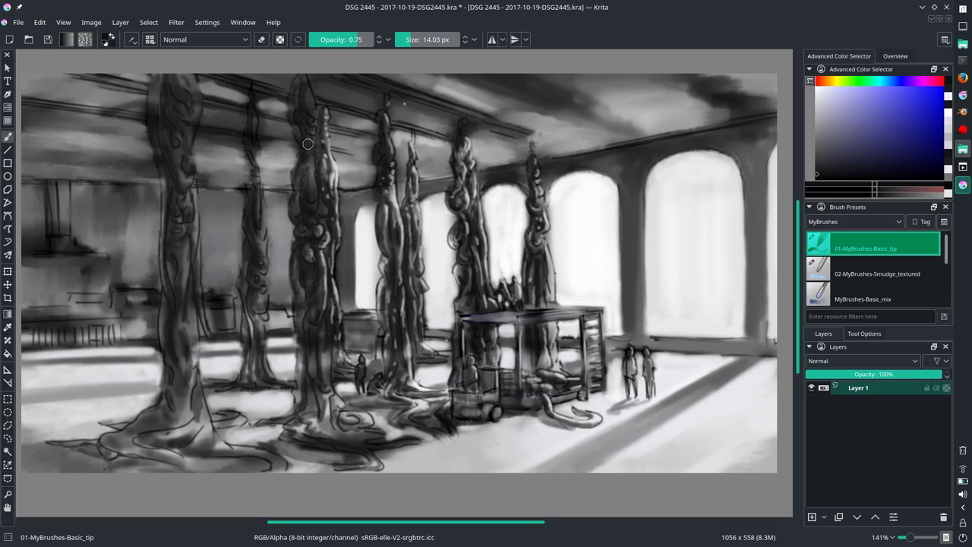
click(818, 92)
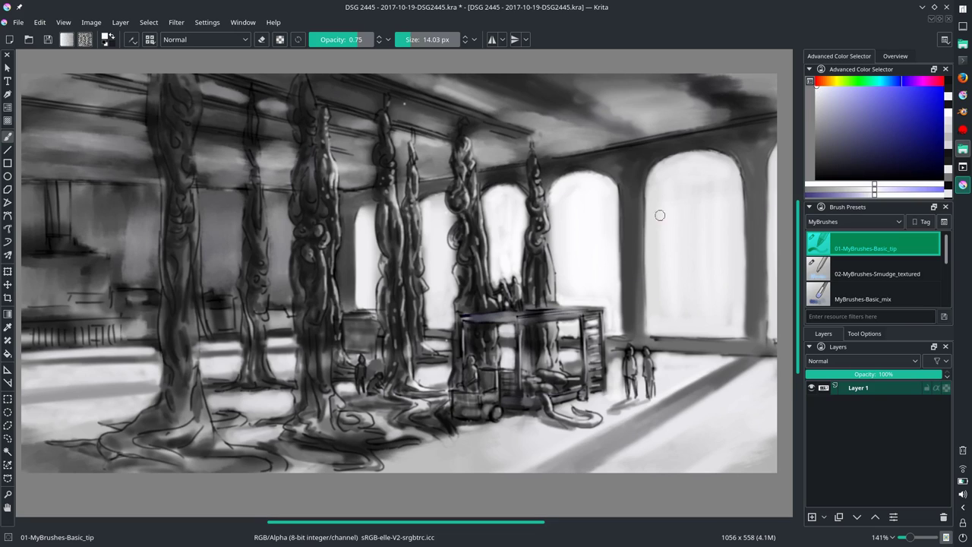
- Save the painting via File > Save, and briefly show and close the Specific Color Selector
click(18, 22)
click(38, 80)
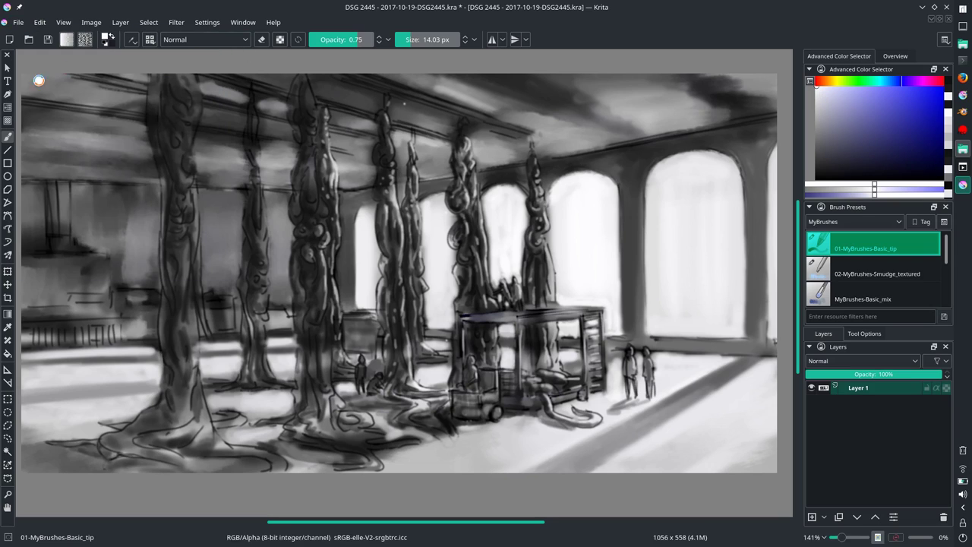
mouse_move(228, 123)
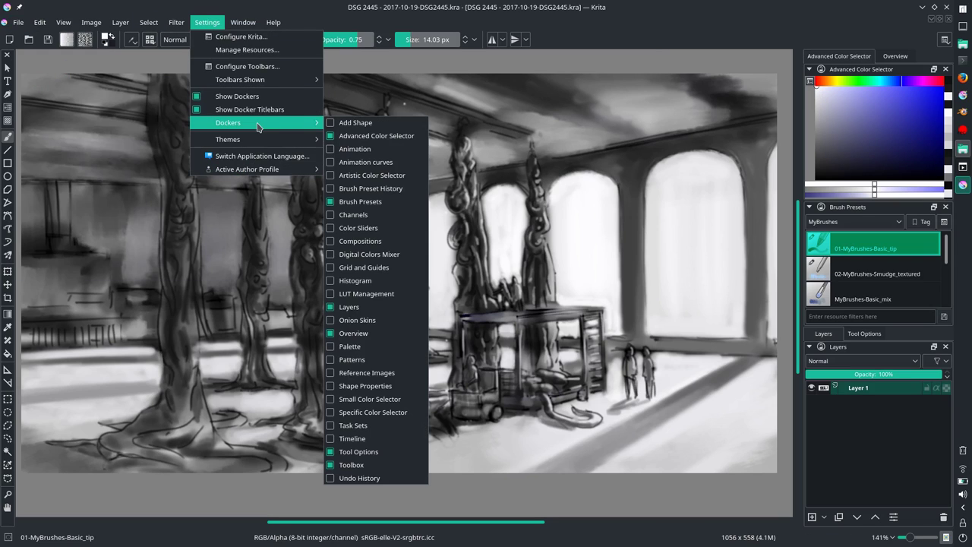
click(373, 412)
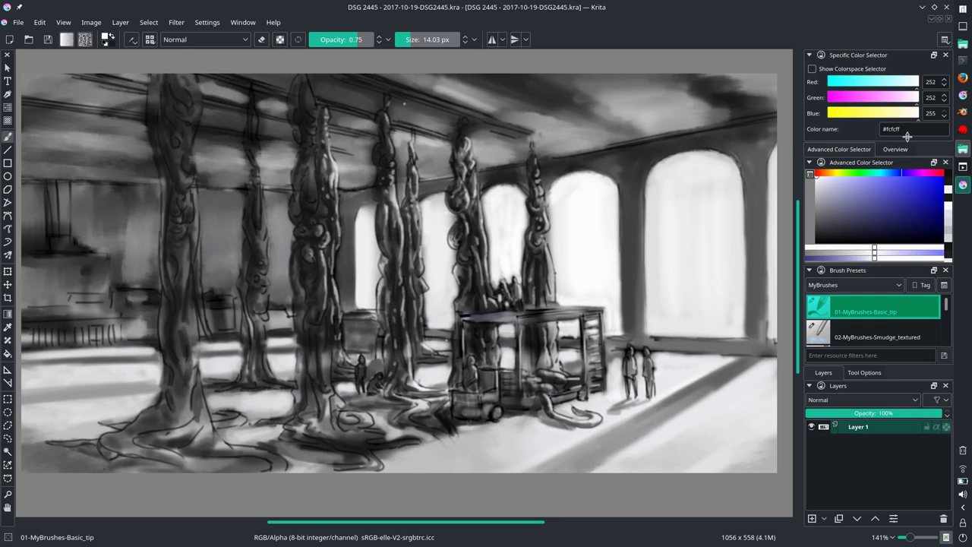
click(946, 56)
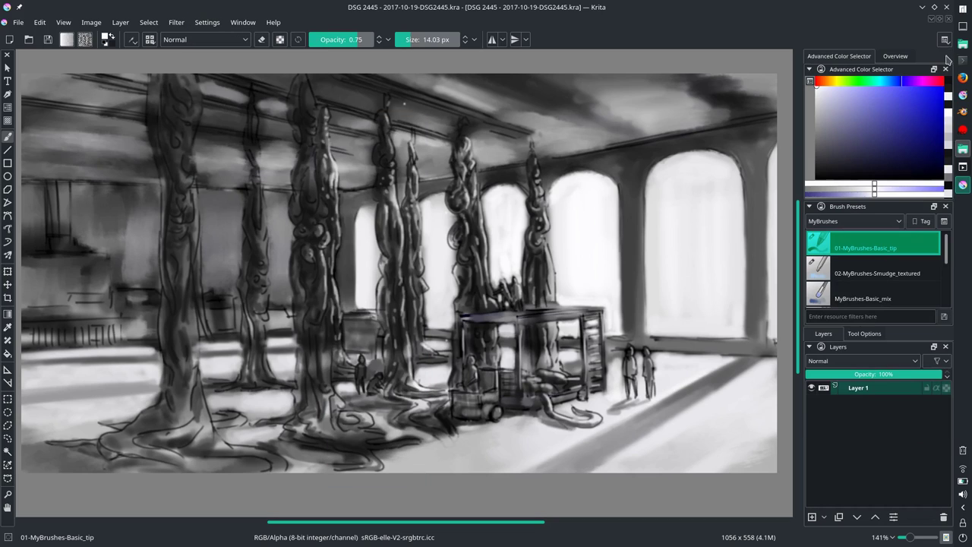
- With a light colour and a brush of about 6 px, add a thin highlight along the central pillar
ctrl+click(429, 106)
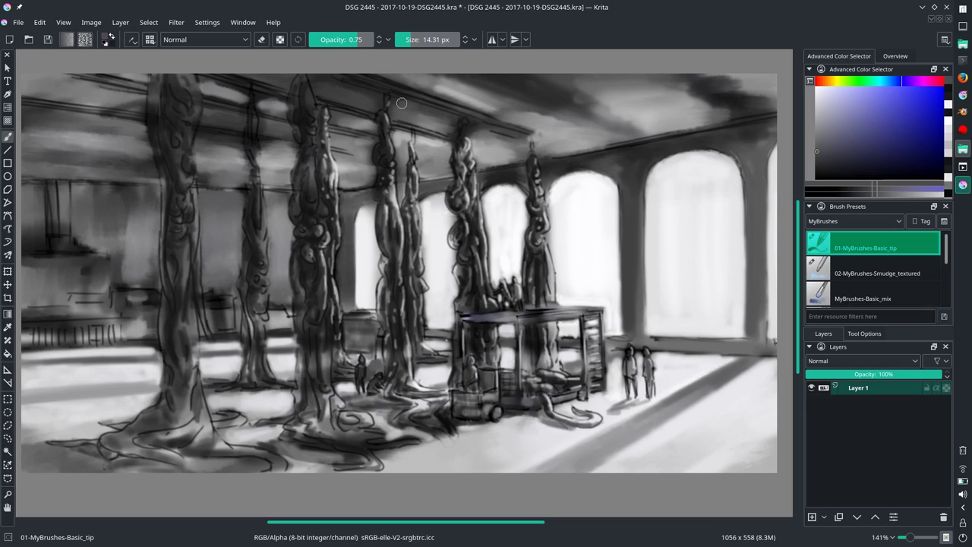
key(x)
key(bracketleft)
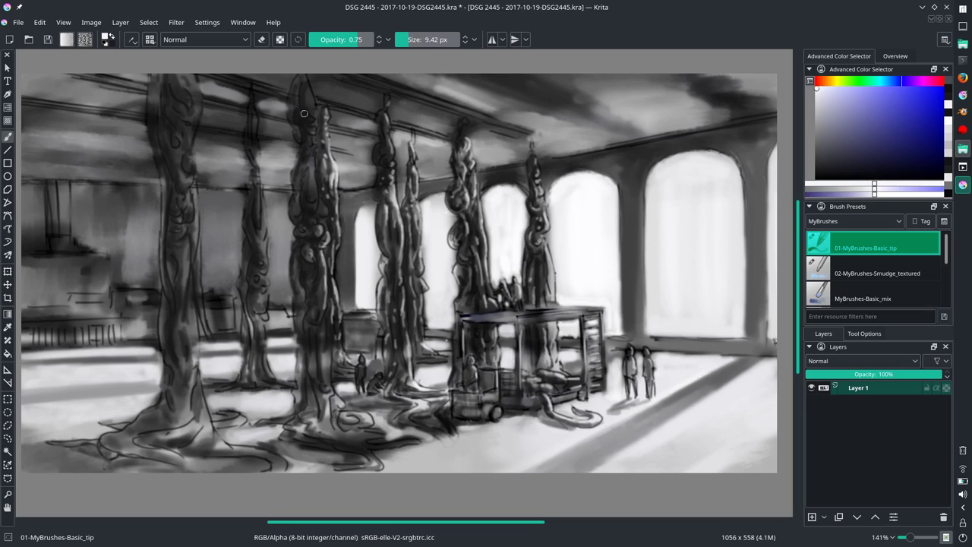
key(bracketleft)
key(bracketleft)
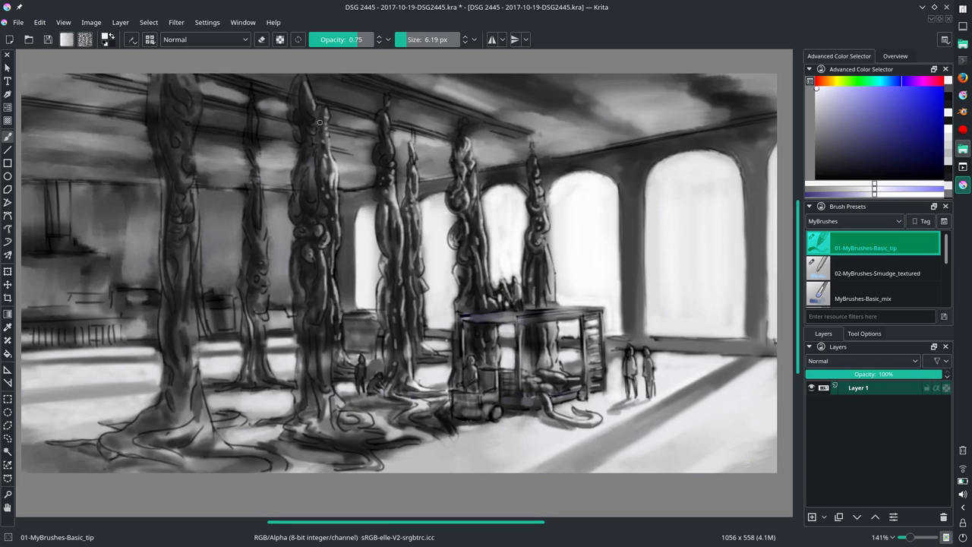
mouse_move(311, 136)
mouse_down()
mouse_move(326, 210)
mouse_move(332, 394)
mouse_move(371, 416)
mouse_move(315, 411)
mouse_up()
- Switch back to white at about 6 px and add a small highlight at the pillar base
click(818, 173)
key(bracketright)
key(bracketright)
key(bracketright)
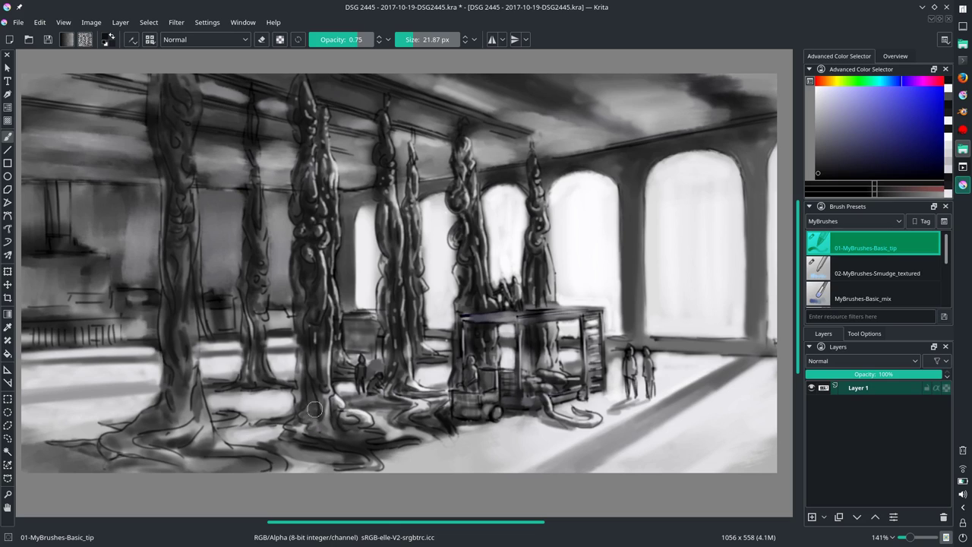
click(817, 89)
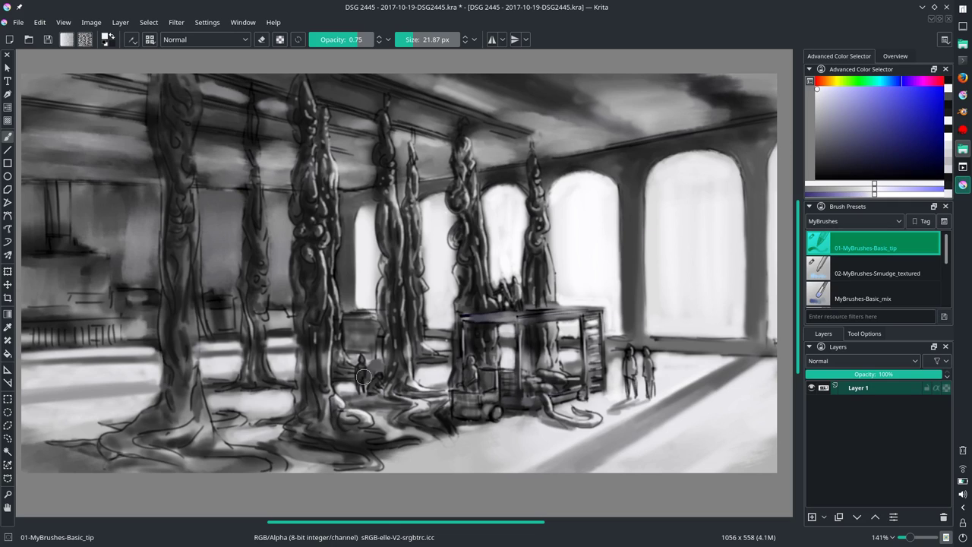
key(bracketleft)
key(bracketleft)
key(bracketleft)
mouse_move(338, 398)
mouse_down()
mouse_move(343, 413)
mouse_move(329, 409)
mouse_move(350, 440)
mouse_up()
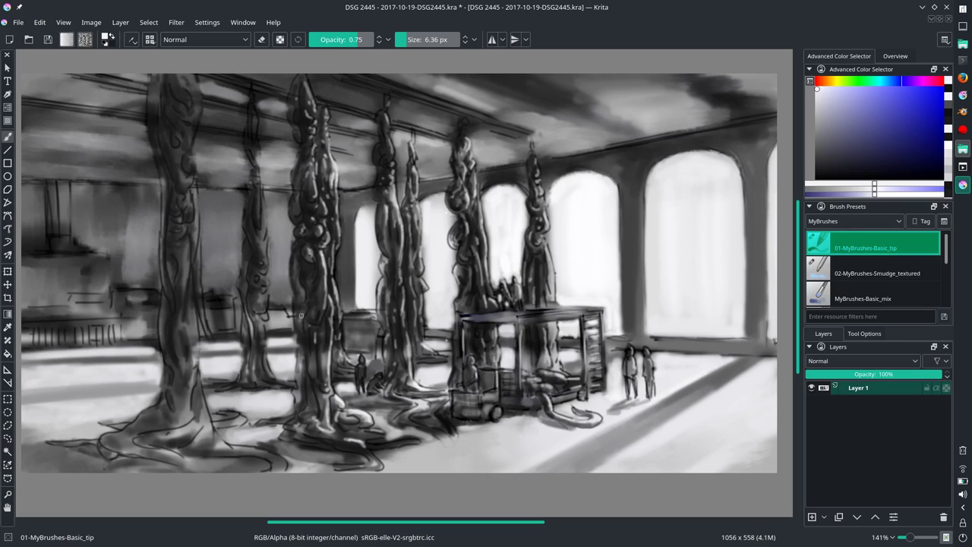
- Highlight the second column's edges at top and near the base, plus the leftmost pillar's upper edge
drag(301, 315, 295, 285)
drag(256, 116, 254, 195)
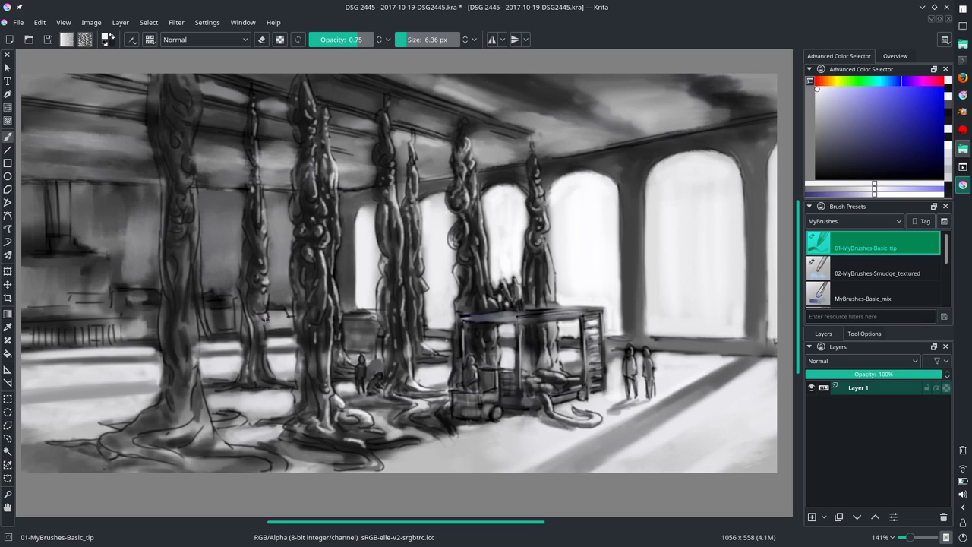
drag(265, 327, 266, 362)
drag(191, 76, 197, 134)
- Lighten the leftmost pillar's top, middle and lower parts with the brush at about 12.6 px
drag(196, 74, 175, 117)
drag(159, 84, 160, 108)
key(bracketright)
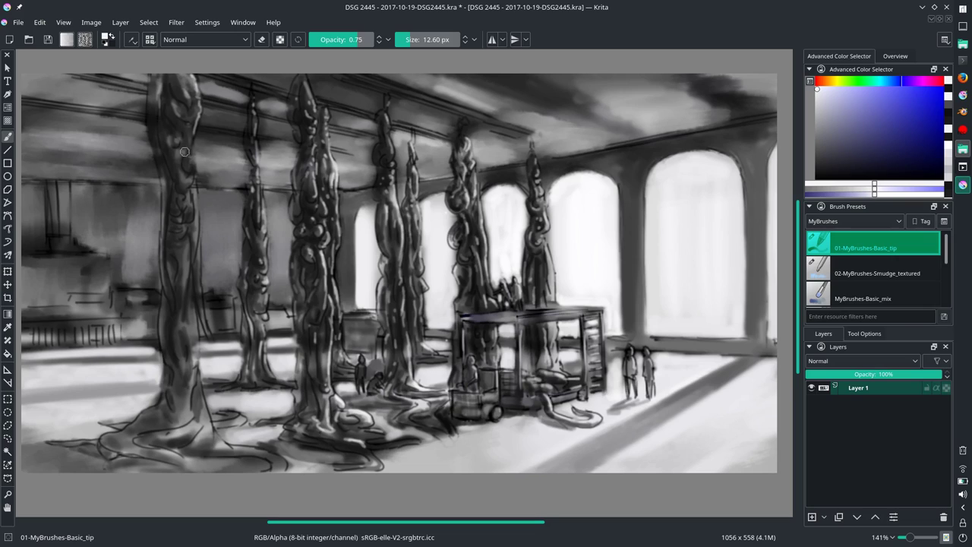
drag(175, 209, 170, 189)
drag(182, 241, 190, 278)
drag(195, 336, 161, 426)
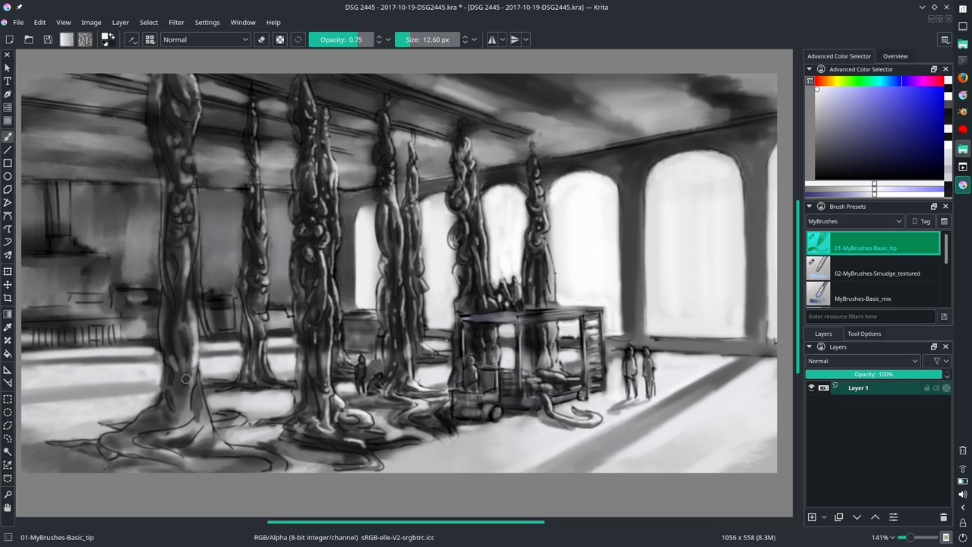
- Paint dark shadows around the leftmost pillar's base, then return to white at about 6 px
key(x)
mouse_move(196, 384)
mouse_down()
mouse_move(182, 424)
mouse_move(144, 414)
mouse_move(107, 448)
mouse_move(53, 446)
mouse_up()
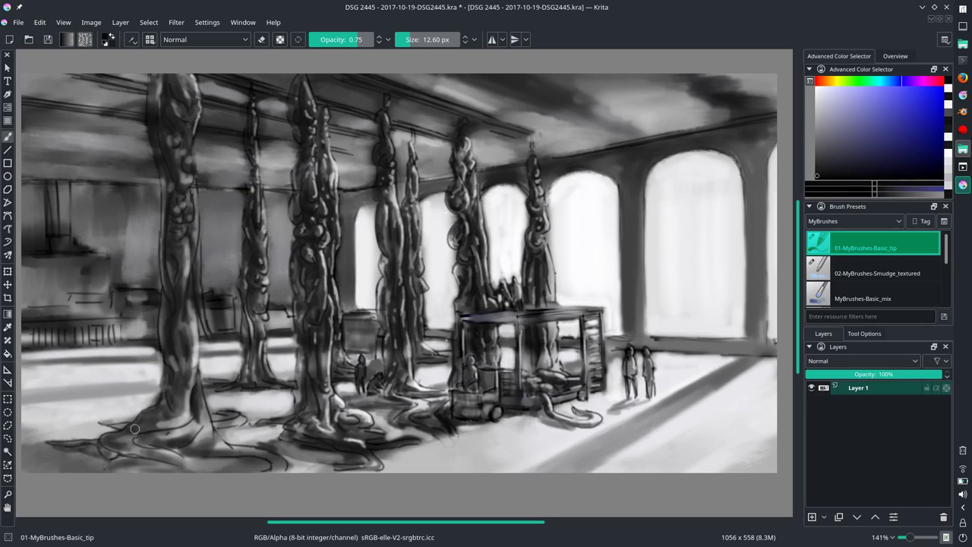
mouse_move(137, 426)
mouse_down()
mouse_move(188, 450)
mouse_move(160, 433)
mouse_up()
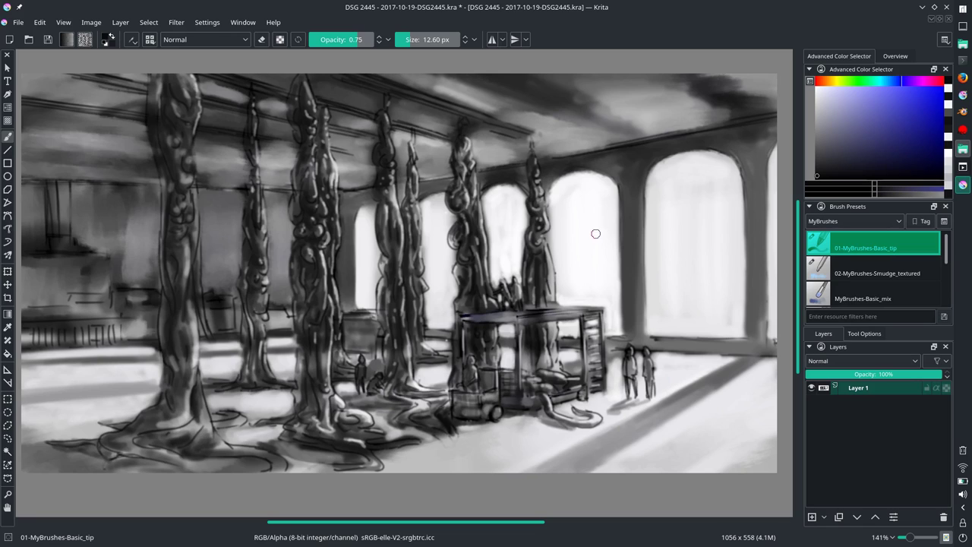
key(x)
key([)
key(bracketleft)
key(bracketleft)
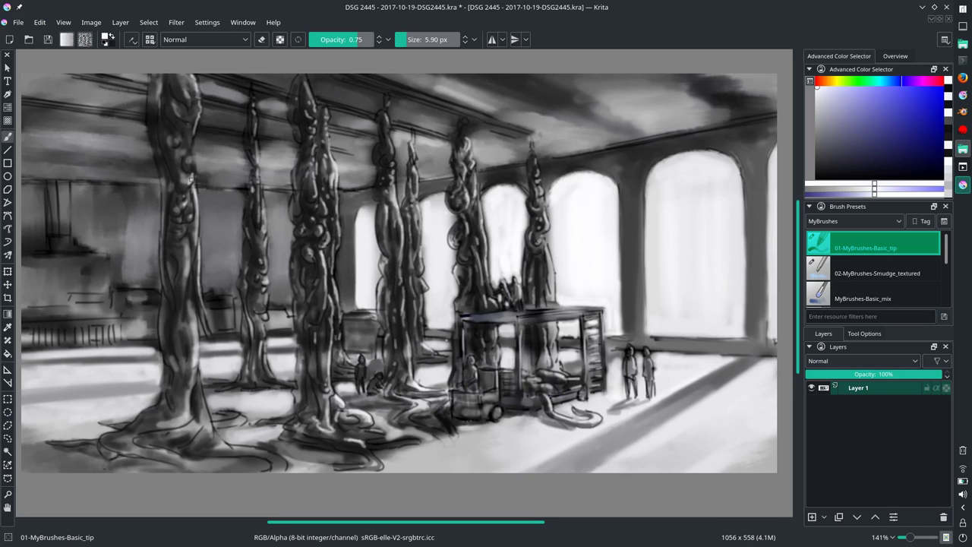
- Highlight the leftmost pillar's right edge and base roots, then darken the cart's top edge with a sampled dark
drag(183, 149, 168, 146)
drag(188, 267, 184, 301)
drag(203, 128, 194, 90)
mouse_move(194, 317)
mouse_down()
mouse_move(201, 420)
mouse_move(187, 435)
mouse_move(176, 414)
mouse_move(164, 424)
mouse_up()
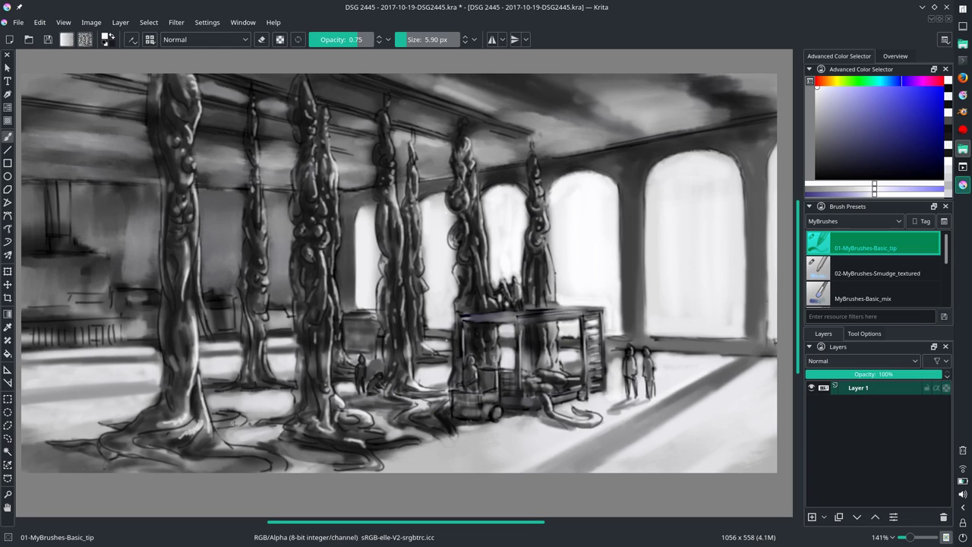
mouse_move(231, 424)
mouse_down()
mouse_move(244, 420)
mouse_move(209, 430)
mouse_move(210, 420)
mouse_up()
drag(234, 452, 252, 445)
ctrl+click(497, 326)
drag(461, 318, 522, 323)
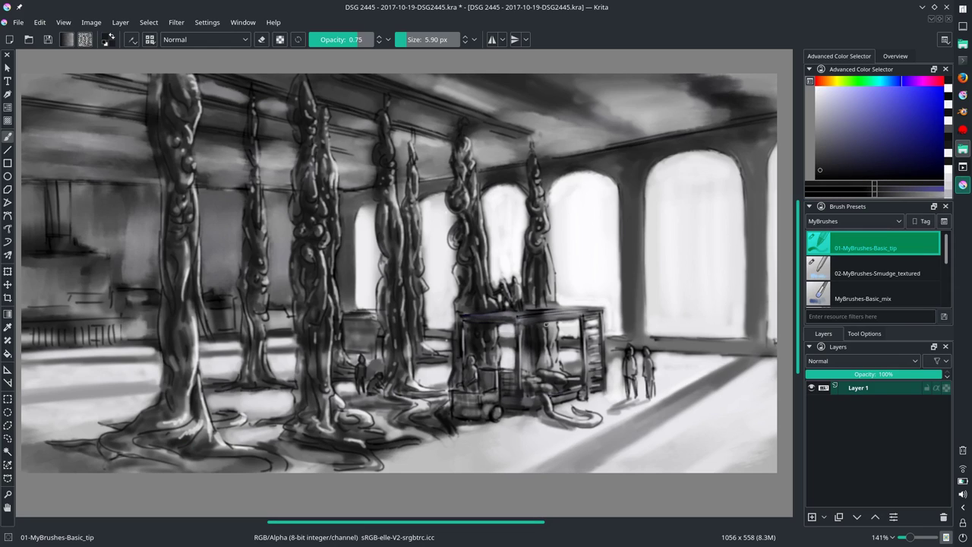
- Check Image Properties (1056 × 558 px) without changing anything, then save the painting with File > Save
click(18, 22)
click(91, 22)
click(108, 36)
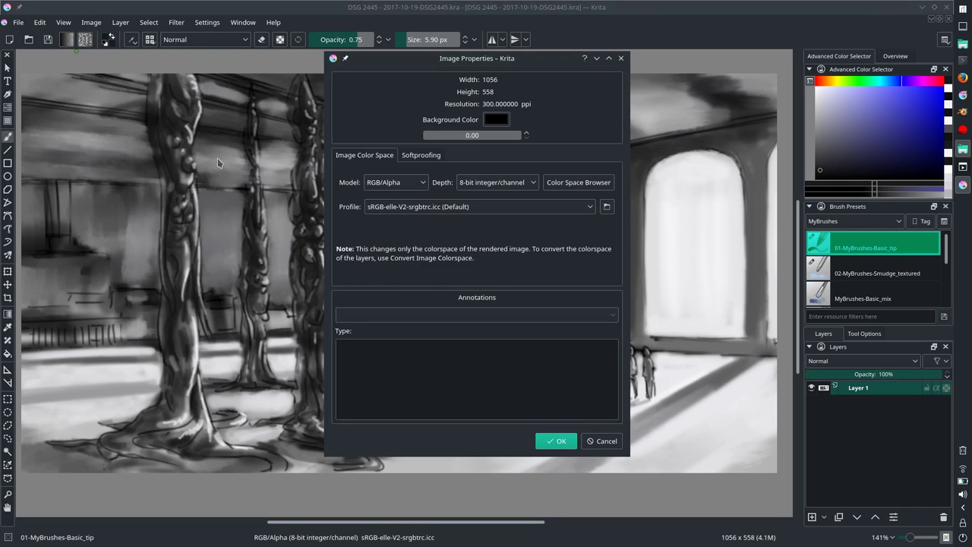
click(600, 440)
click(19, 22)
click(40, 80)
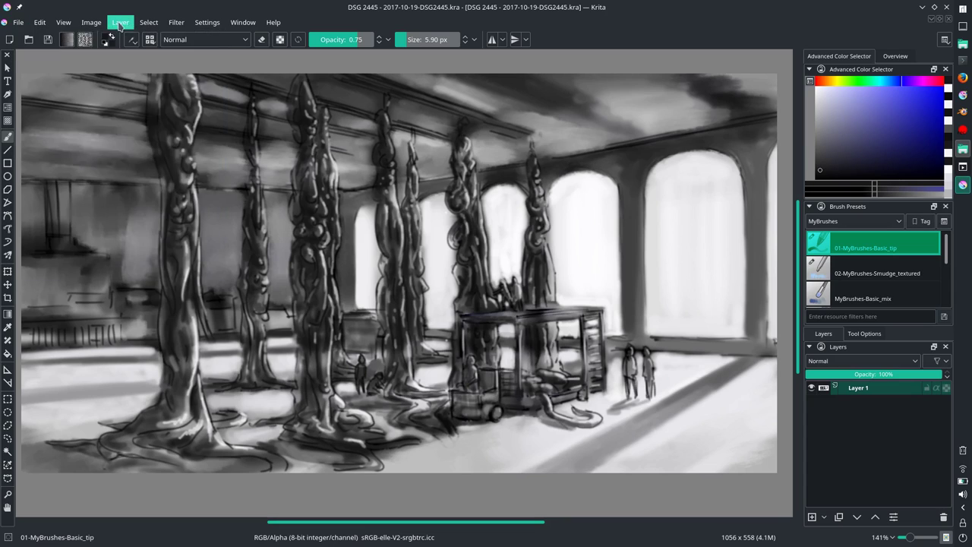
click(91, 22)
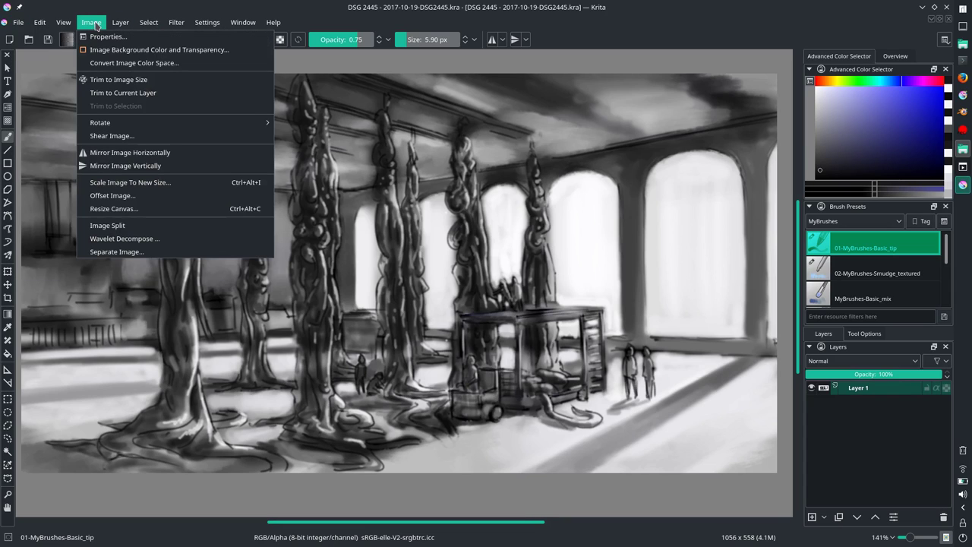